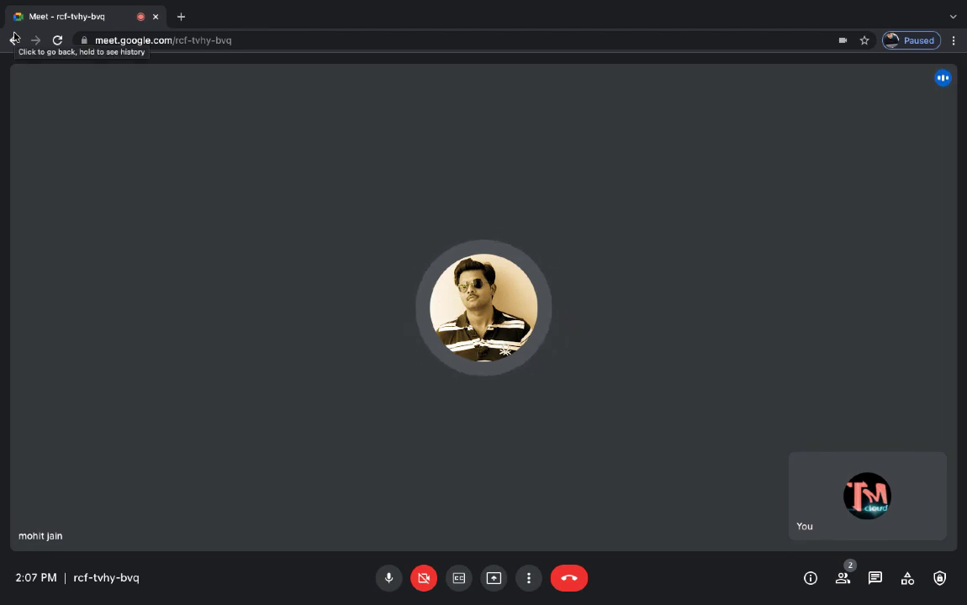
- Turn on live captions in Google Meet, keeping English as the caption language
key("ctrl+Left")
key("ctrl+Right")
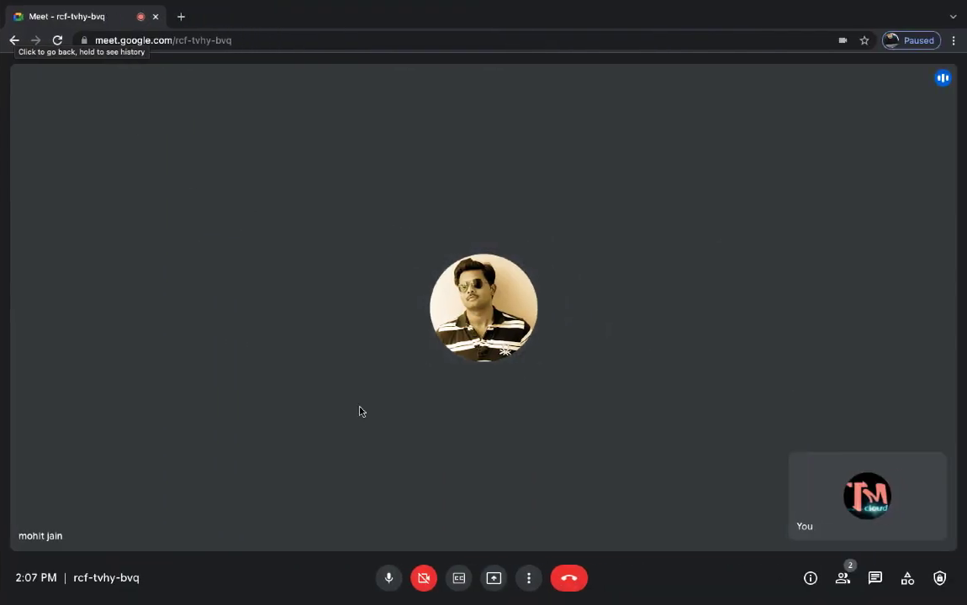
left_click(493, 578)
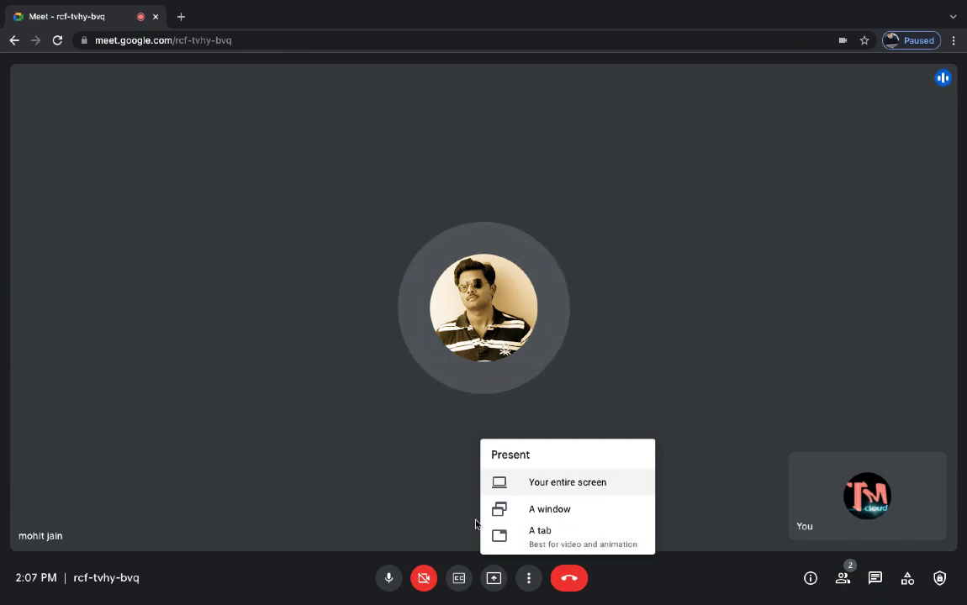
left_click(458, 580)
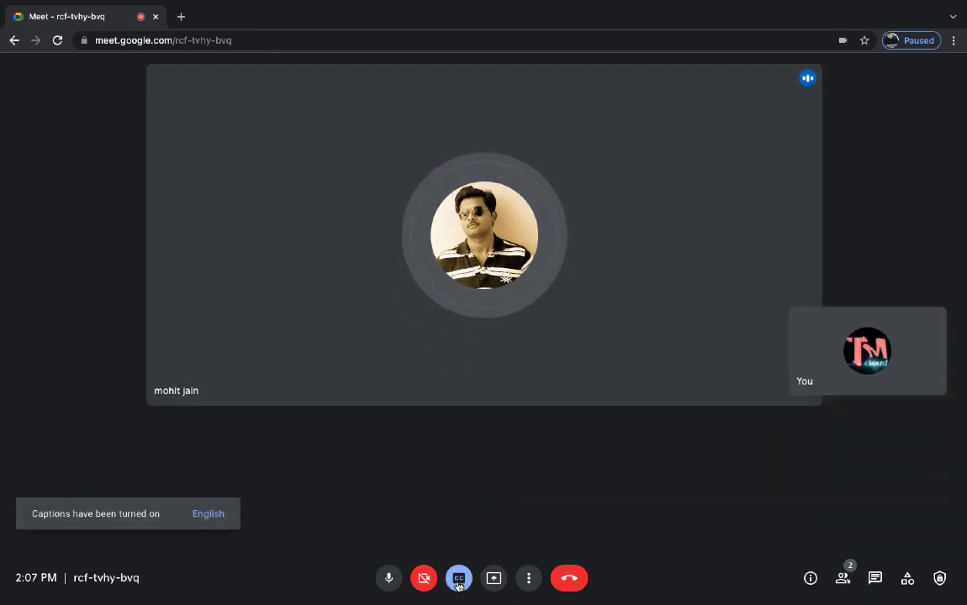
left_click(210, 514)
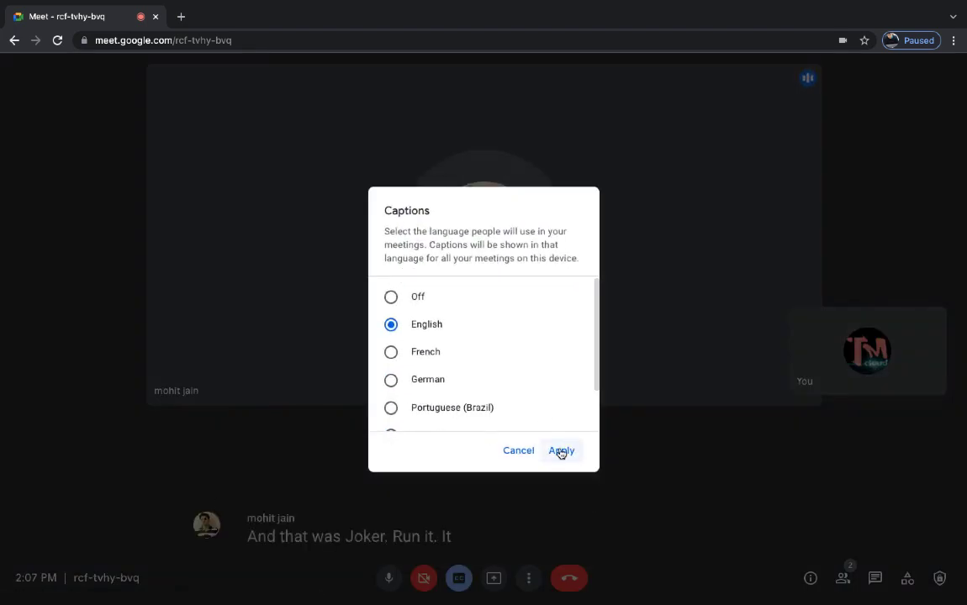
left_click(560, 450)
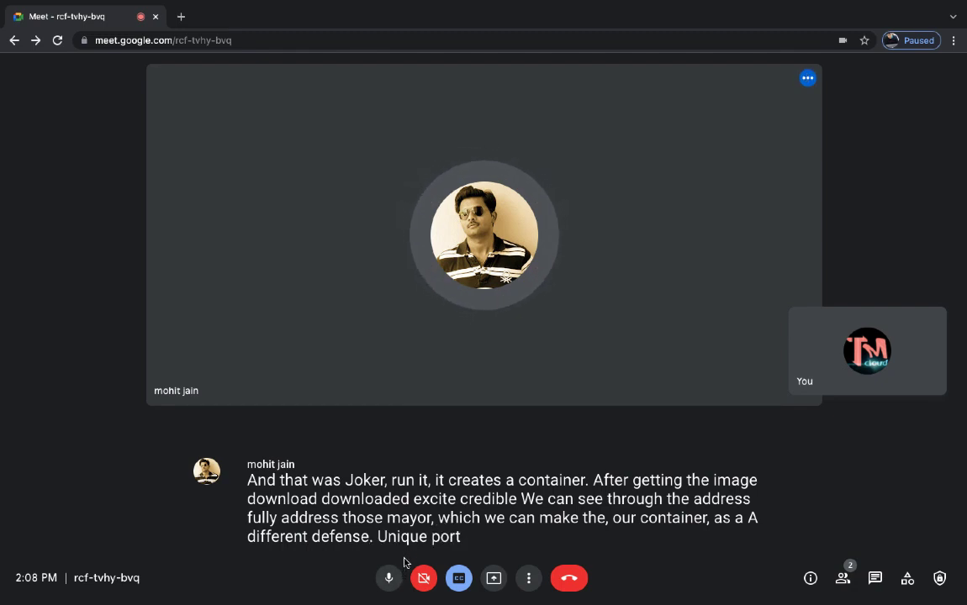
- Turn captions back off, share the entire screen, and switch to the desktop
left_click(461, 579)
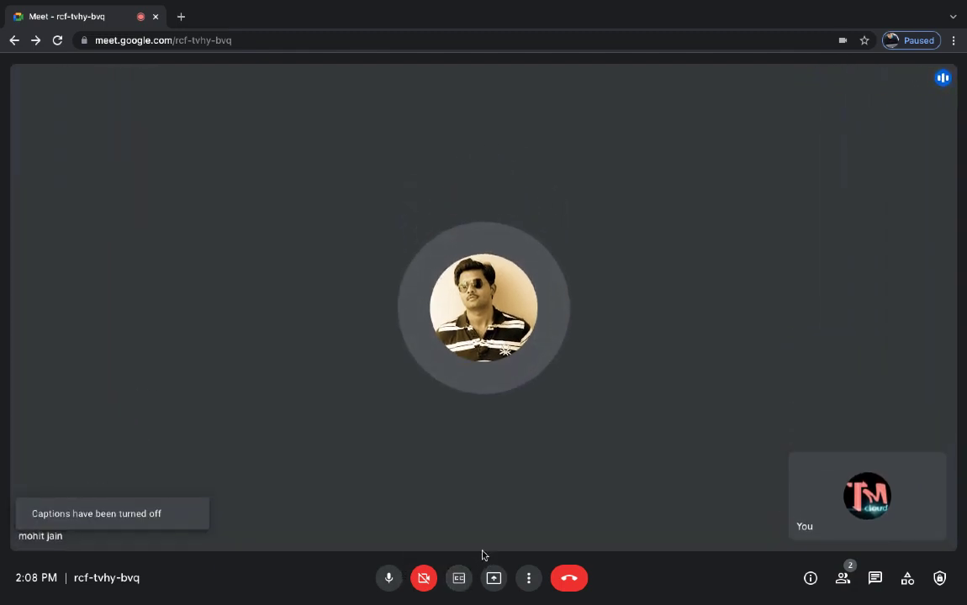
left_click(494, 580)
left_click(555, 485)
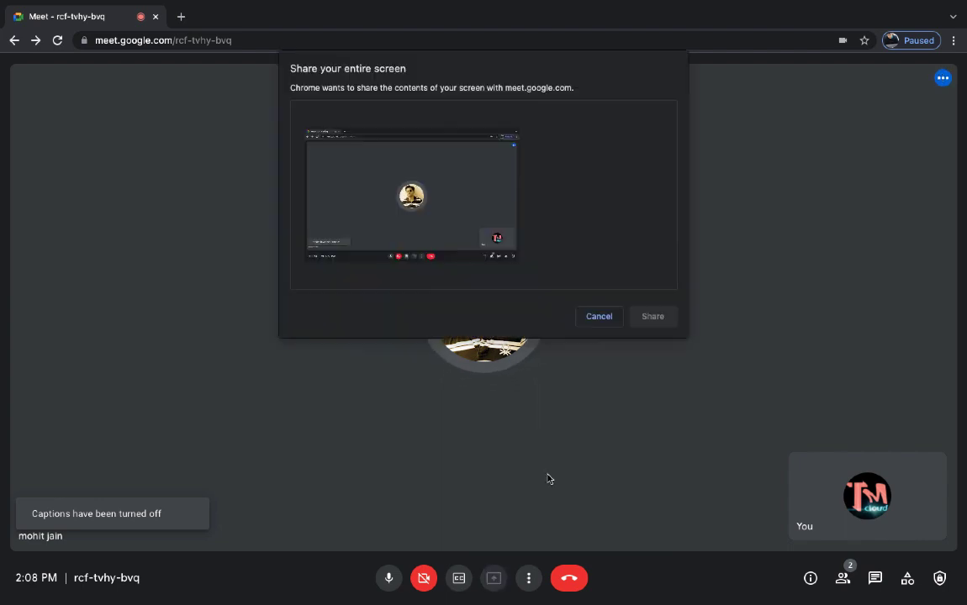
left_click(423, 190)
left_click(661, 320)
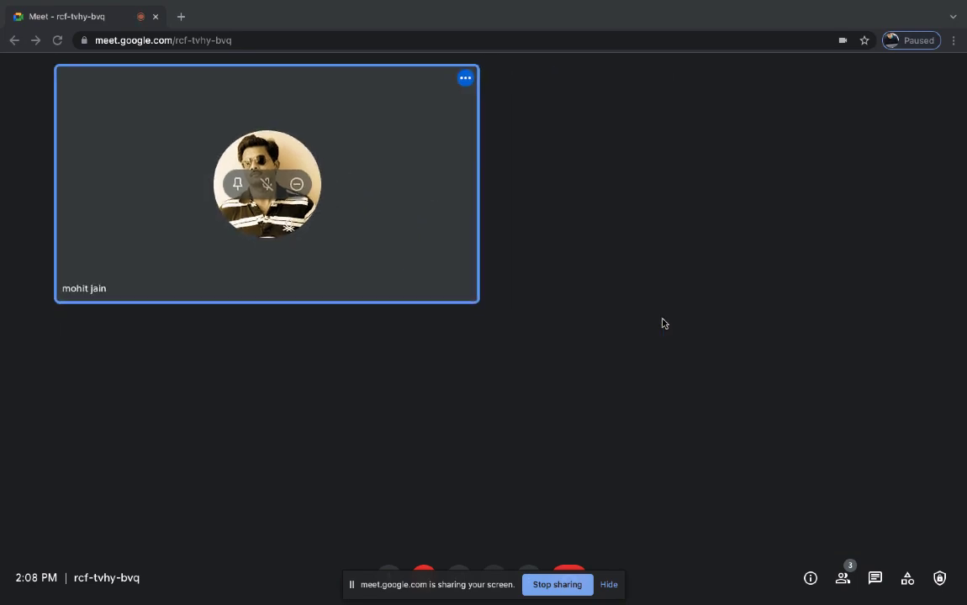
key("ctrl+Left")
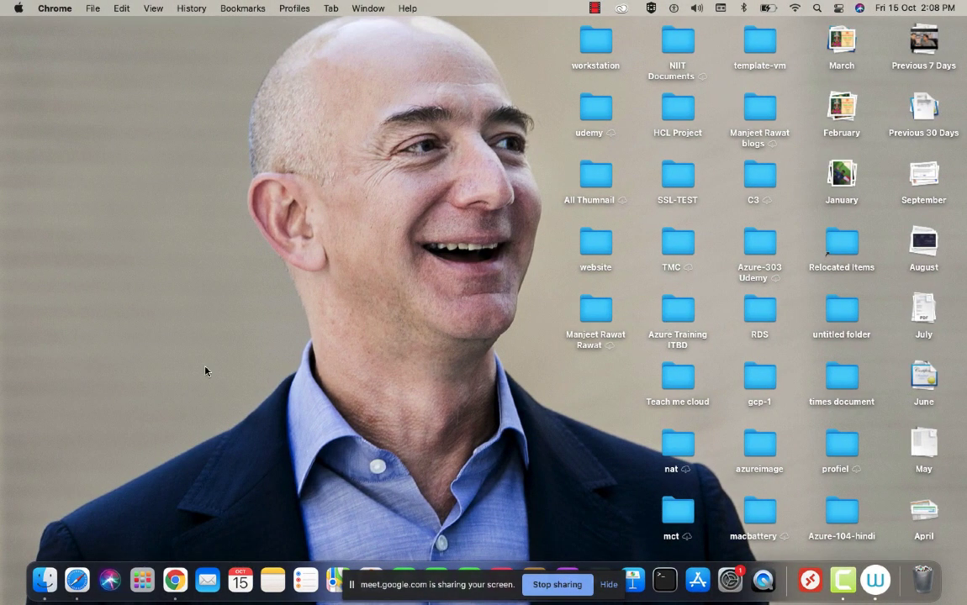
- Open Safari full screen at aws.amazon.com and go to the console sign-in page
left_click(77, 580)
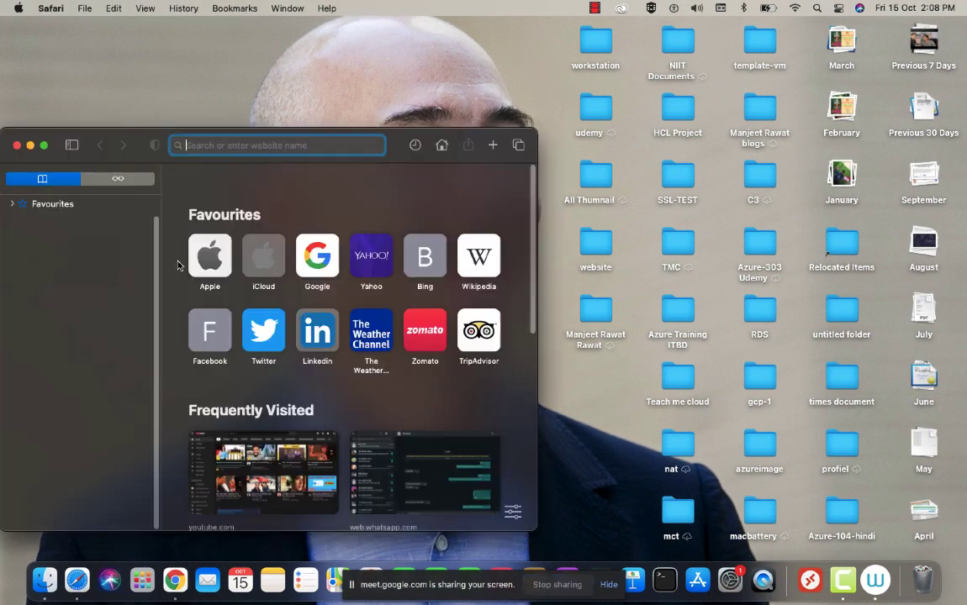
left_click(44, 145)
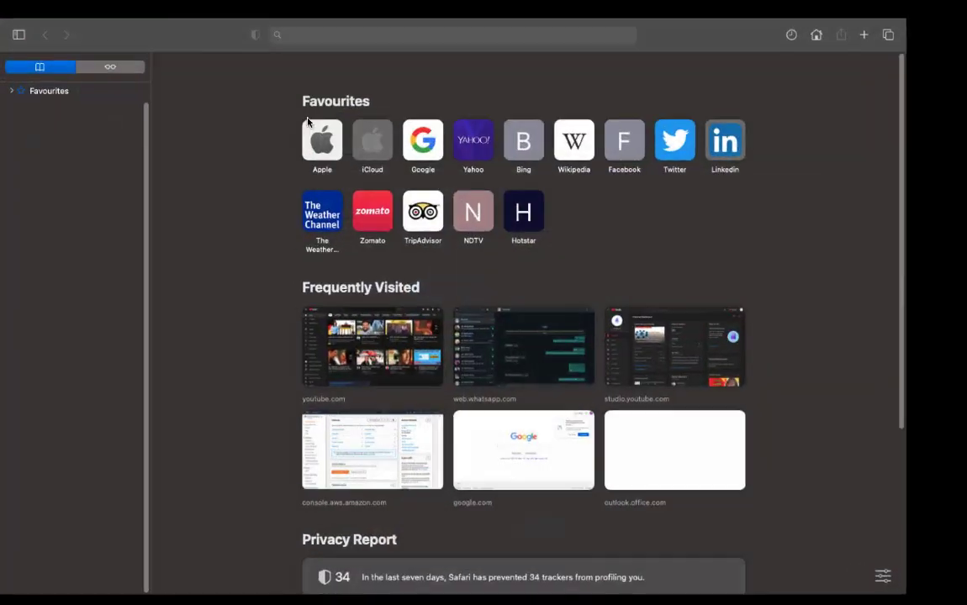
type("aws.amazon.com")
key("Return")
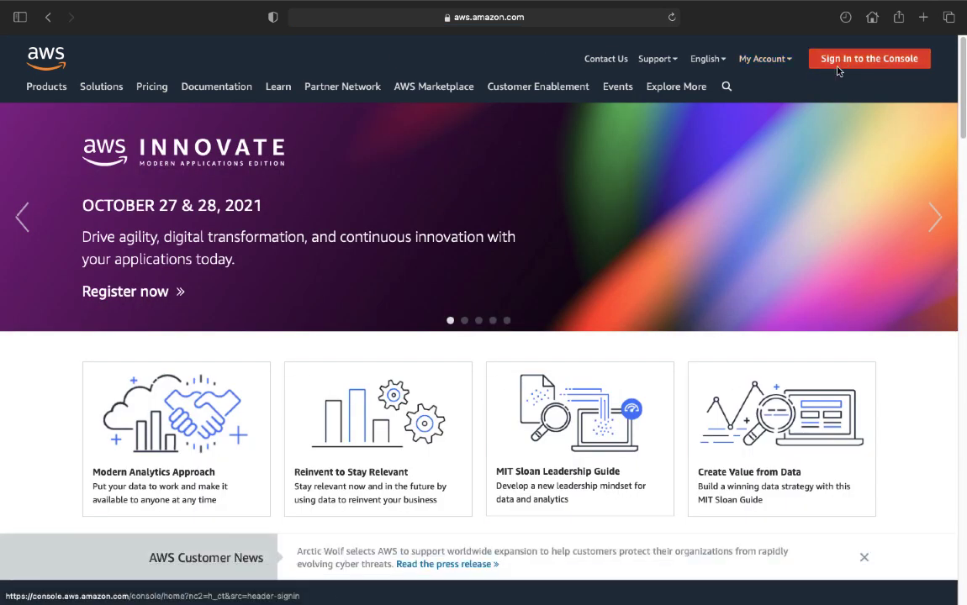
left_click(841, 59)
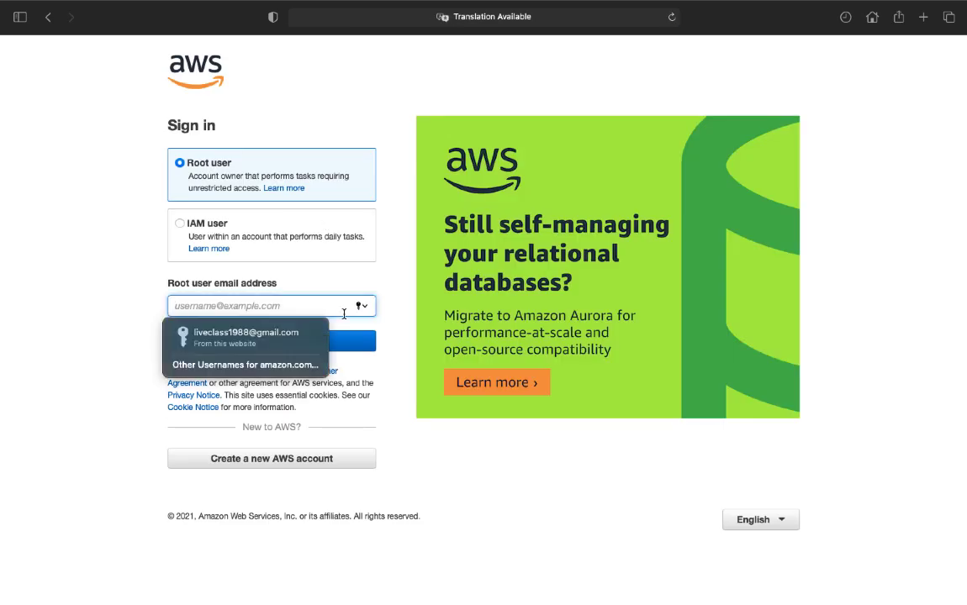
- Sign in as root with the saved e-mail, the security check characters and the account password
left_click(270, 332)
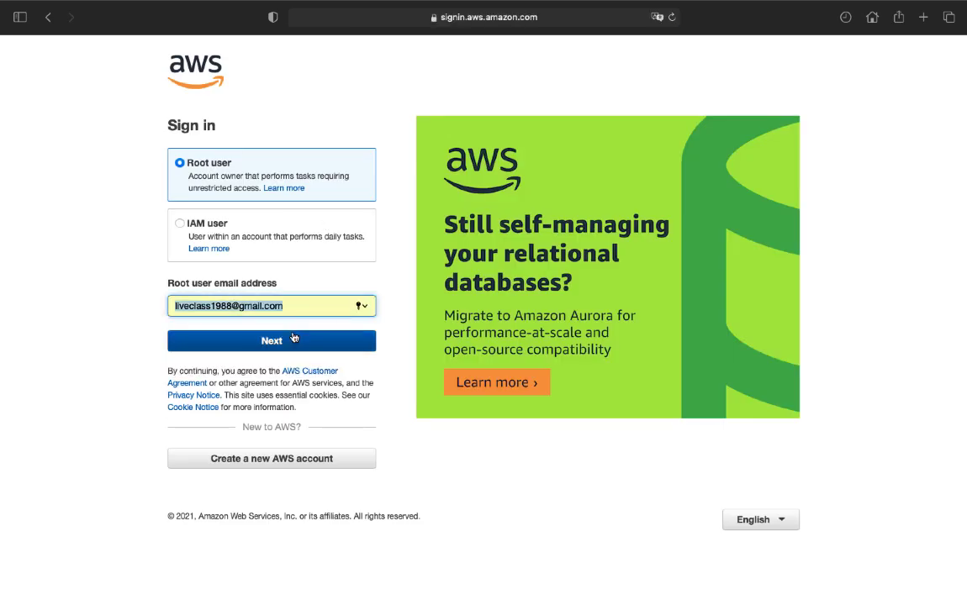
left_click(269, 337)
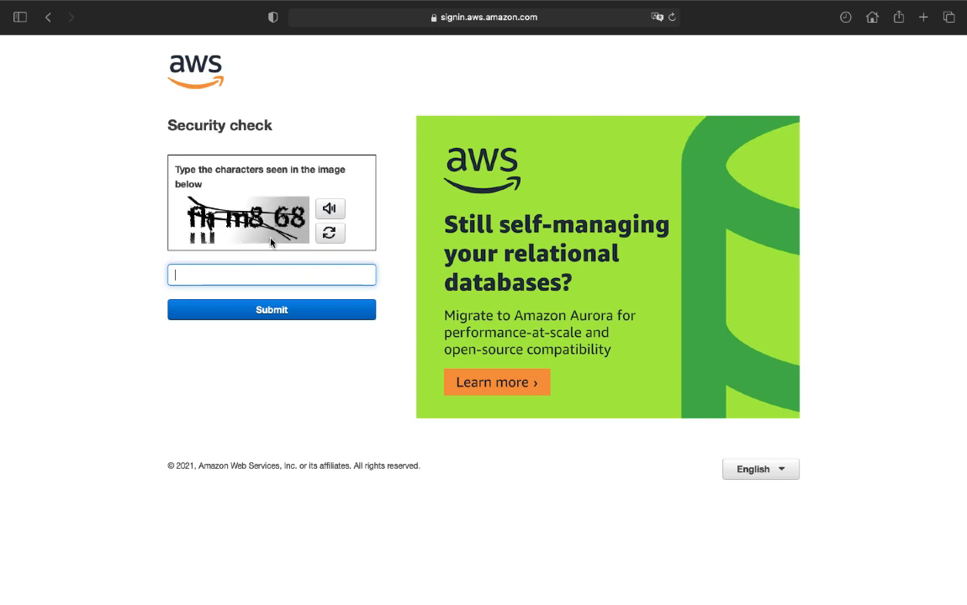
type("fhm868")
left_click(291, 311)
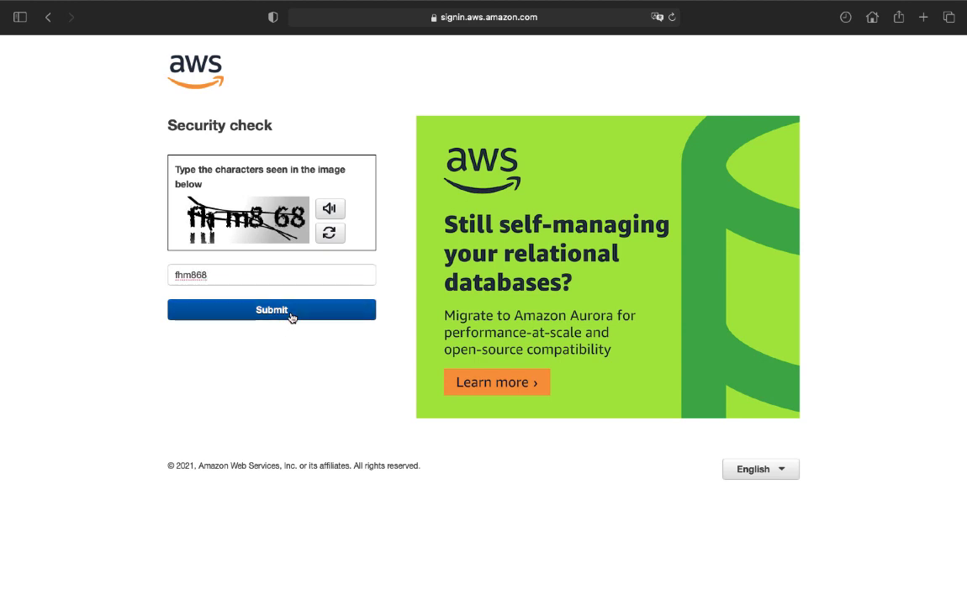
type("a")
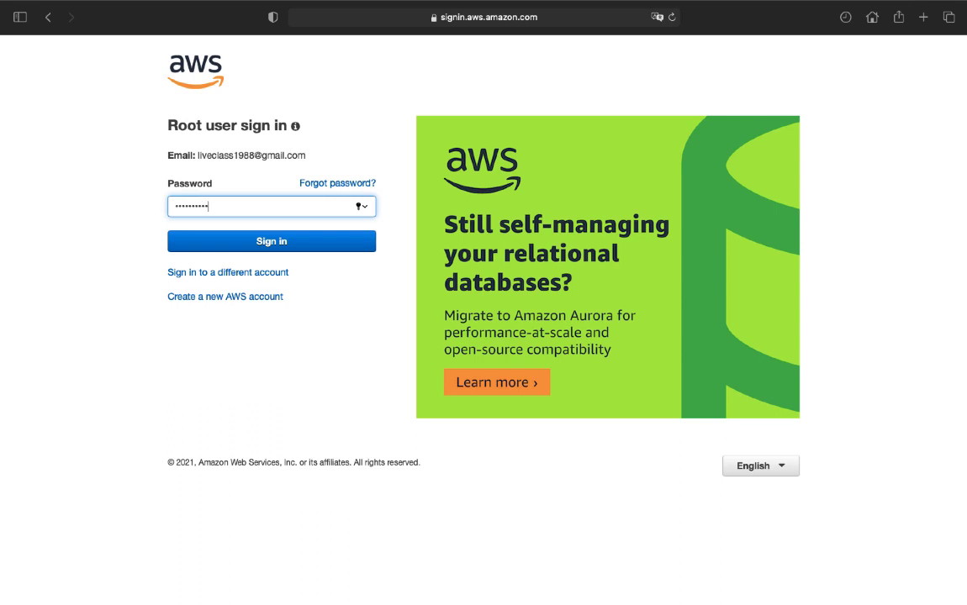
key("Return")
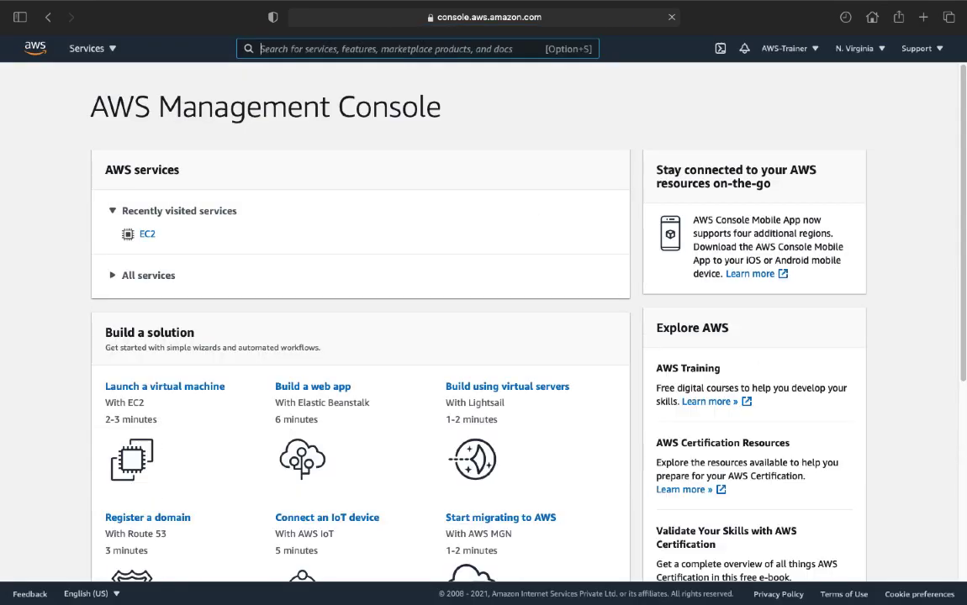
- Go to EC2 under Compute in the Services list
left_click(80, 47)
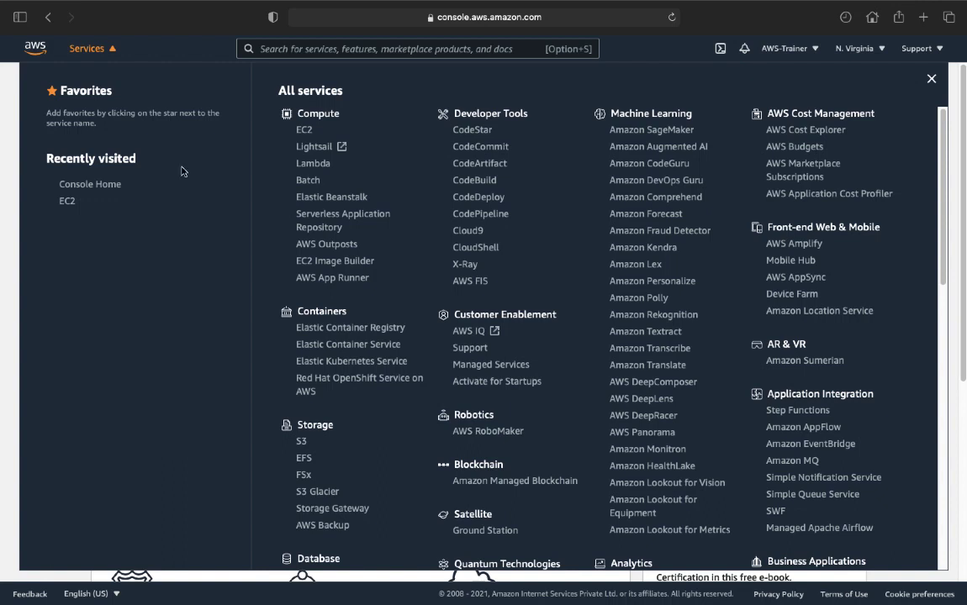
left_click(305, 131)
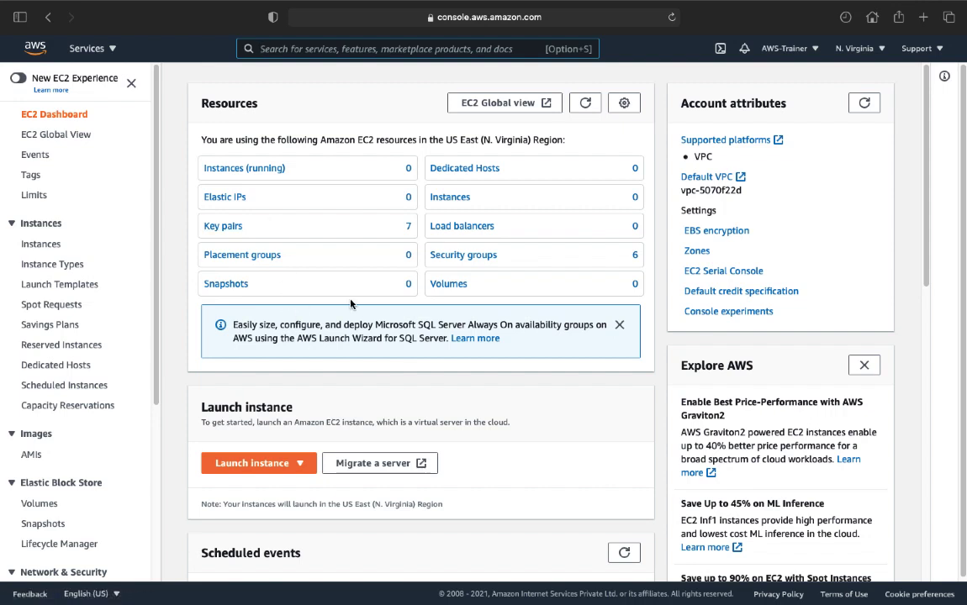
- Start the launch-instance wizard and search machine images for 'wordpress'
left_click(242, 468)
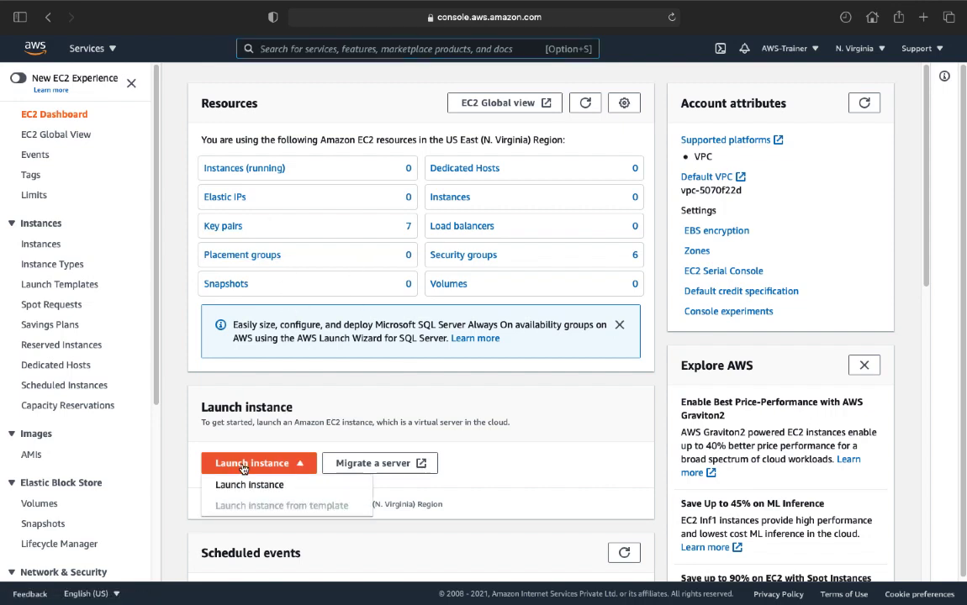
left_click(260, 487)
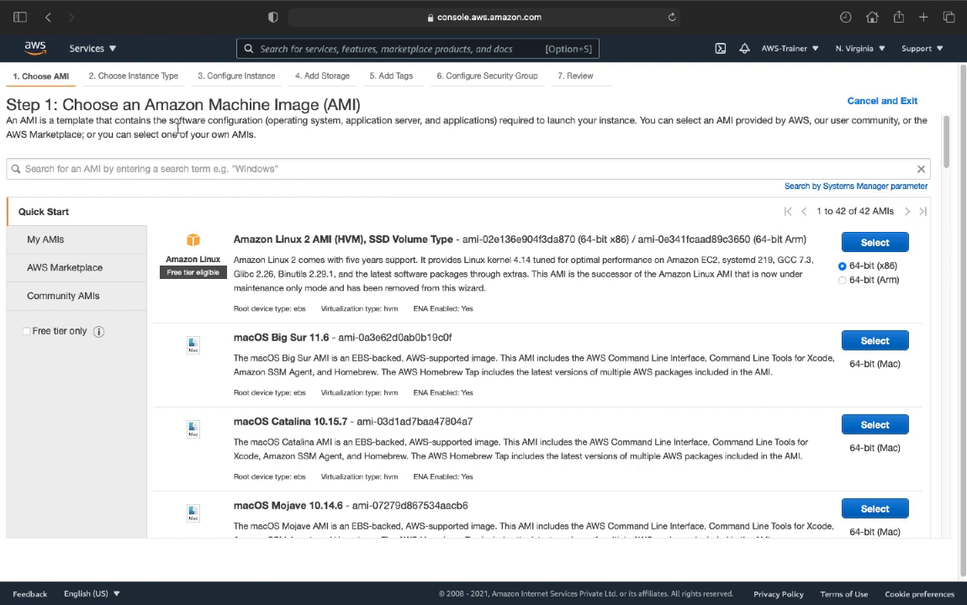
left_click(204, 167)
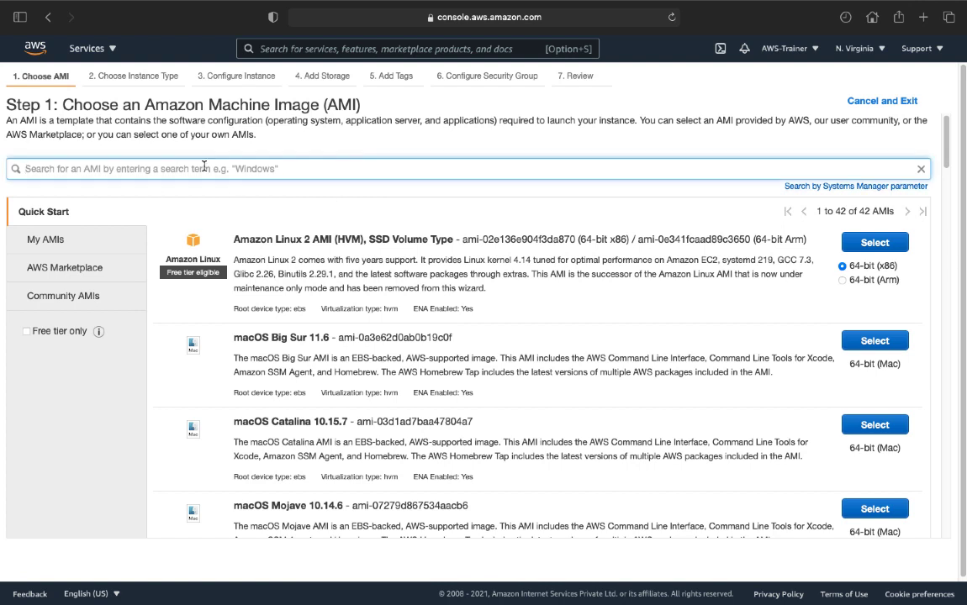
type("wordpres")
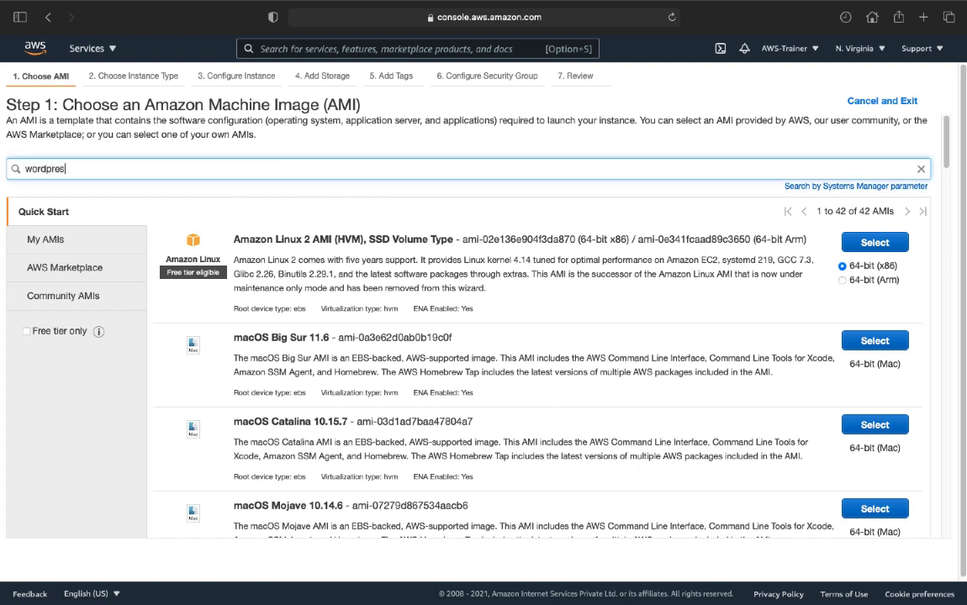
type("s")
key("Return")
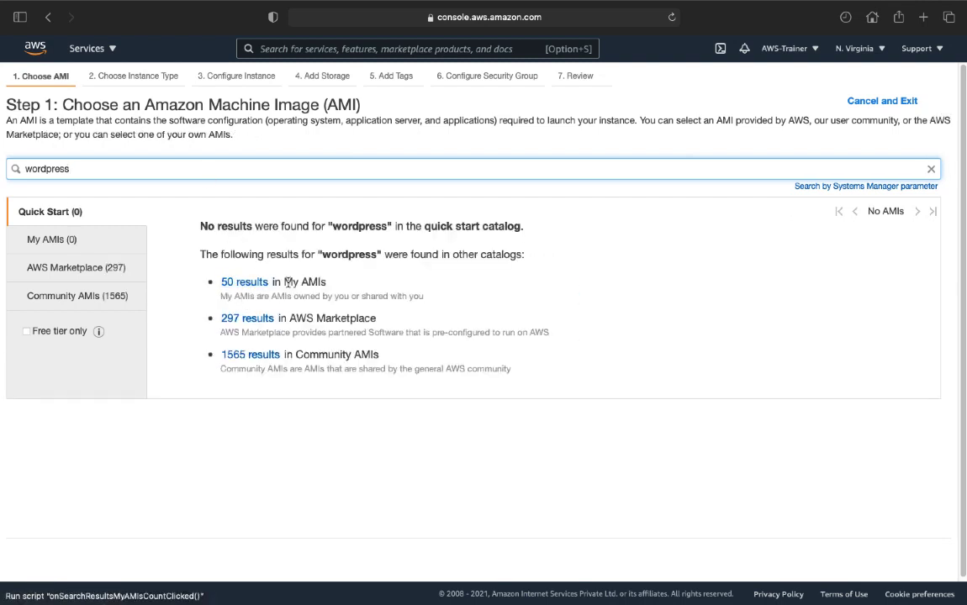
- Browse the 297 AWS Marketplace WordPress images, then reopen the Services list
left_click(262, 321)
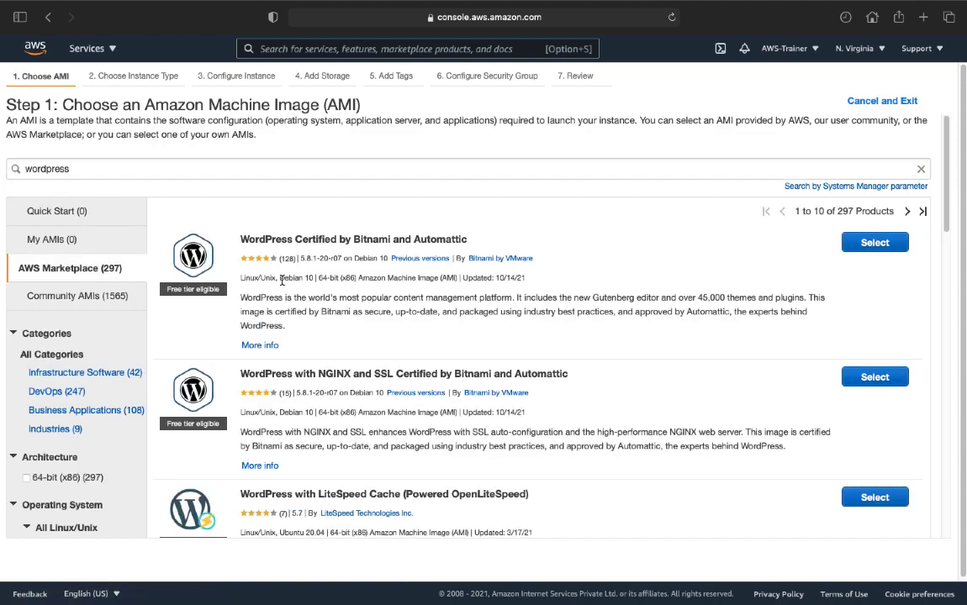
scroll(294, 423, "down", 10)
scroll(294, 426, "up", 3)
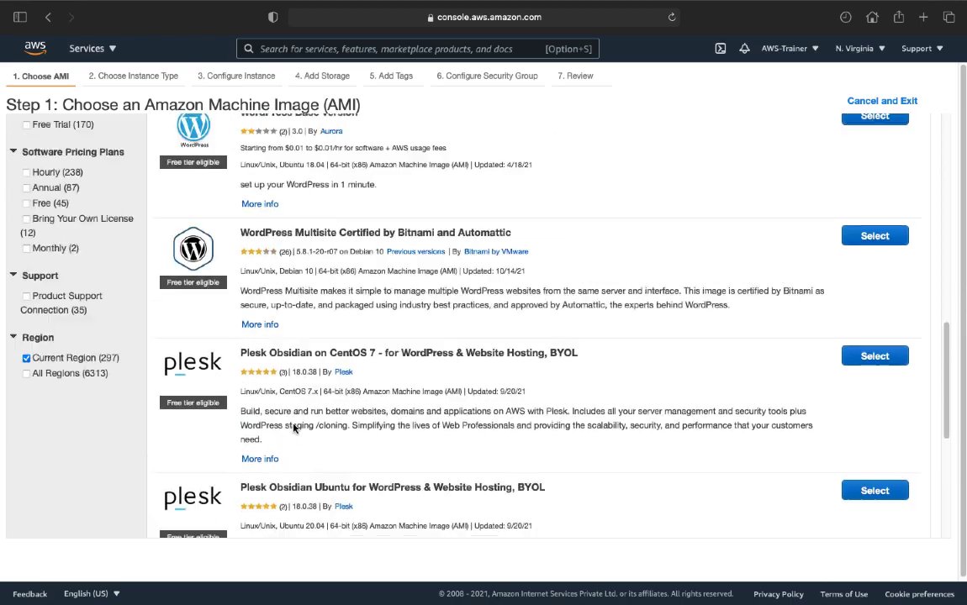
scroll(293, 428, "up", 10)
scroll(299, 407, "down", 12)
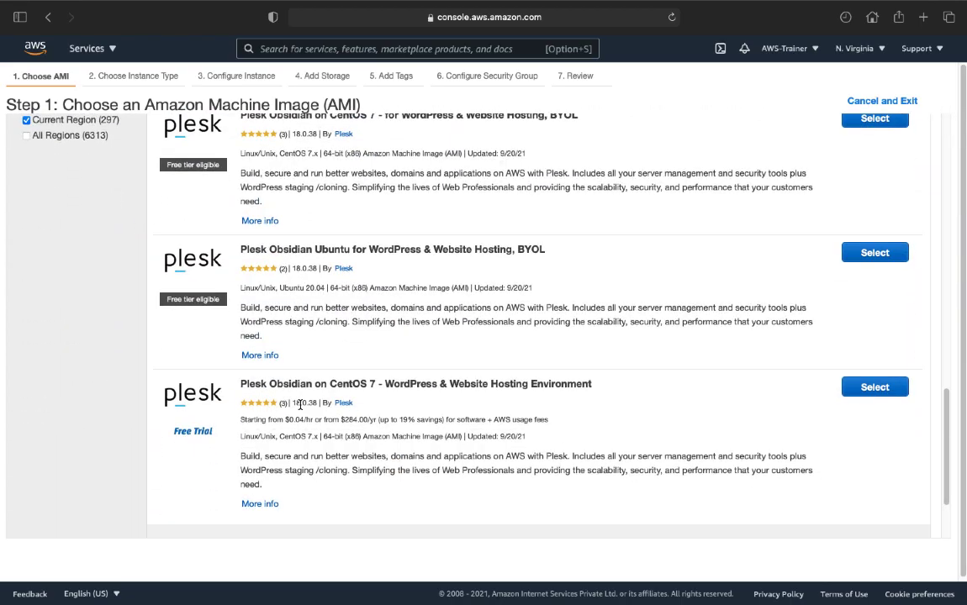
scroll(300, 405, "up", 12)
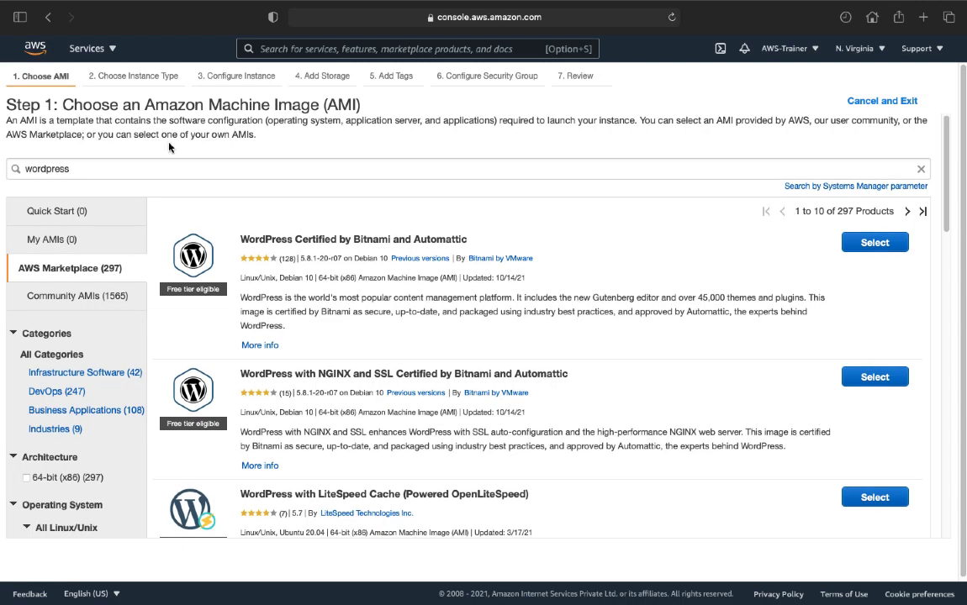
left_click(87, 50)
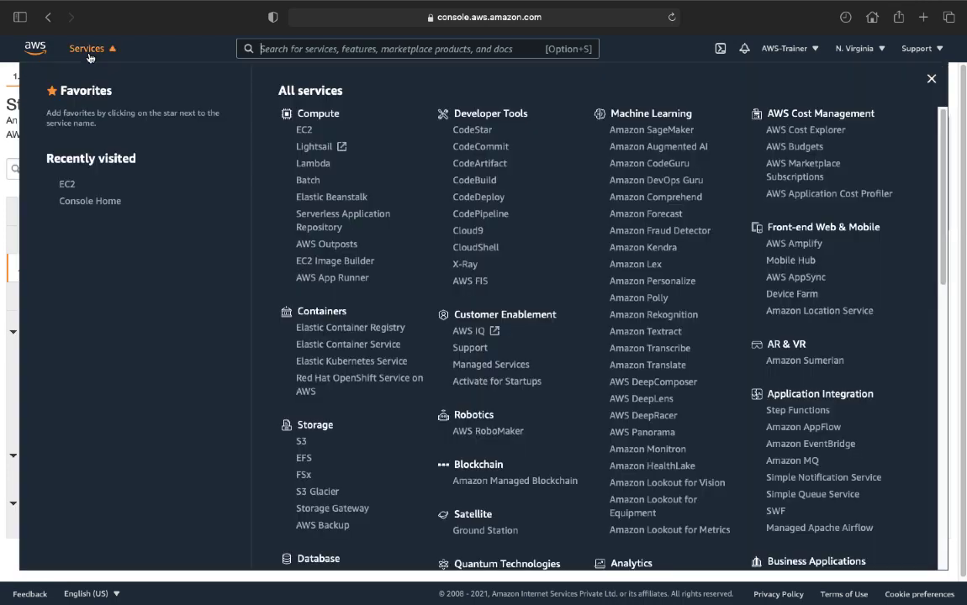
- Return to EC2, restart the launch-instance wizard, and search AMIs for 'wordpress'
left_click(305, 132)
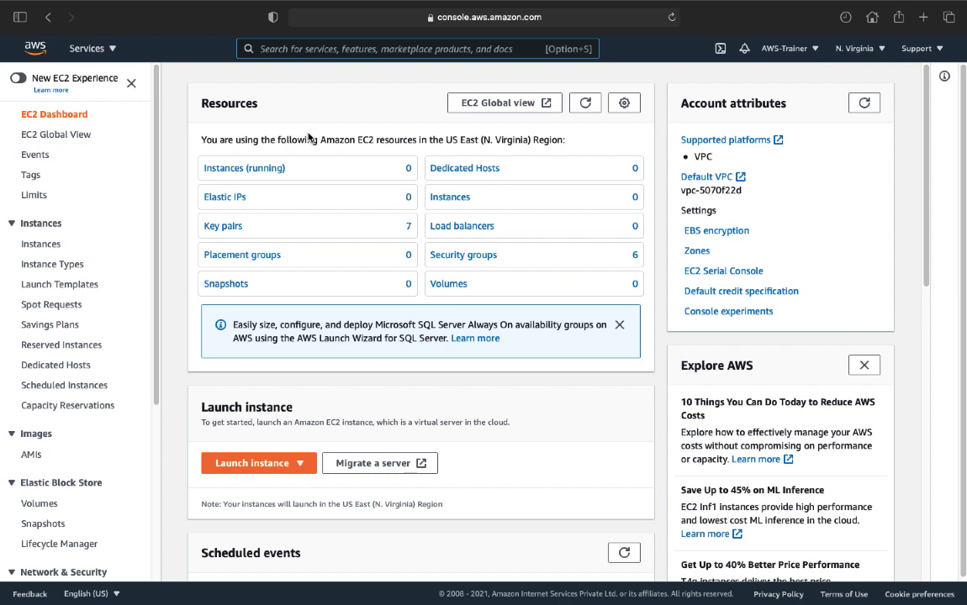
left_click(254, 463)
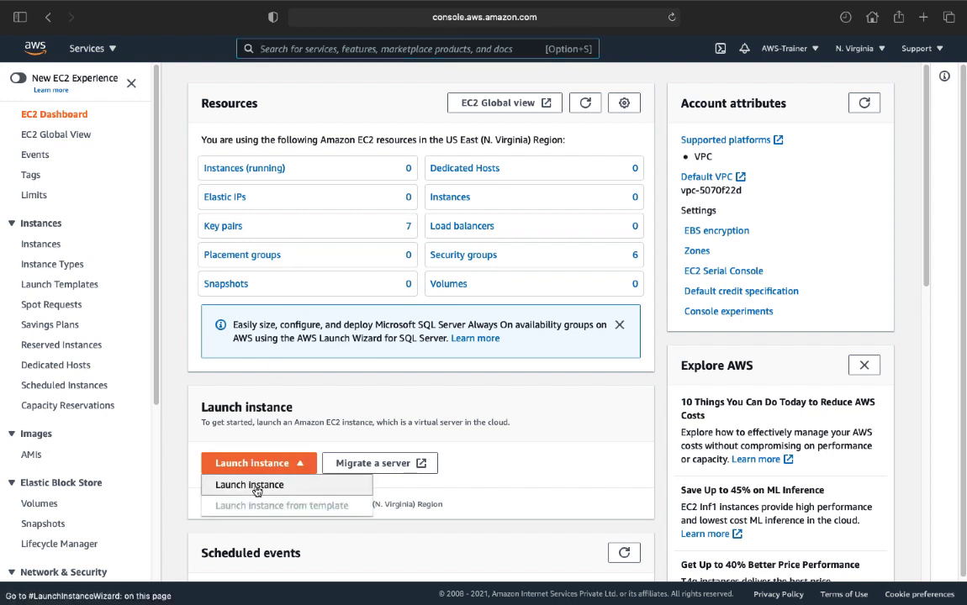
left_click(255, 488)
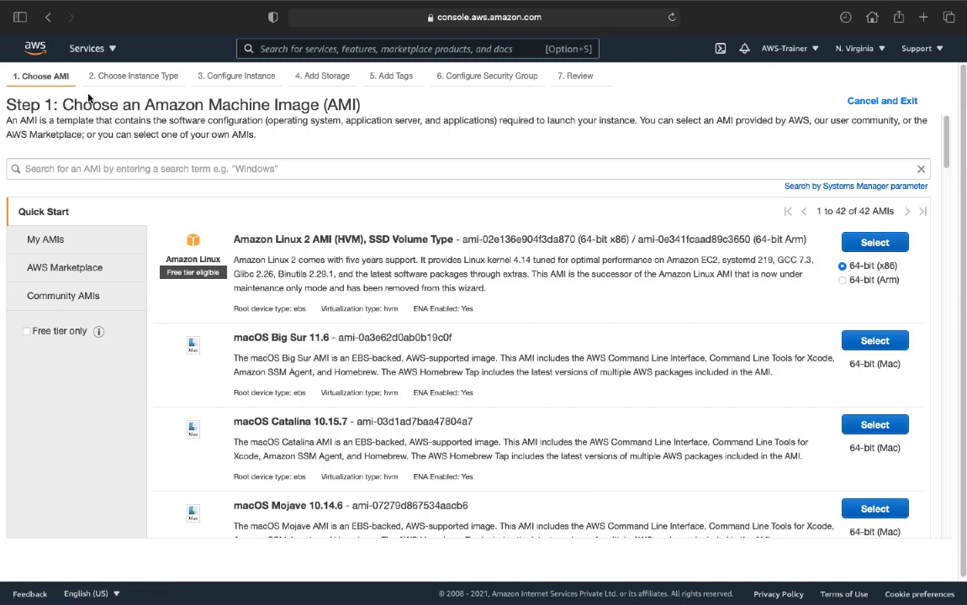
left_click(113, 166)
type("wordpress")
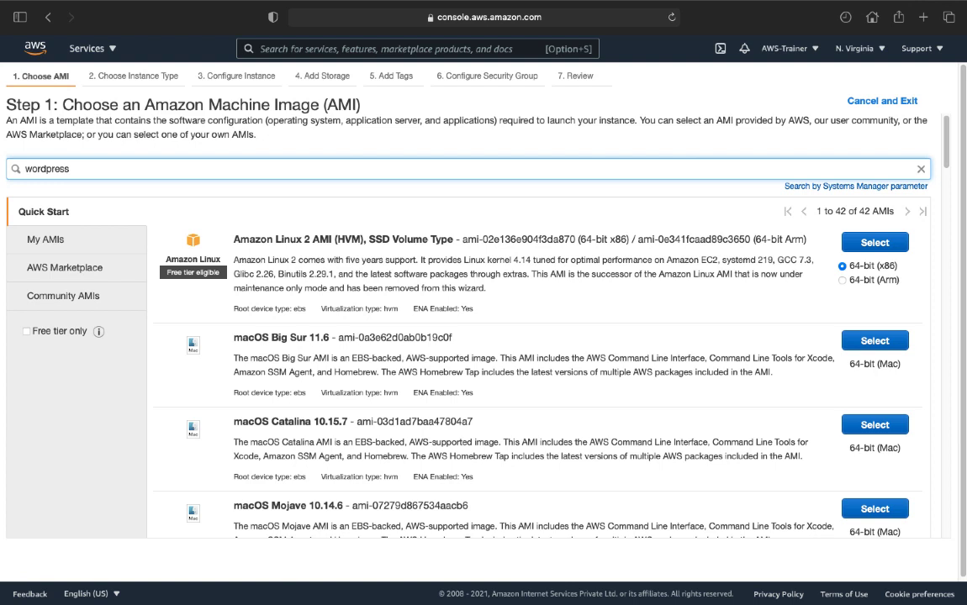
key("Return")
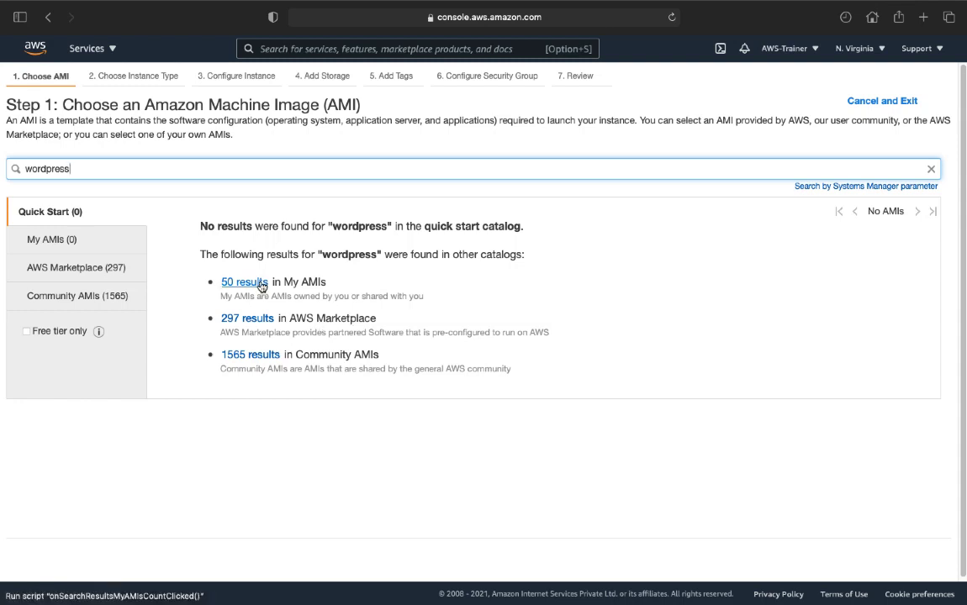
- Select WordPress Certified by Bitnami and Automattic from Marketplace results and scroll its pricing list
left_click(248, 319)
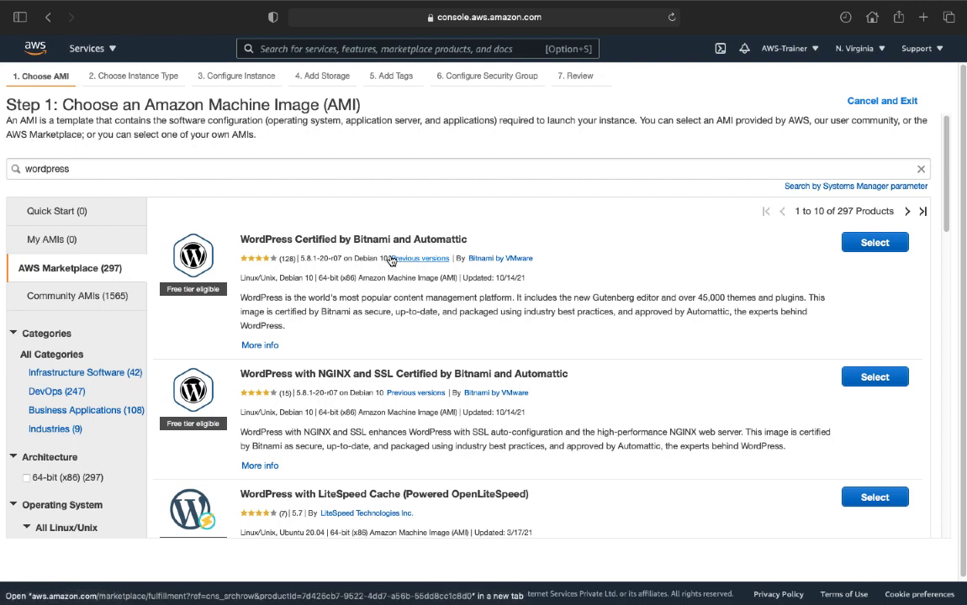
left_click(895, 244)
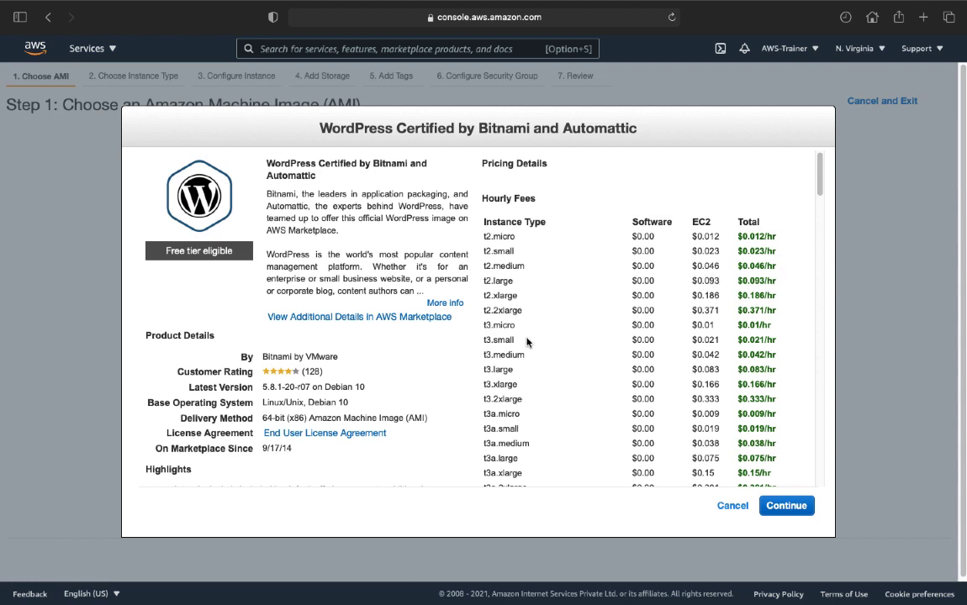
scroll(590, 374, "down", 10)
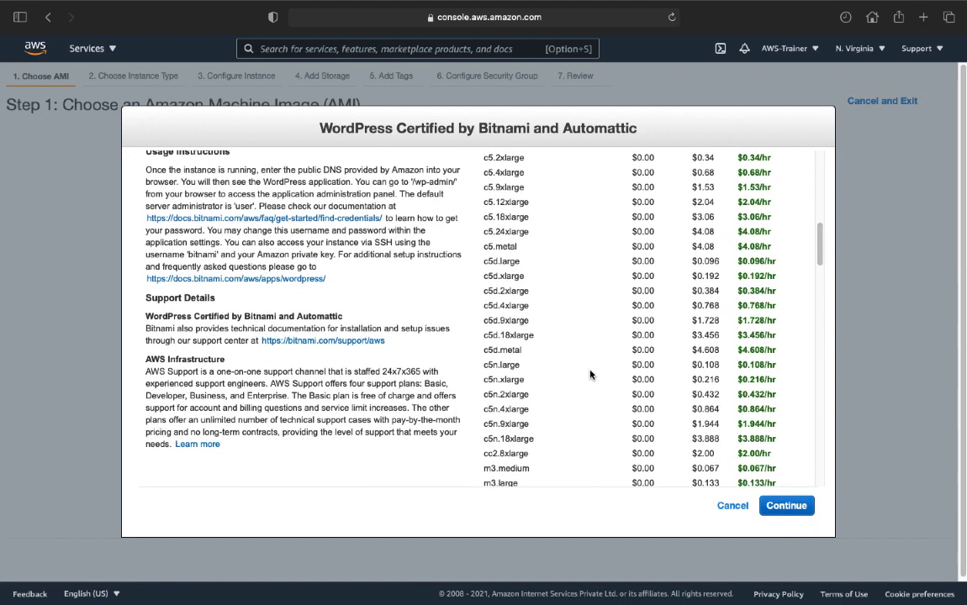
scroll(590, 374, "up", 3)
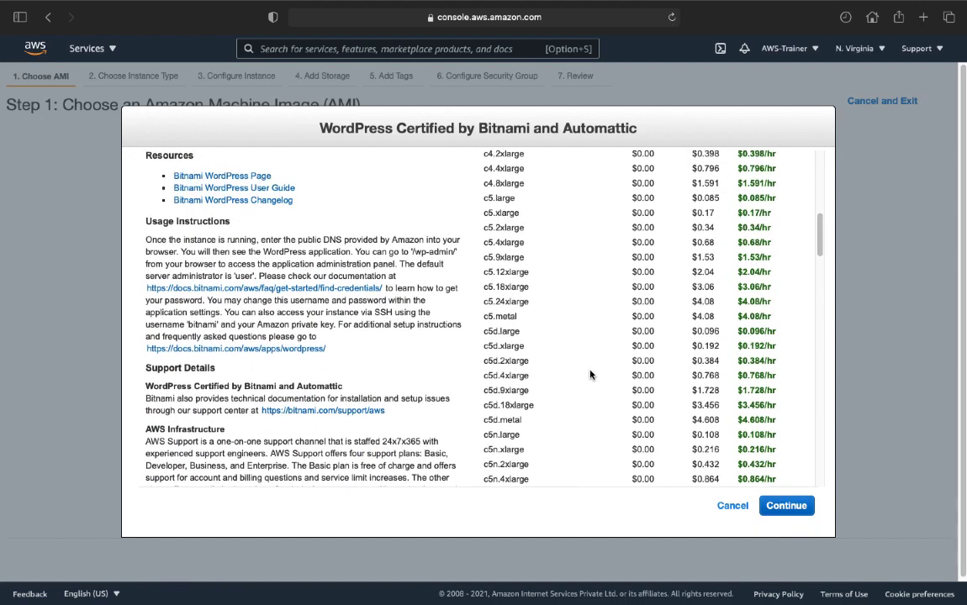
scroll(589, 374, "up", 7)
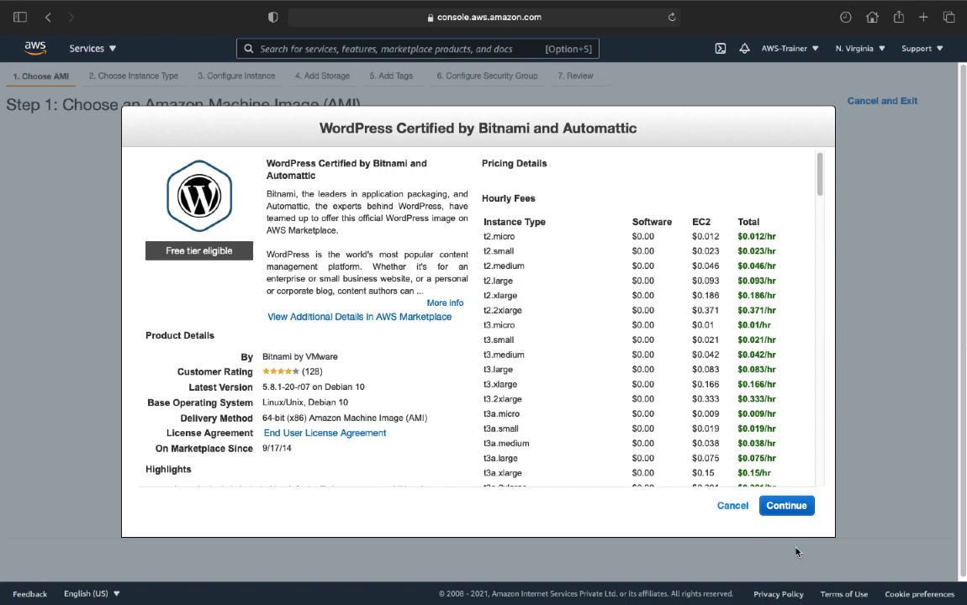
- Continue past the image details, choose t2.micro, and proceed to Configure Instance Details
left_click(787, 505)
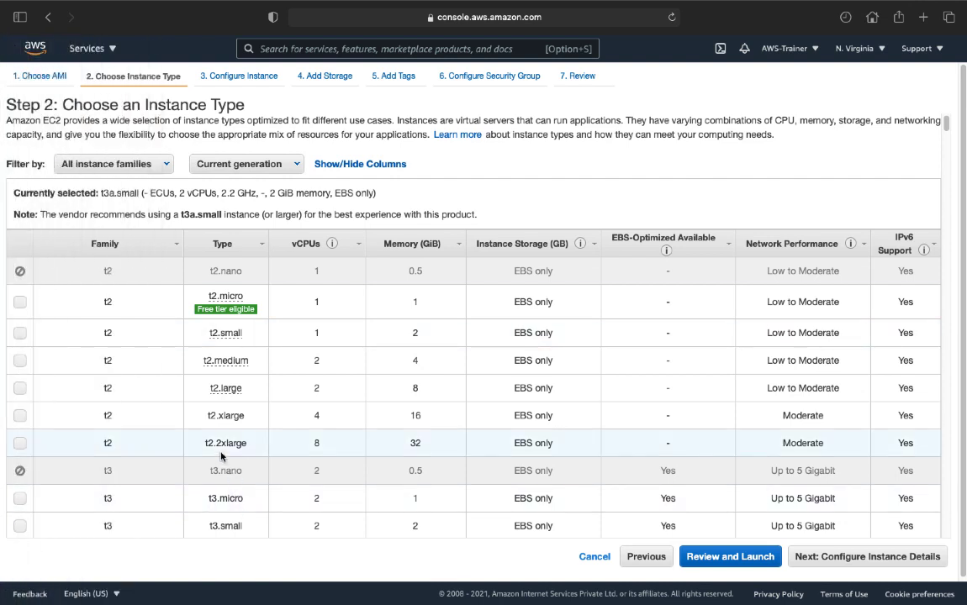
left_click(20, 305)
mouse_move(214, 315)
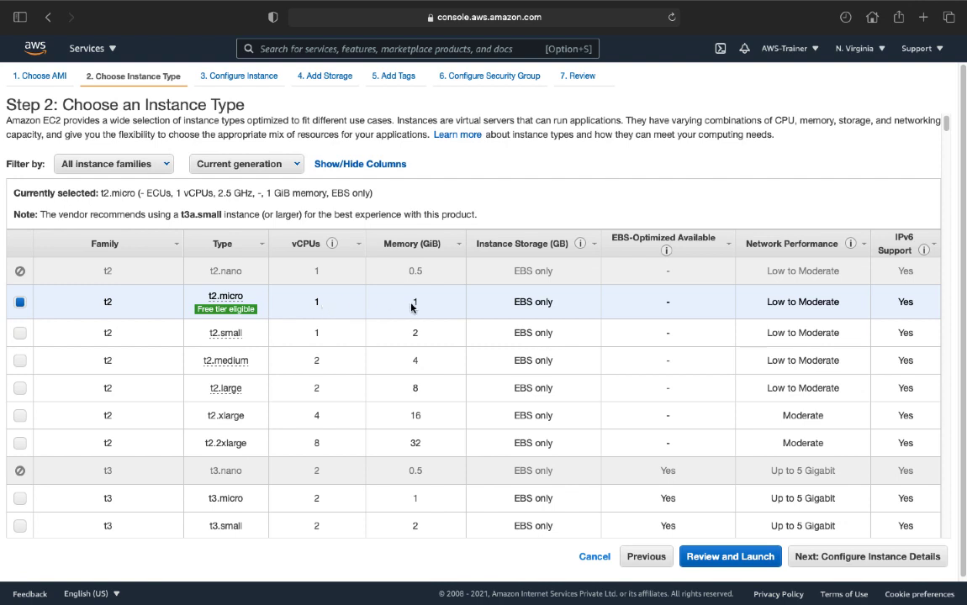
left_click(866, 557)
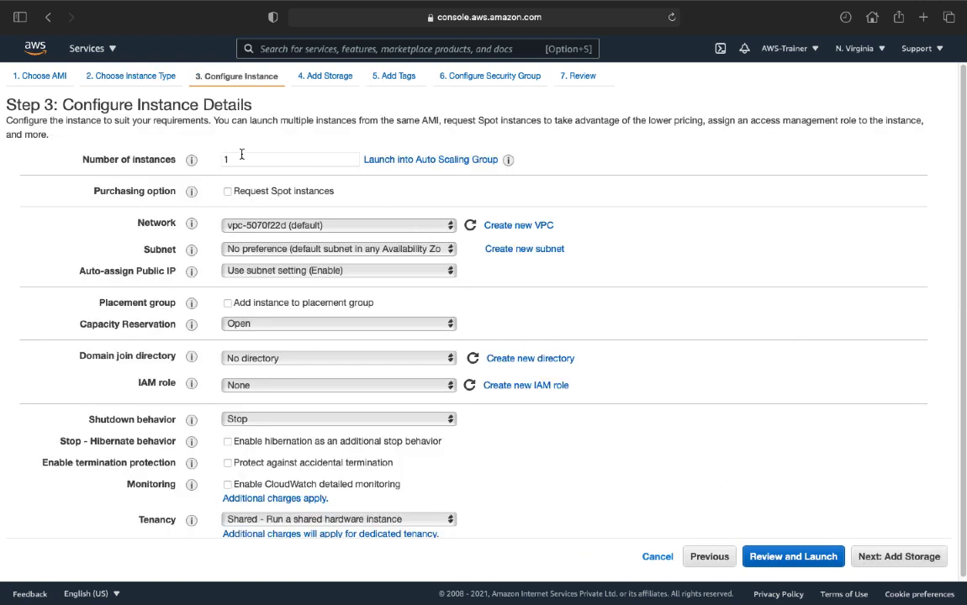
- Accept default details, storage, tags and security group (SSH, HTTP, HTTPS) to reach Review
left_click(903, 558)
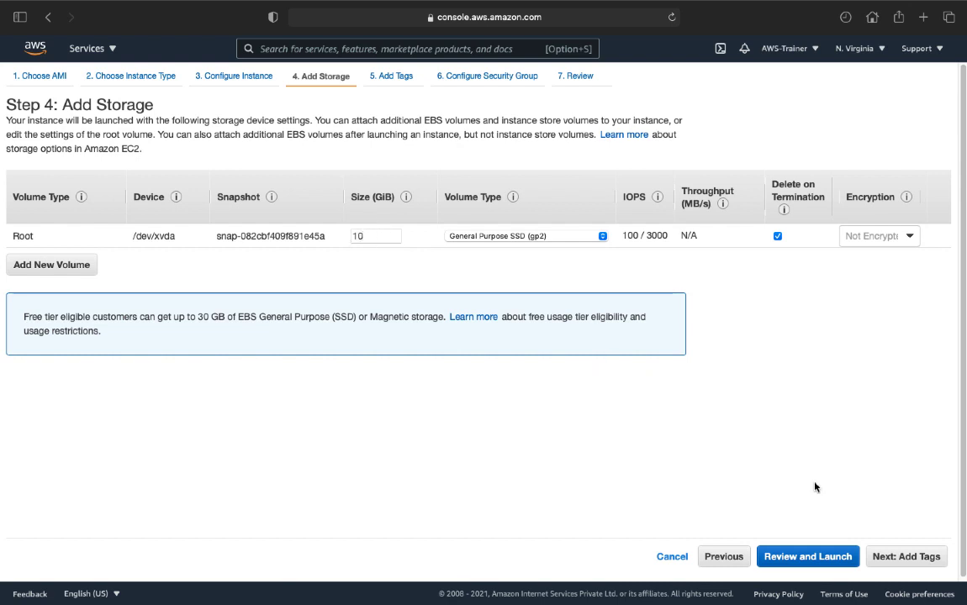
left_click(907, 556)
left_click(904, 556)
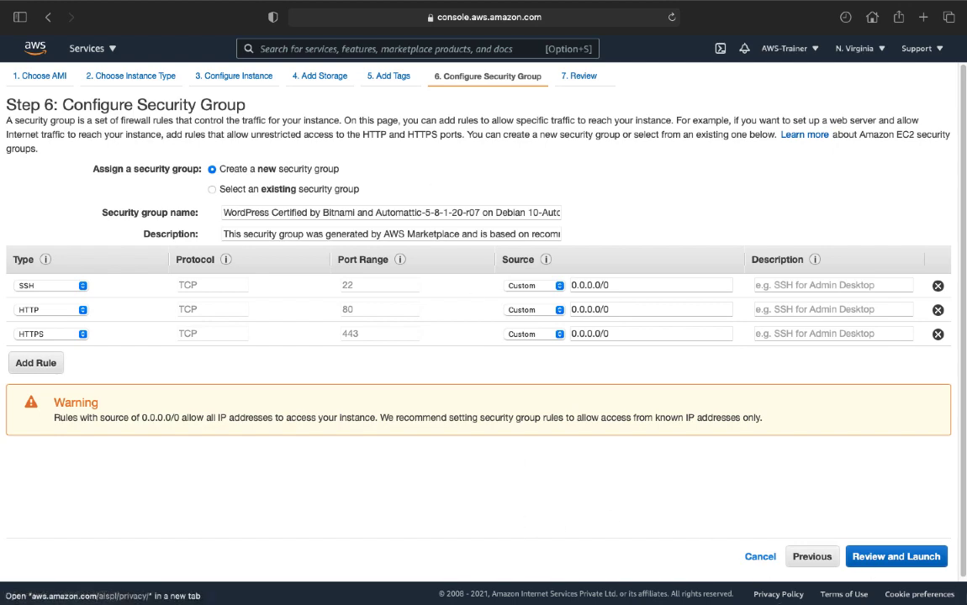
left_click(898, 557)
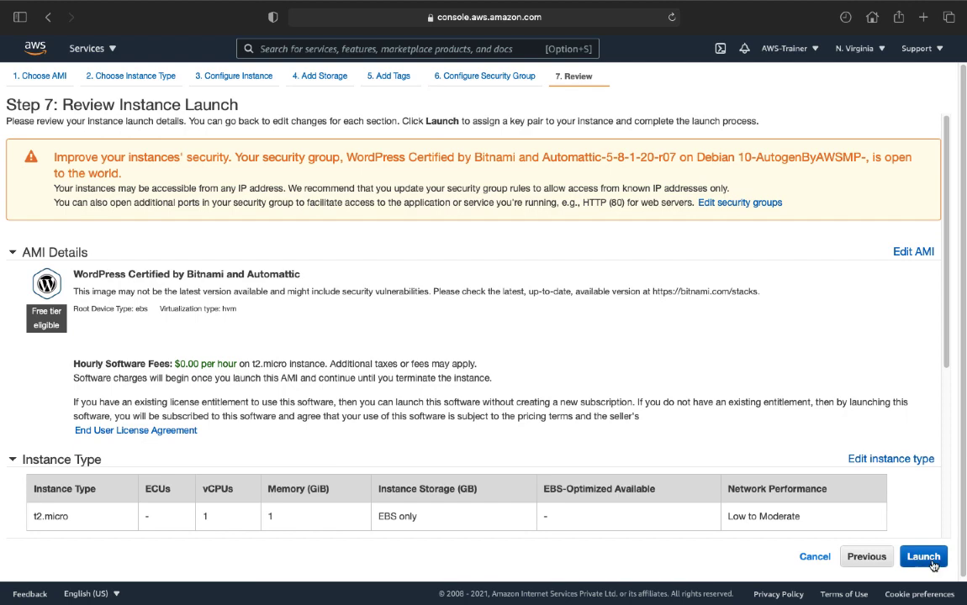
- Create an RSA key pair named wordpress, download its private key file, and launch the instance
left_click(923, 557)
left_click(382, 341)
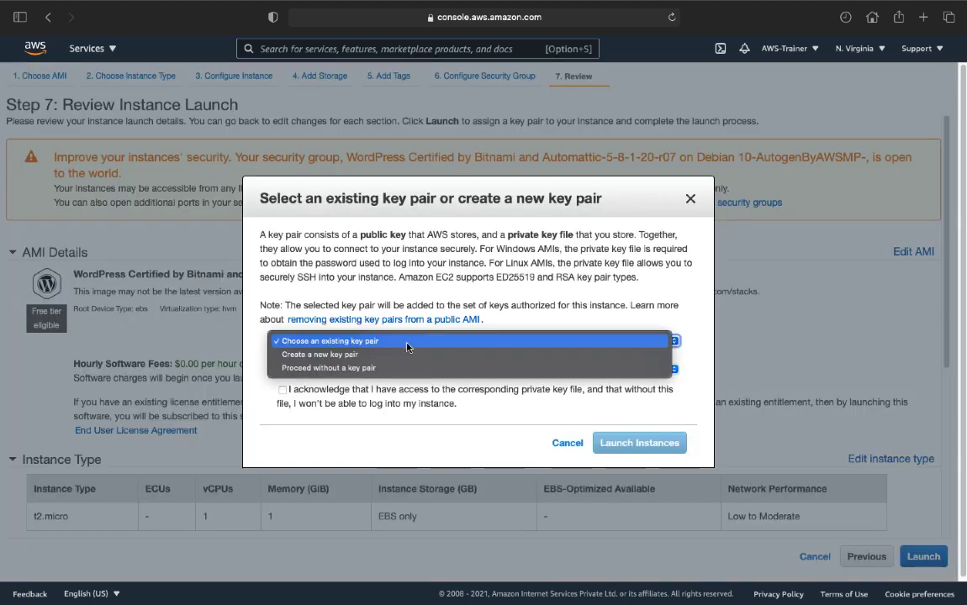
left_click(330, 357)
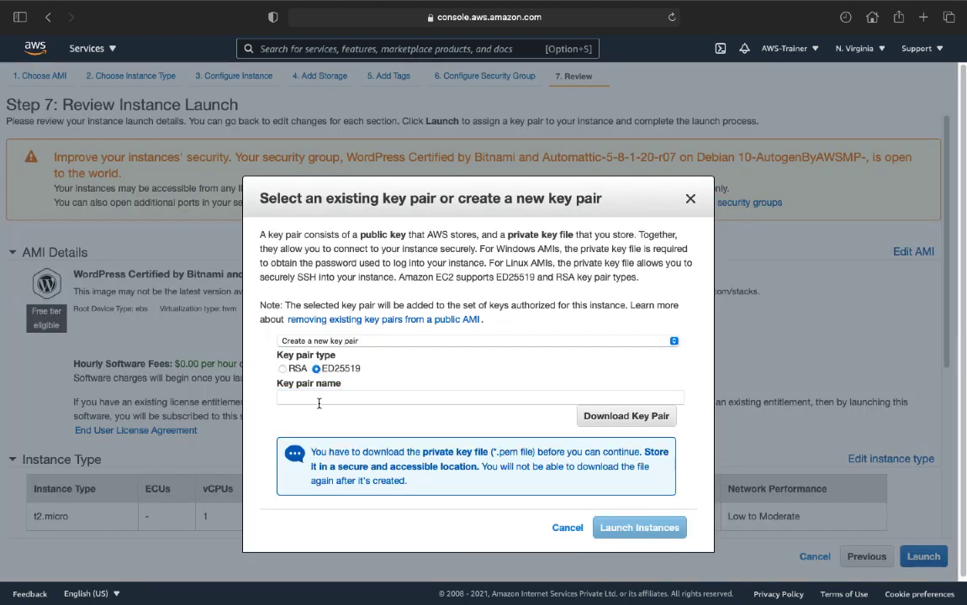
left_click(304, 397)
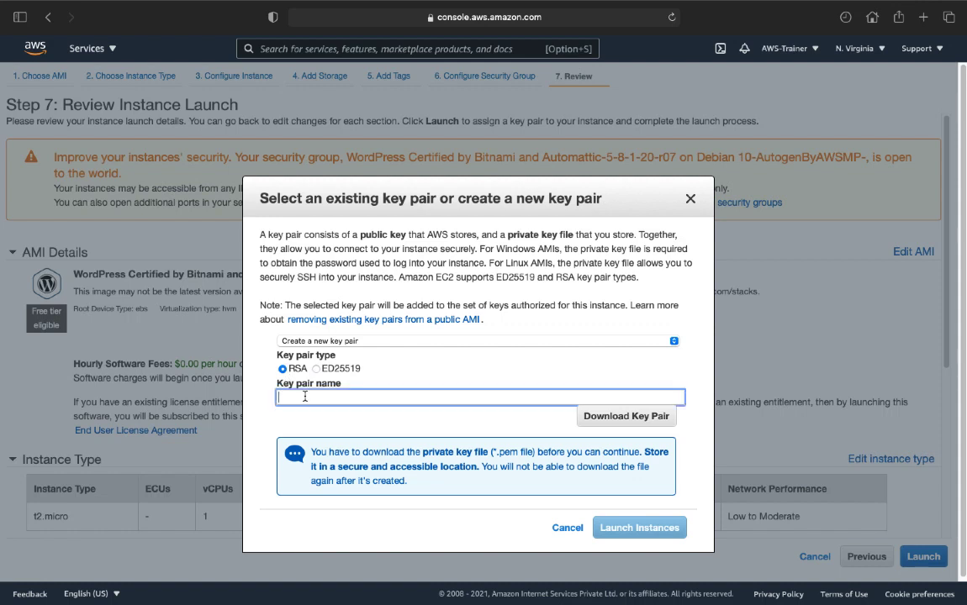
type("wordpress")
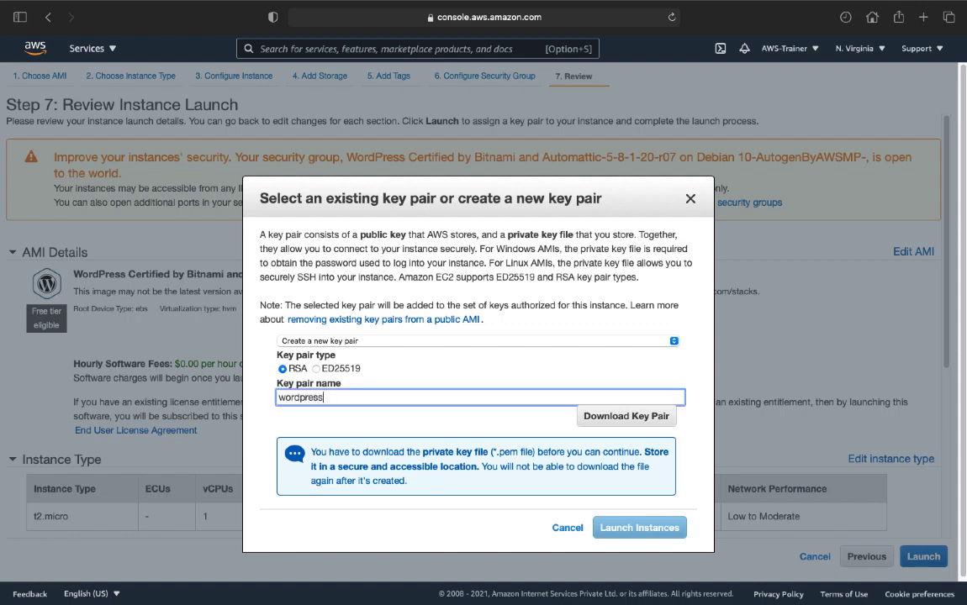
left_click(629, 424)
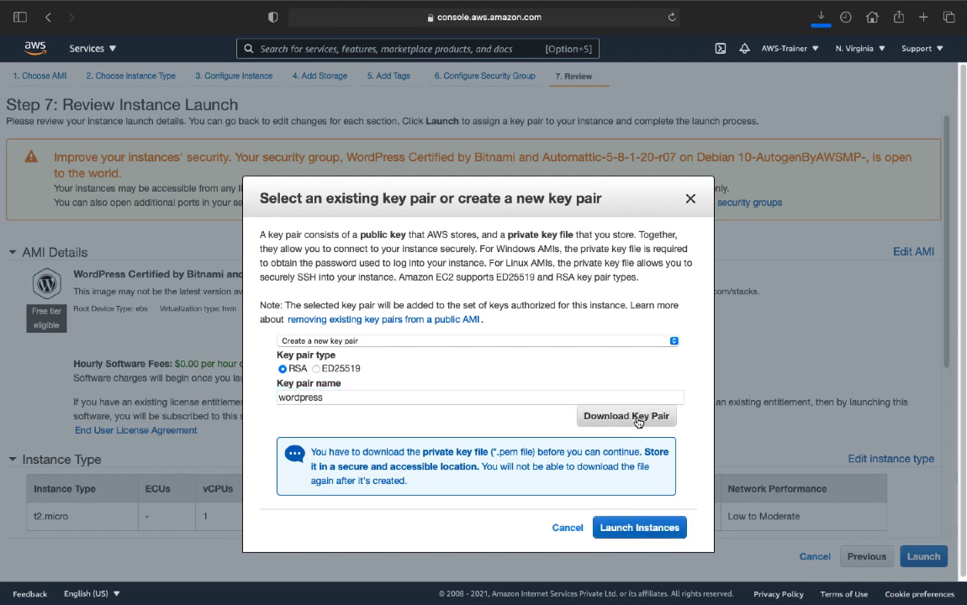
left_click(639, 530)
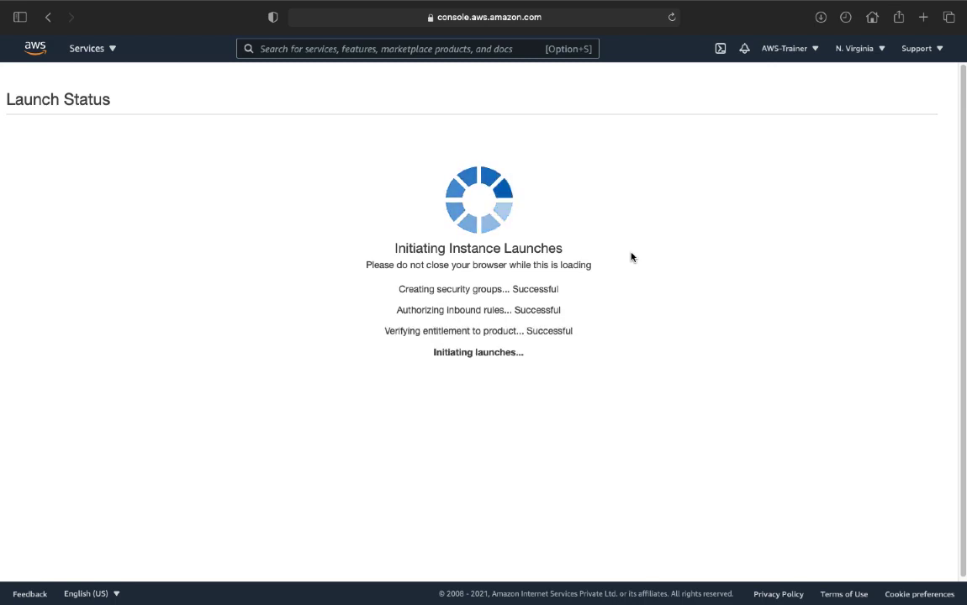
- Go to the instances list, dismiss the new-console notice, and name the instance Wordpress
scroll(486, 404, "down", 3)
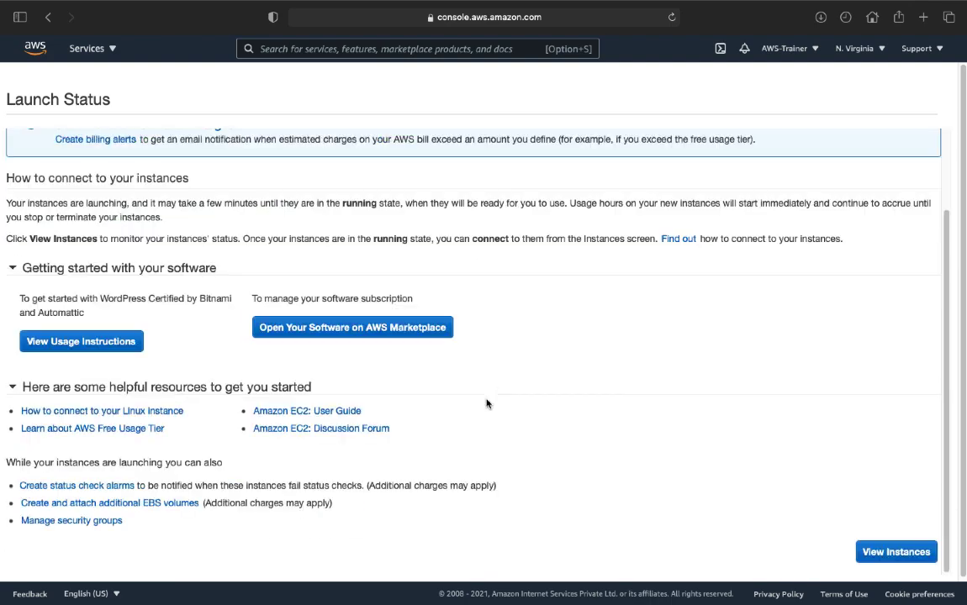
left_click(893, 552)
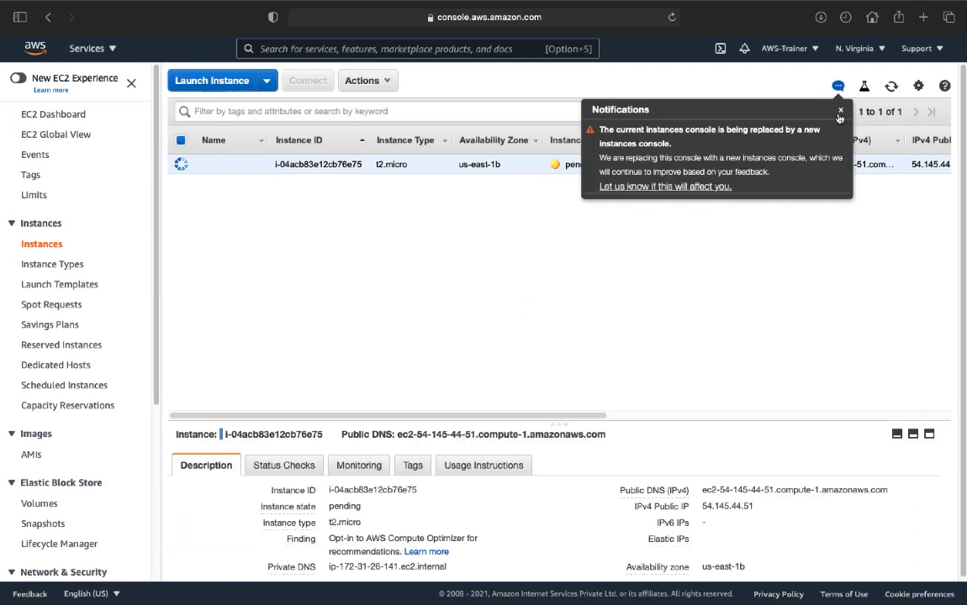
left_click(840, 111)
left_click(252, 163)
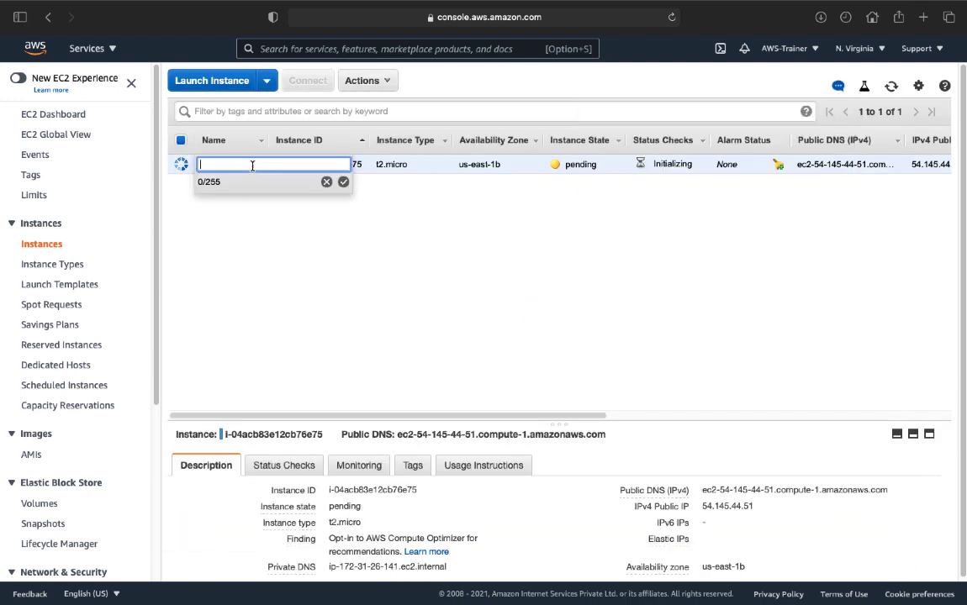
type("Wordpress")
left_click(342, 182)
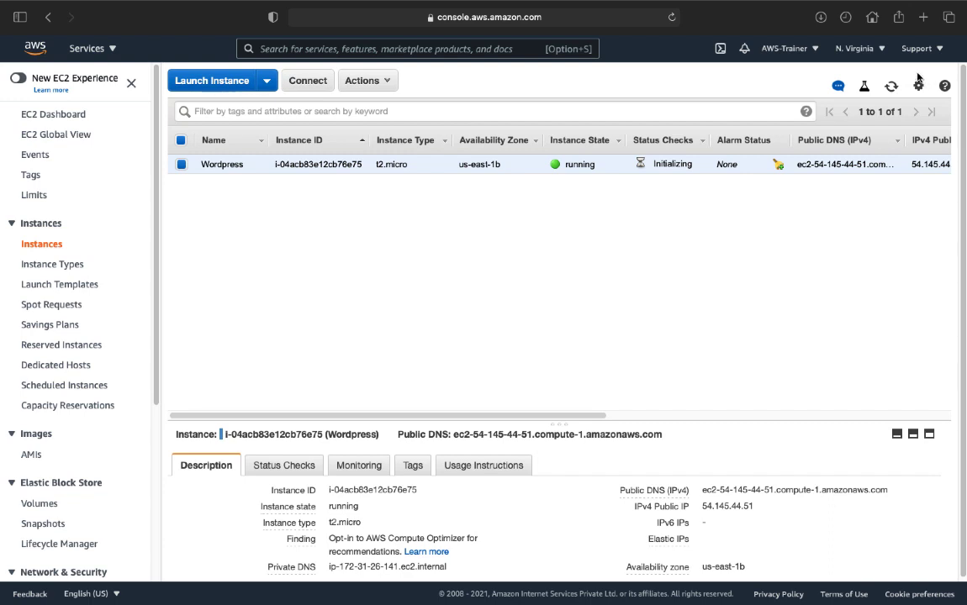
- Refresh the EC2 instance list to confirm the Wordpress instance is now running
left_click(891, 85)
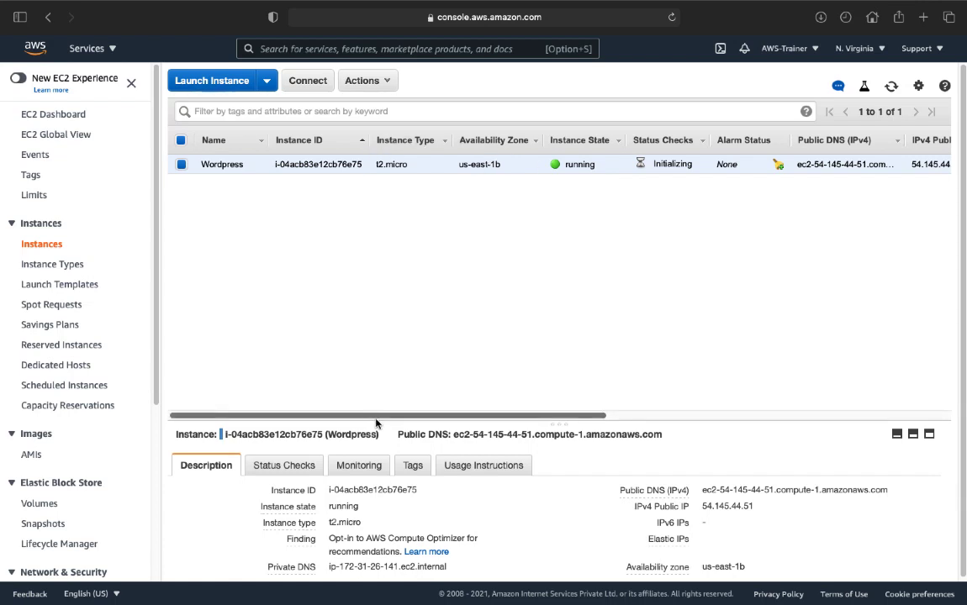
- Enlarge the instance details pane to show the Wordpress instance's public IPv4 54.145.44.51
left_click_drag(376, 421, 357, 235)
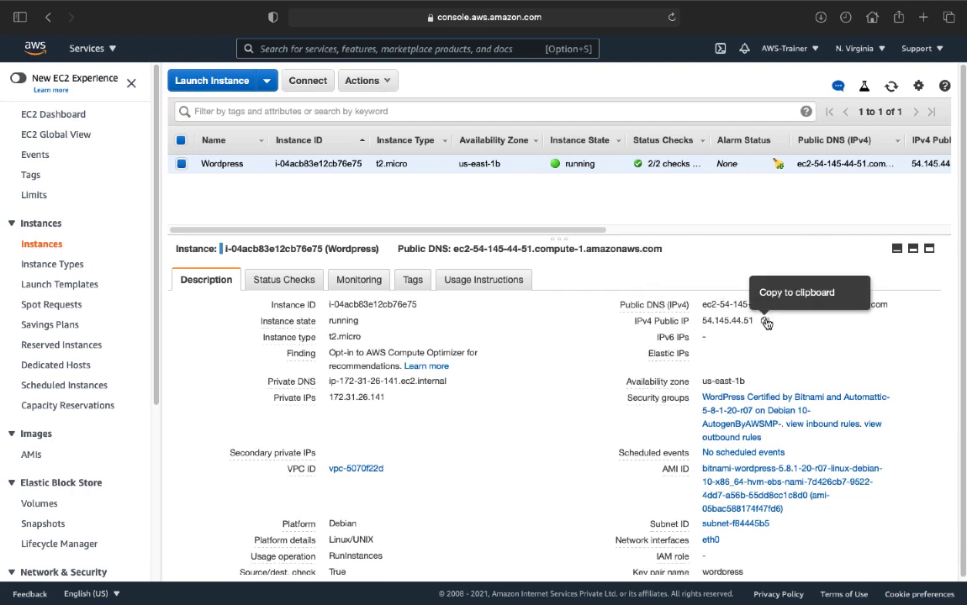
- Load the copied IP 54.145.44.51 in a new browser tab to view the User's Blog homepage
left_click(767, 323)
key("ctrl+Right")
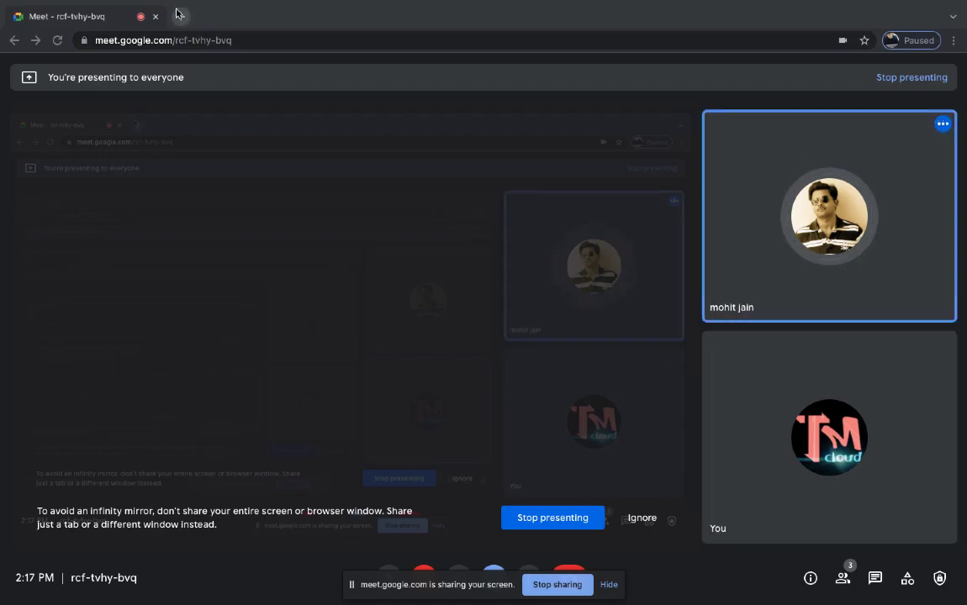
left_click(181, 16)
key("ctrl+v")
key("Return")
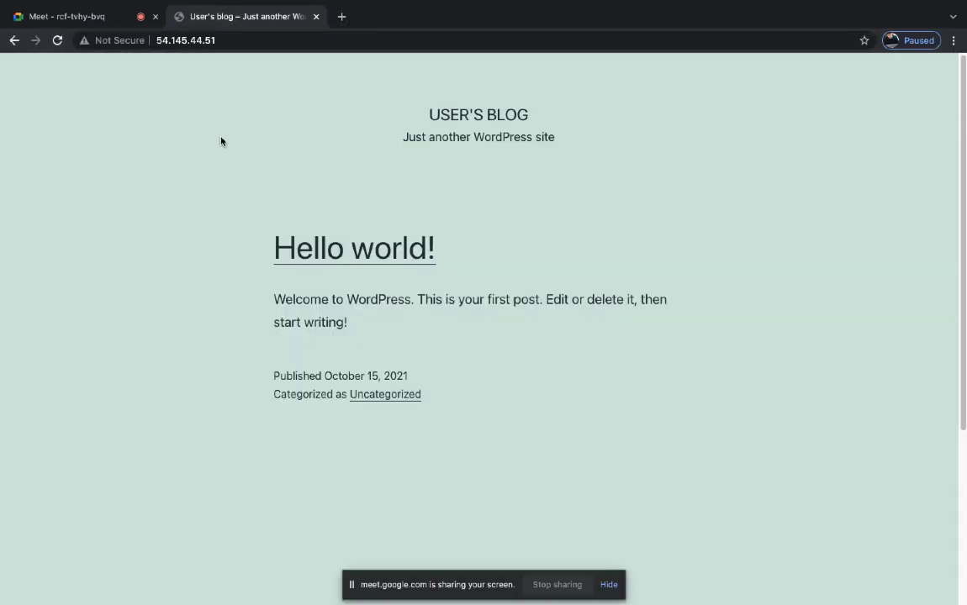
scroll(277, 330, "down", 3)
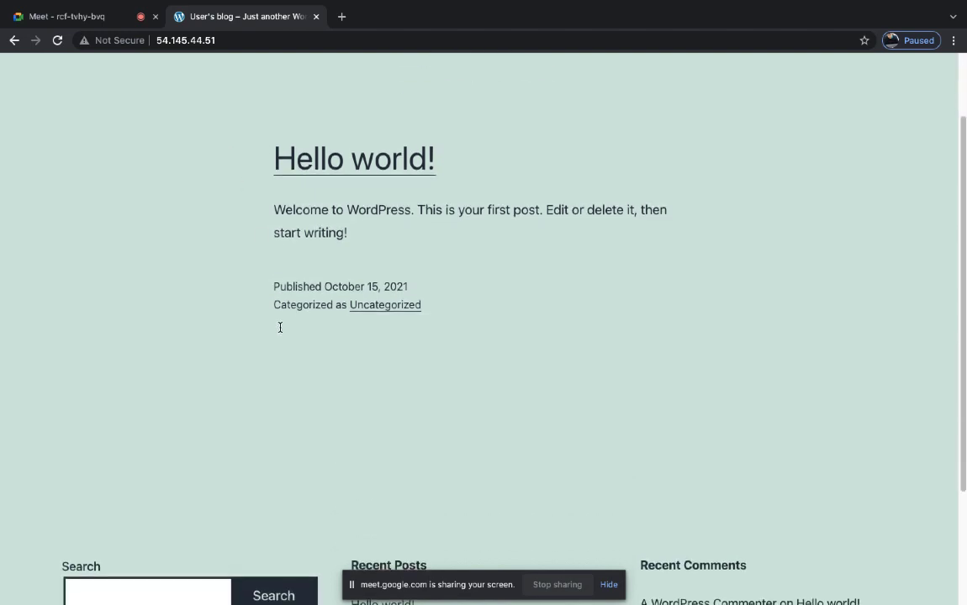
scroll(280, 331, "up", 3)
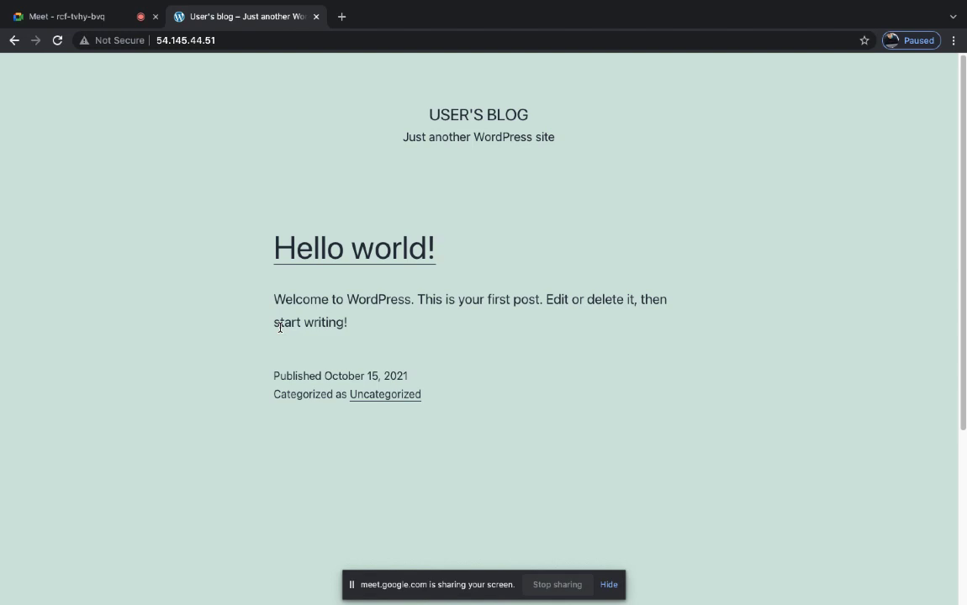
left_click(609, 588)
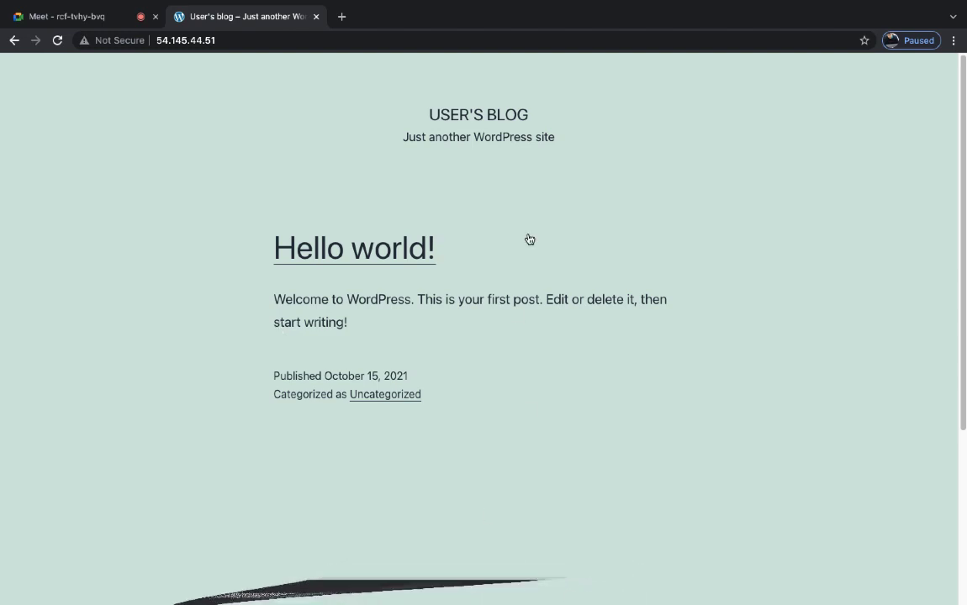
left_click(240, 37)
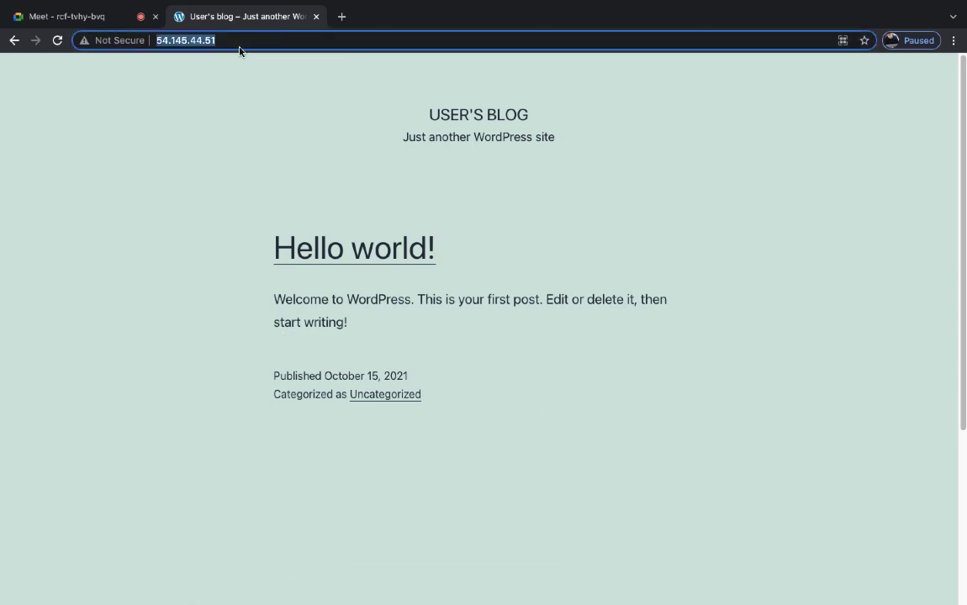
- Go to 54.145.44.51/wp-admin and fill in the administrator username on the login page
left_click(223, 128)
left_click(240, 45)
left_click(240, 46)
type("/w")
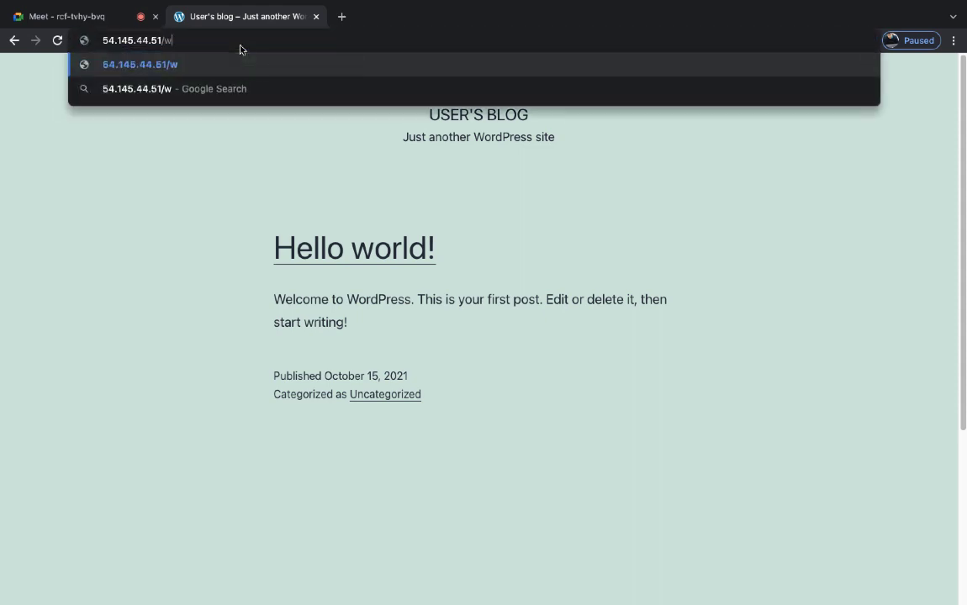
type("p-admin")
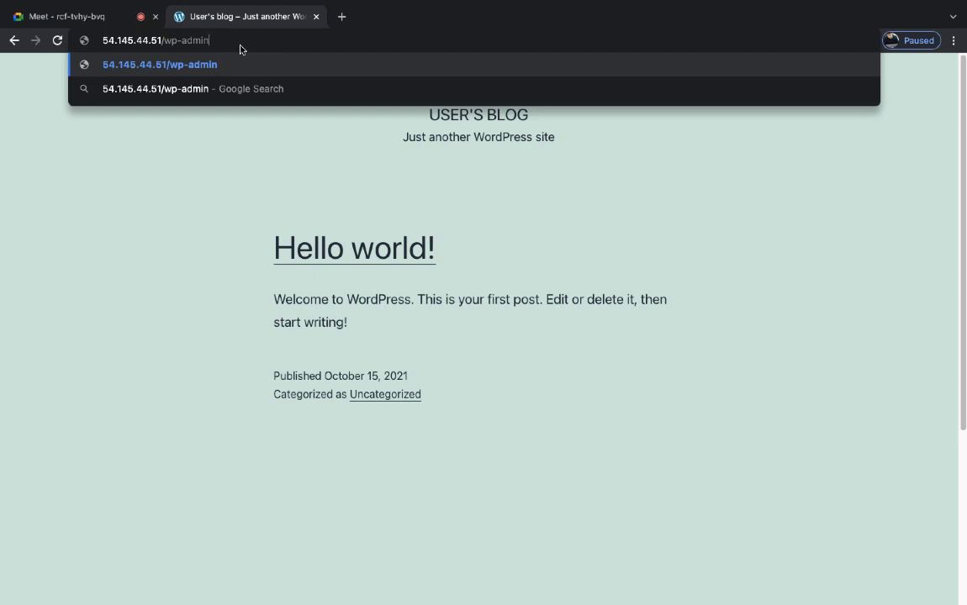
key("Return")
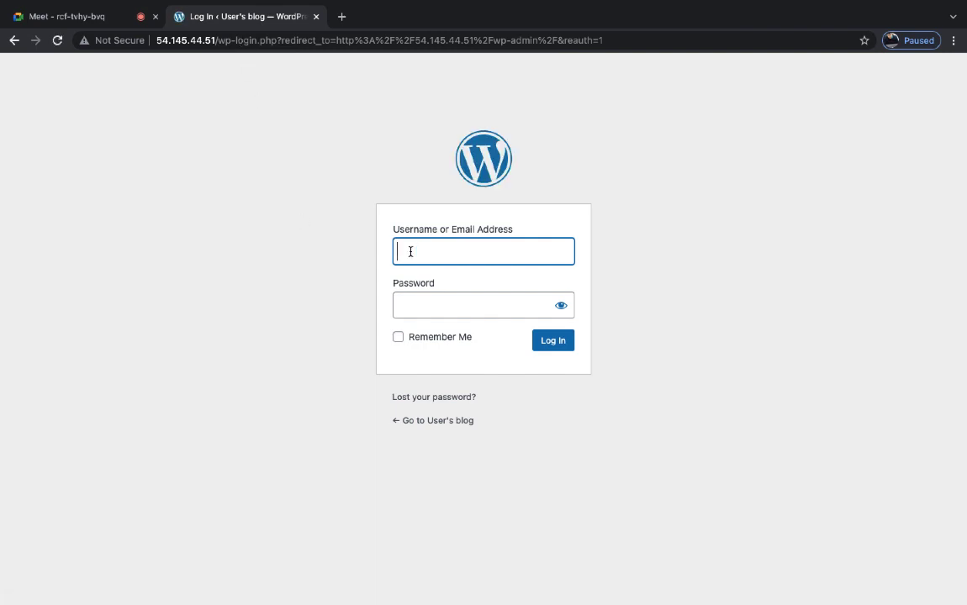
type("users")
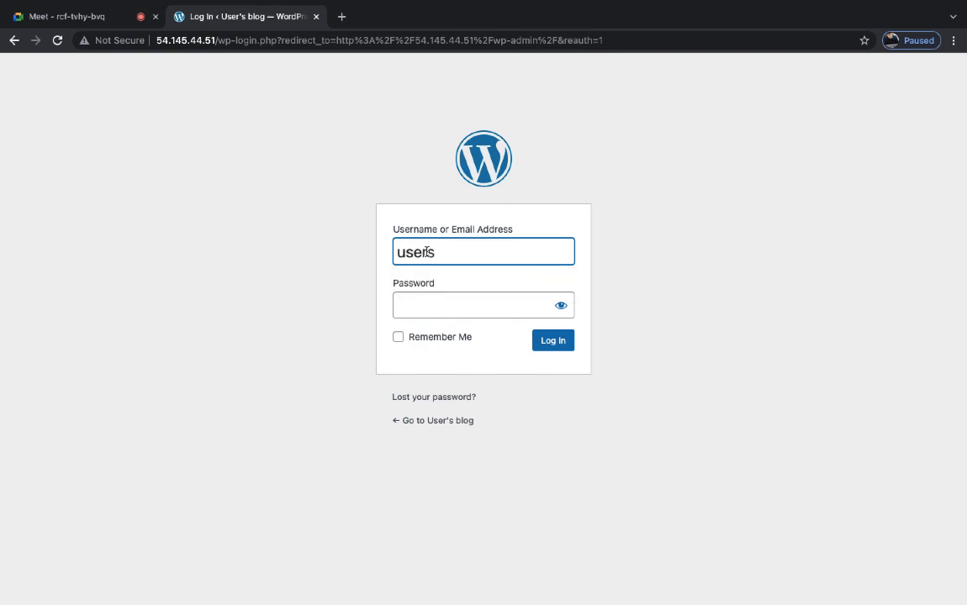
key("BackSpace")
left_click(728, 280)
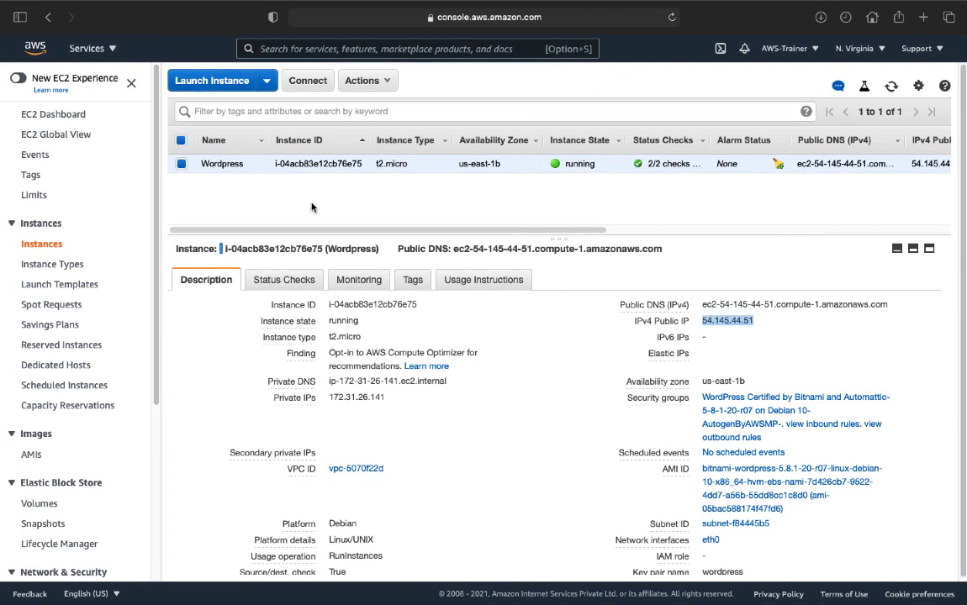
- Open the Wordpress instance's system log via Actions > Instance Settings > Get System Log
left_click(374, 81)
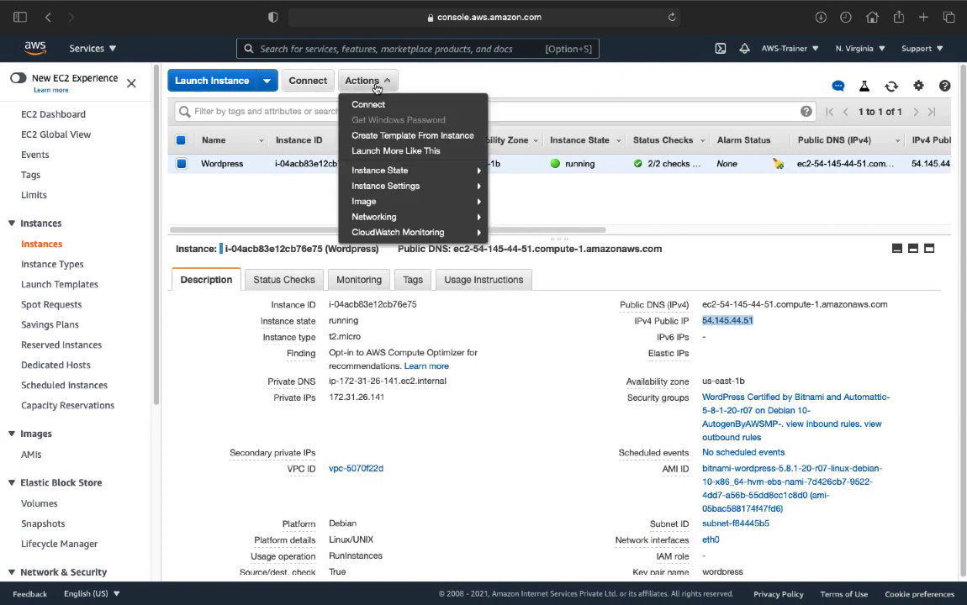
mouse_move(384, 186)
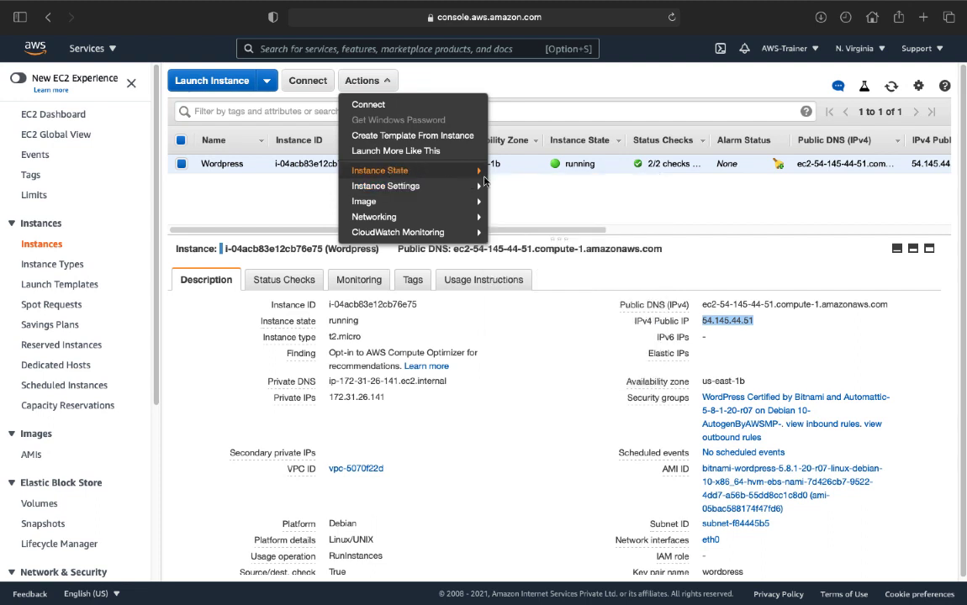
mouse_move(453, 197)
mouse_move(416, 186)
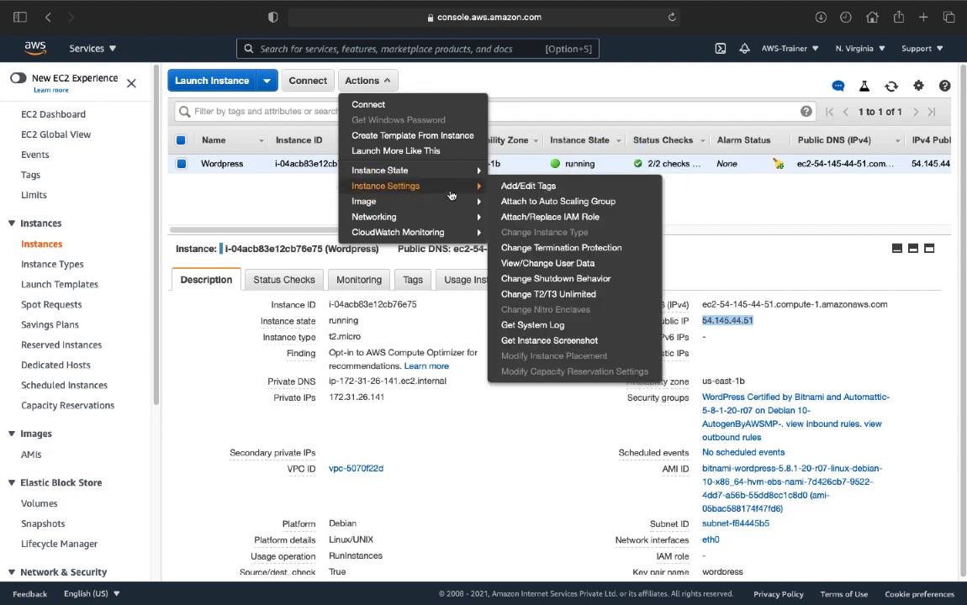
left_click(528, 327)
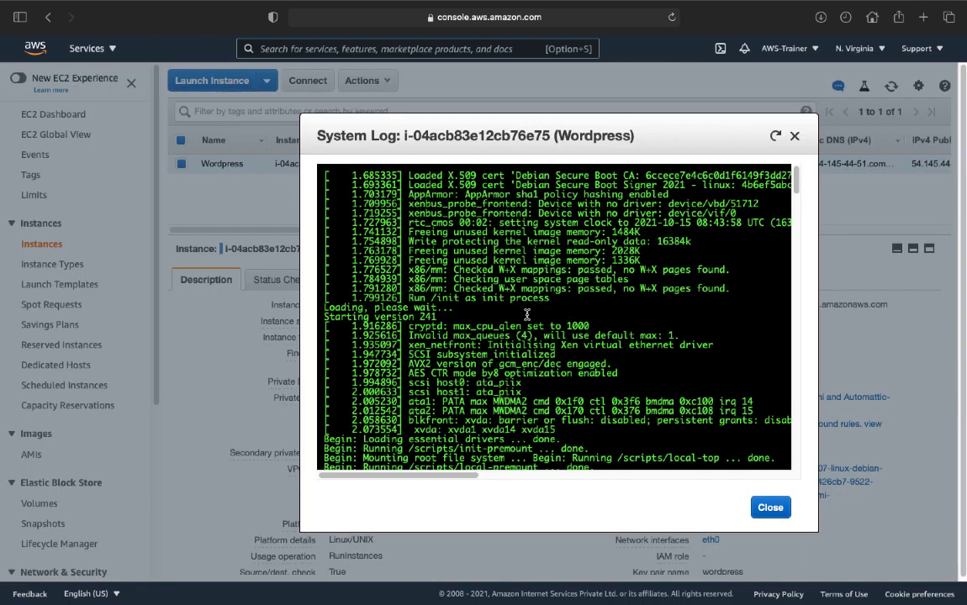
- Find the Bitnami application password line in the log and copy the password
scroll(555, 259, "down", 15)
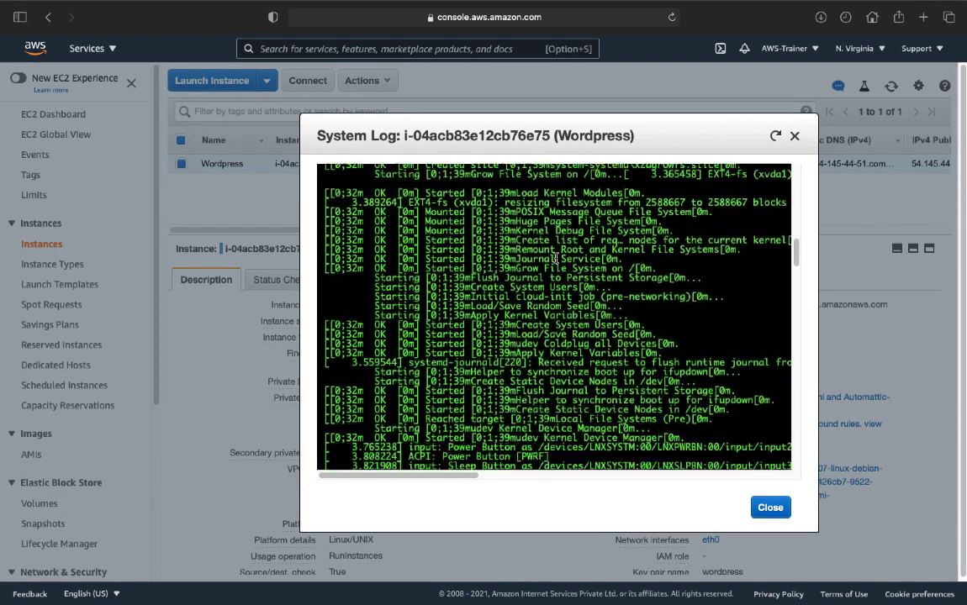
scroll(555, 259, "down", 15)
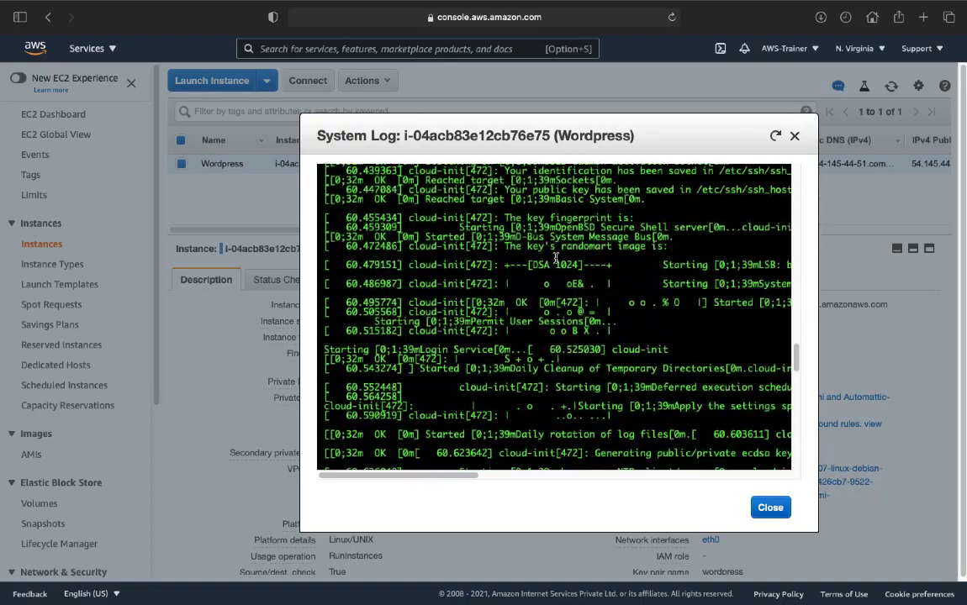
scroll(555, 259, "down", 15)
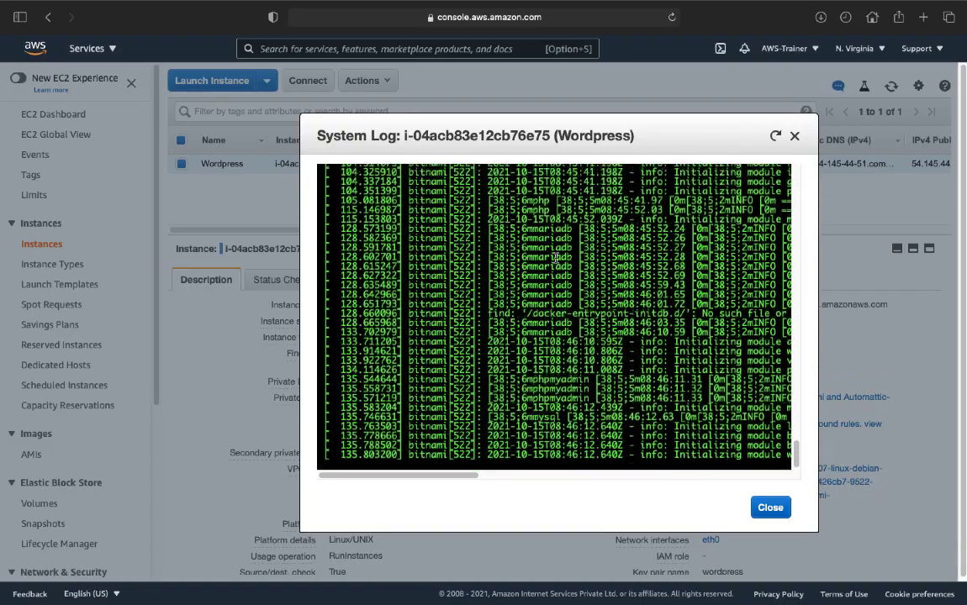
scroll(555, 259, "up", 10)
scroll(555, 259, "right", 3)
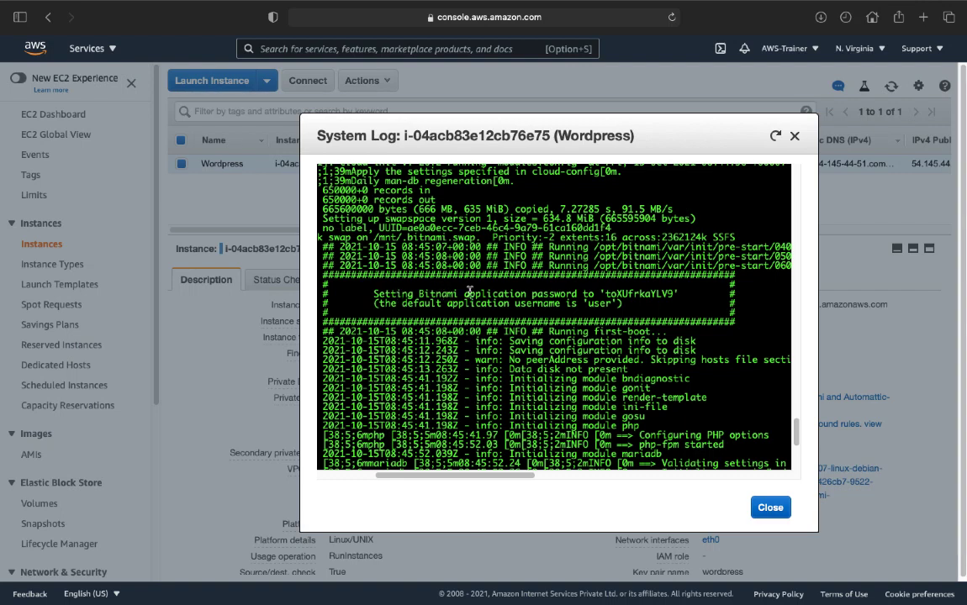
mouse_move(605, 294)
left_mouse_down()
mouse_move(673, 292)
mouse_move(605, 290)
left_mouse_up()
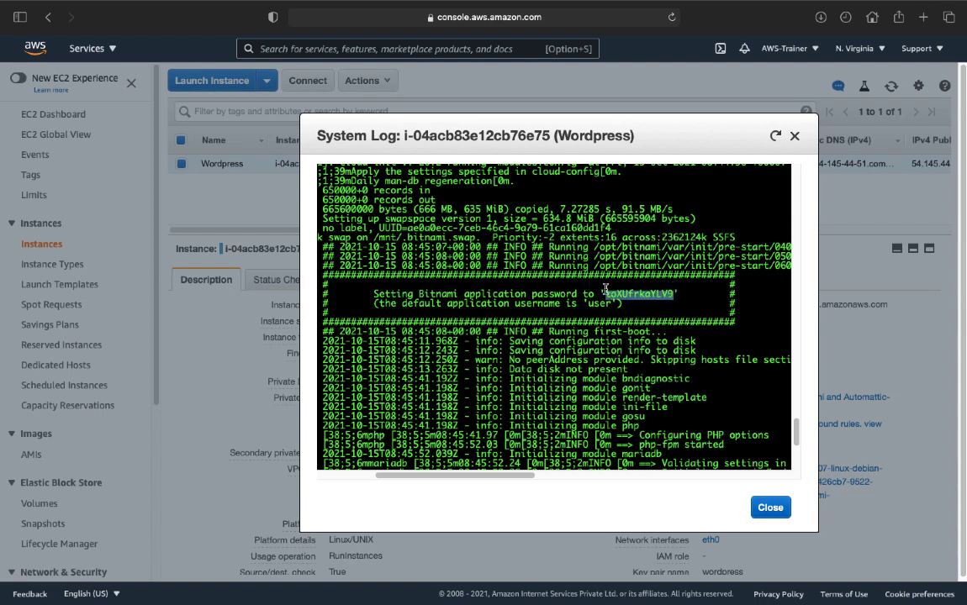
right_click(620, 294)
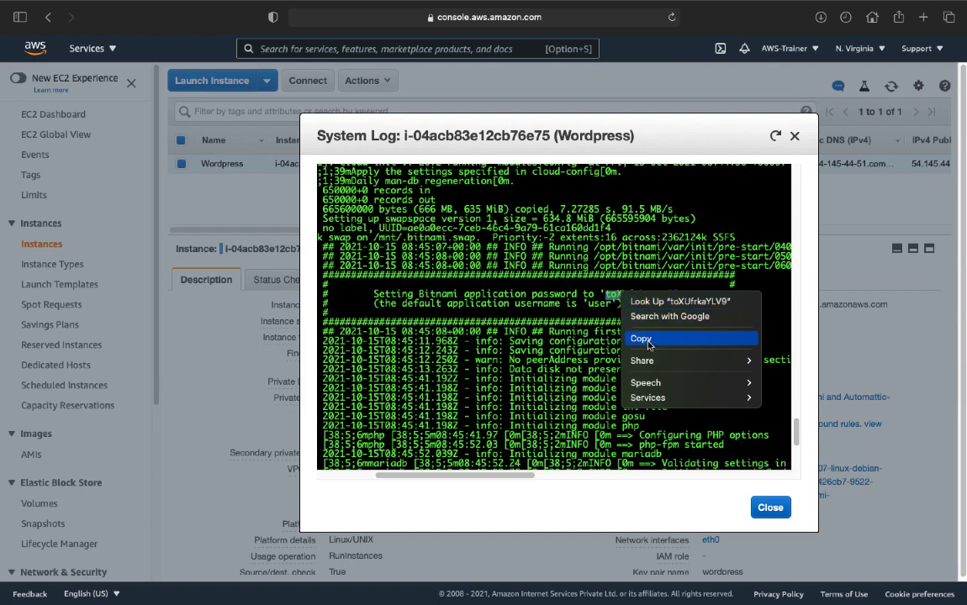
left_click(639, 335)
- Log in to WordPress with the copied Bitnami password, declining to save it in the browser
key("ctrl+Right")
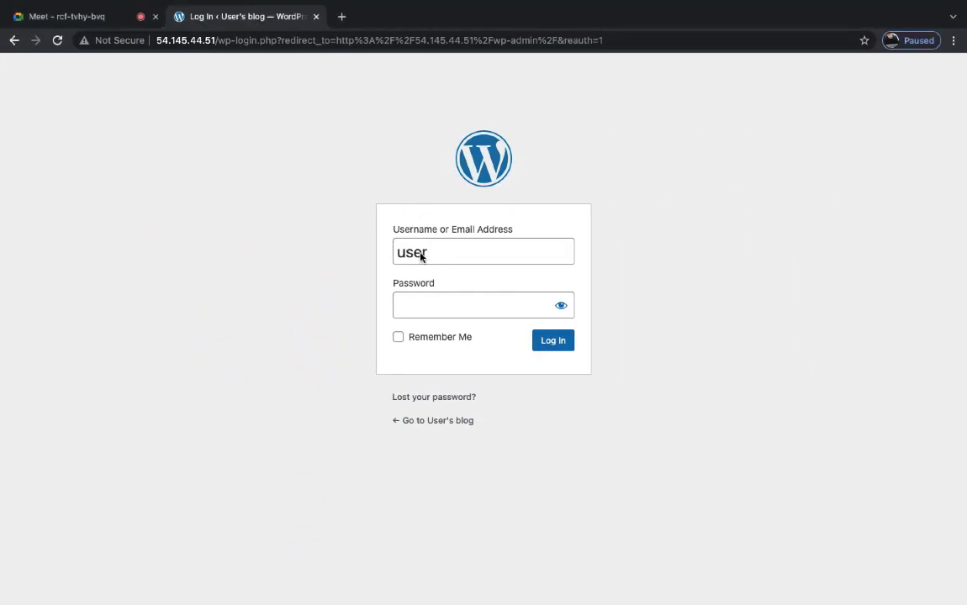
left_click(427, 300)
key("ctrl+v")
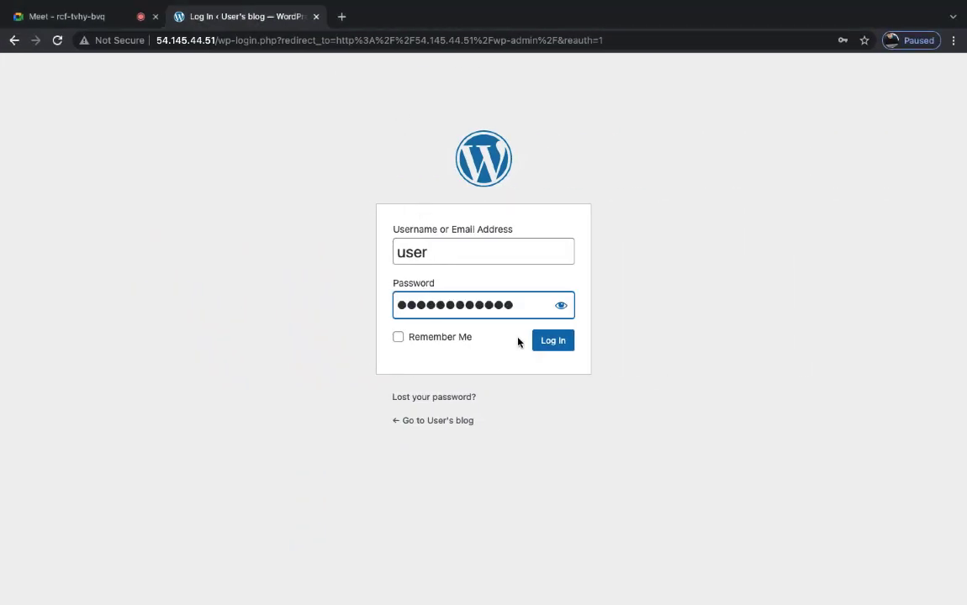
left_click(541, 339)
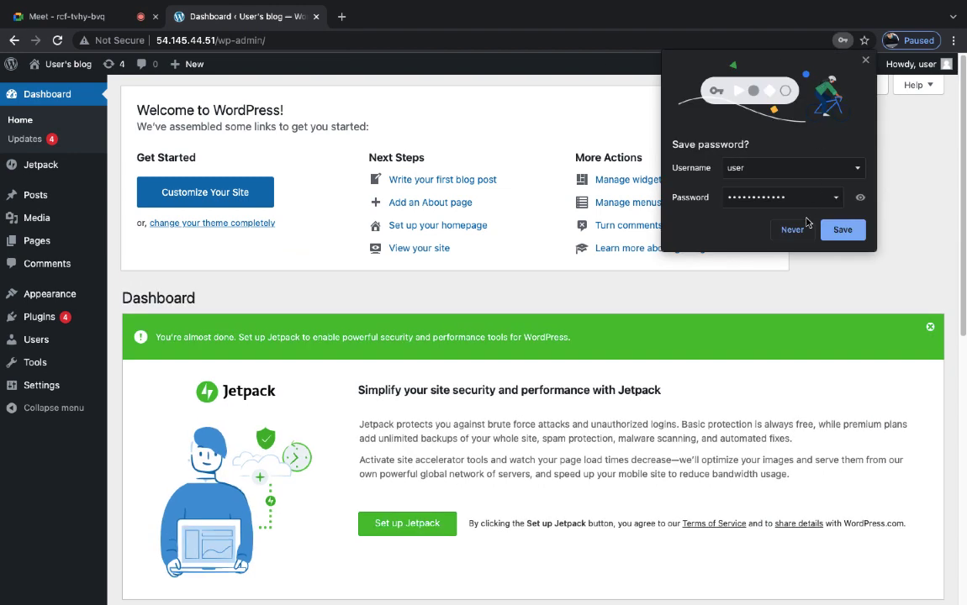
left_click(803, 227)
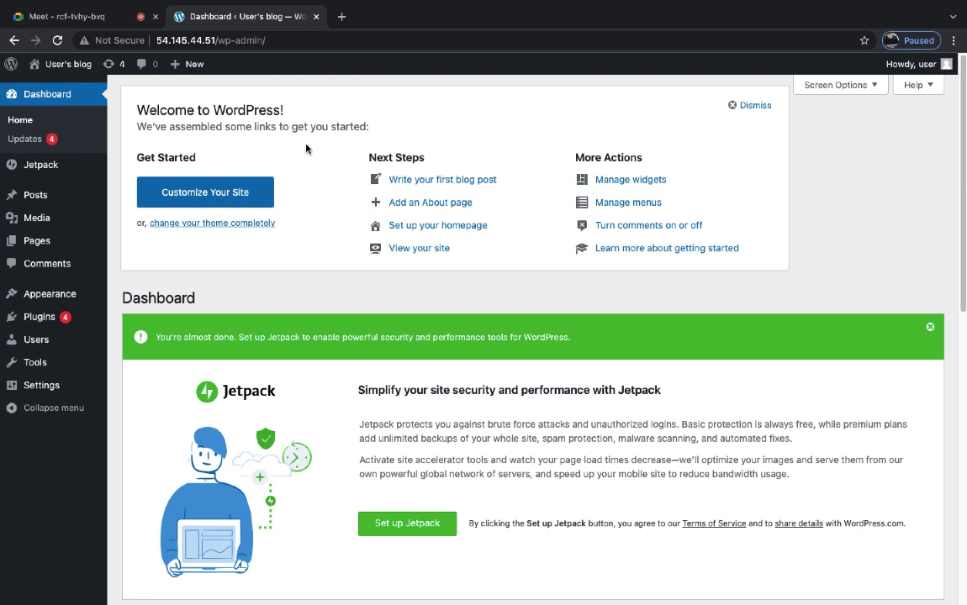
mouse_move(36, 345)
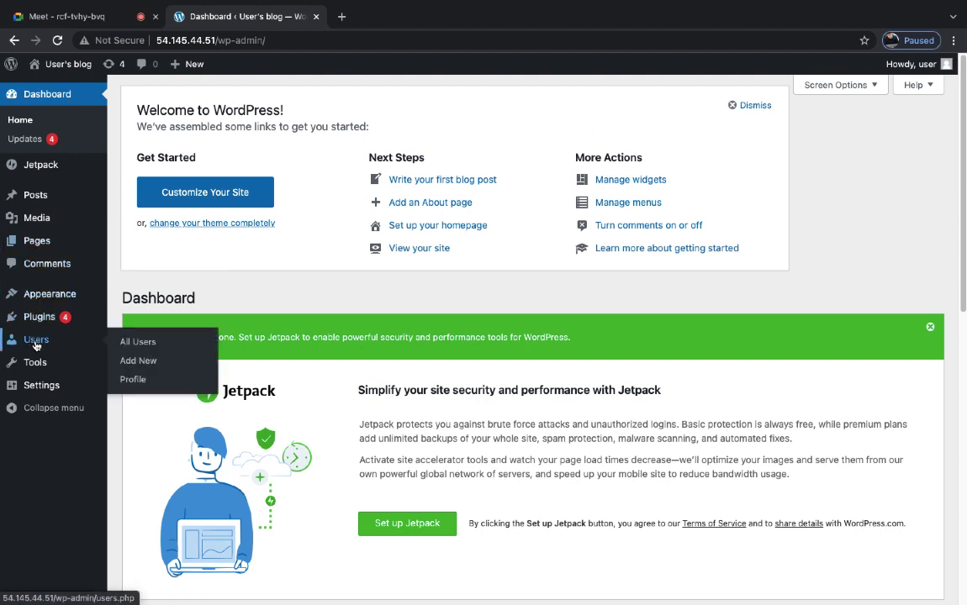
- Open Users > All Users to list the single Administrator account with 1 post
left_click(149, 348)
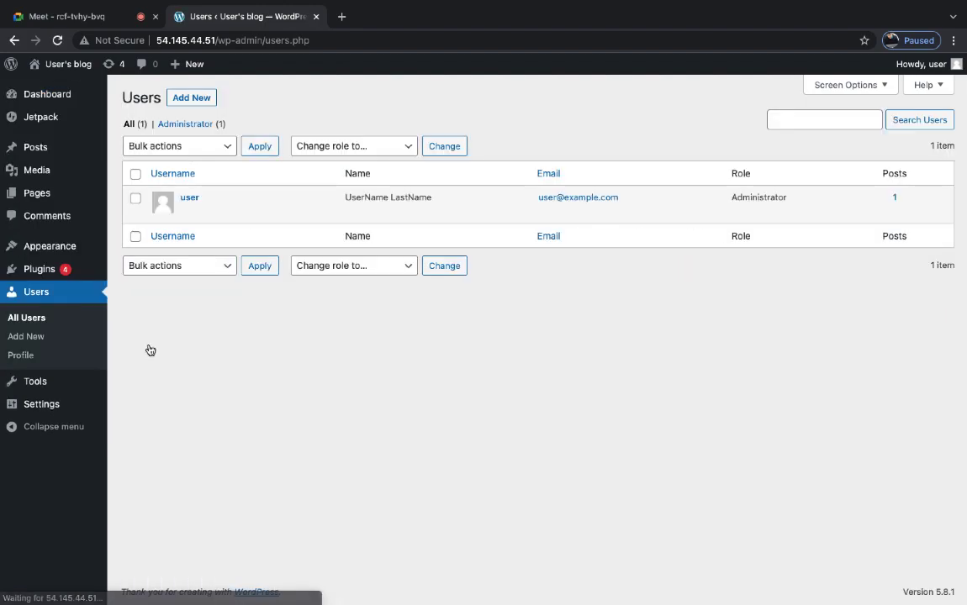
key("ctrl+Left")
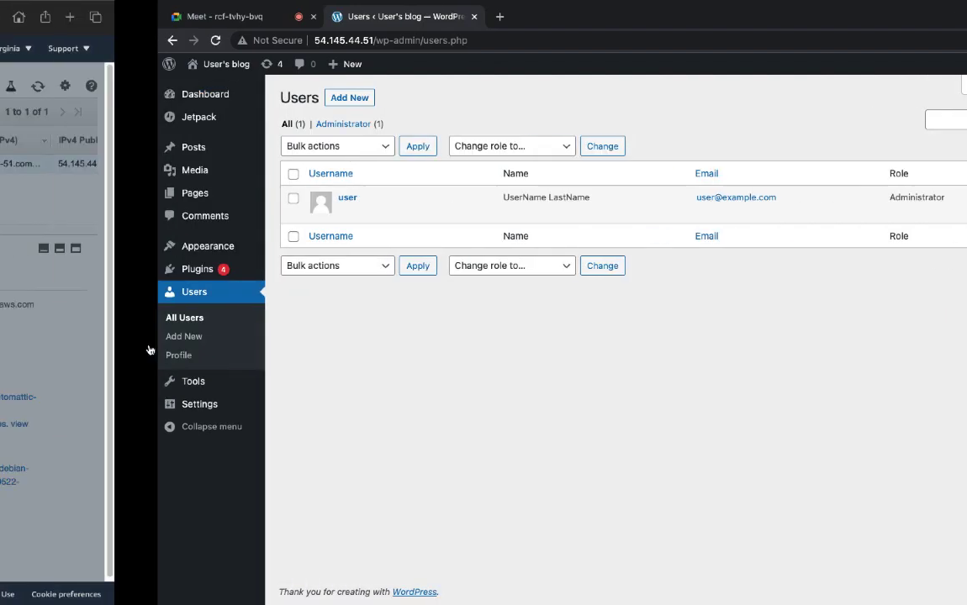
key("ctrl+Right")
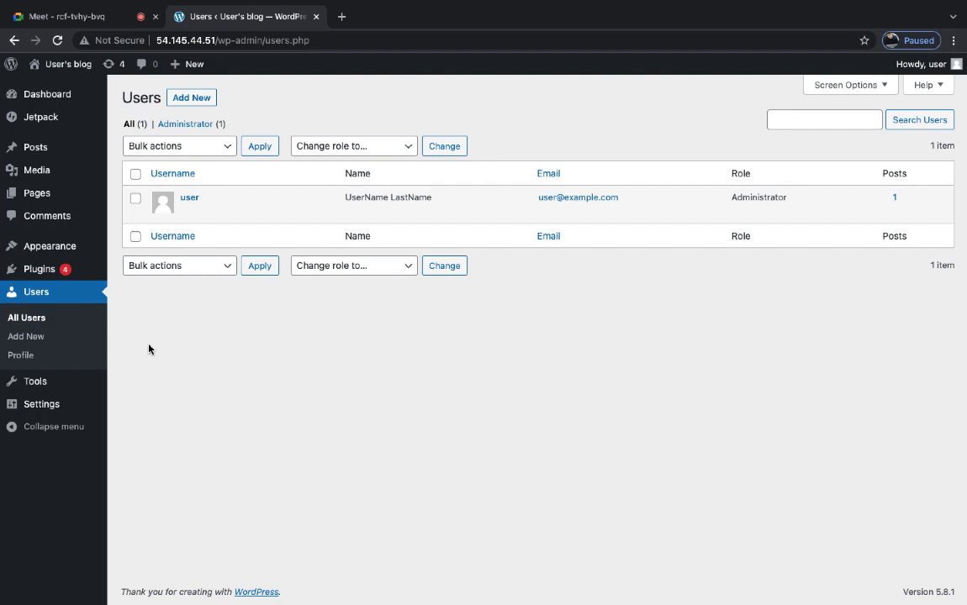
mouse_move(237, 218)
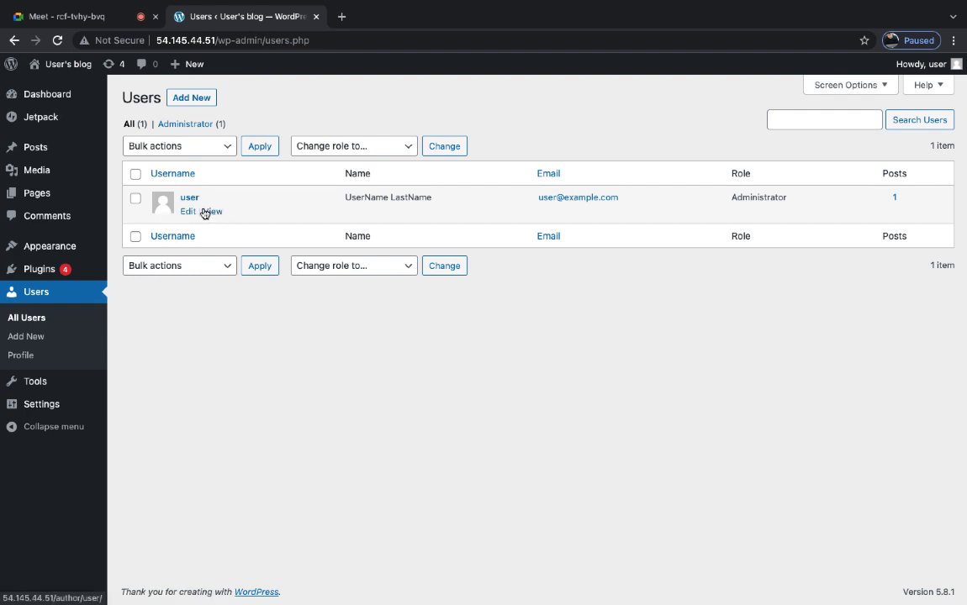
- Review the administrator's profile page, then open the Users > Add New form
left_click(188, 212)
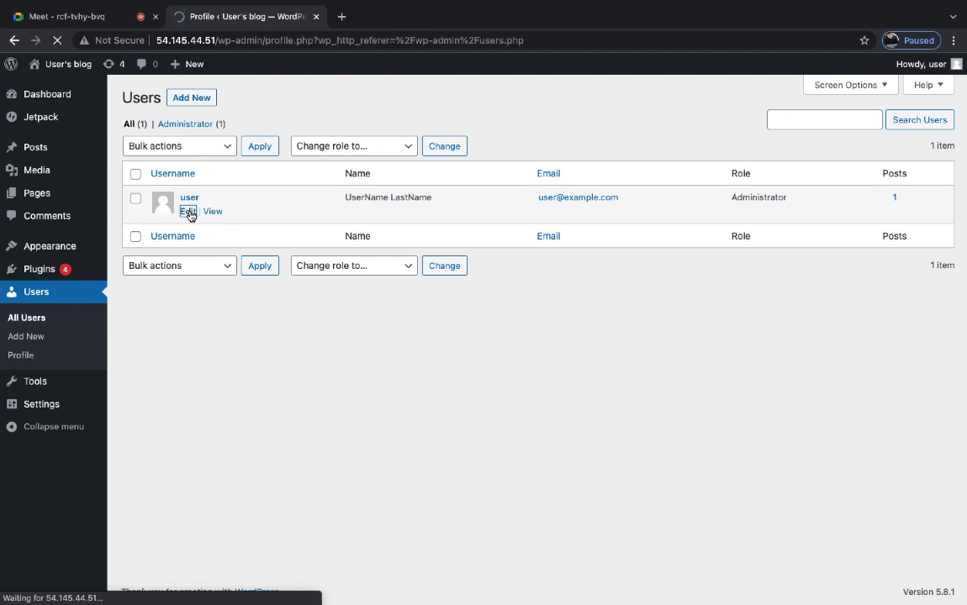
scroll(342, 462, "down", 3)
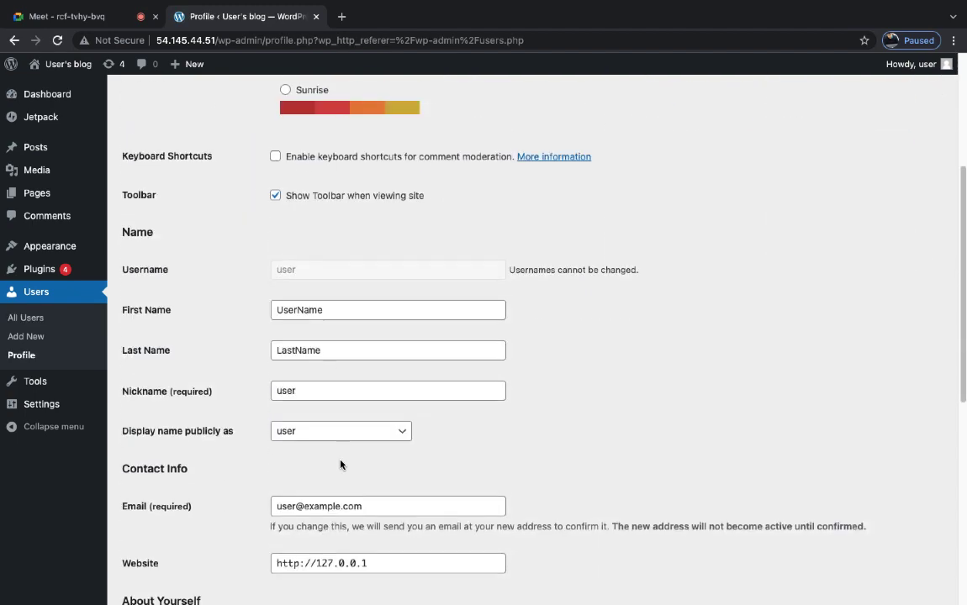
scroll(324, 332, "down", 2)
scroll(329, 327, "down", 1)
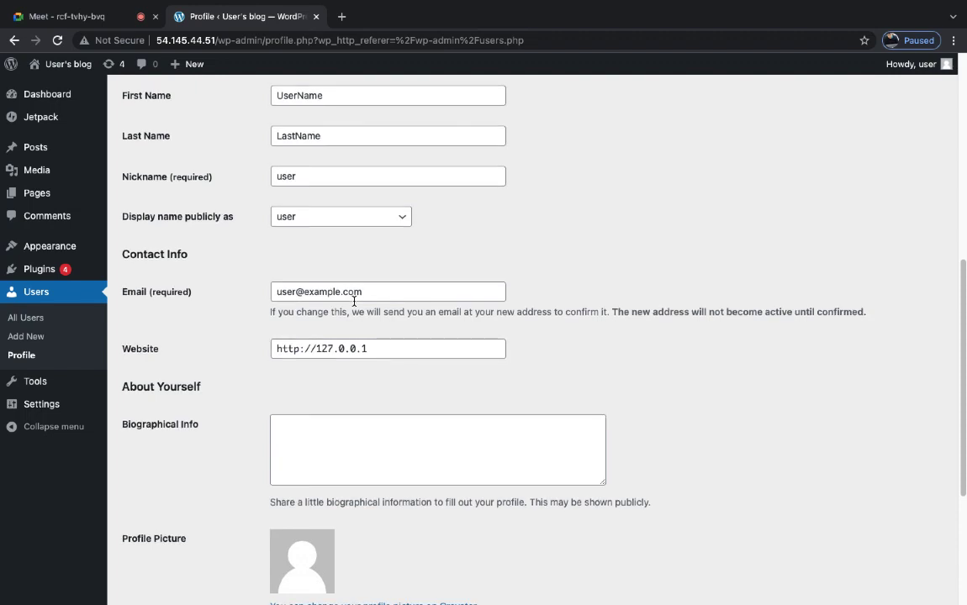
scroll(354, 301, "down", 3)
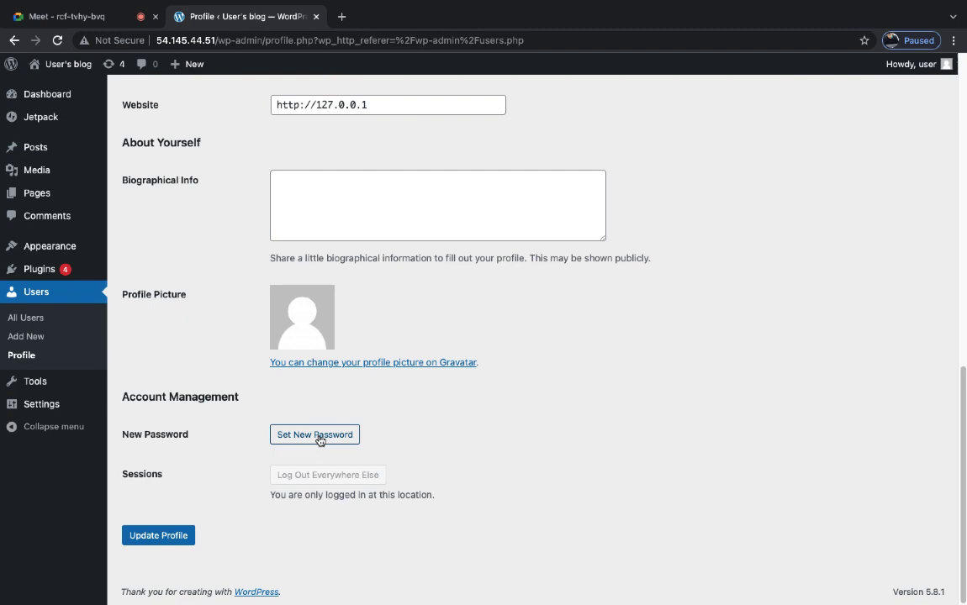
scroll(319, 439, "up", 8)
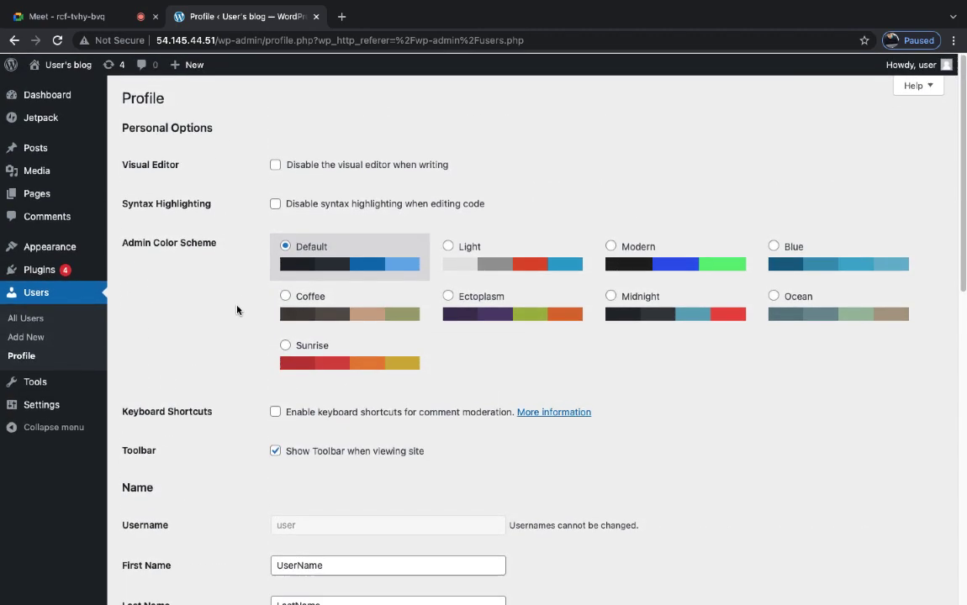
left_click(26, 337)
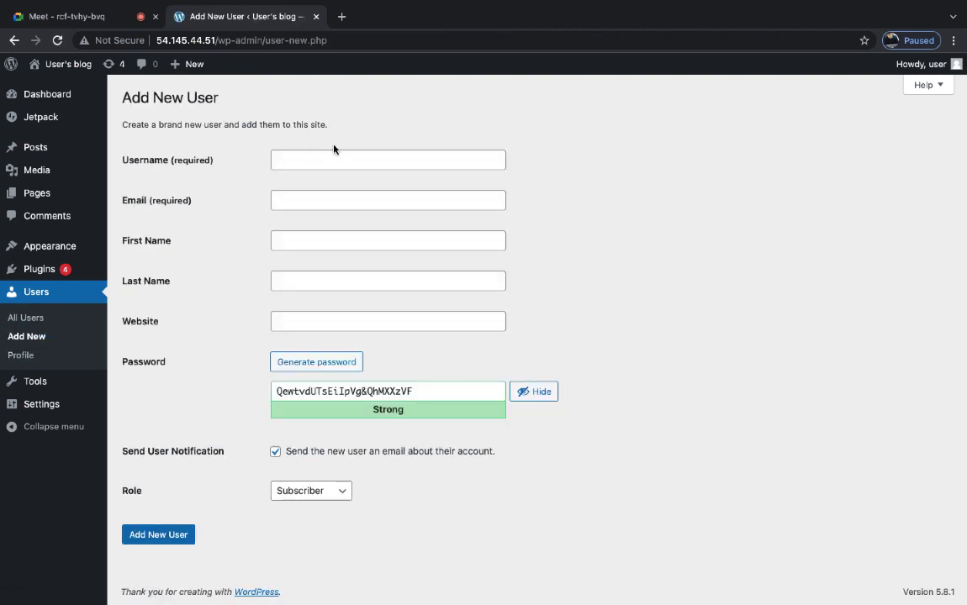
- Enter username 'cloud' and autofill the new user's e-mail and last name
left_click(333, 161)
type("cloud")
left_click(313, 198)
left_click(320, 236)
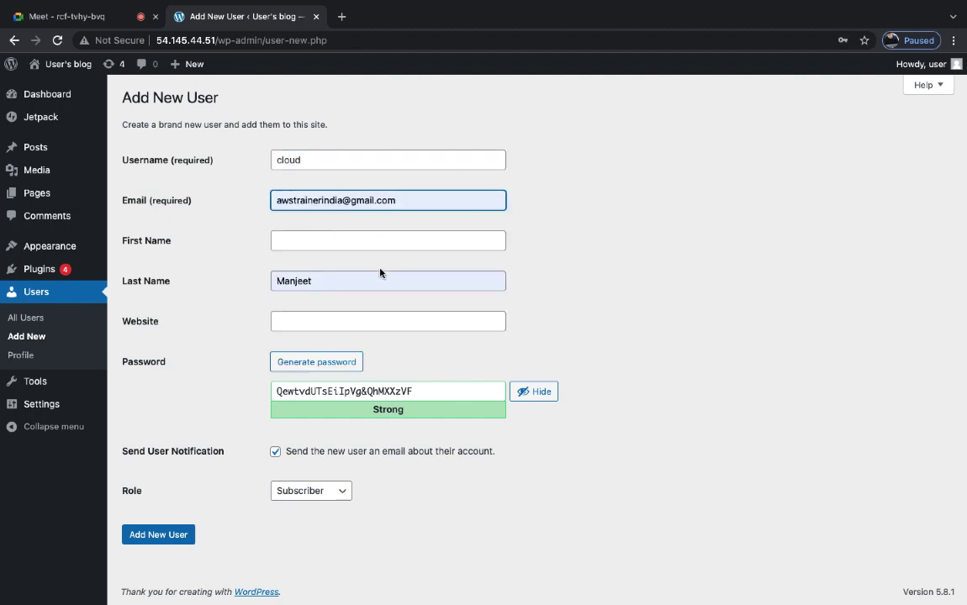
left_click(332, 278)
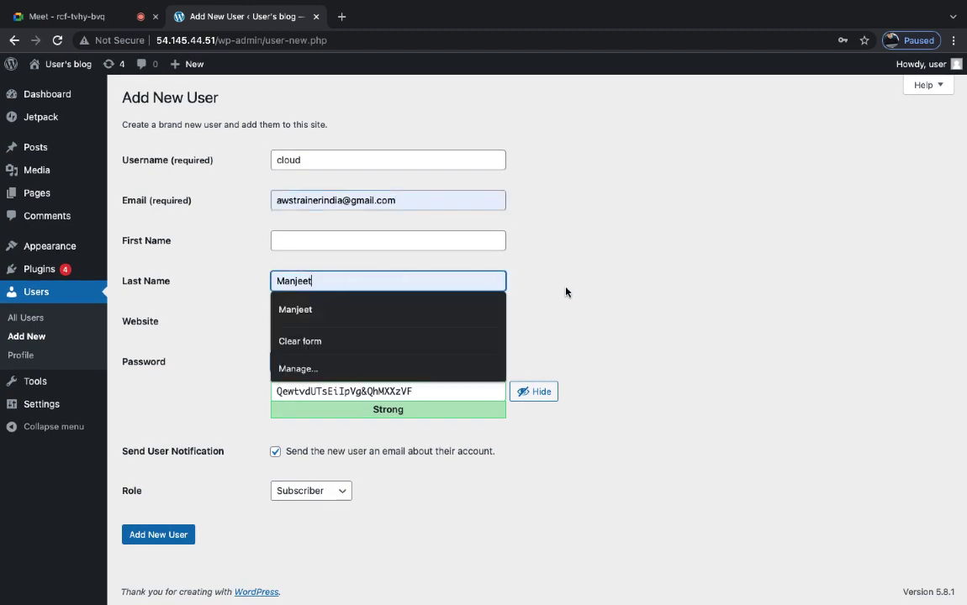
left_click(530, 299)
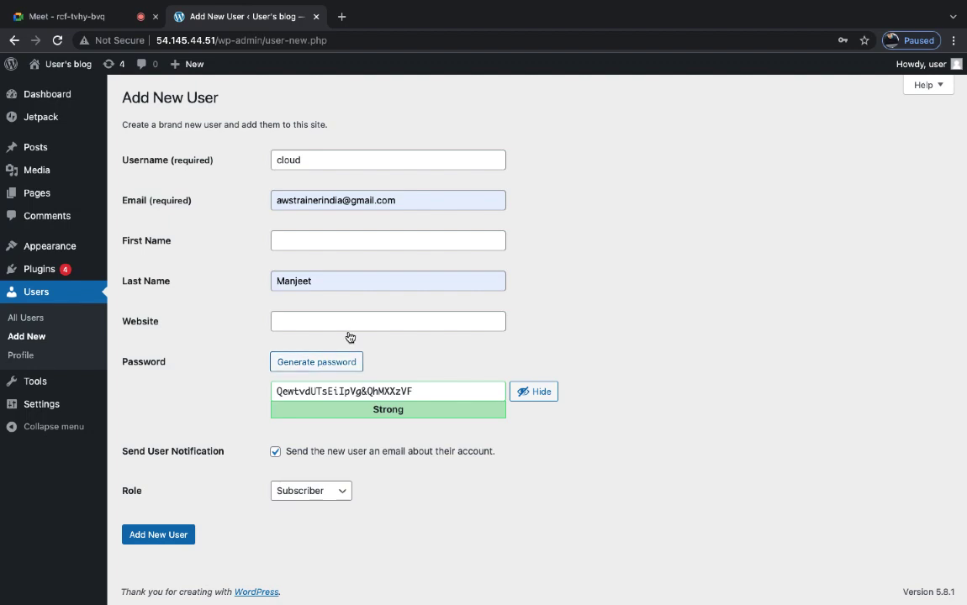
- Give the new user the Administrator role and a confirmed custom weak password, then add them
left_click(337, 492)
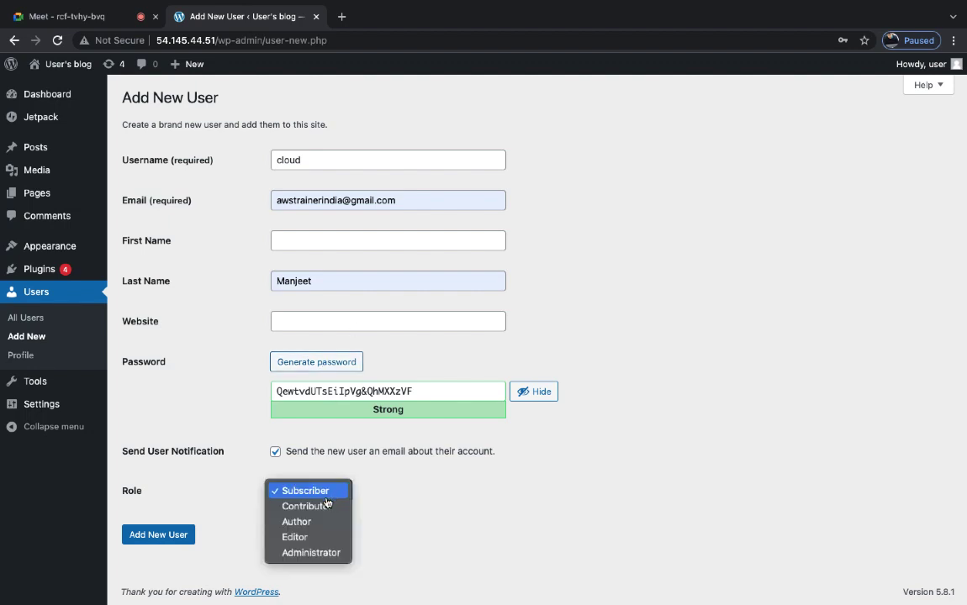
left_click(316, 553)
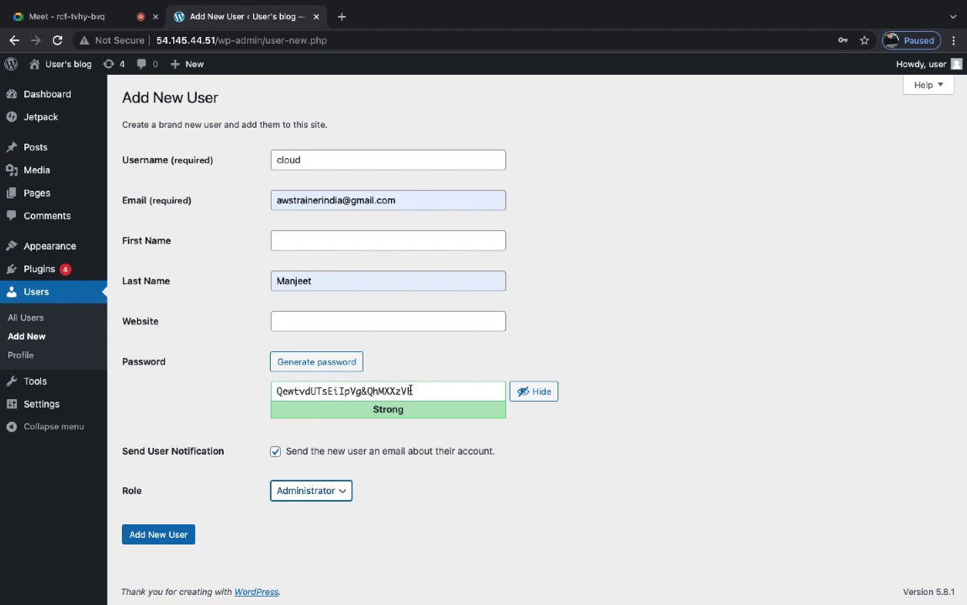
left_click_drag(414, 391, 211, 380)
type("cloud@123")
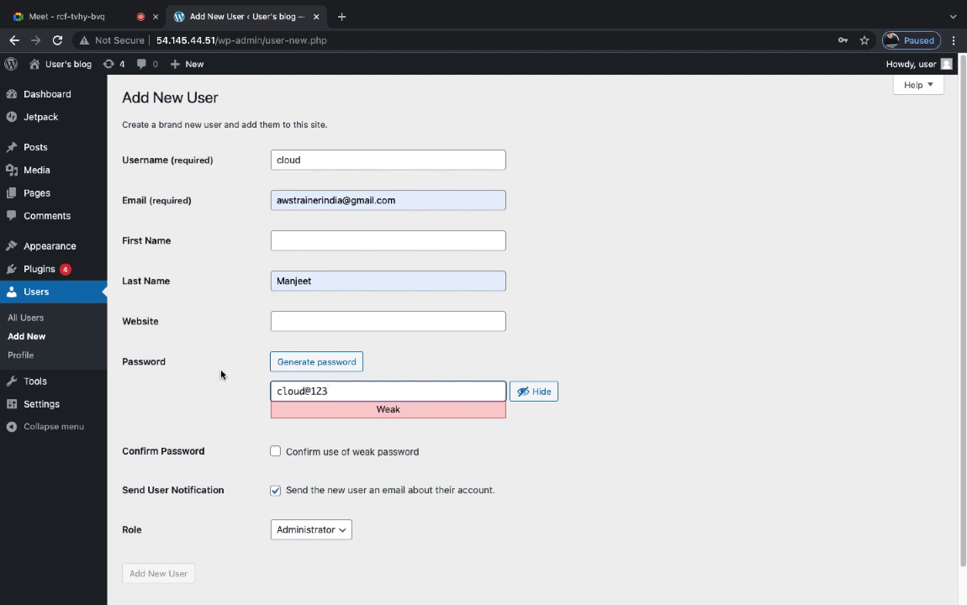
scroll(438, 449, "down", 1)
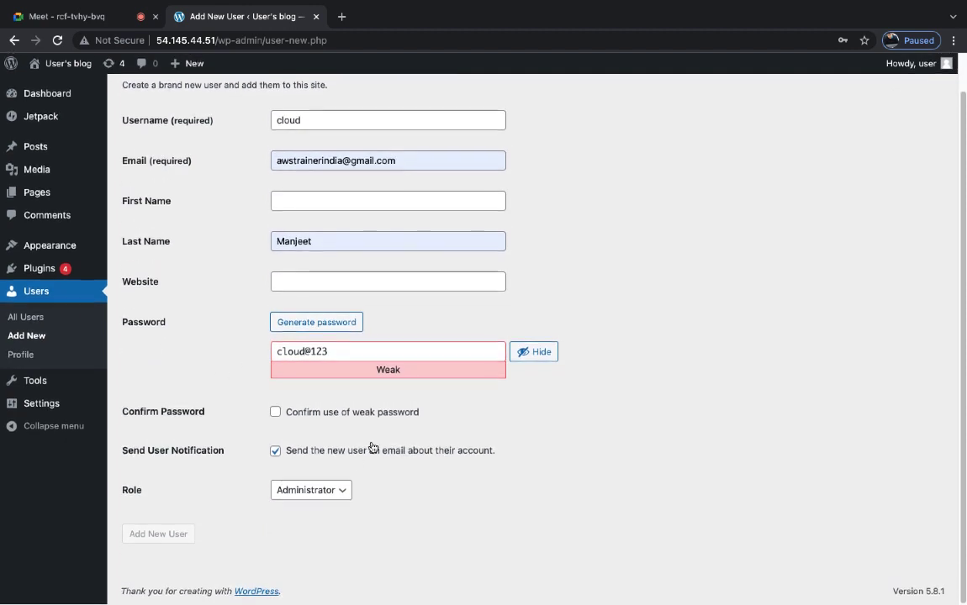
left_click(275, 412)
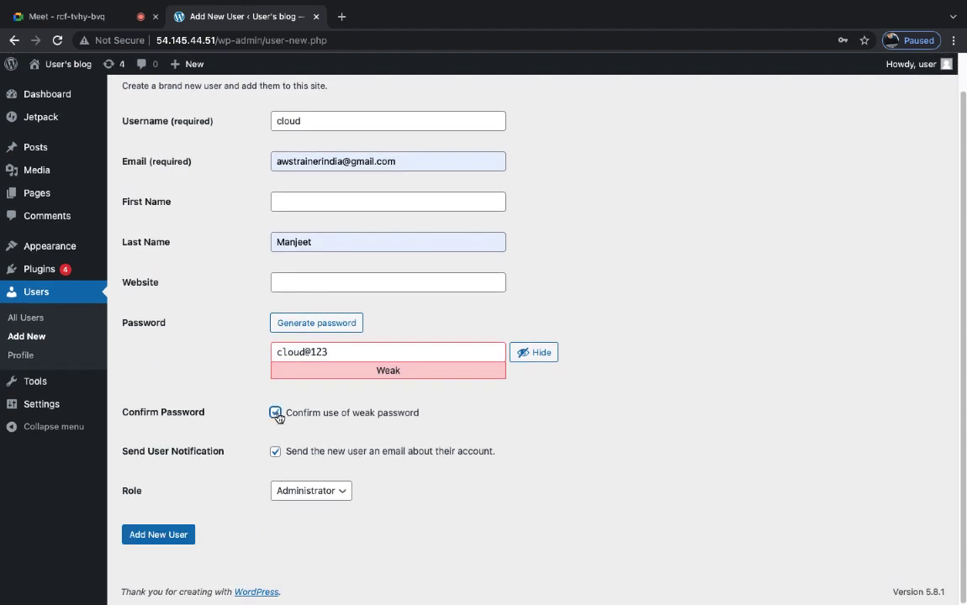
left_click(159, 534)
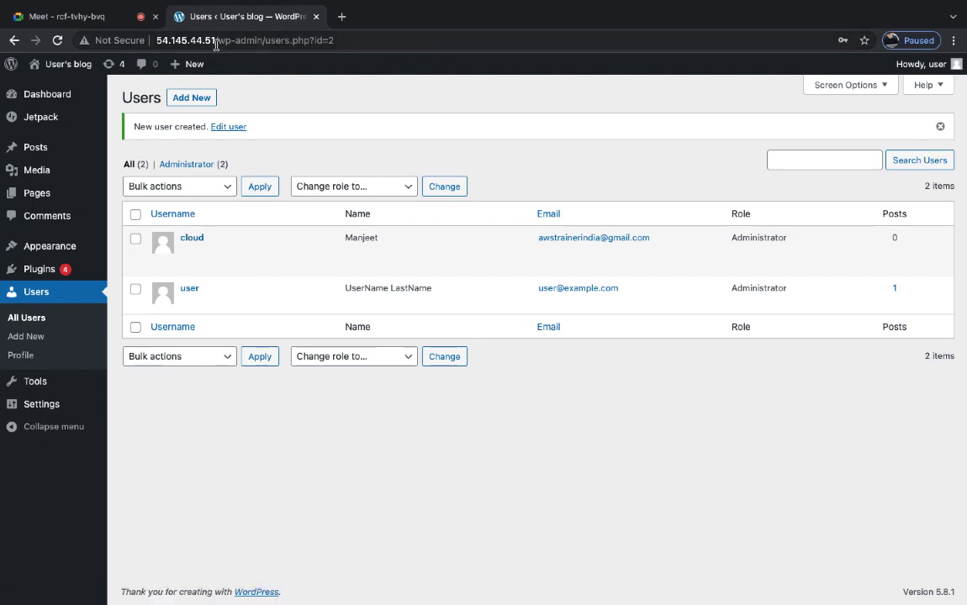
- Copy the site IP from Chrome and load 54.145.44.51/wp-admin in a new Safari tab
left_click_drag(216, 41, 153, 40)
right_click(158, 35)
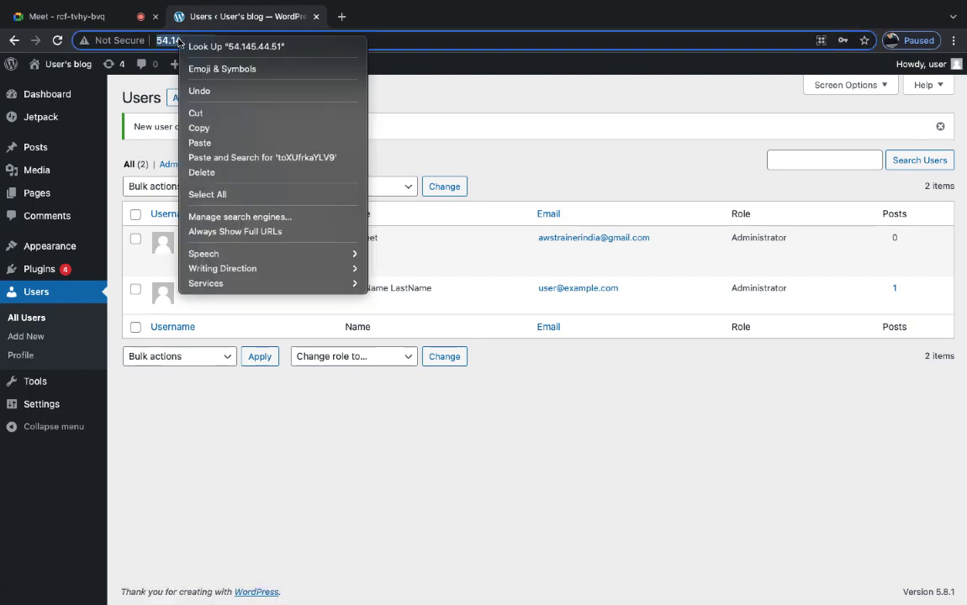
left_click(205, 129)
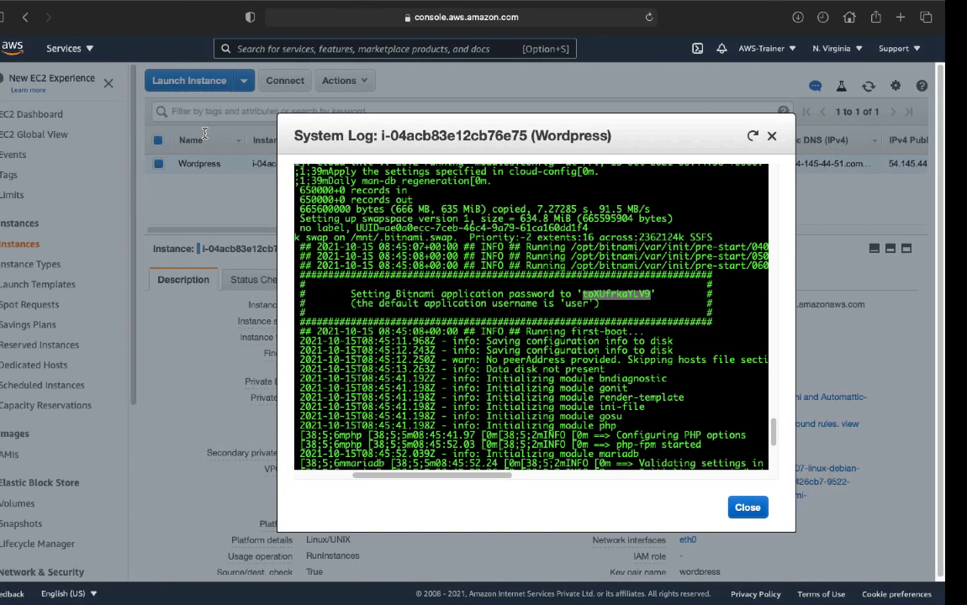
left_click(923, 16)
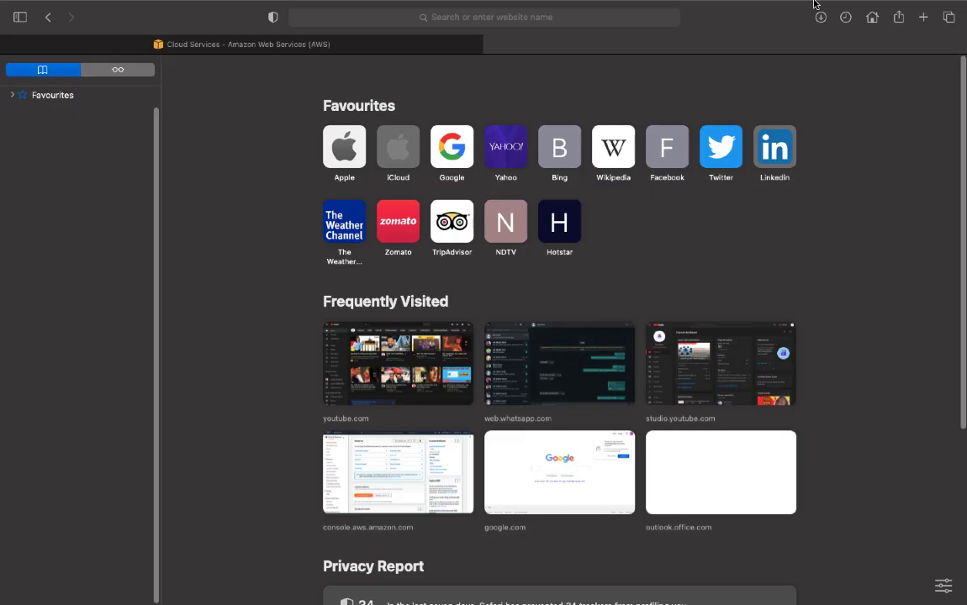
mouse_move(409, 48)
key("super+v")
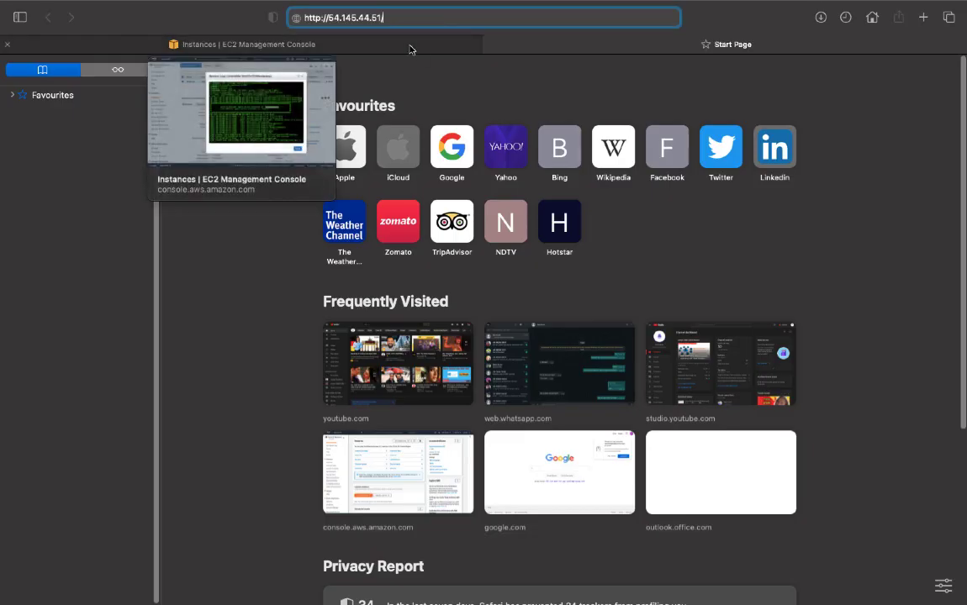
type("wp-admin")
key("Return")
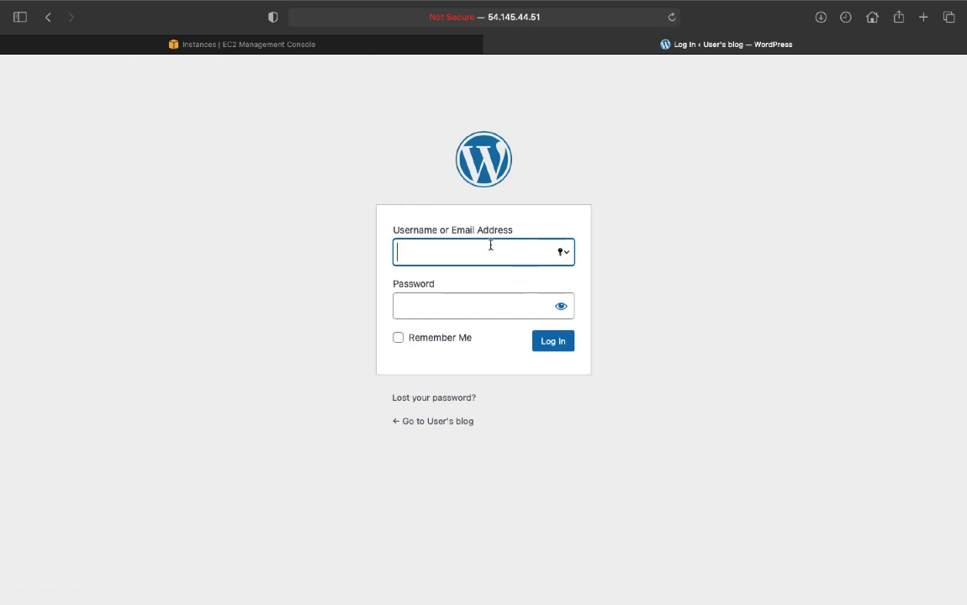
- Sign in with the new administrator's username and password, declining Safari's password save, and scroll the Dashboard
type("cloud")
key("Tab")
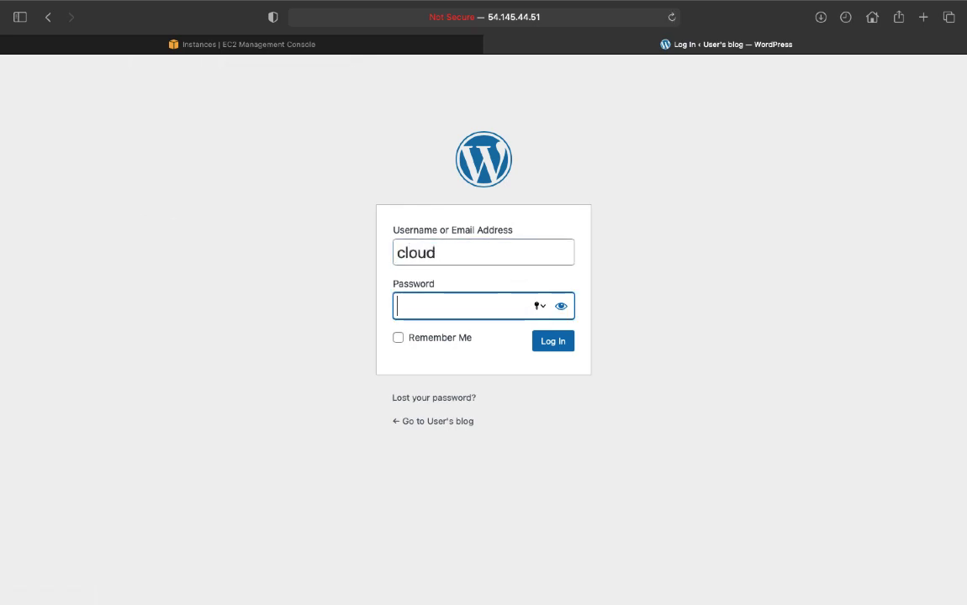
type("********")
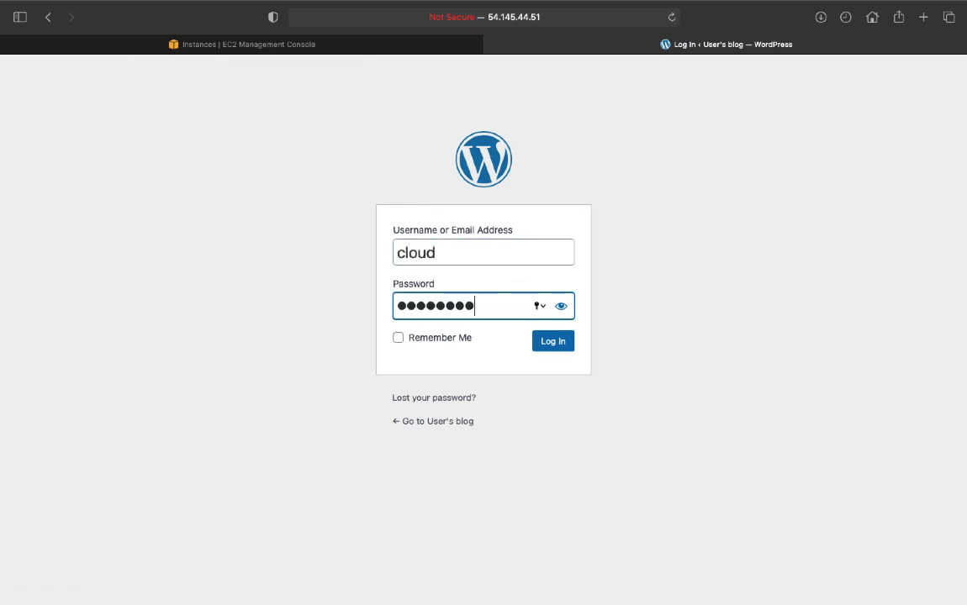
type("*")
key("Return")
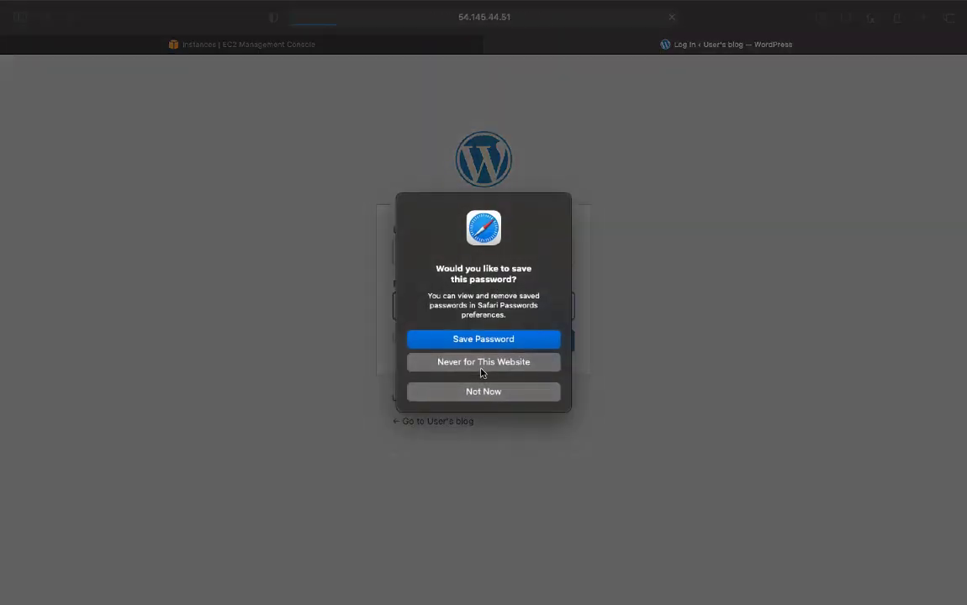
left_click(484, 392)
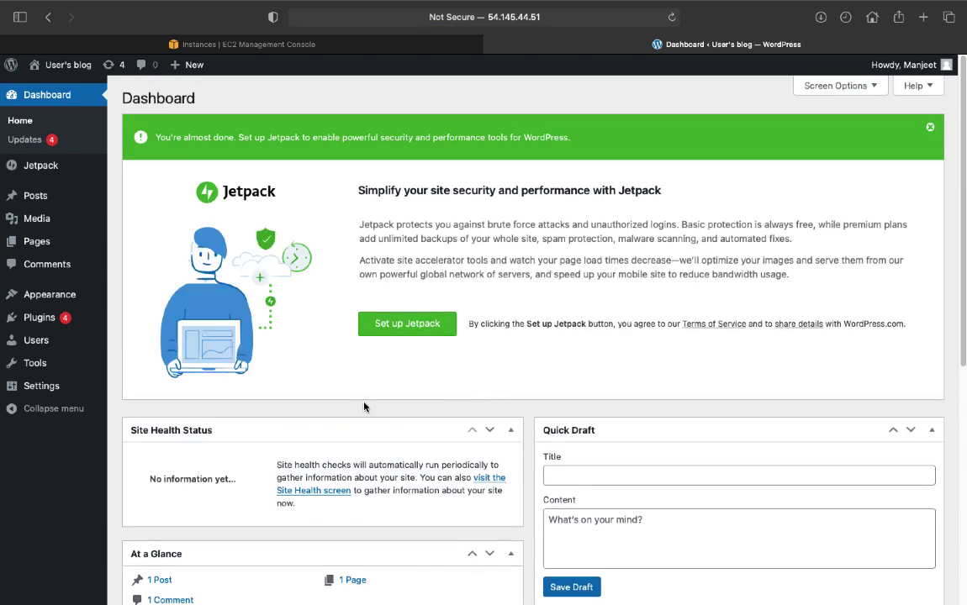
scroll(359, 338, "down", 5)
scroll(359, 338, "down", 1)
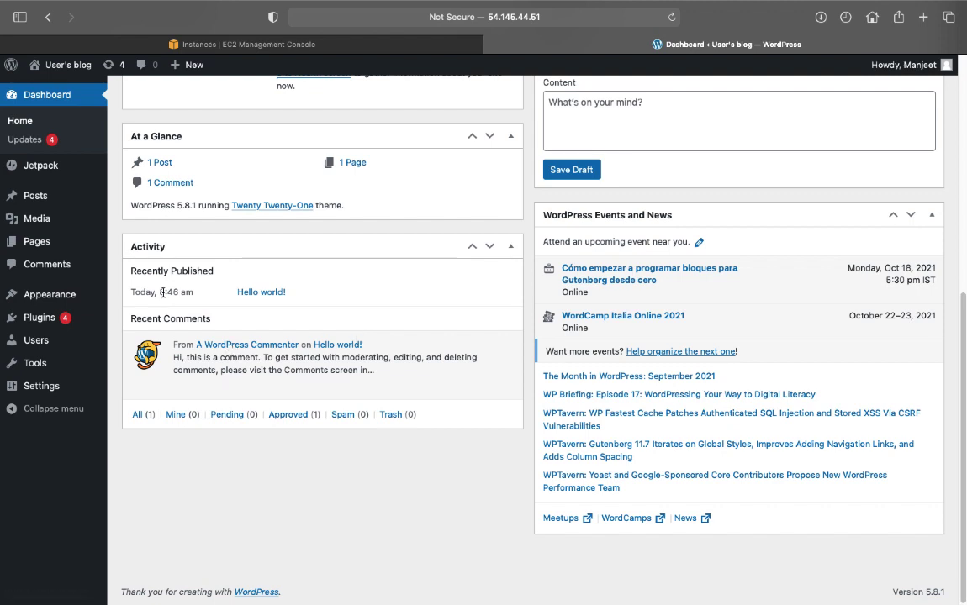
- Move the Hello world! post to the Trash from the Posts list, then start a new post
left_click(44, 196)
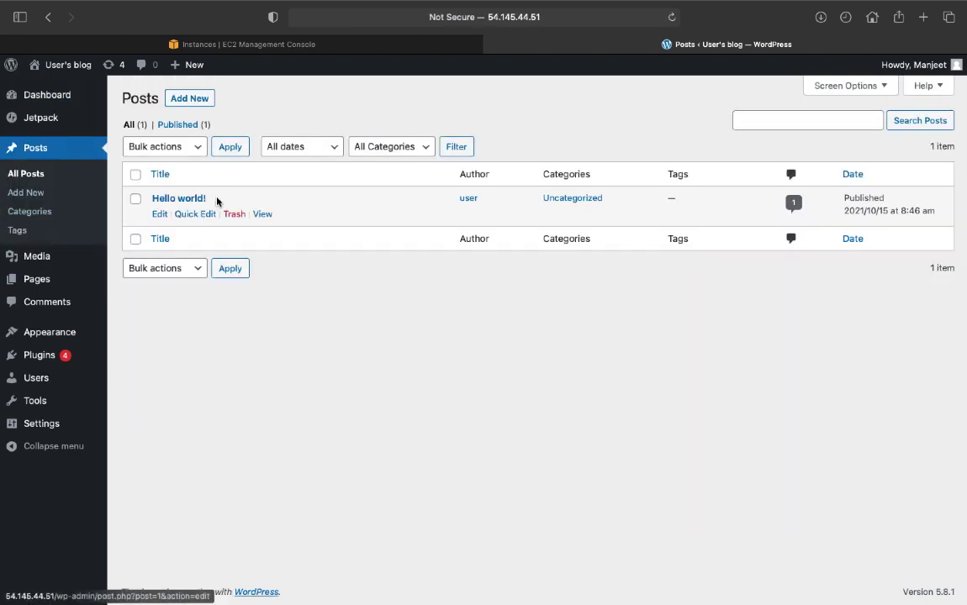
left_click(235, 215)
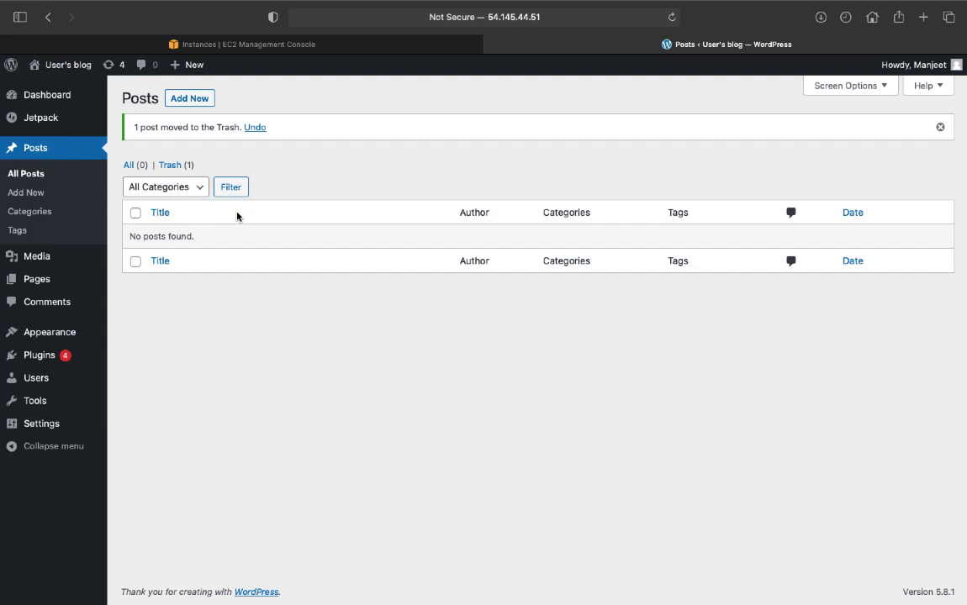
left_click(188, 101)
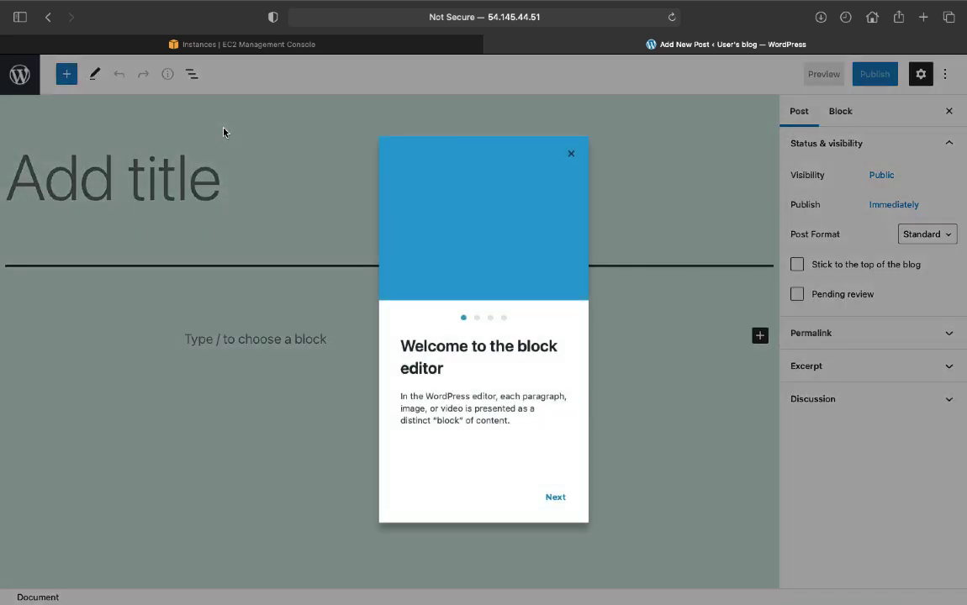
- Write a post titled 'AWS Online Class' with the paragraph 'Become Cloud Expert'
left_click(572, 155)
left_click(220, 211)
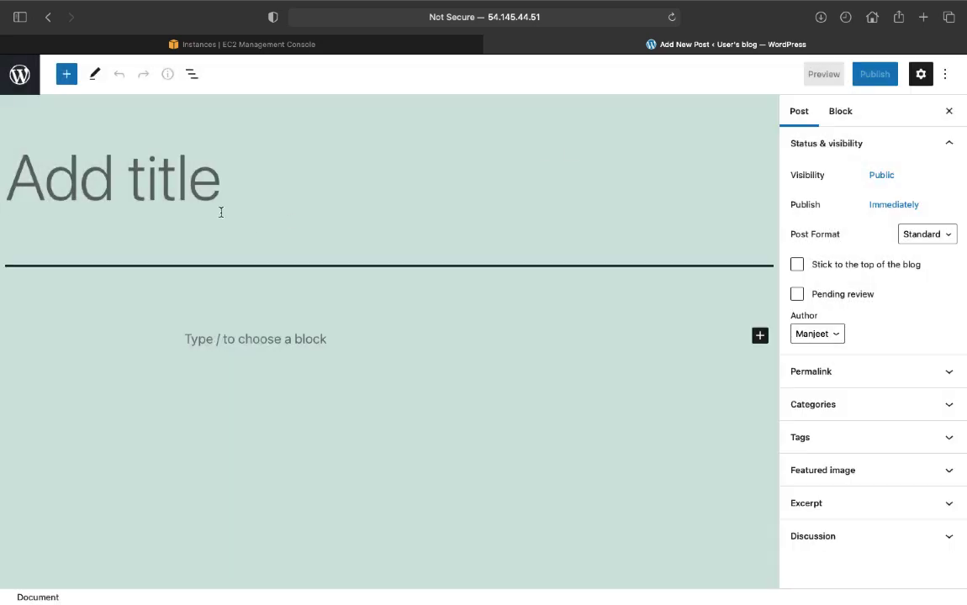
type("AWS ")
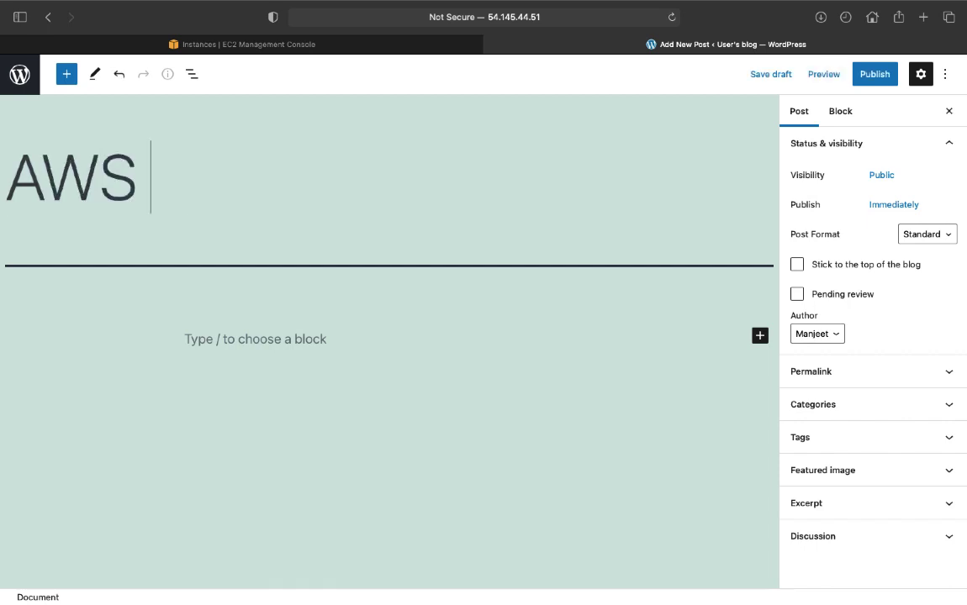
type("Online")
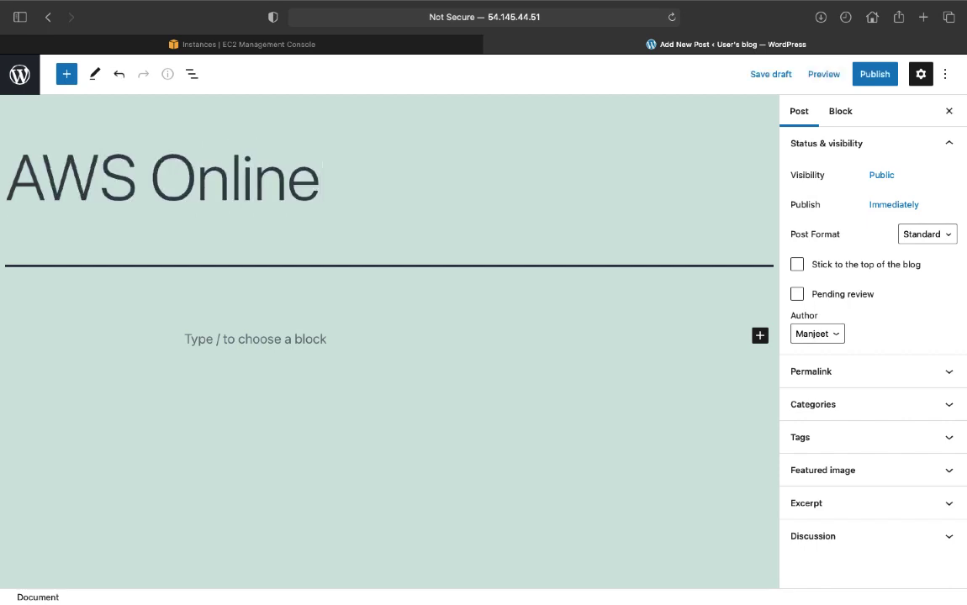
type(" Class")
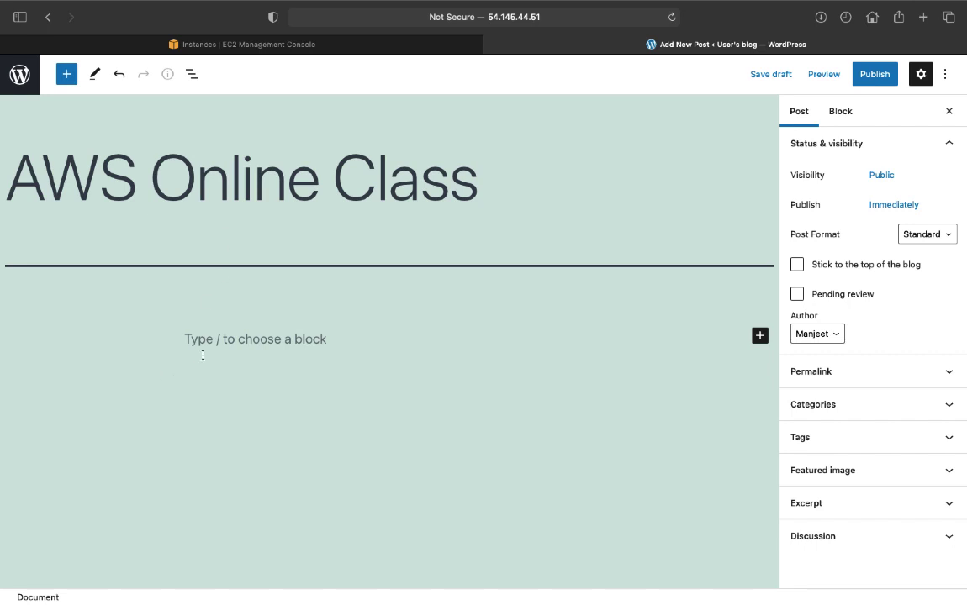
left_click(214, 341)
type("Becom")
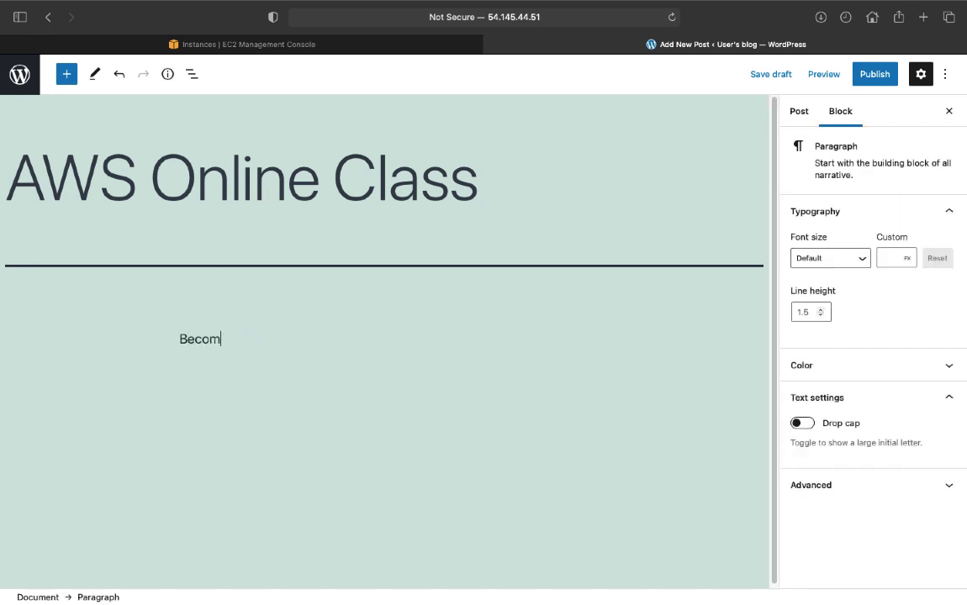
type("e Cloud Expert")
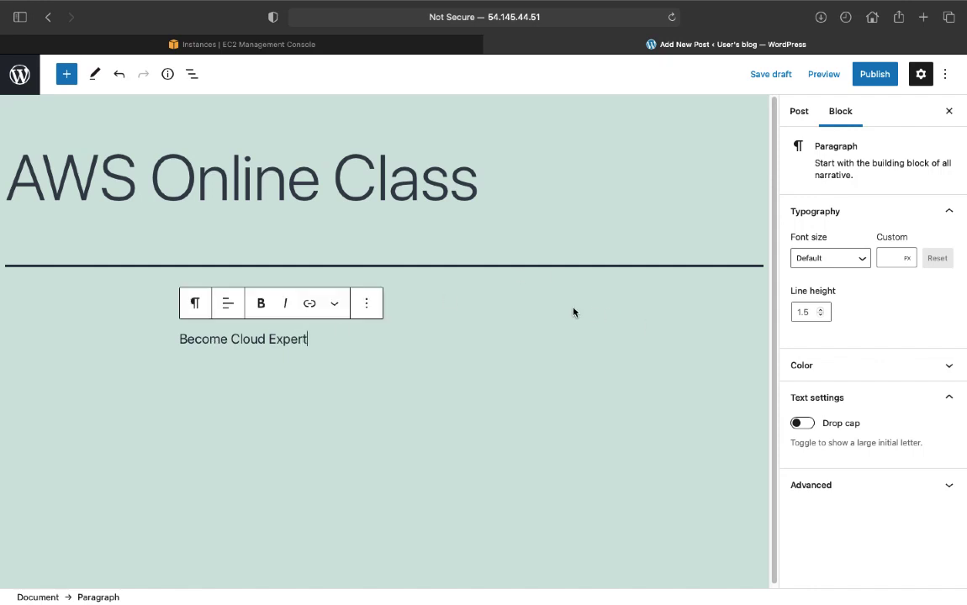
- Publish the post, dismiss the published summary, and select the page's web address
left_click(875, 74)
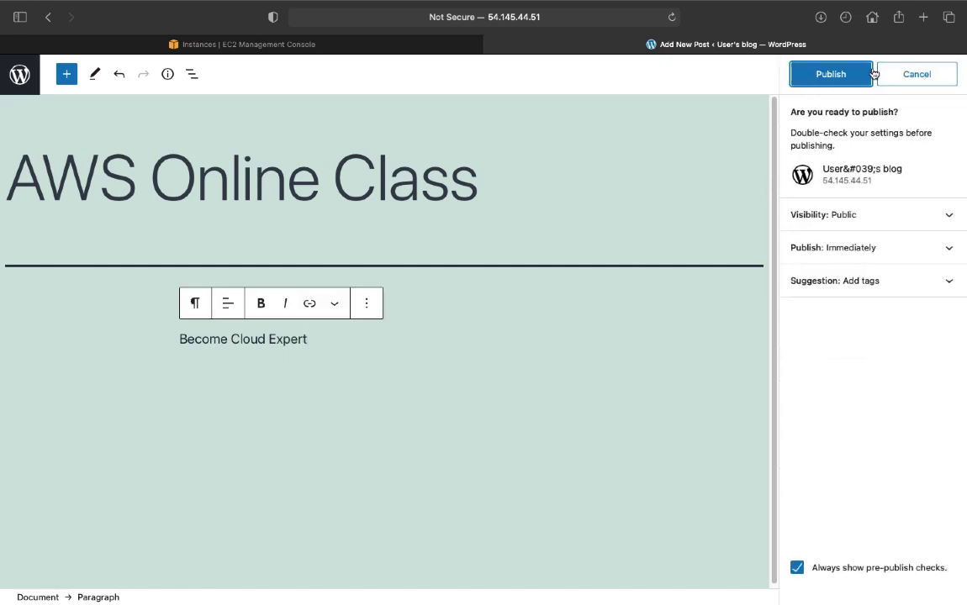
left_click(830, 81)
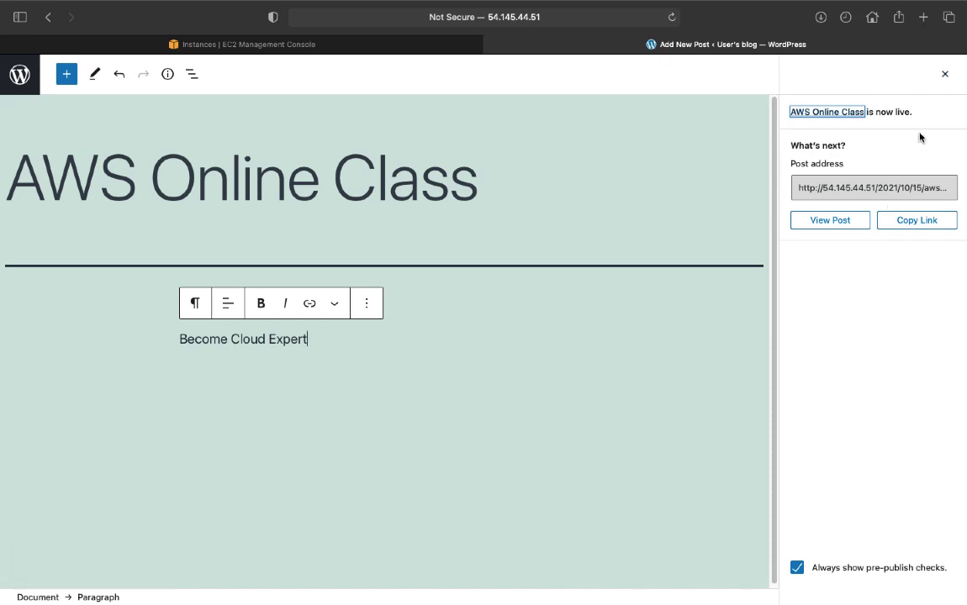
left_click(945, 74)
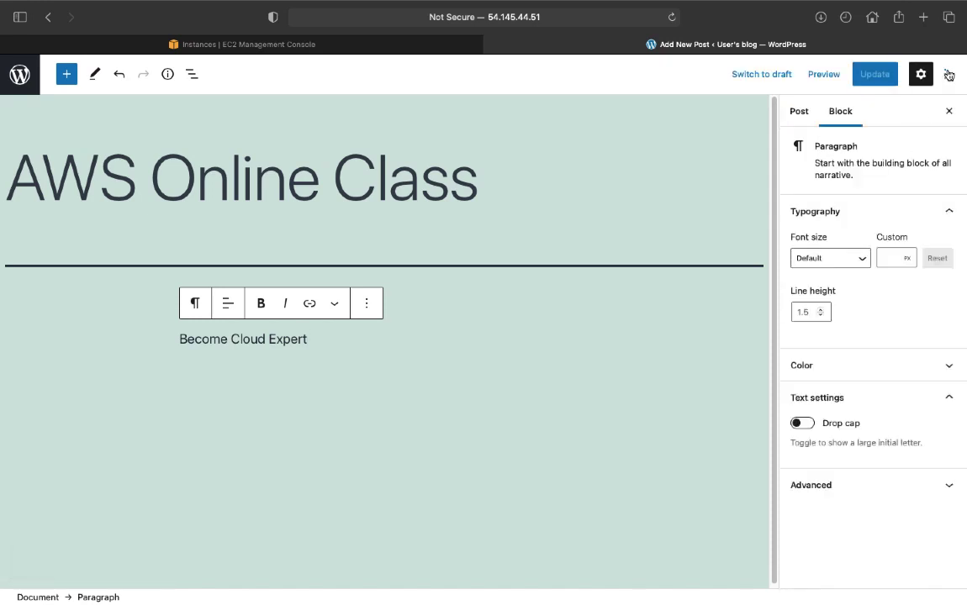
left_click(577, 21)
left_click(396, 17)
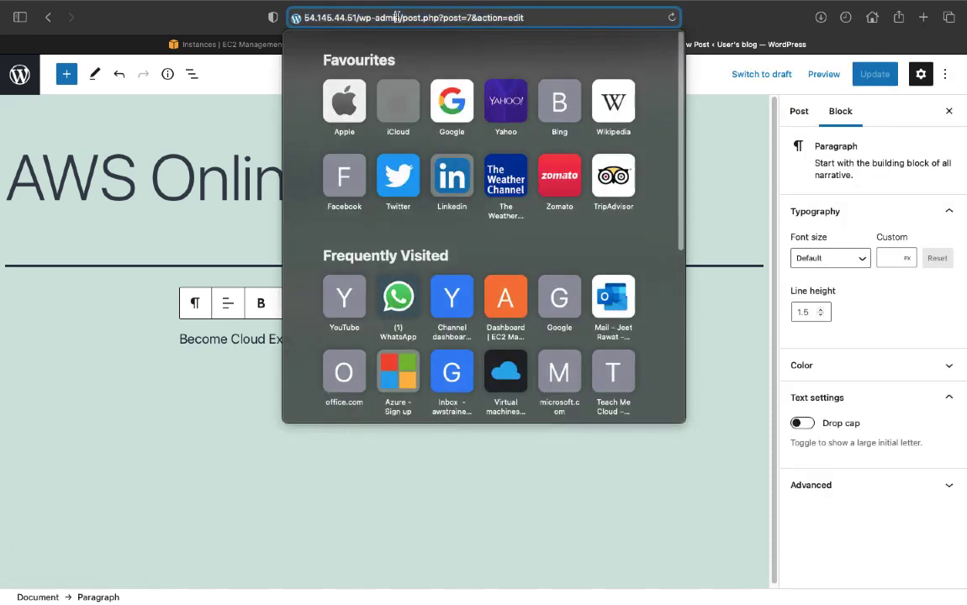
key("ctrl+Right")
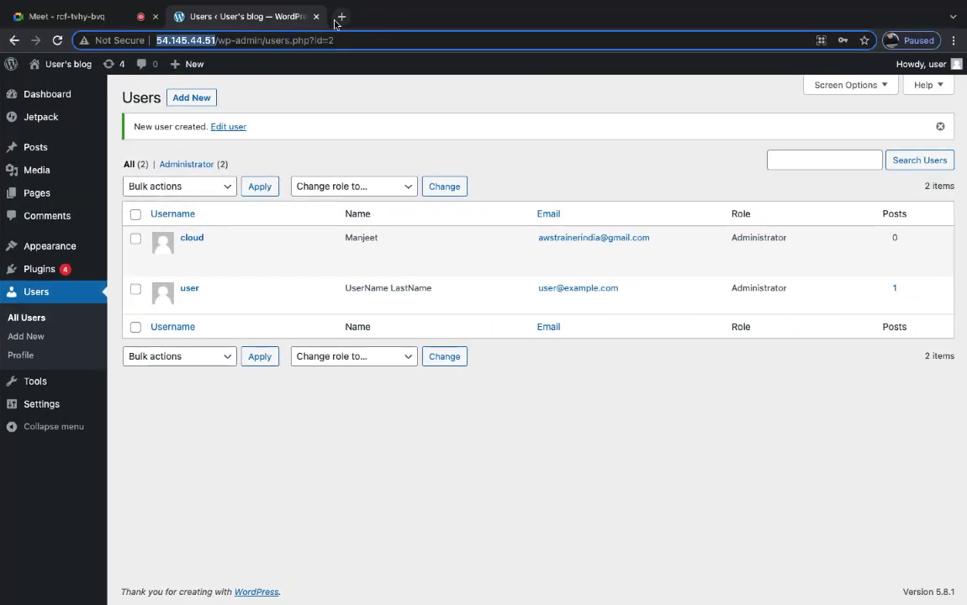
left_click(342, 17)
type("http://54.145.44.51/")
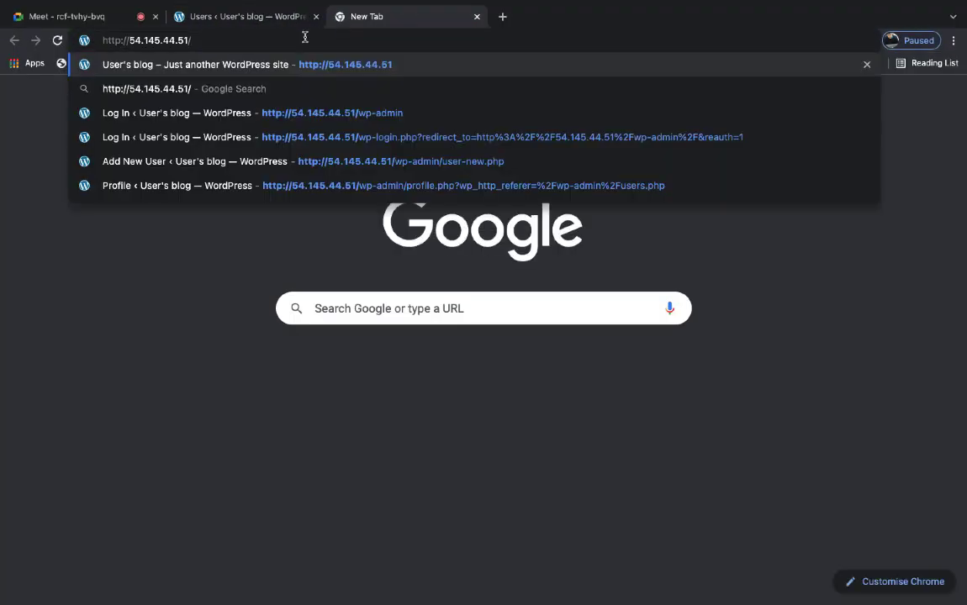
key("Return")
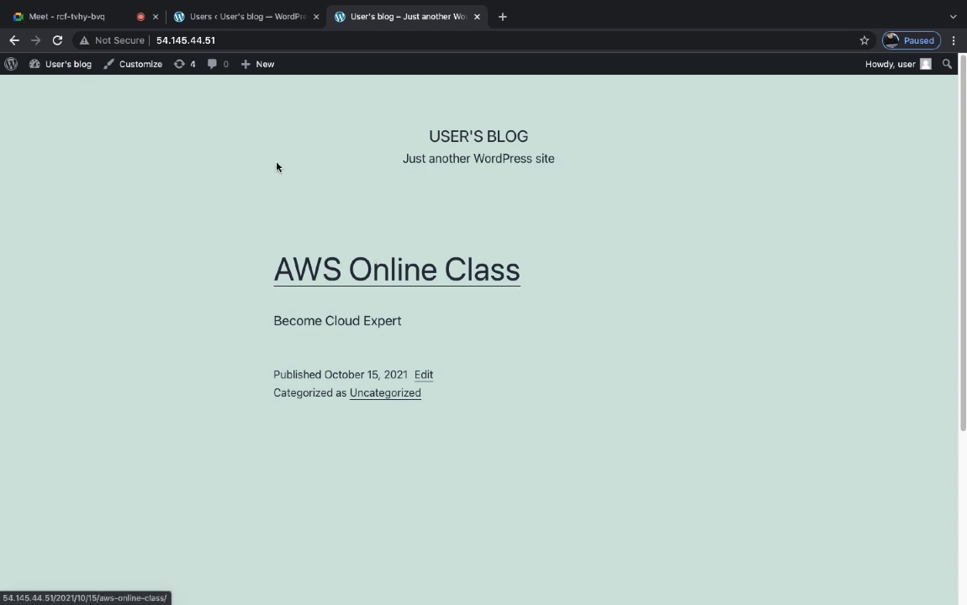
- Switch back to the 'Users ‹ User's blog' tab showing the two Administrator accounts
left_click(237, 16)
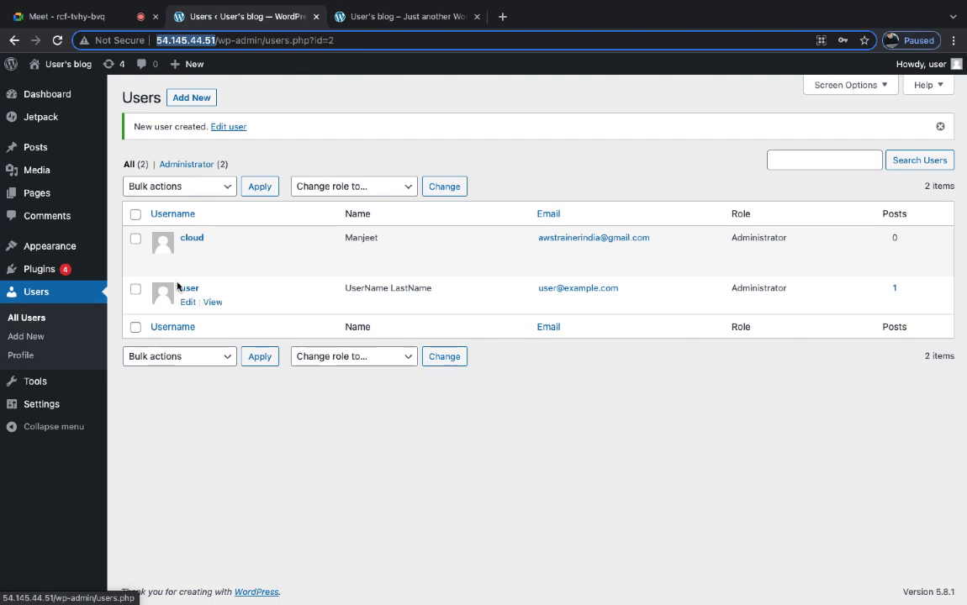
- Go to godaddy.com in a new tab and open My Products from the account menu
left_click(502, 16)
type("godaddy.com")
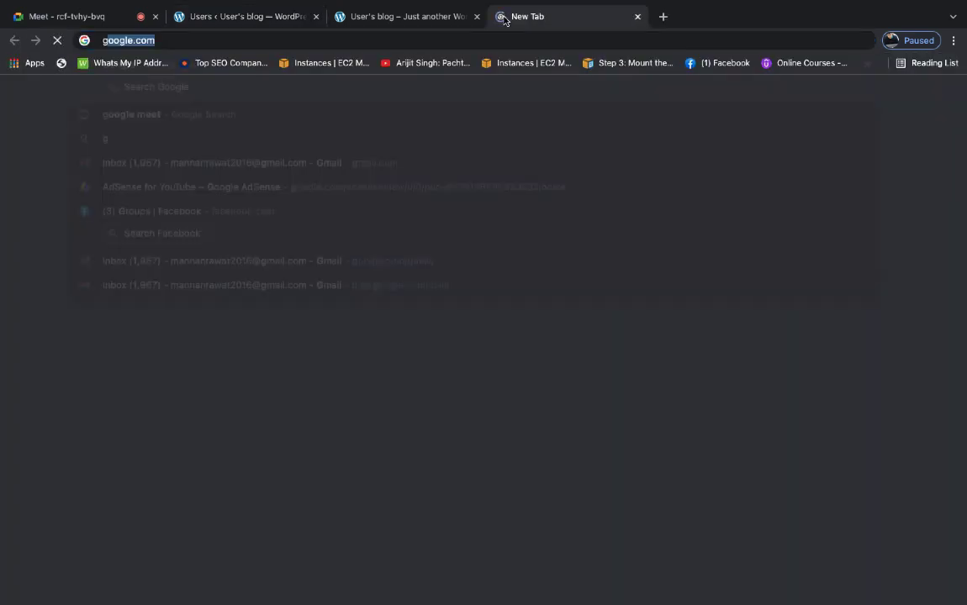
key("Return")
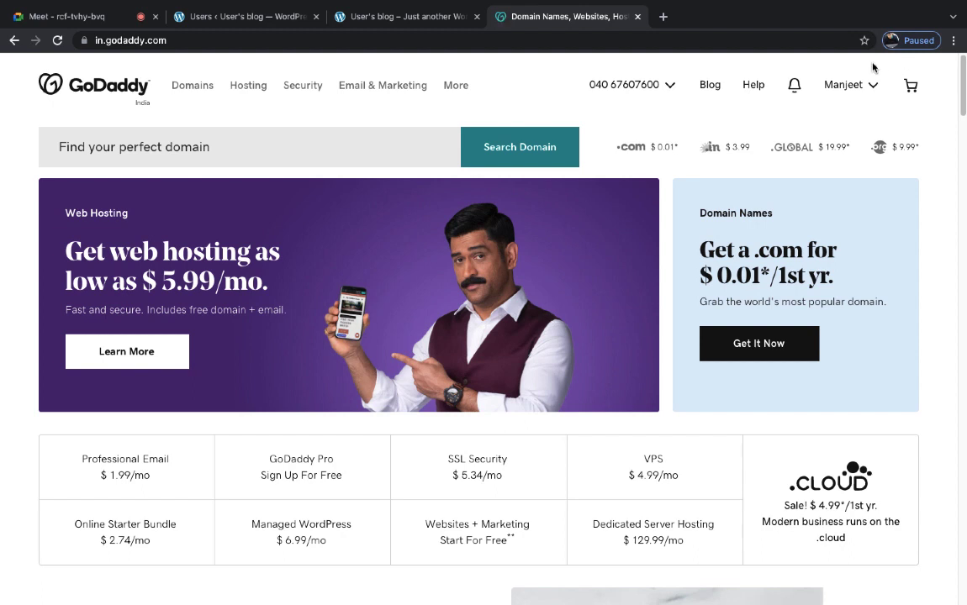
left_click(866, 89)
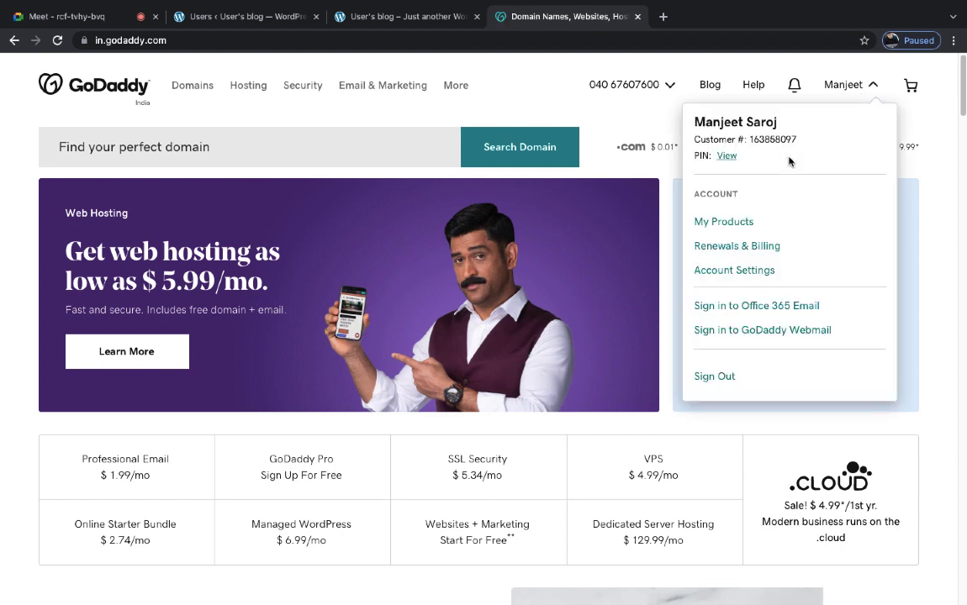
left_click(726, 223)
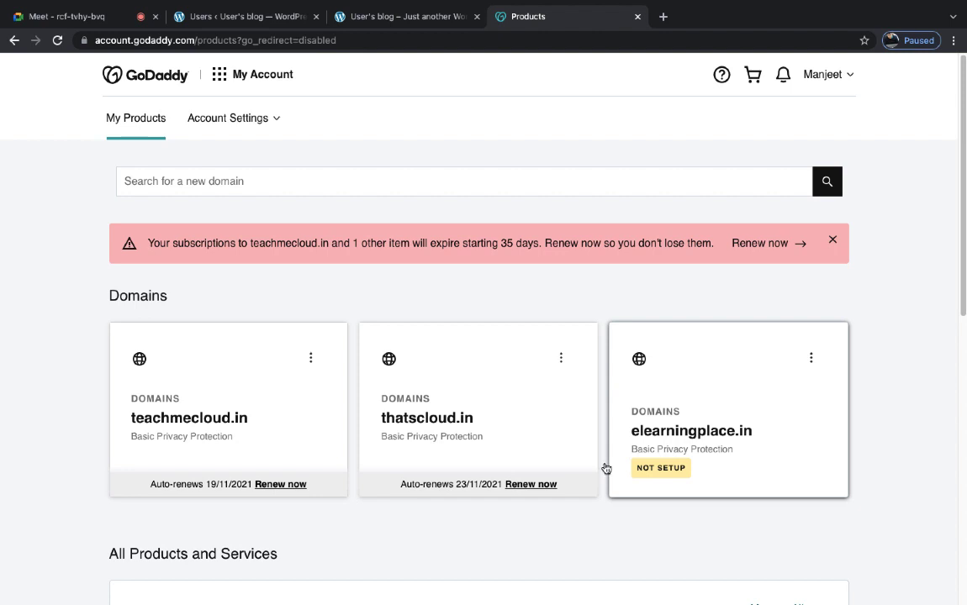
- Open teachmecloud.in's Domain Settings, copy the domain name, and open a blank tab
left_click_drag(260, 425, 130, 426)
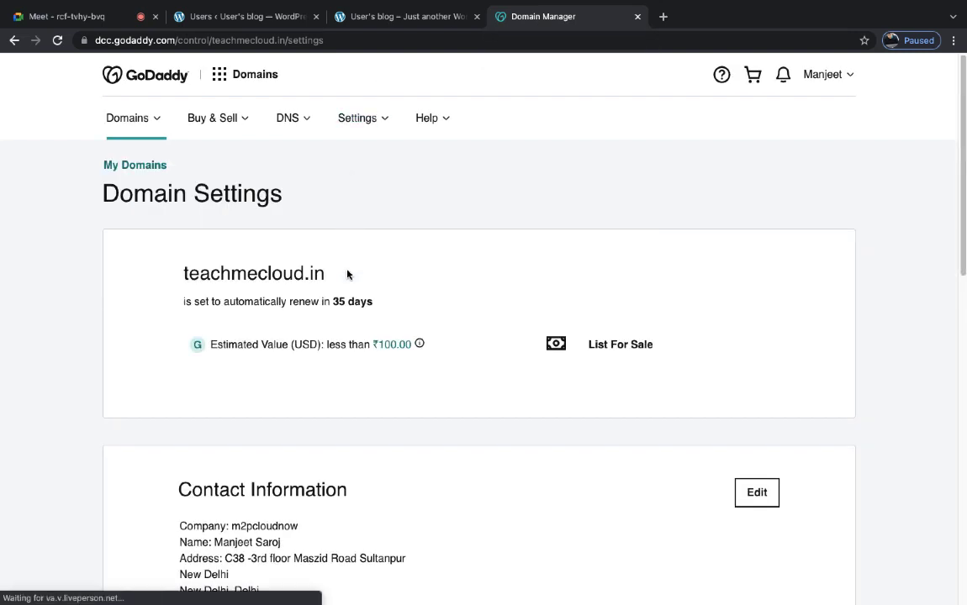
left_click_drag(332, 276, 178, 273)
right_click(207, 271)
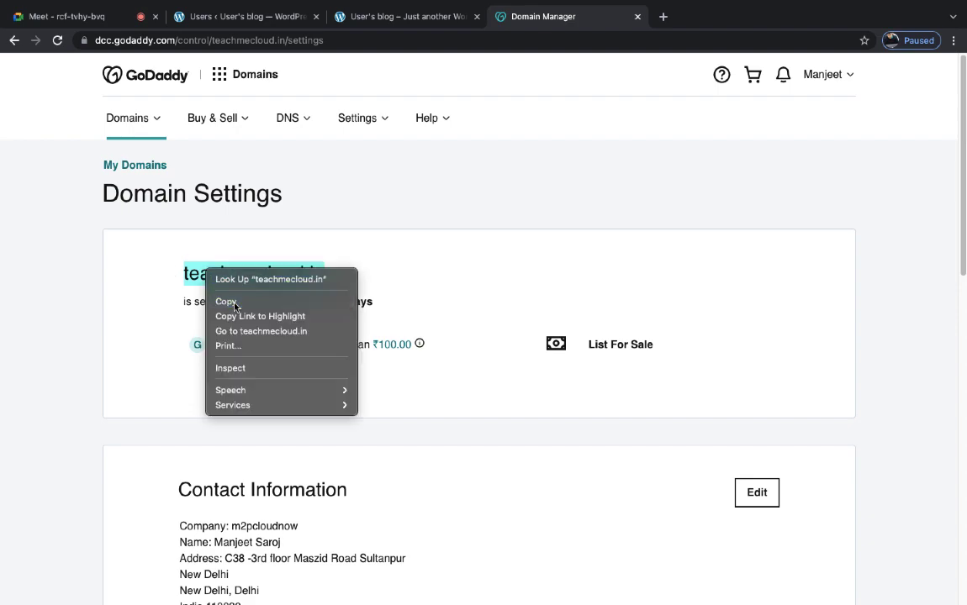
left_click(227, 302)
left_click(663, 16)
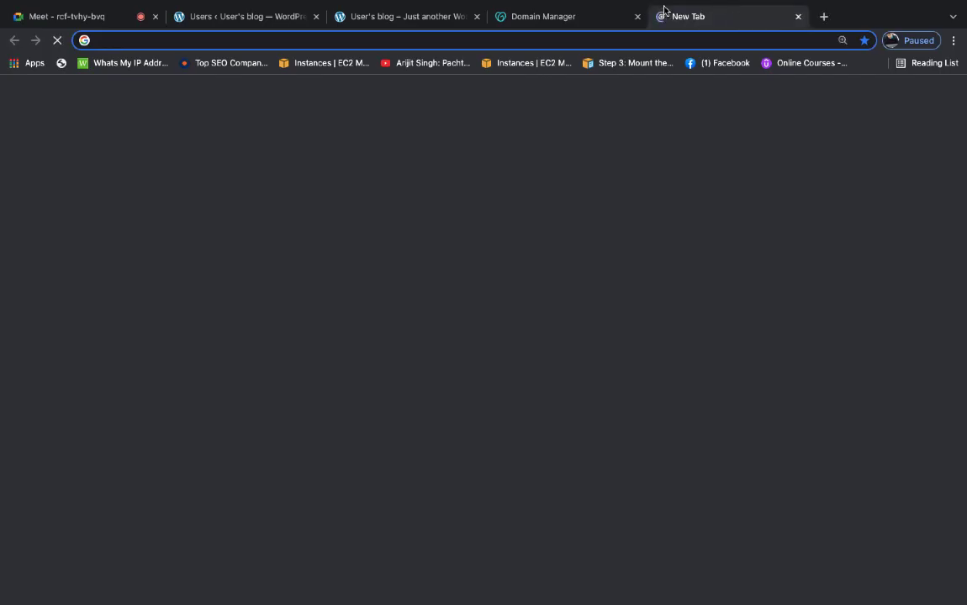
- Load teachmecloud.in from the pasted name, scroll through the site, then close that tab
key("ctrl+v")
key("Return")
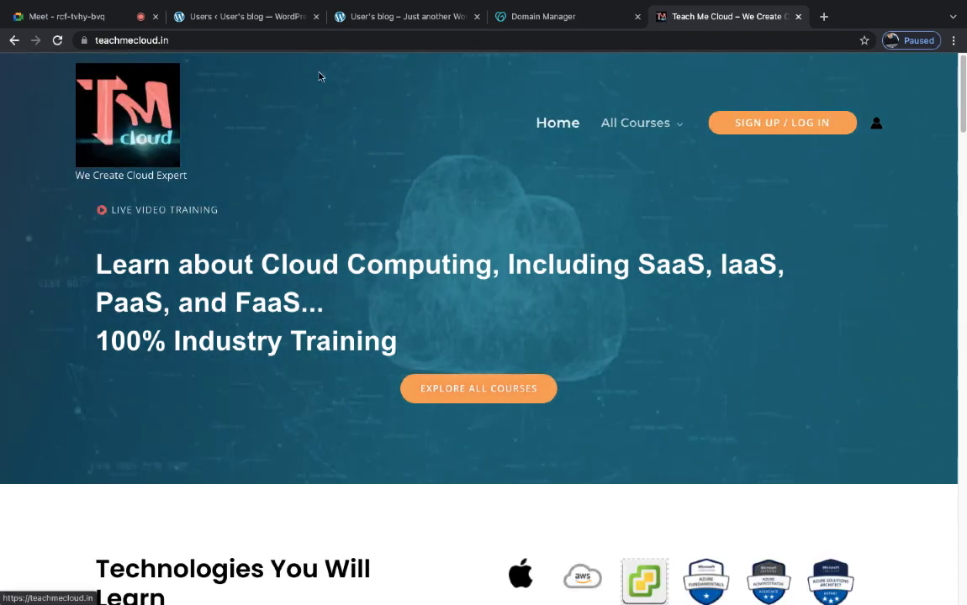
left_click(222, 38)
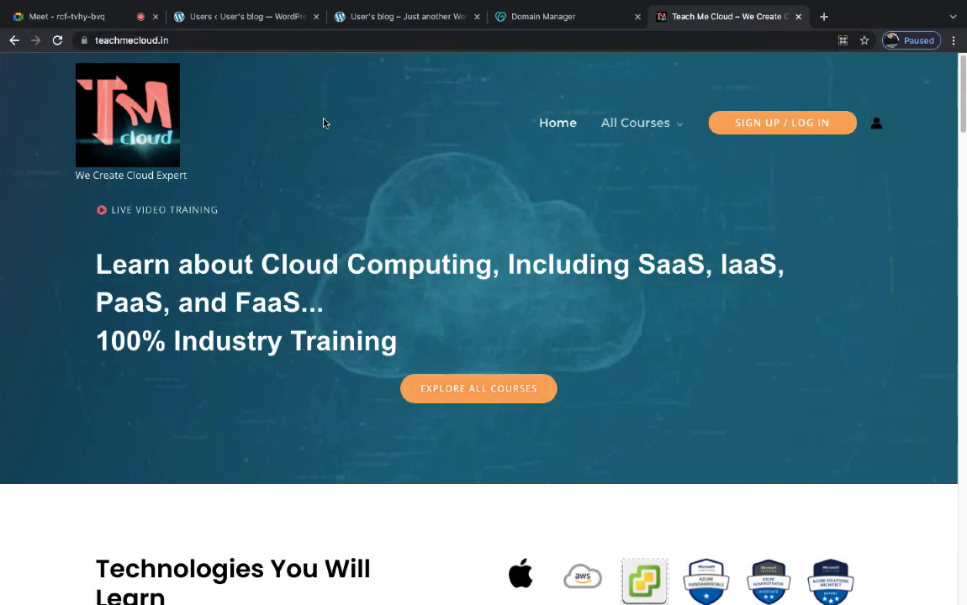
scroll(323, 123, "down", 9)
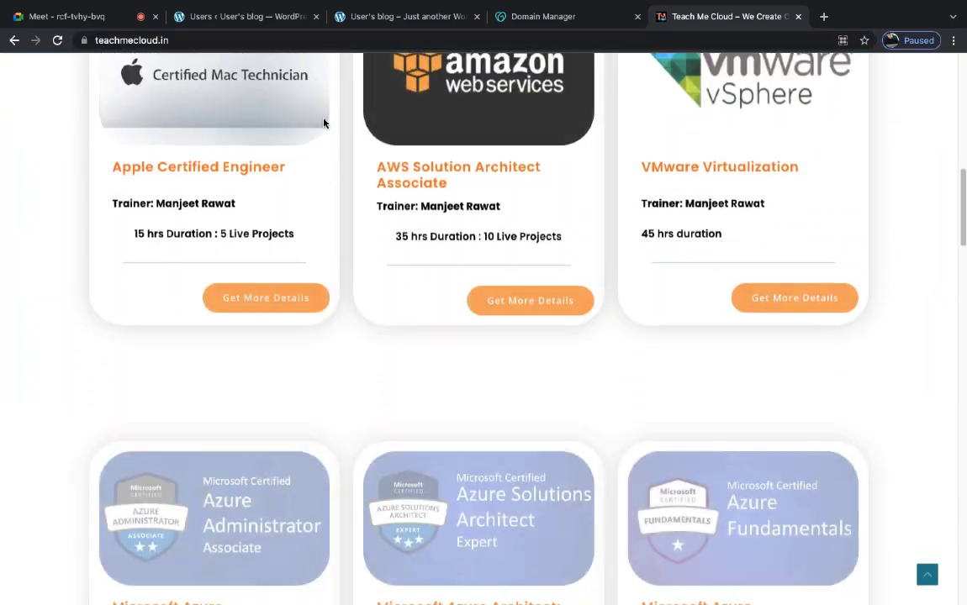
scroll(323, 120, "down", 4)
scroll(324, 118, "up", 20)
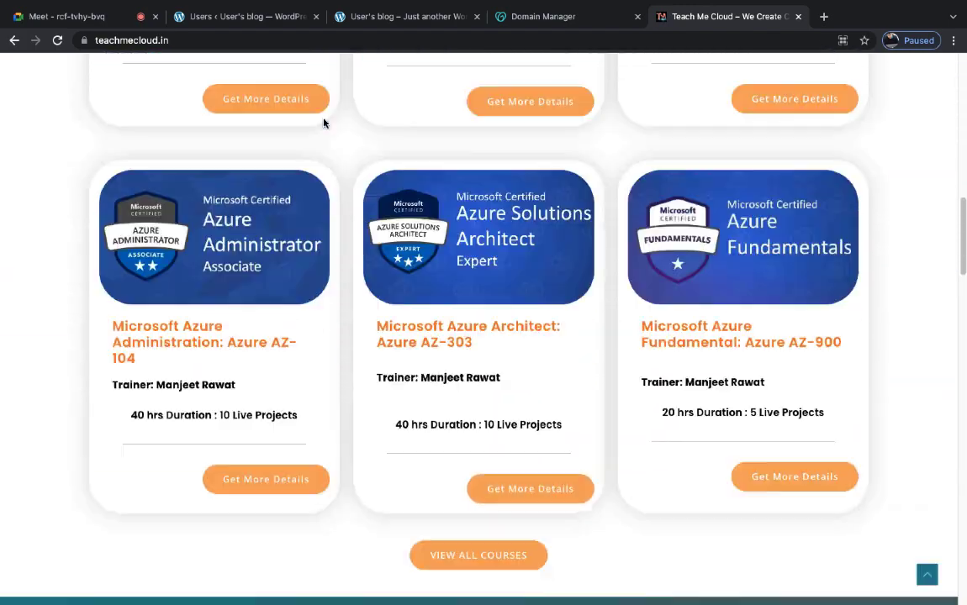
scroll(324, 124, "down", 1)
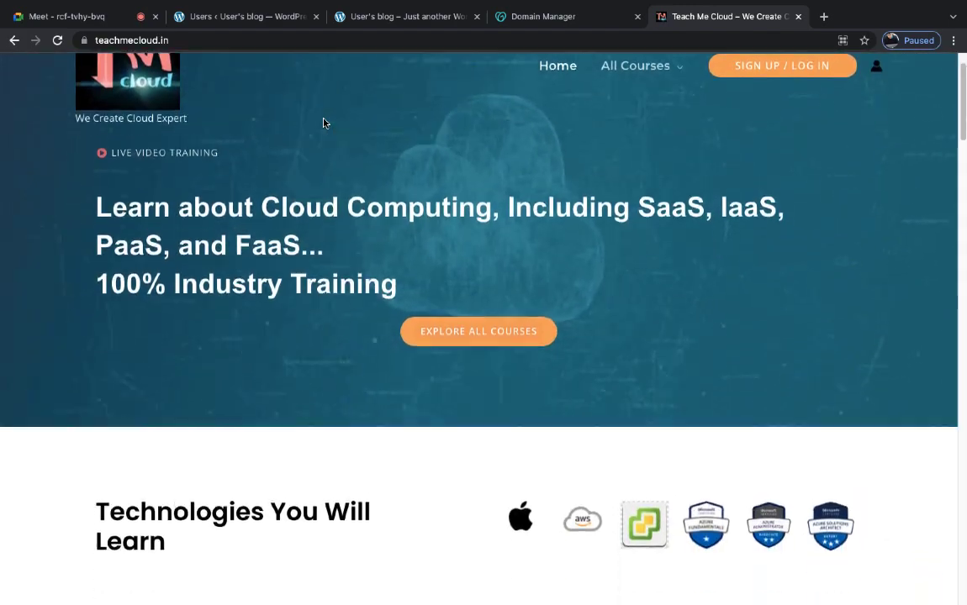
scroll(323, 124, "up", 1)
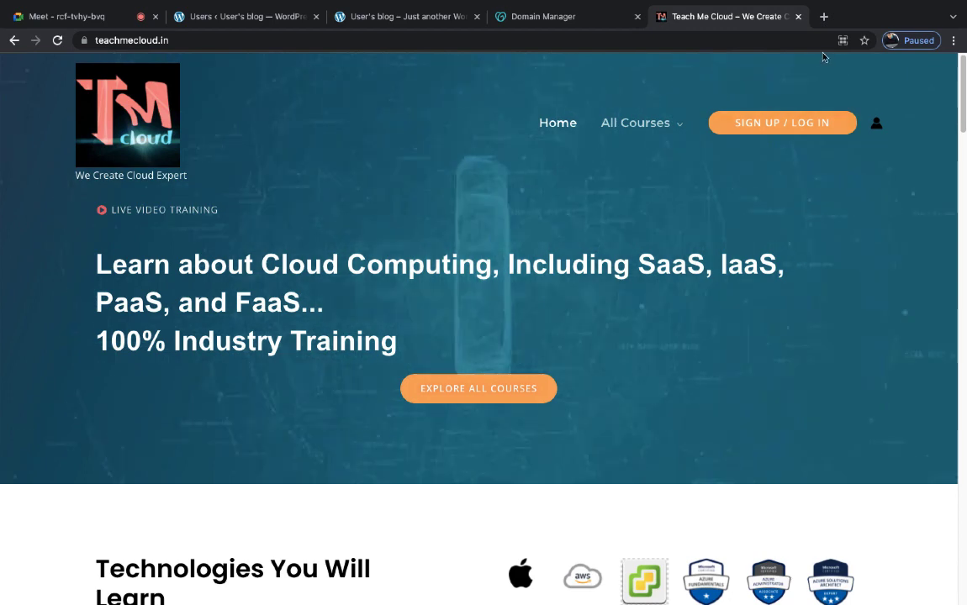
left_click(798, 16)
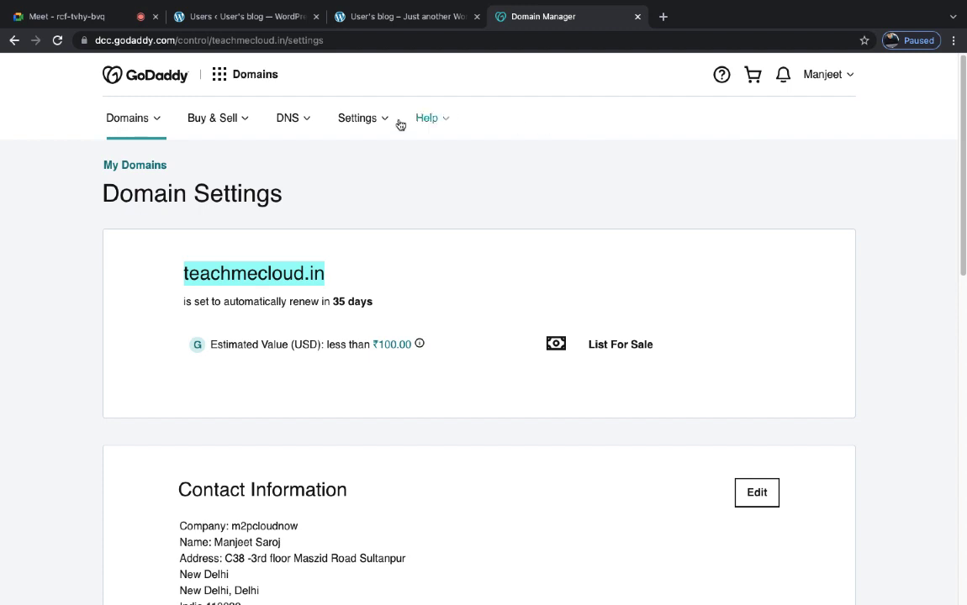
- Return to GoDaddy's Products page via the logo and open a new blank tab
left_click(136, 76)
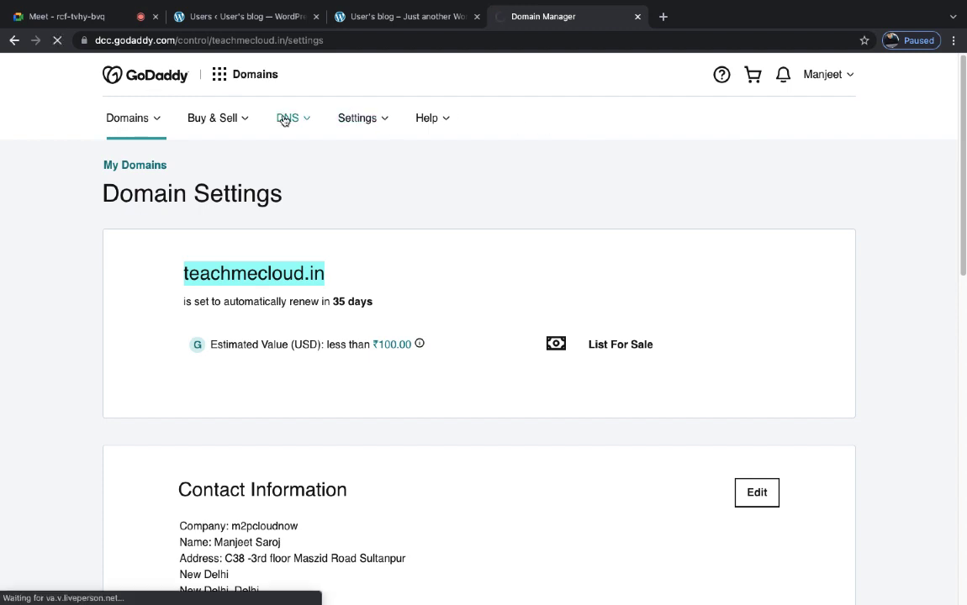
left_click(665, 16)
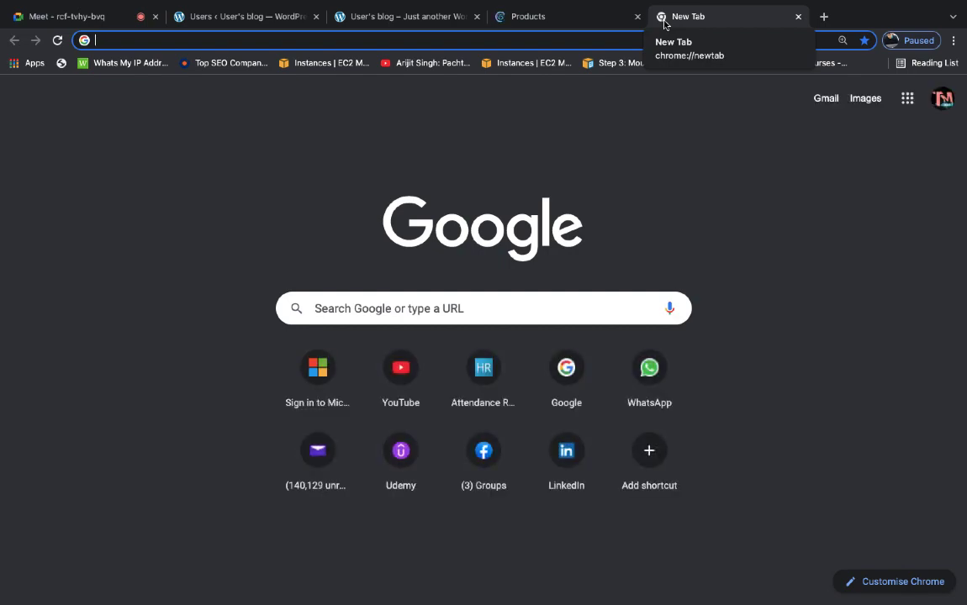
- Load bluehost.in's WordPress hosting plans (from ₹179.00/mo), then open another blank tab
type("blue")
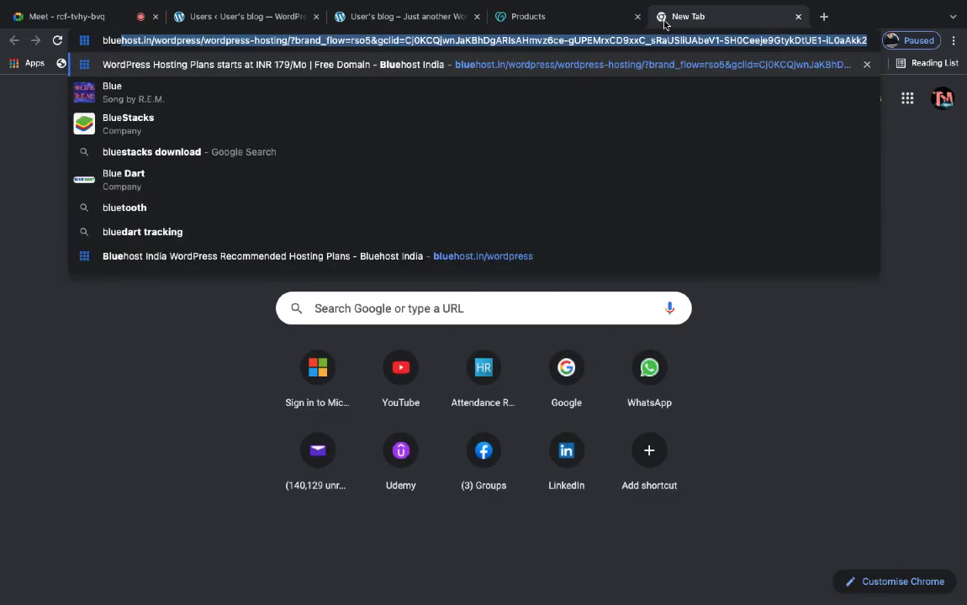
type("host")
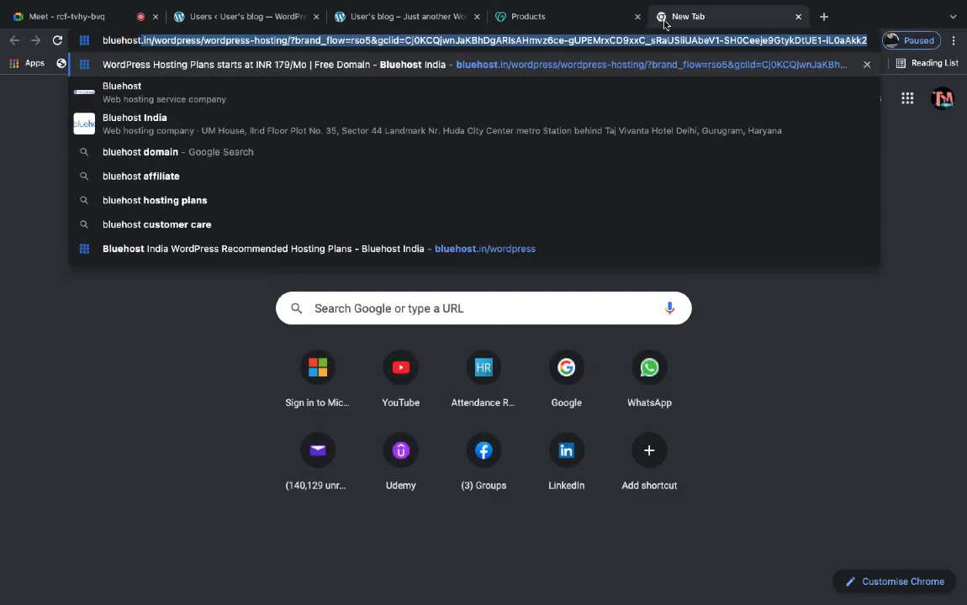
key("Return")
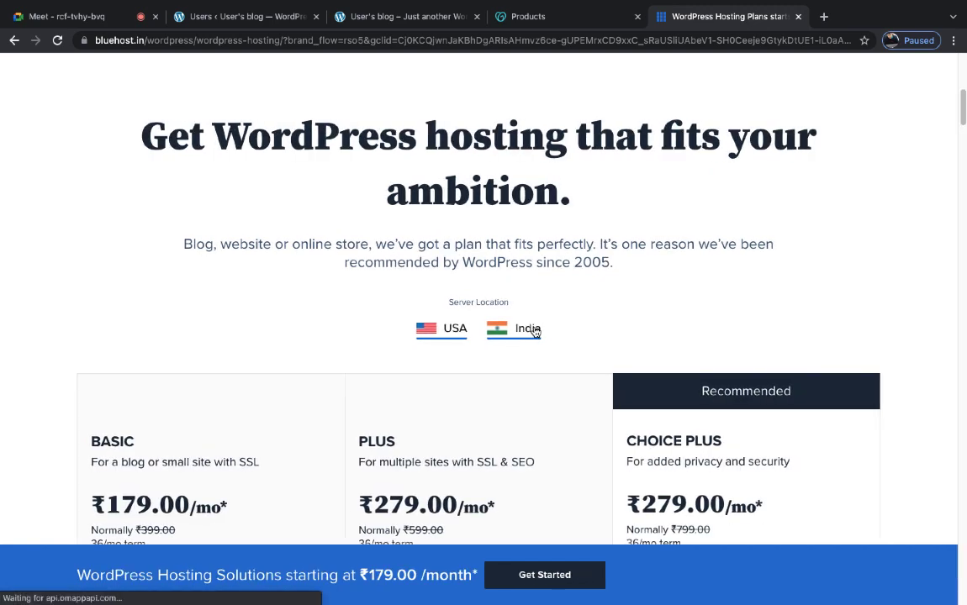
left_click(822, 22)
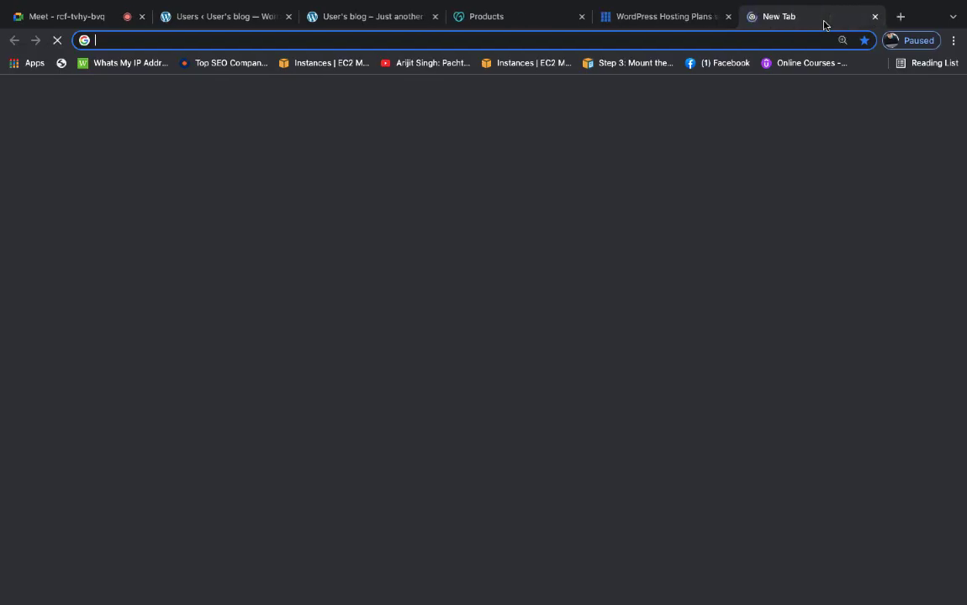
- Open namecheap.com from a Google search, then start a new tab with 'host' typed in
type("namecheap")
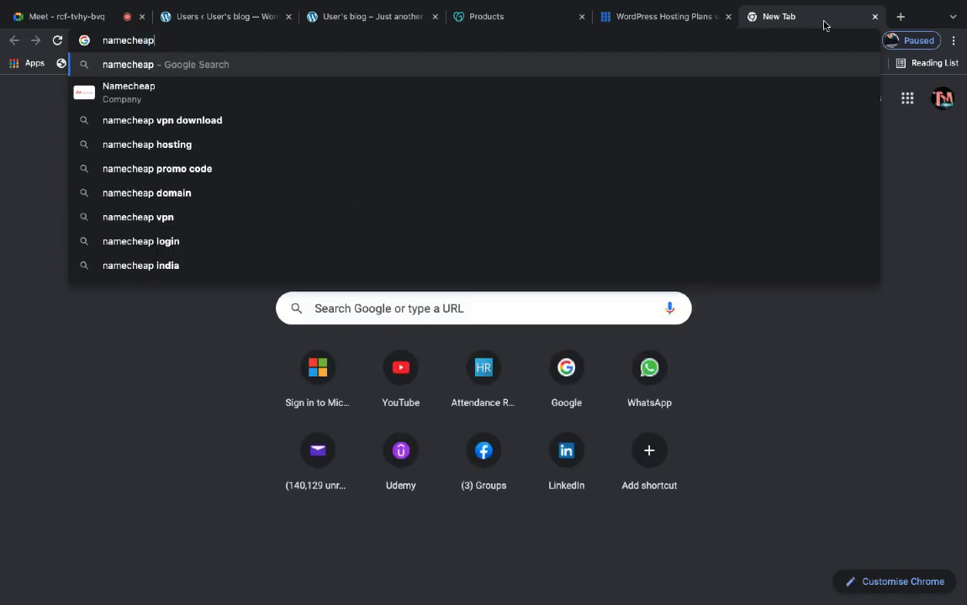
key("Return")
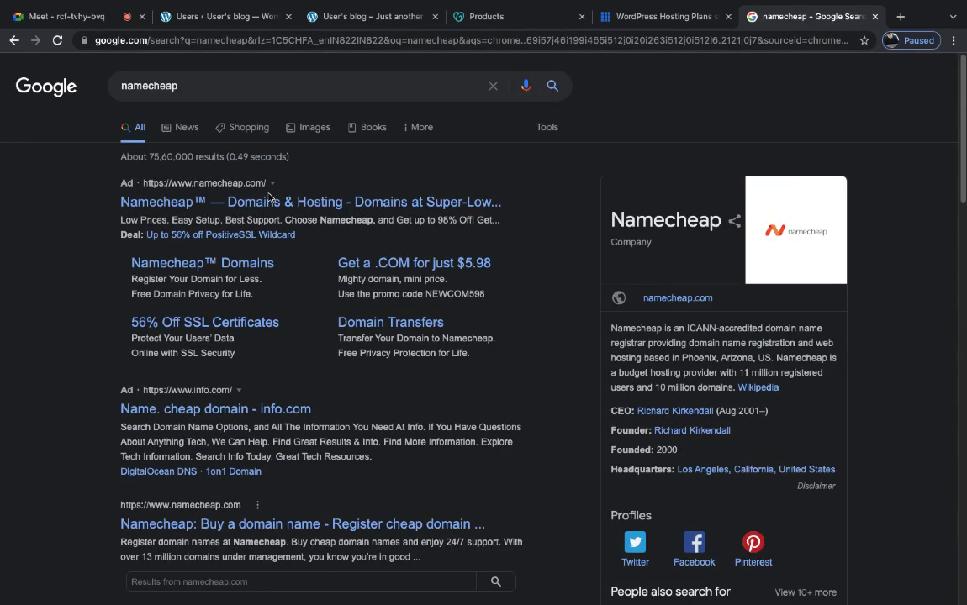
left_click(271, 203)
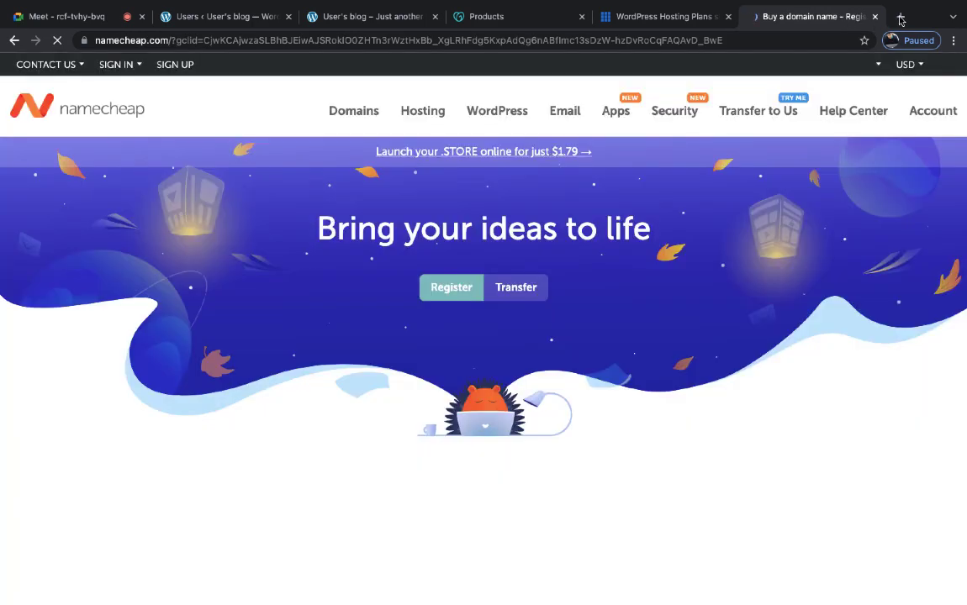
left_click(900, 17)
type("host")
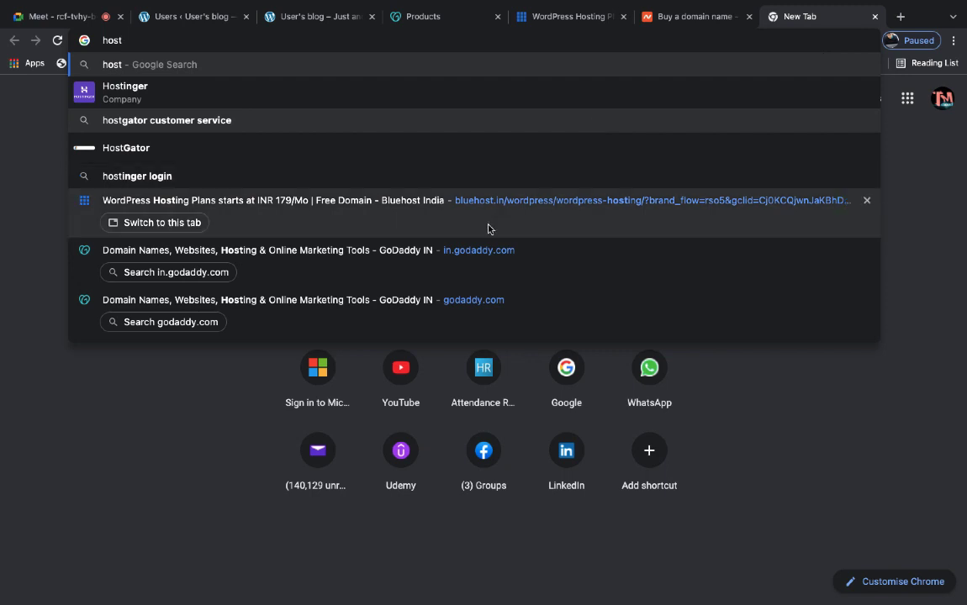
- Open HostGator India's web hosting page and review its plans, priced from ₹99/mo
left_click(155, 157)
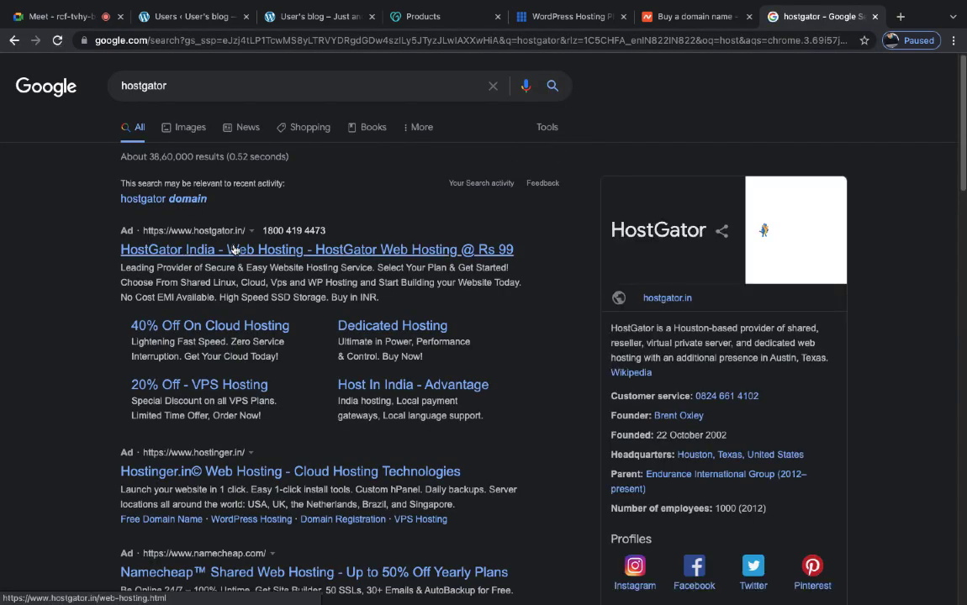
left_click(235, 250)
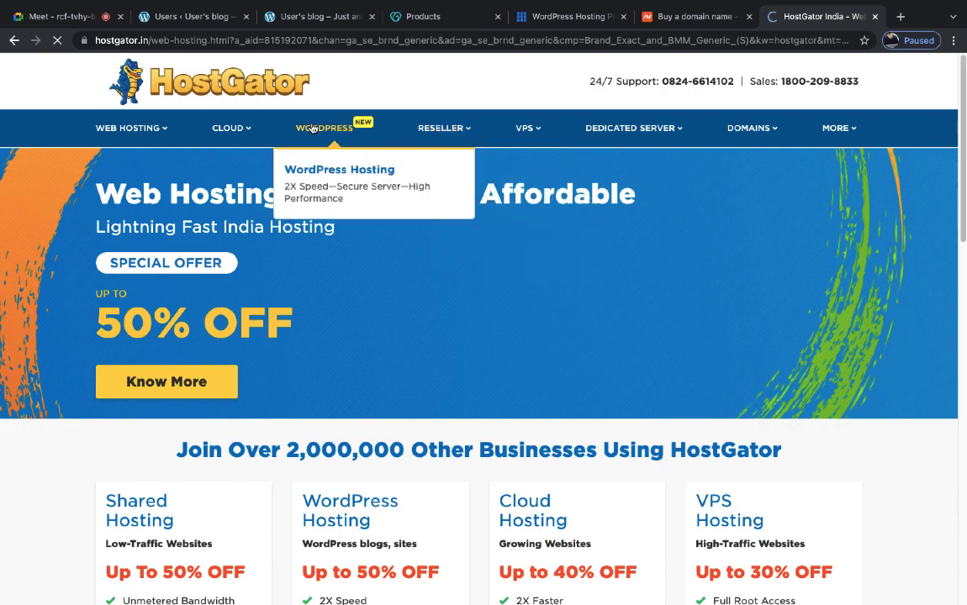
mouse_move(147, 117)
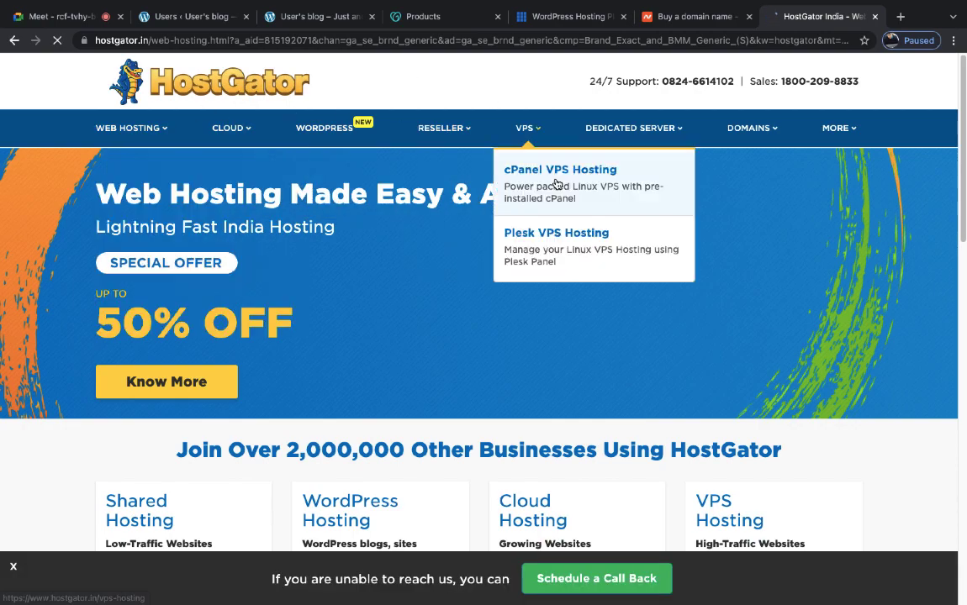
scroll(555, 184, "down", 10)
scroll(555, 184, "up", 7)
scroll(555, 180, "down", 2)
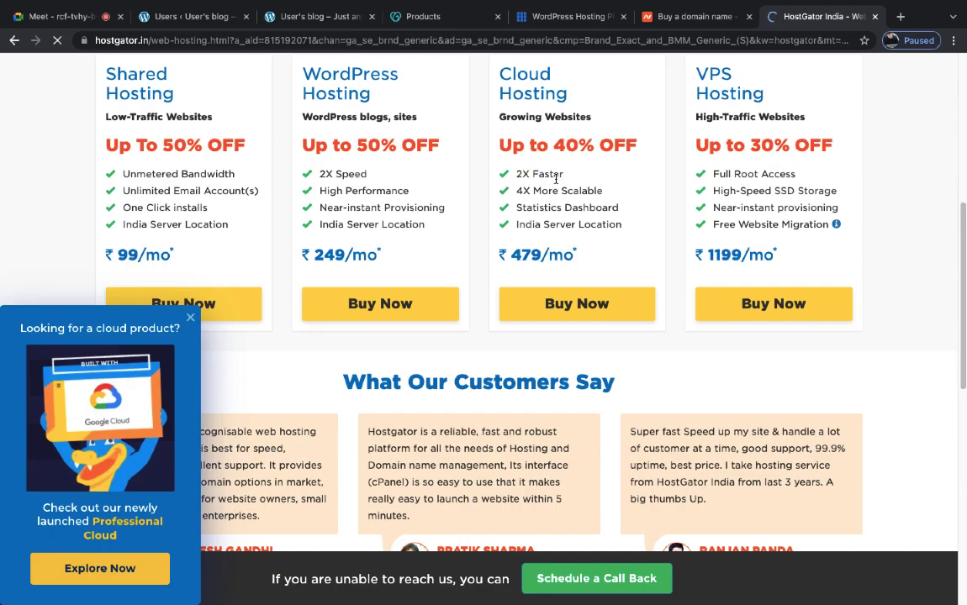
- Dismiss the cloud product promotion and return to GoDaddy's Products page
left_click(190, 317)
scroll(328, 309, "down", 10)
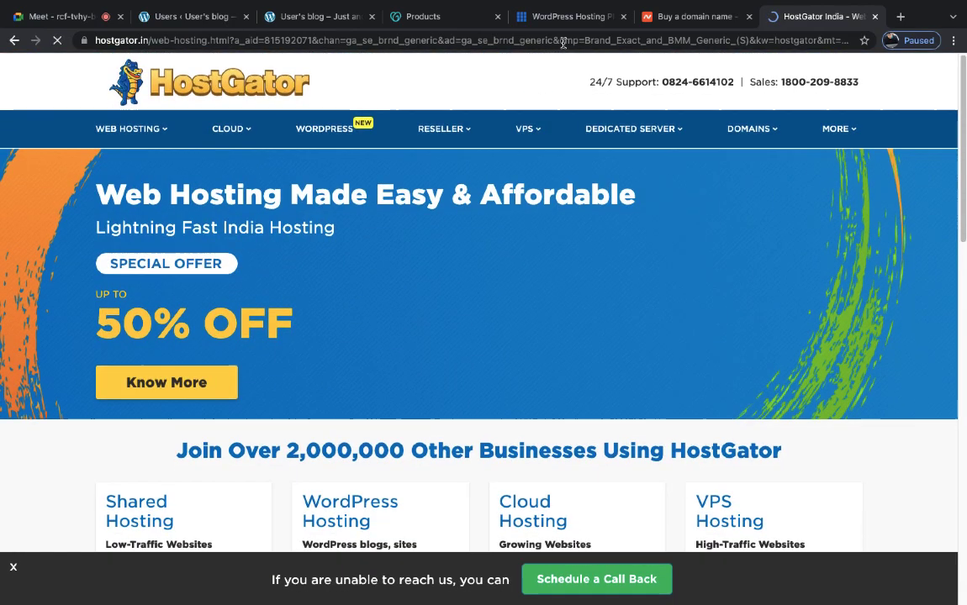
left_click(537, 27)
left_click(399, 19)
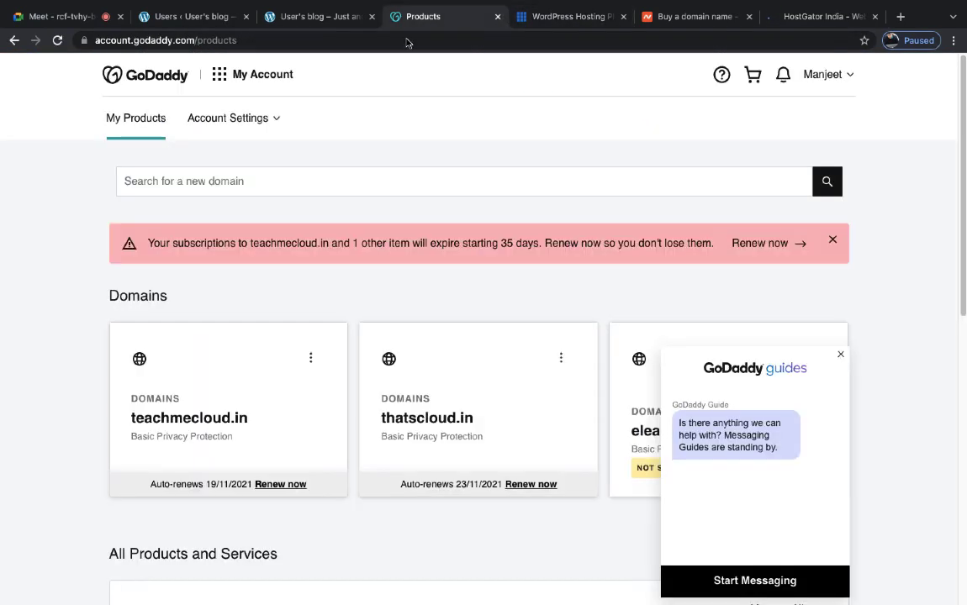
- Close the GoDaddy guides chat and enter teachmecloud.com in the new-domain search box
left_click(276, 171)
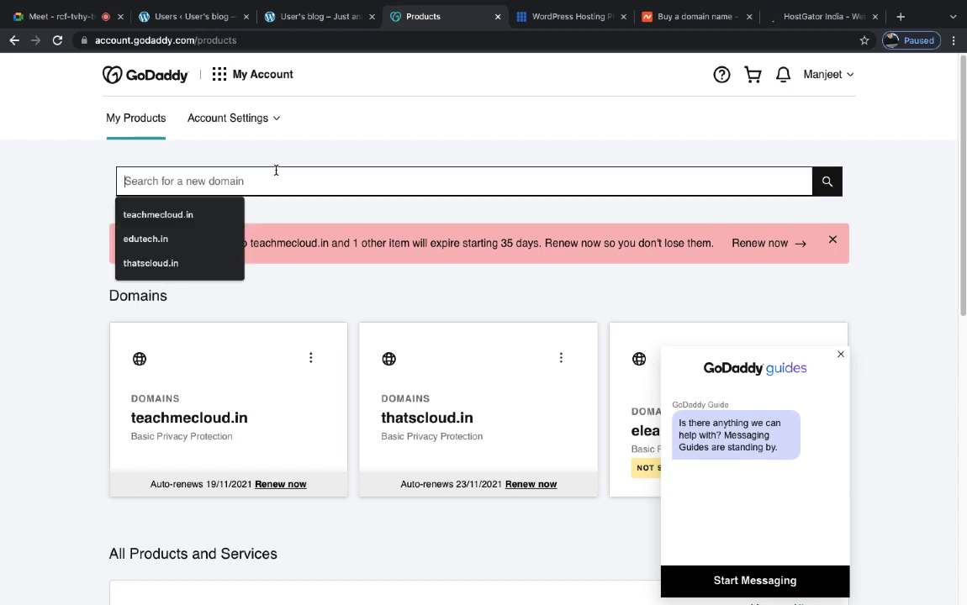
left_click(840, 354)
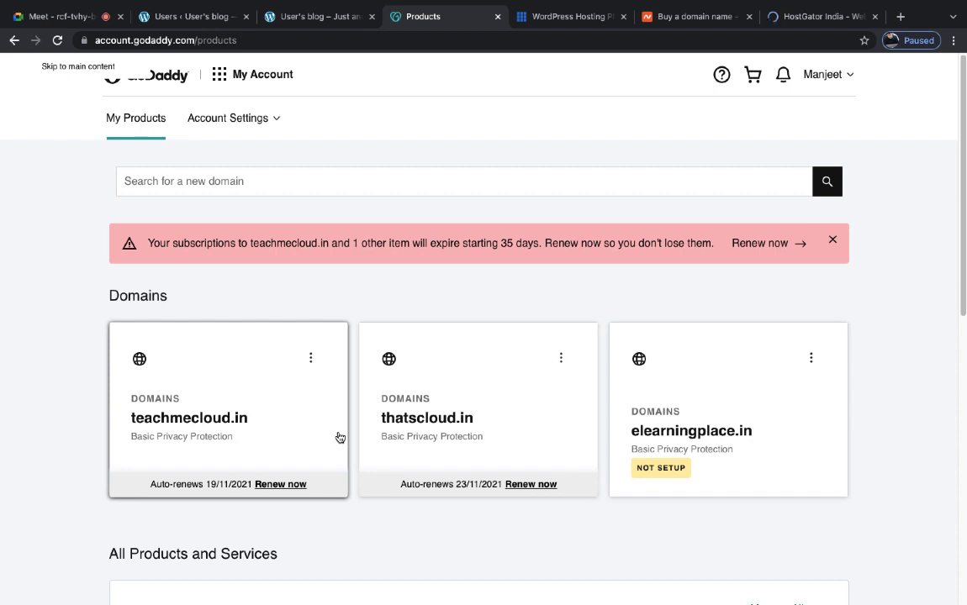
left_click(286, 186)
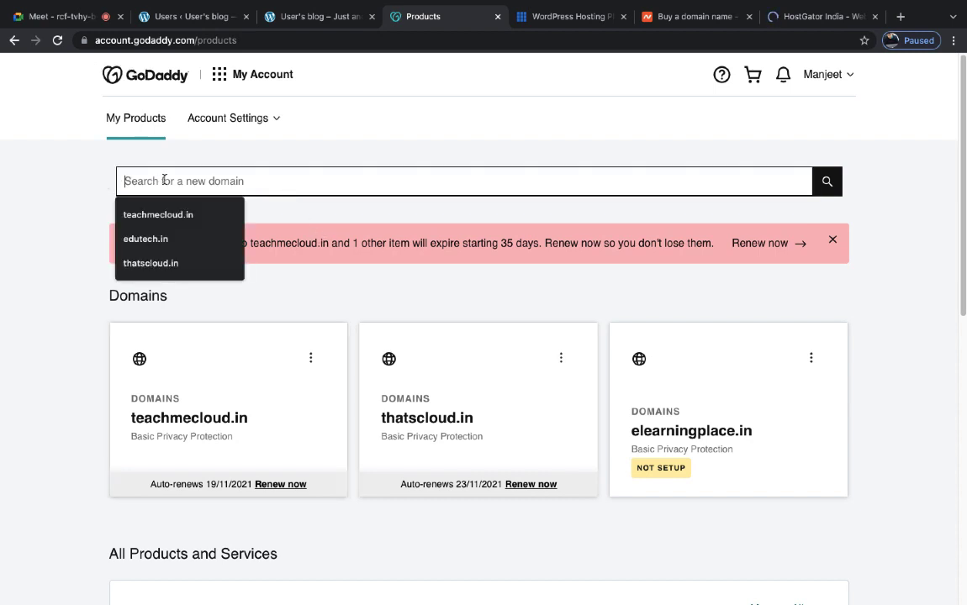
type("teachme")
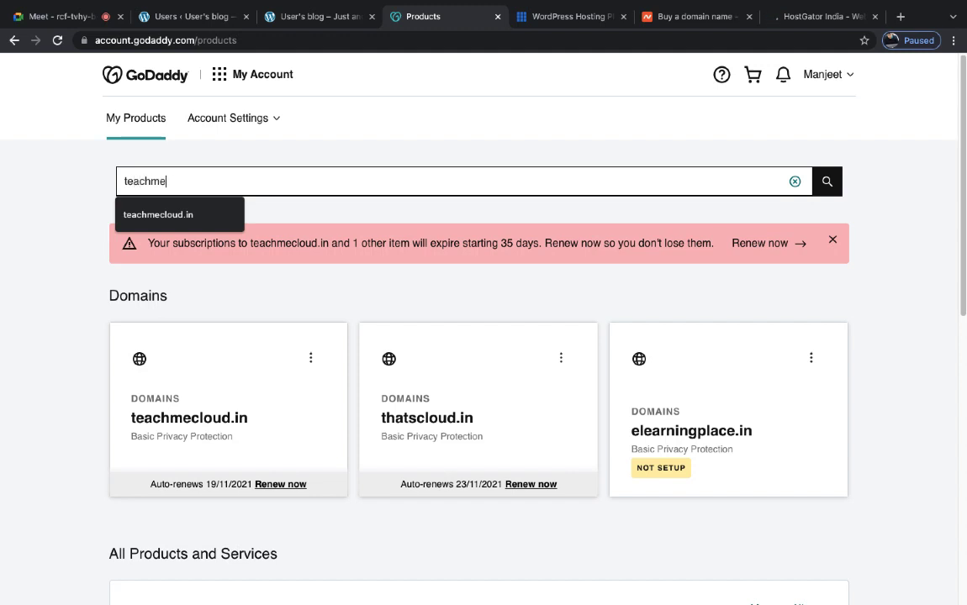
type("cloud.com")
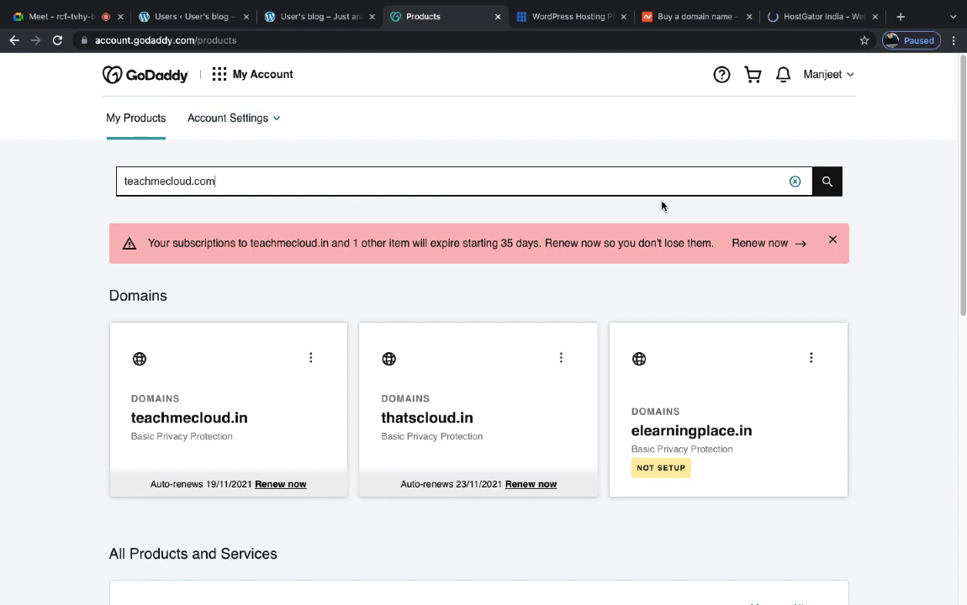
- Search GoDaddy for teachmecloud.com and review its $2,295.00 premium price and cheaper alternatives like TeachMeCloud.net
left_click(829, 187)
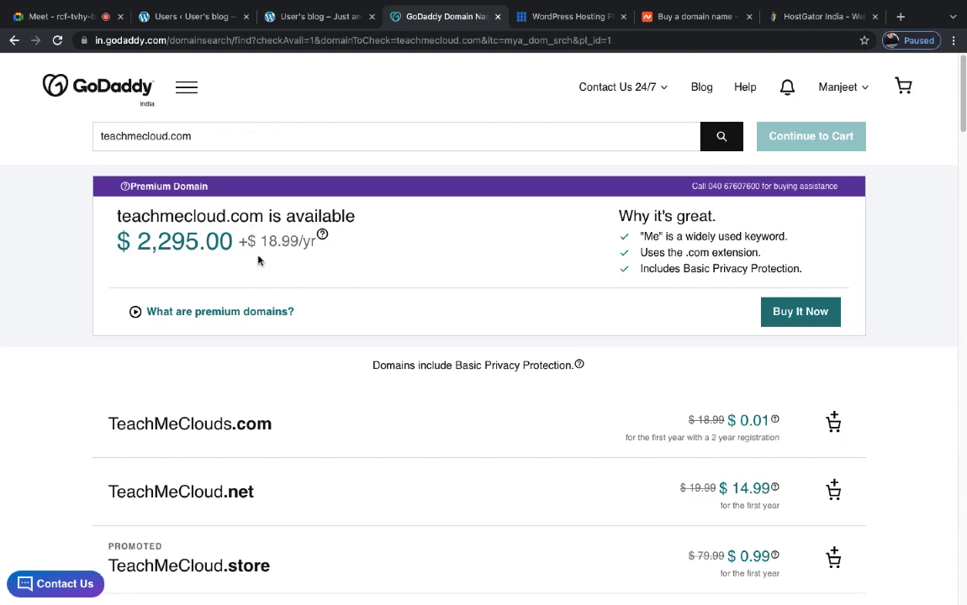
scroll(260, 267, "down", 3)
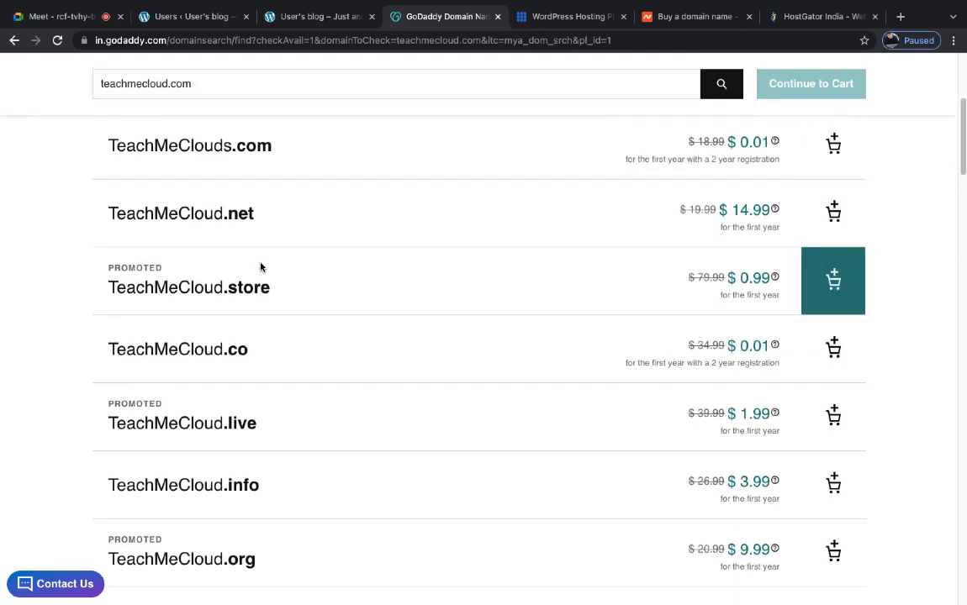
scroll(244, 219, "down", 3)
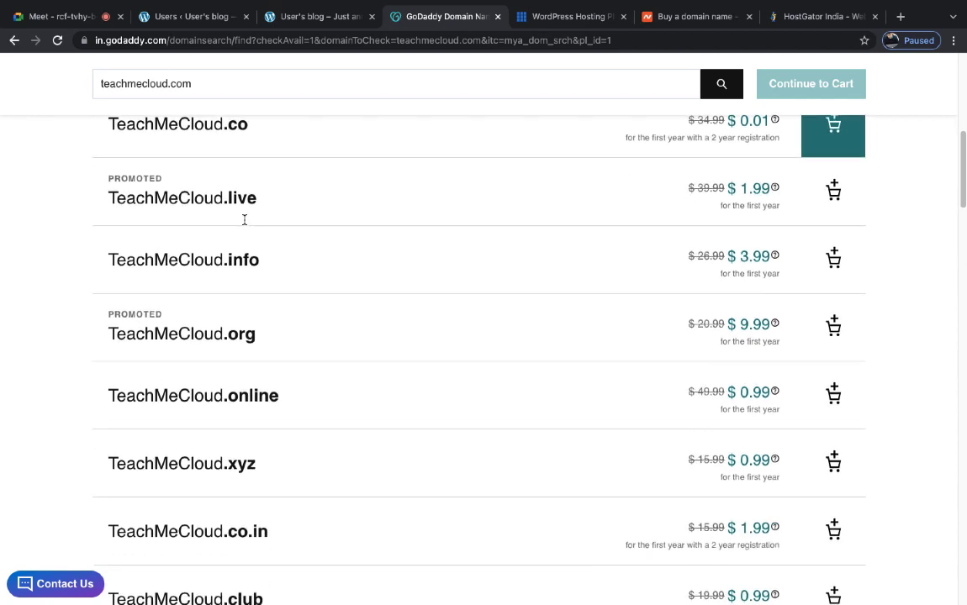
scroll(244, 220, "up", 6)
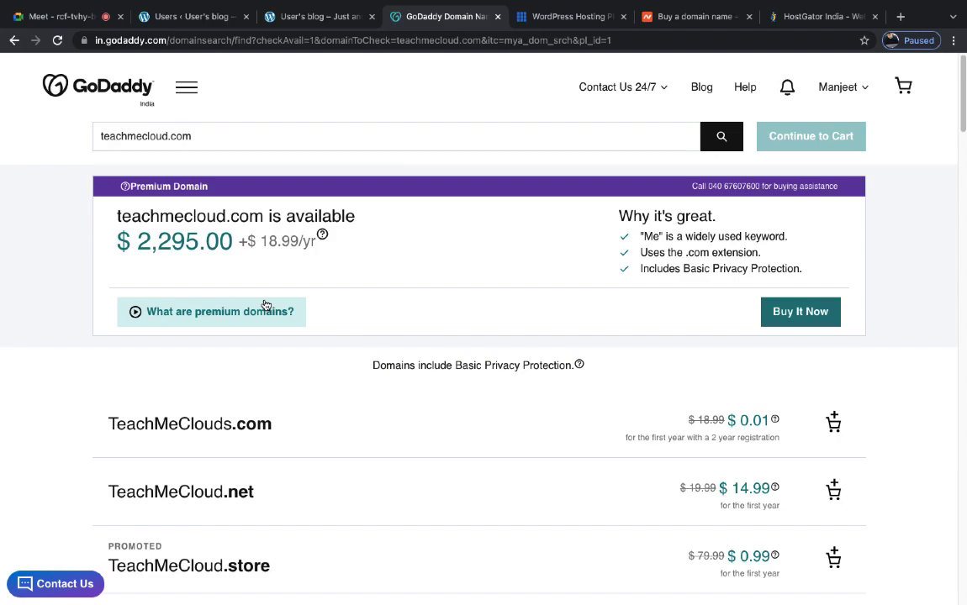
scroll(357, 430, "down", 8)
scroll(358, 431, "down", 8)
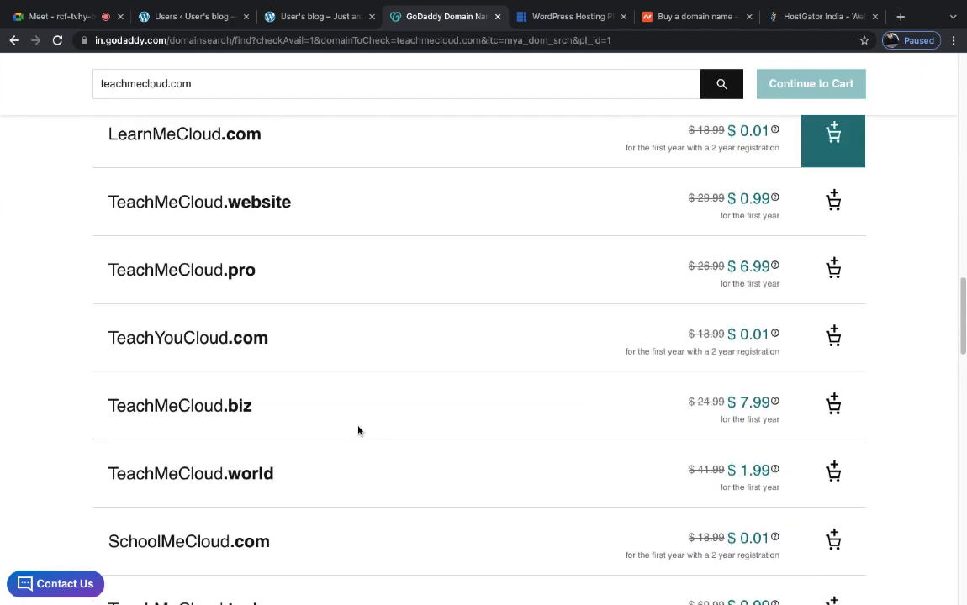
scroll(358, 430, "up", 9)
scroll(358, 431, "up", 4)
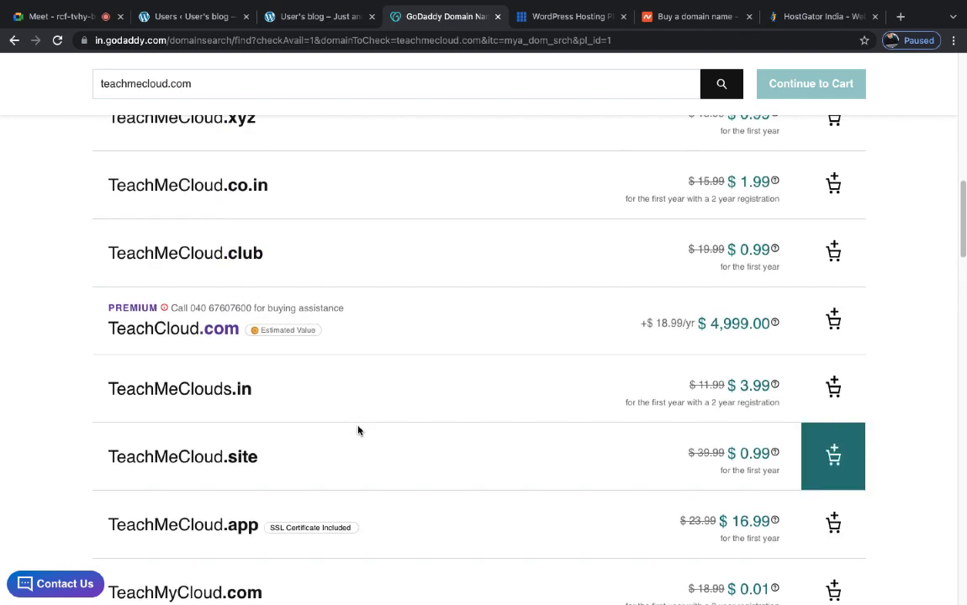
scroll(358, 431, "up", 2)
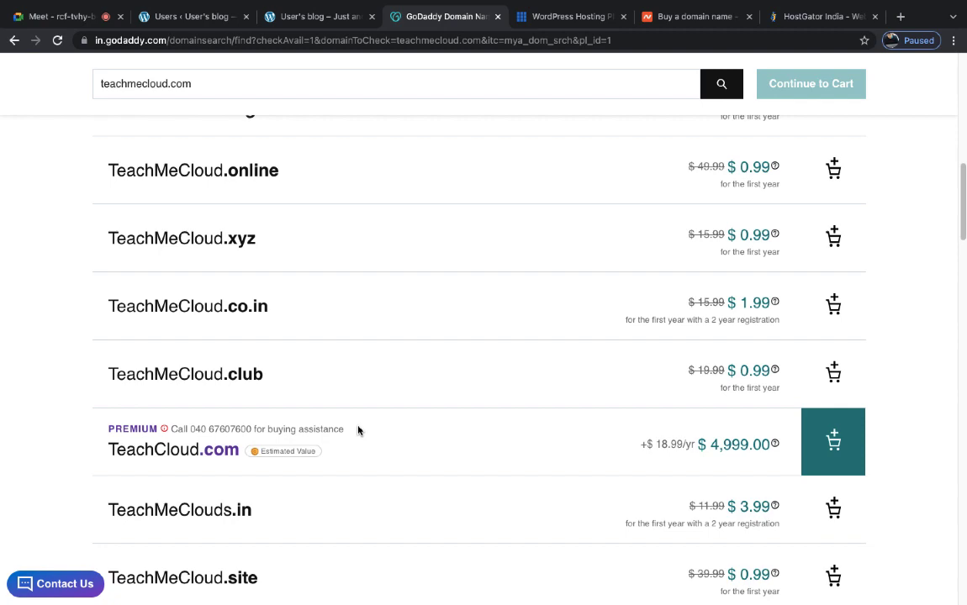
scroll(357, 431, "up", 6)
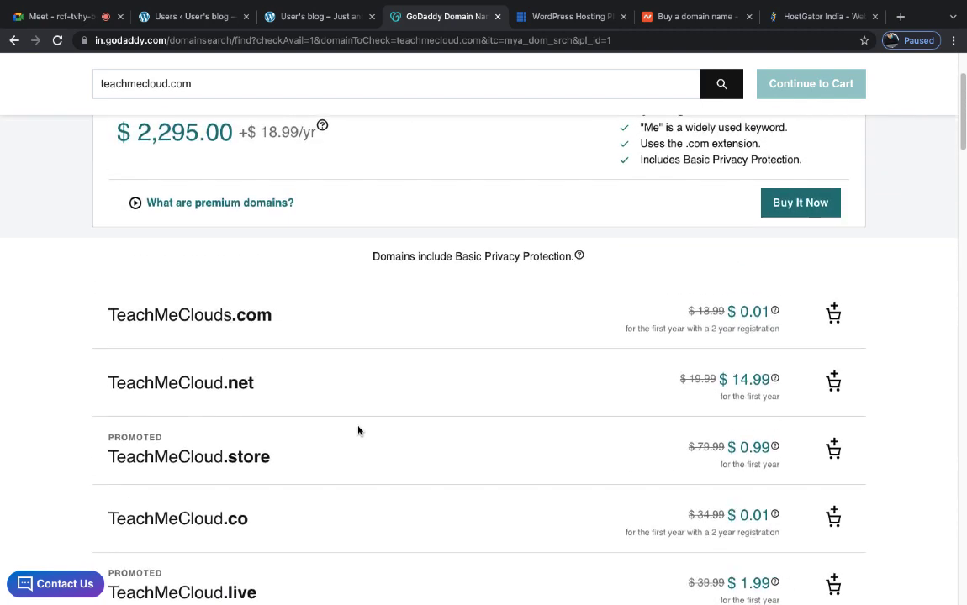
scroll(357, 431, "up", 1)
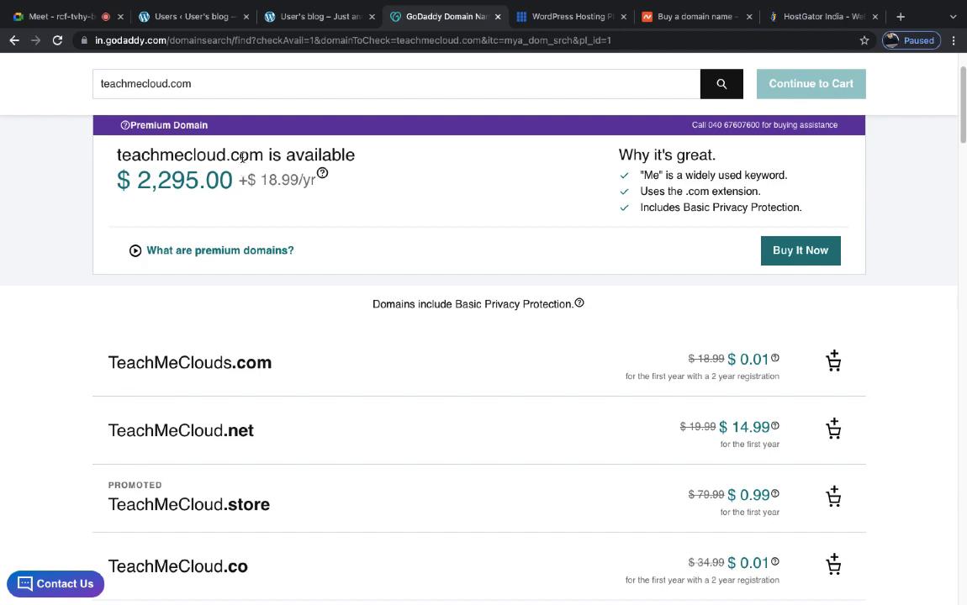
scroll(231, 132, "up", 1)
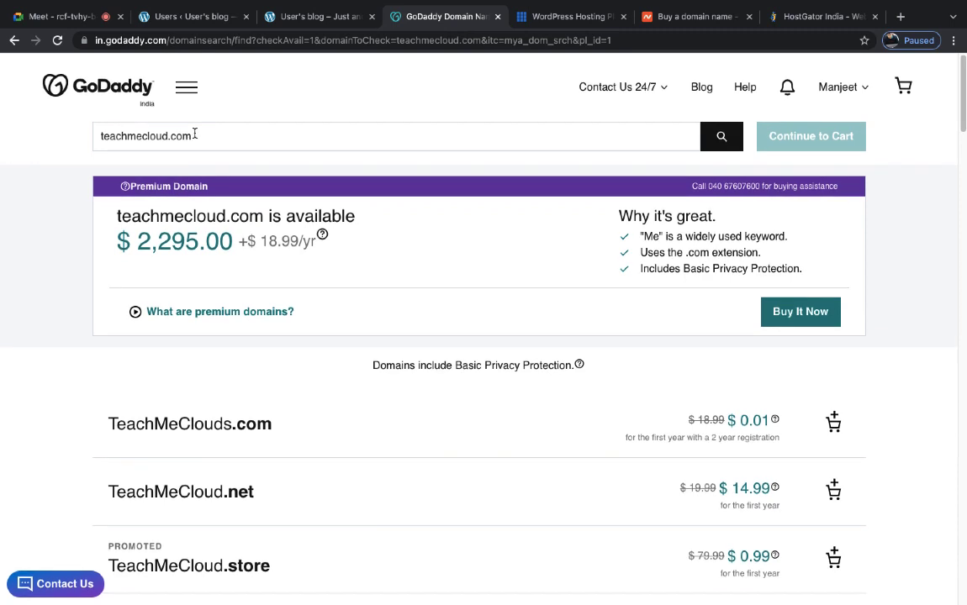
- Change the GoDaddy search to teachmecloud.in and find it is already taken
left_click(194, 134)
key("BackSpace")
key("BackSpace")
key("BackSpace")
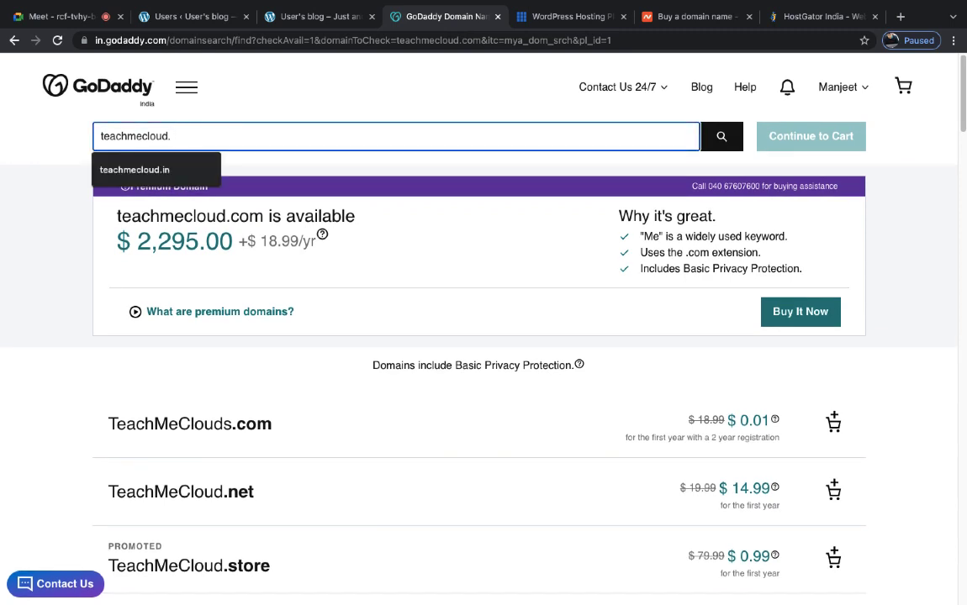
type("in")
key("Return")
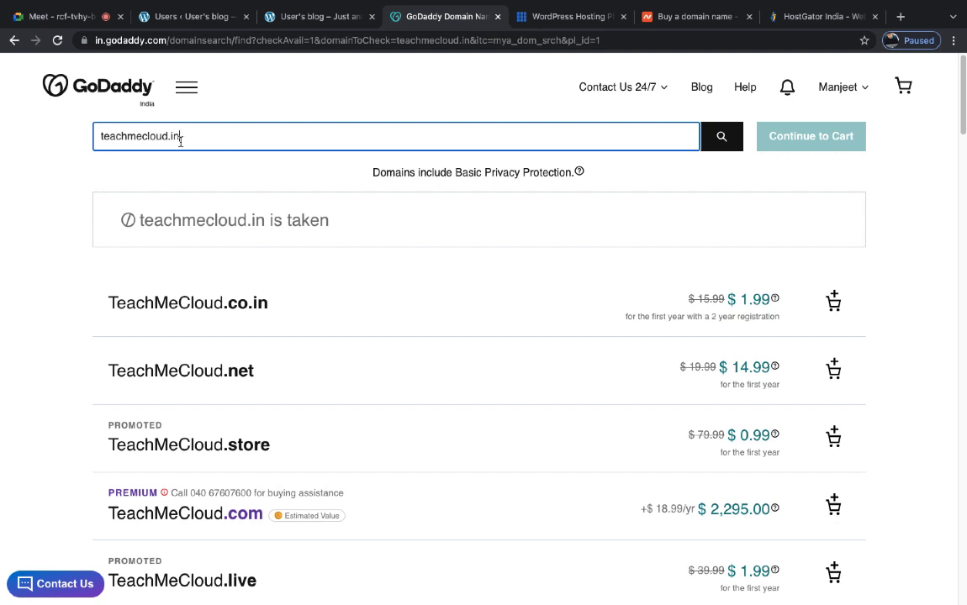
- Copy the domain name teachmecloud.in and return to the Bluehost WordPress hosting page
left_click_drag(180, 142, 89, 140)
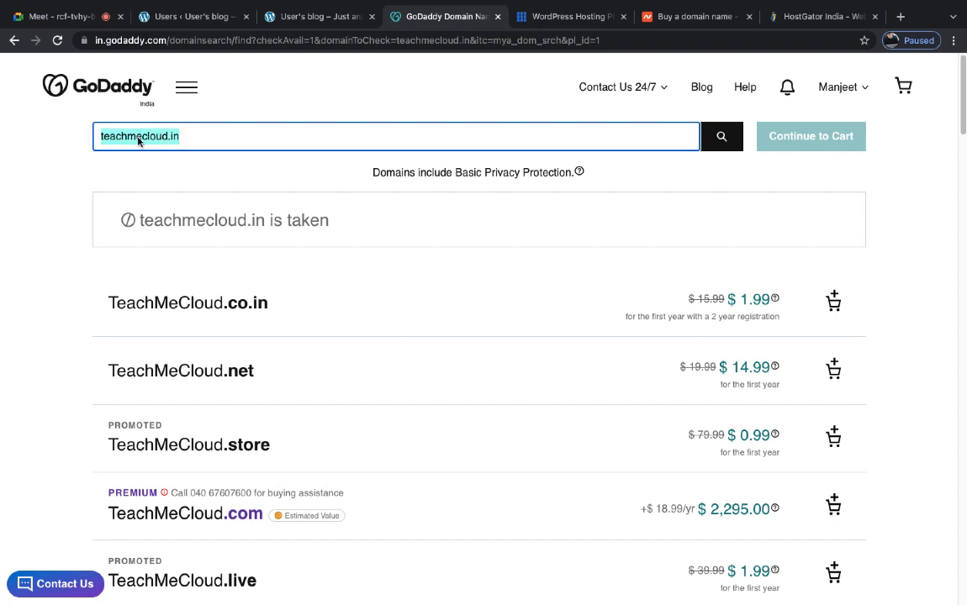
right_click(138, 141)
left_click(220, 236)
left_click(560, 17)
scroll(516, 224, "down", 15)
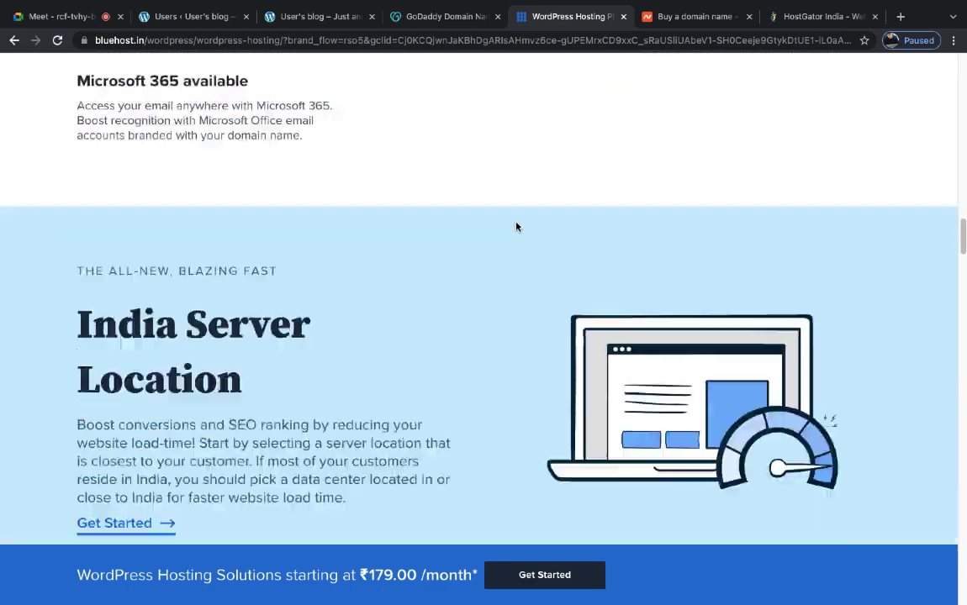
scroll(517, 227, "down", 10)
- Paste teachmecloud.in into Namecheap's domain search and check its availability
left_click(695, 16)
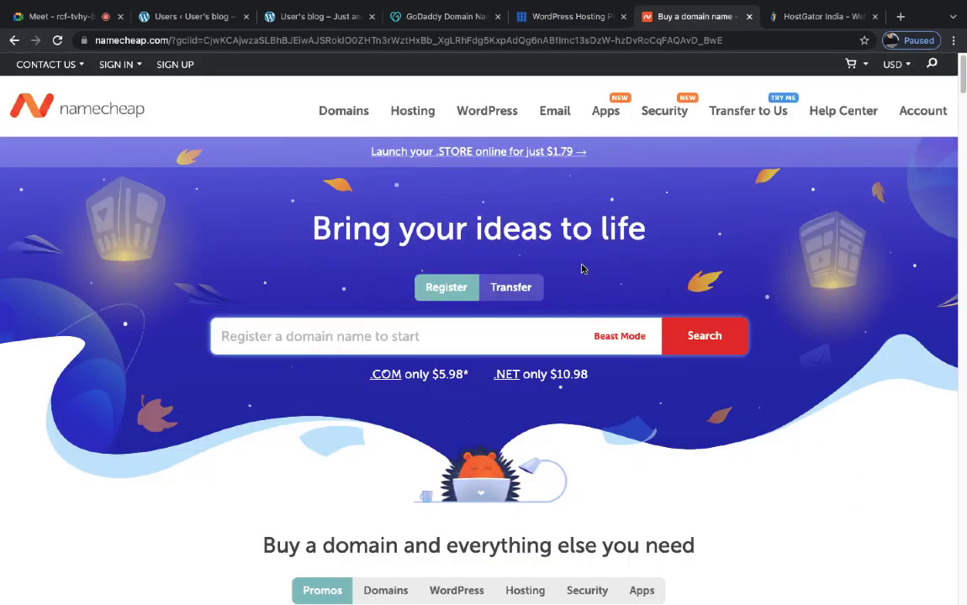
left_click(444, 326)
key("ctrl+v")
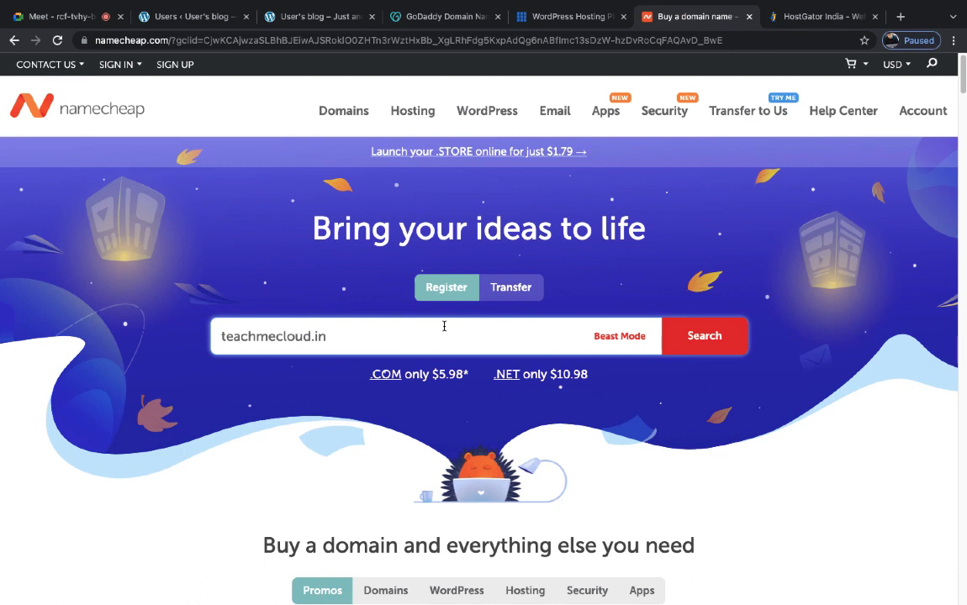
left_click(704, 337)
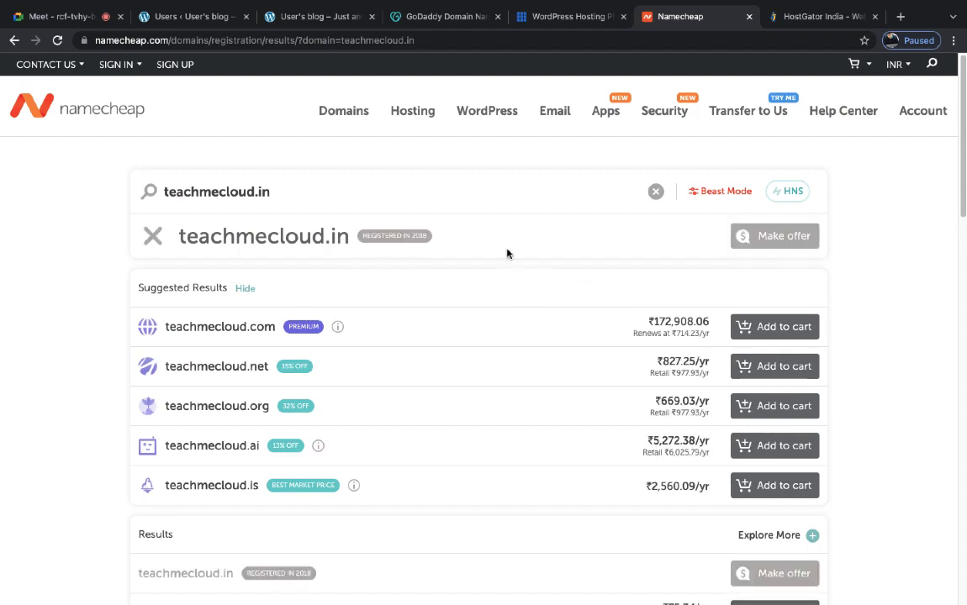
mouse_move(378, 247)
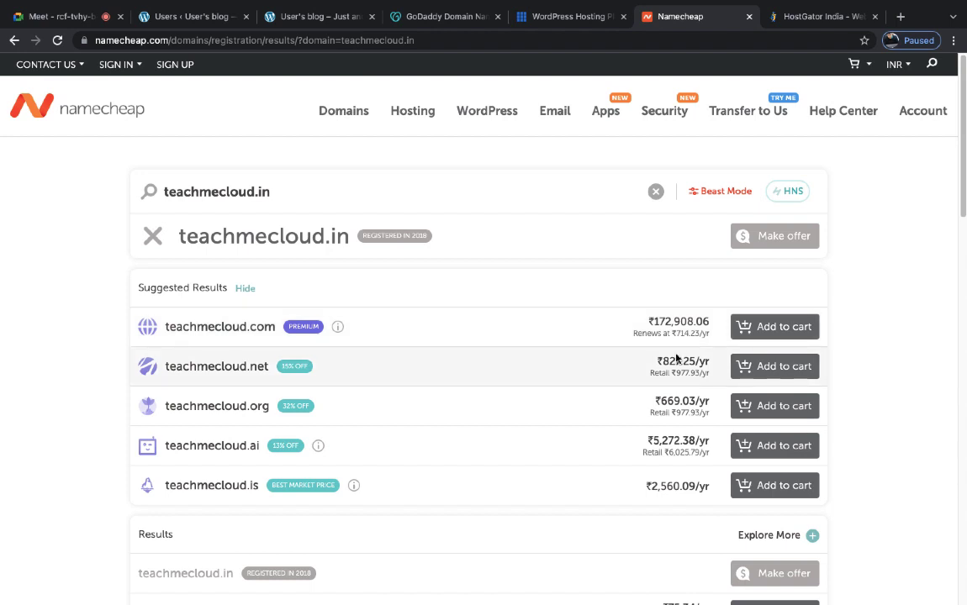
mouse_move(319, 330)
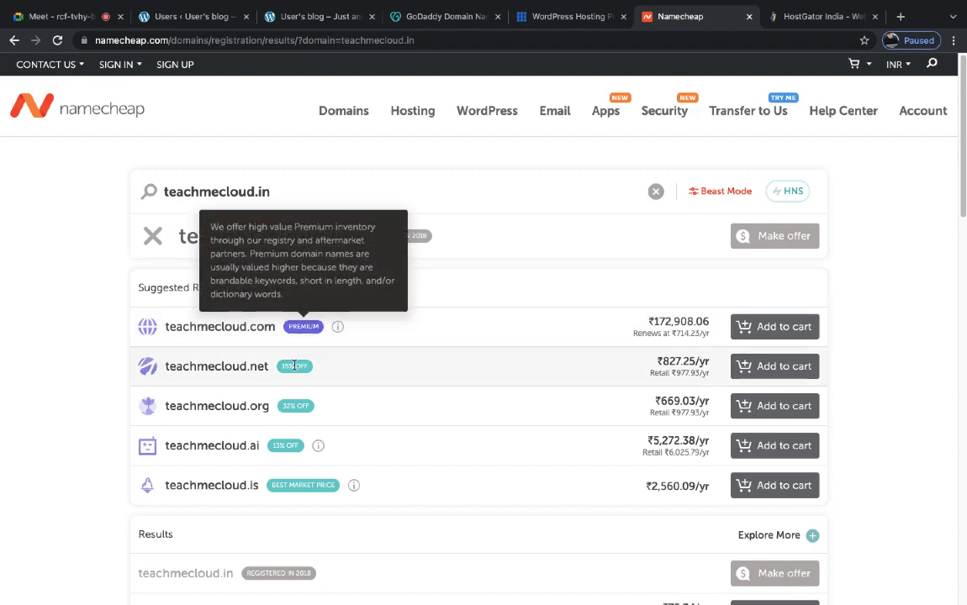
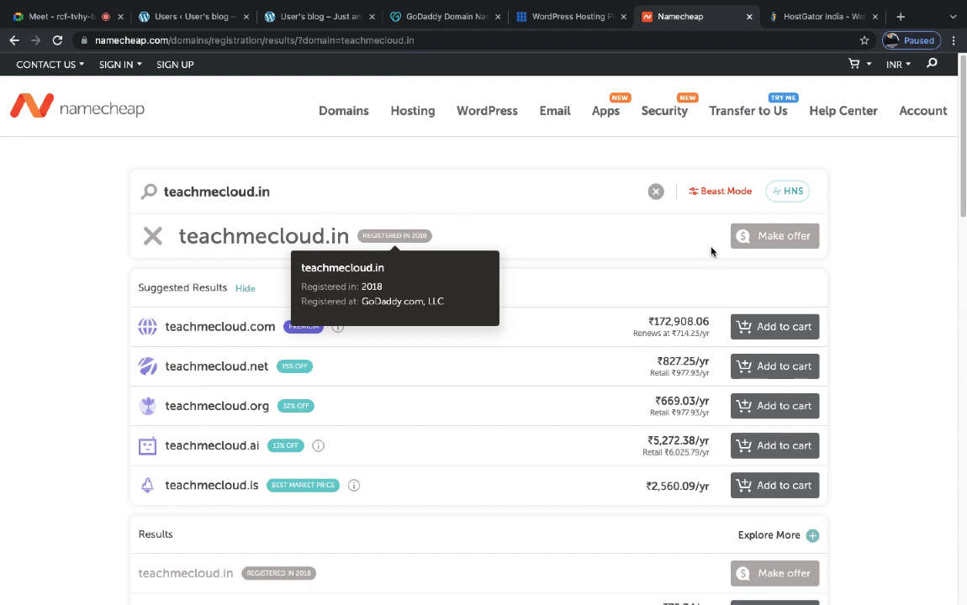
- Offer $100 for teachmecloud.in, then change it to 200 after the $199 minimum warning
left_click(782, 236)
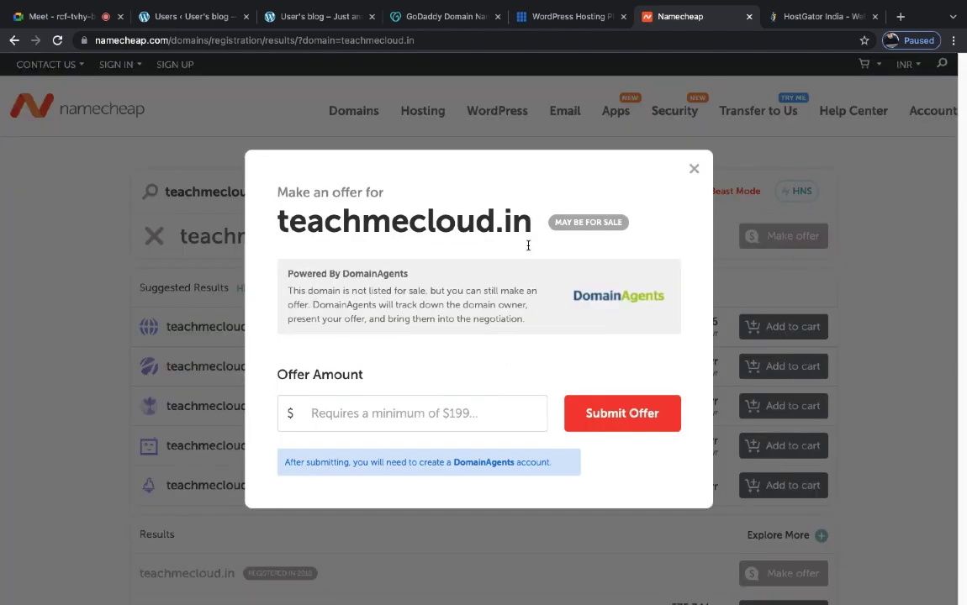
left_click(383, 411)
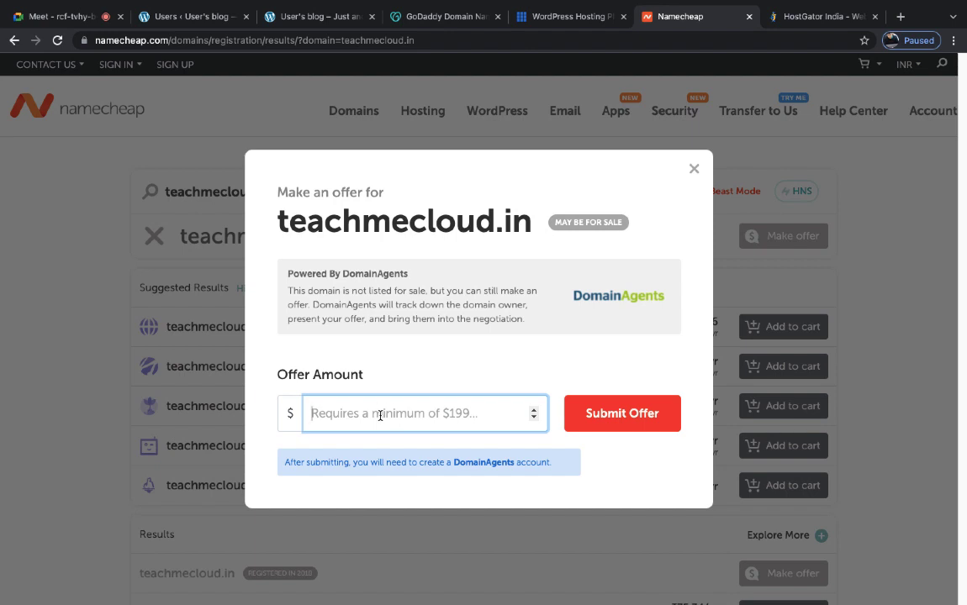
type("100")
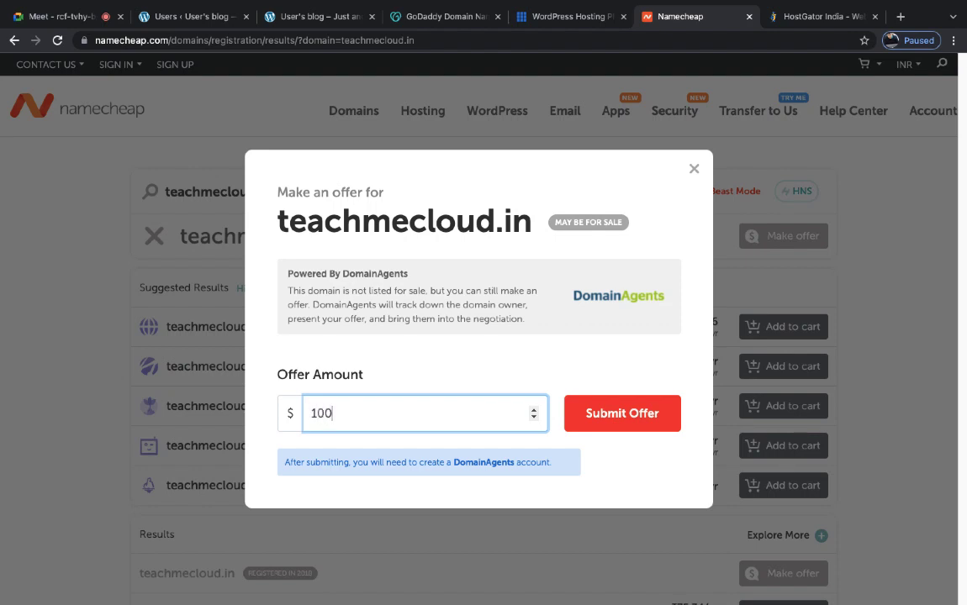
left_click(605, 416)
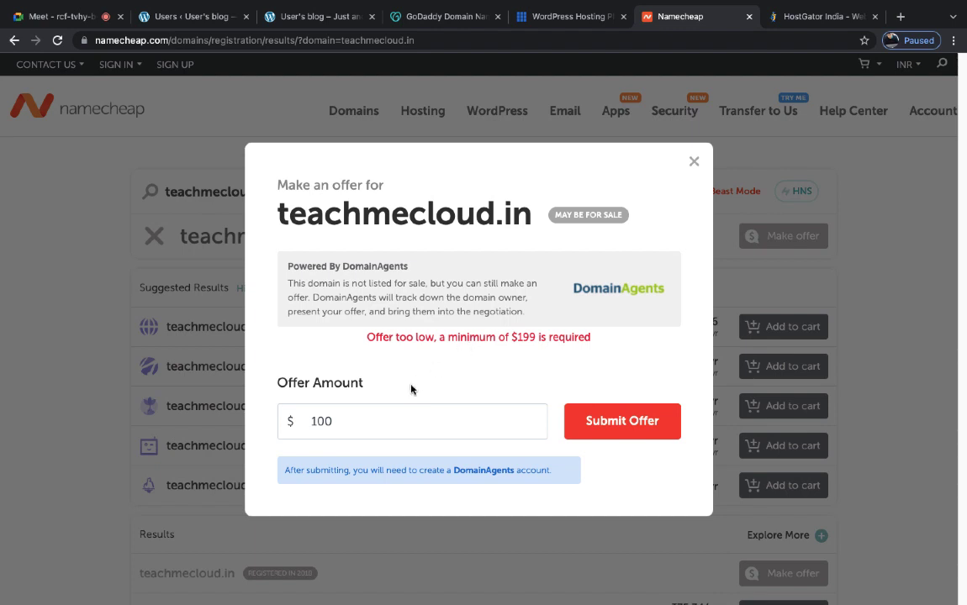
left_click(379, 423)
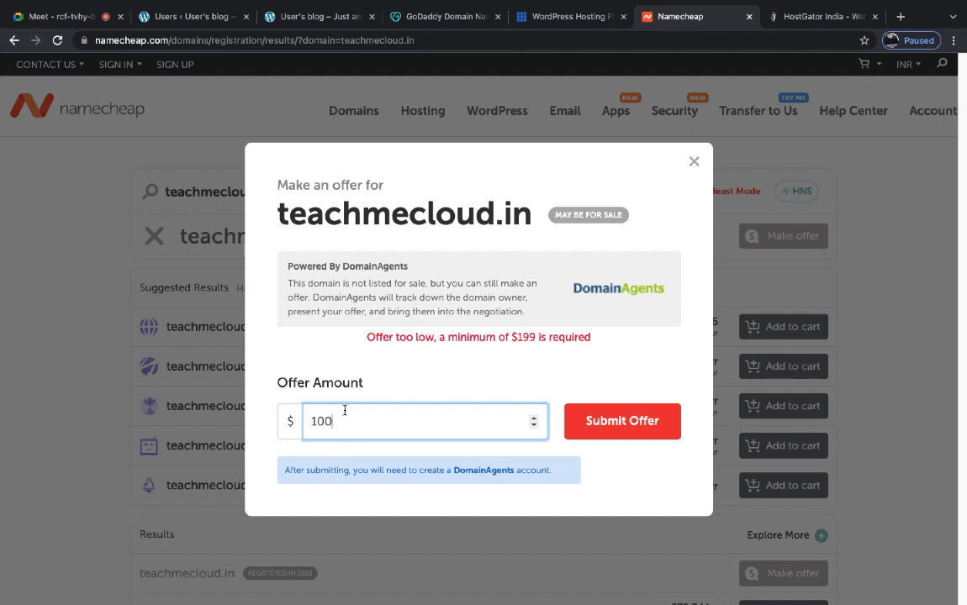
key("BackSpace")
key("BackSpace")
key("BackSpace")
type("200")
- Submit the $200 offer, back out of the DomainAgents step, and close the offer form and Namecheap tab
left_click(614, 420)
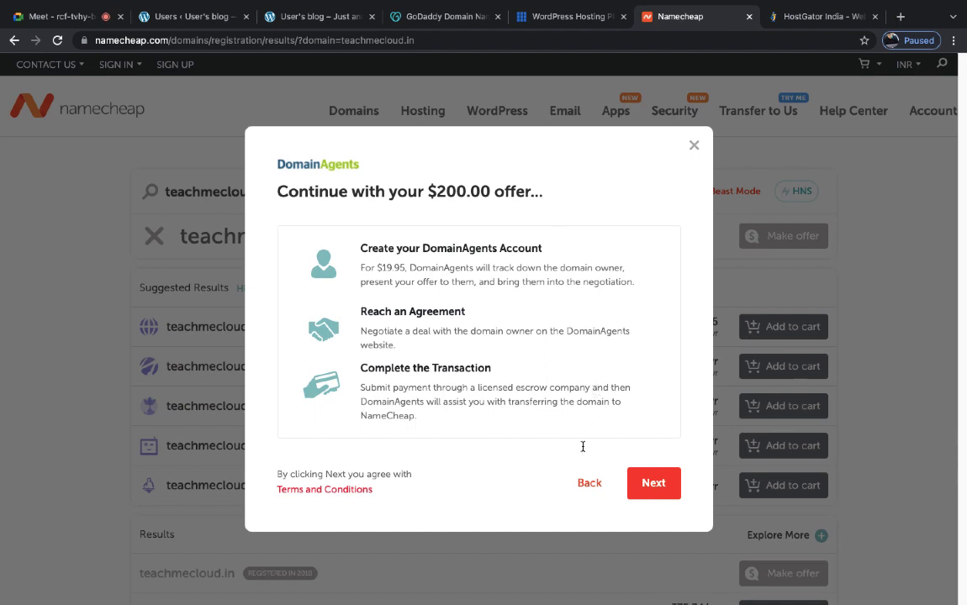
left_click(588, 492)
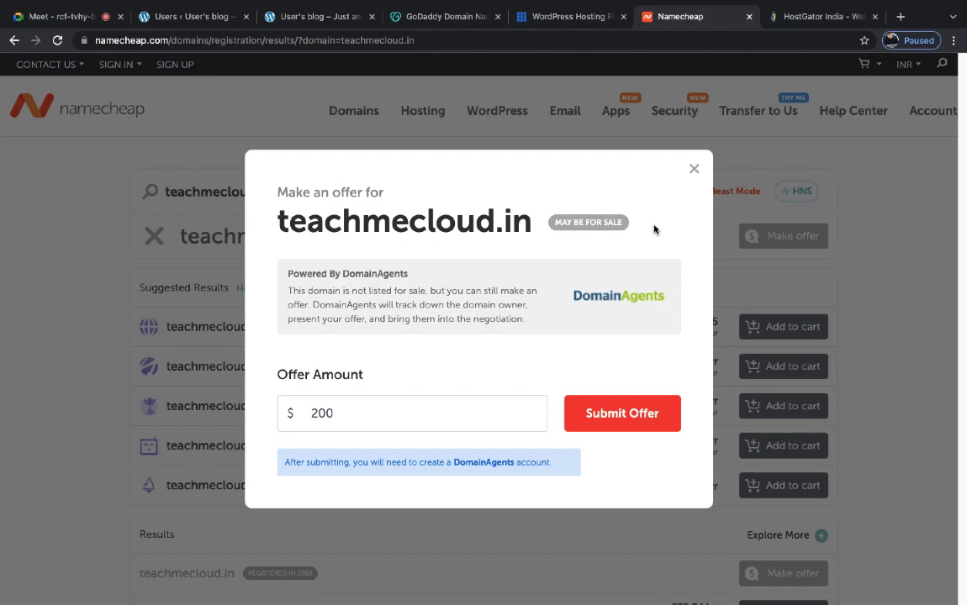
left_click(694, 168)
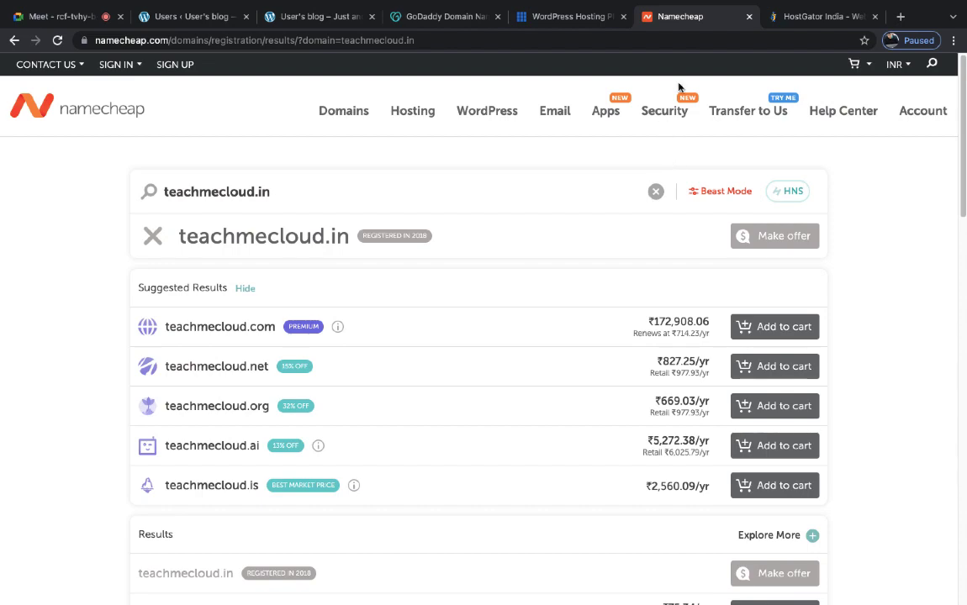
left_click(749, 17)
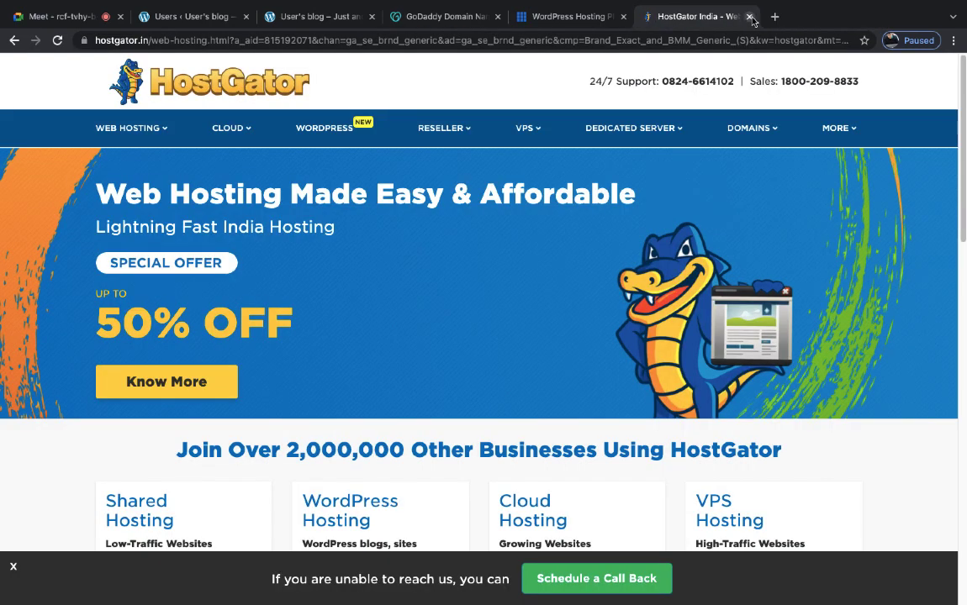
- Close the HostGator and Bluehost tabs and go to GoDaddy's My Products list
left_click(749, 16)
left_click(750, 17)
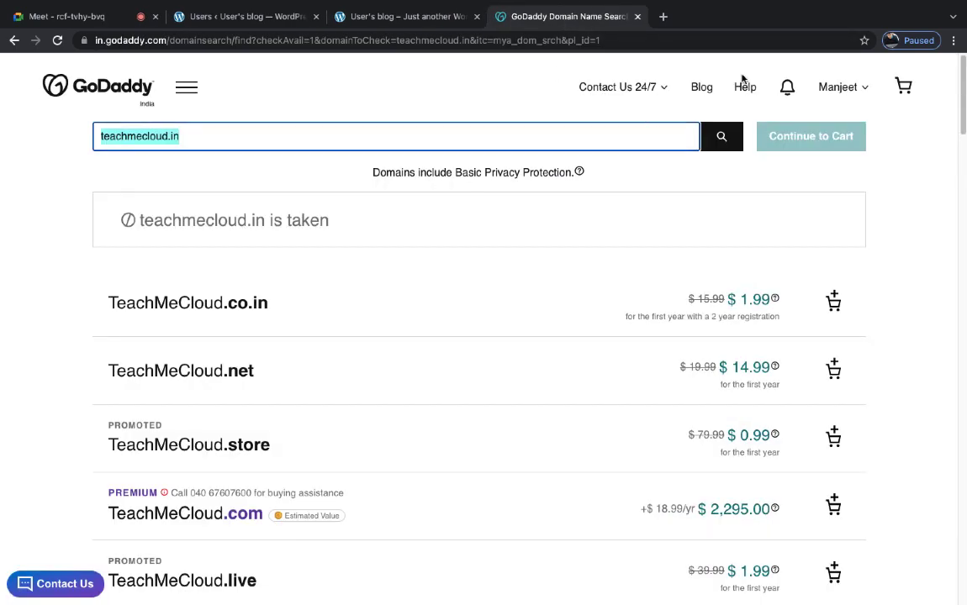
left_click(833, 89)
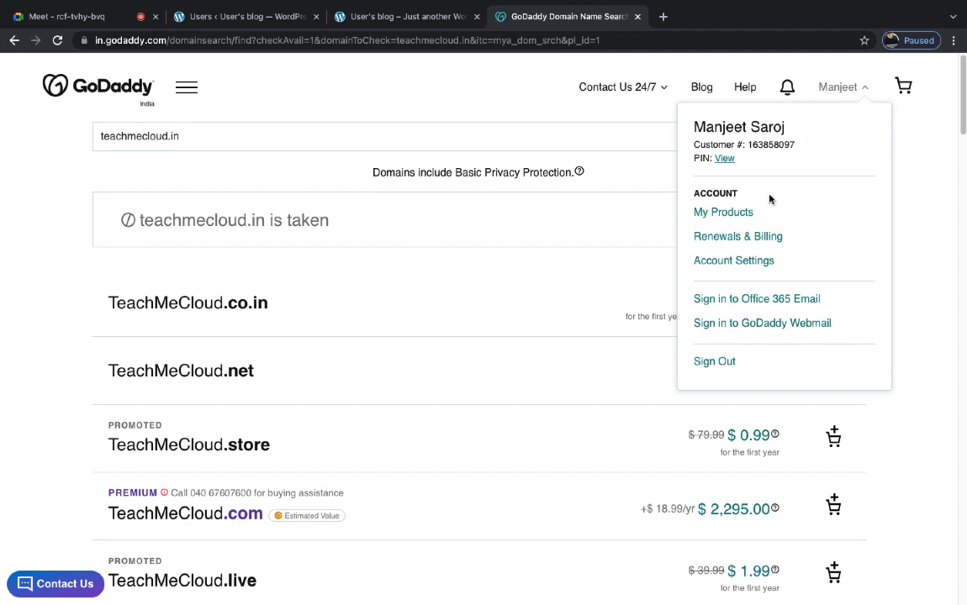
left_click(729, 216)
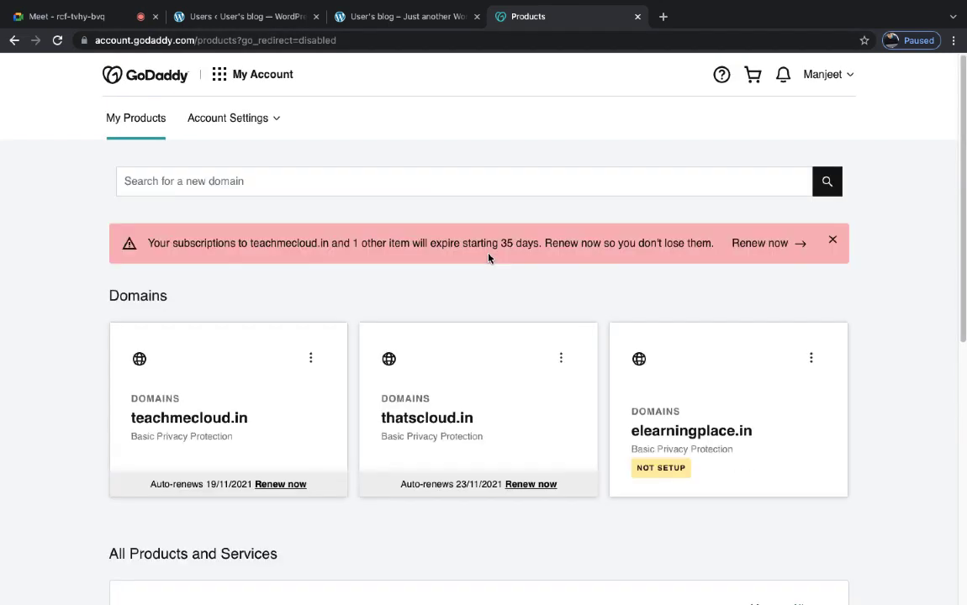
left_click(189, 423)
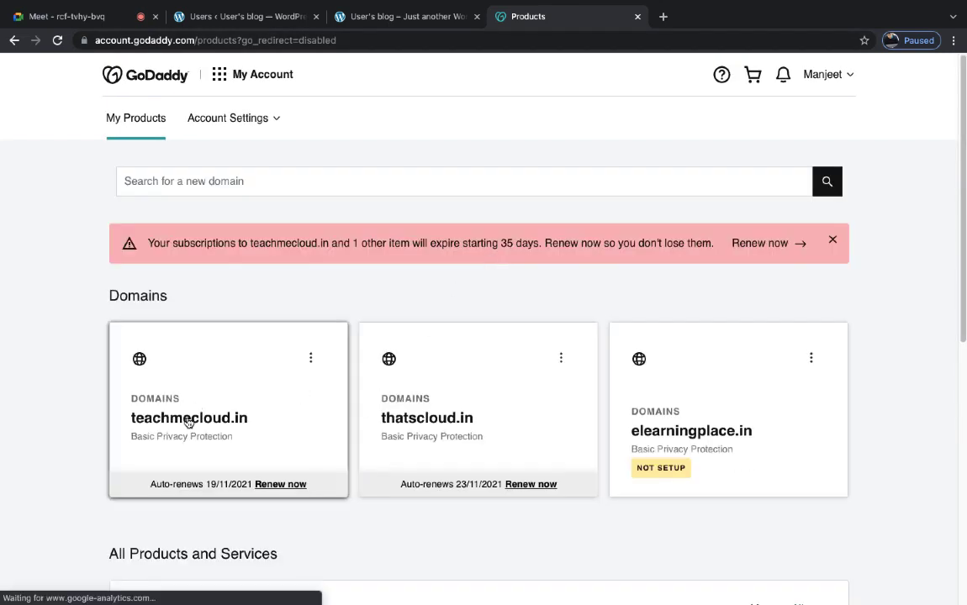
- Open elearningplace.in and browse its ways-to-use page
left_click(690, 433)
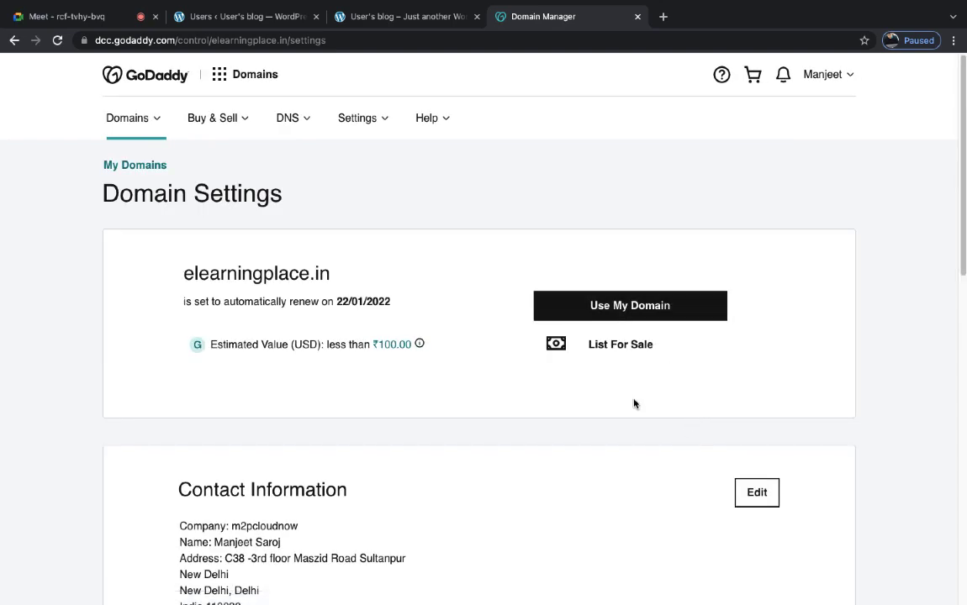
scroll(634, 405, "down", 2)
scroll(634, 405, "down", 2)
scroll(633, 402, "up", 4)
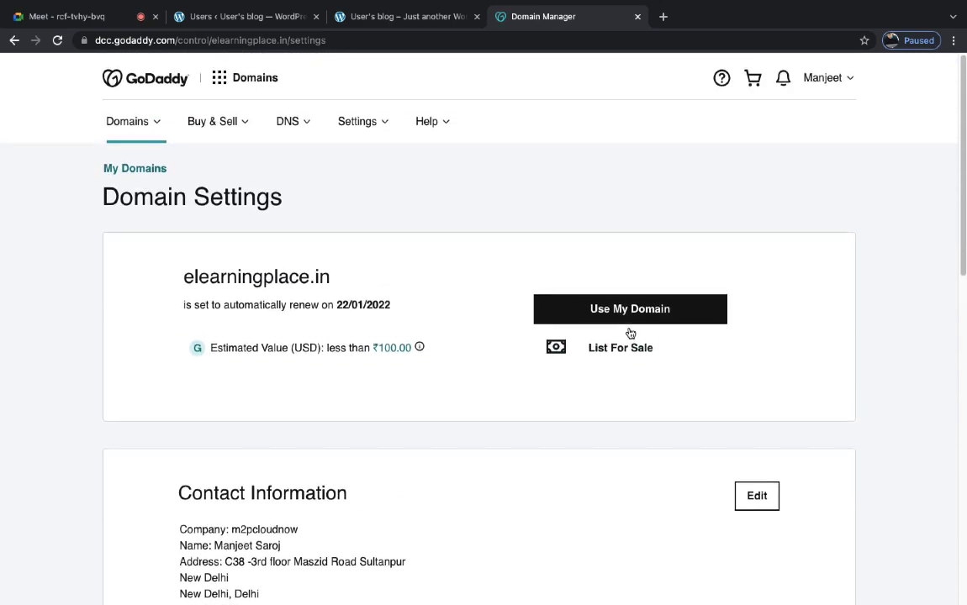
left_click(625, 311)
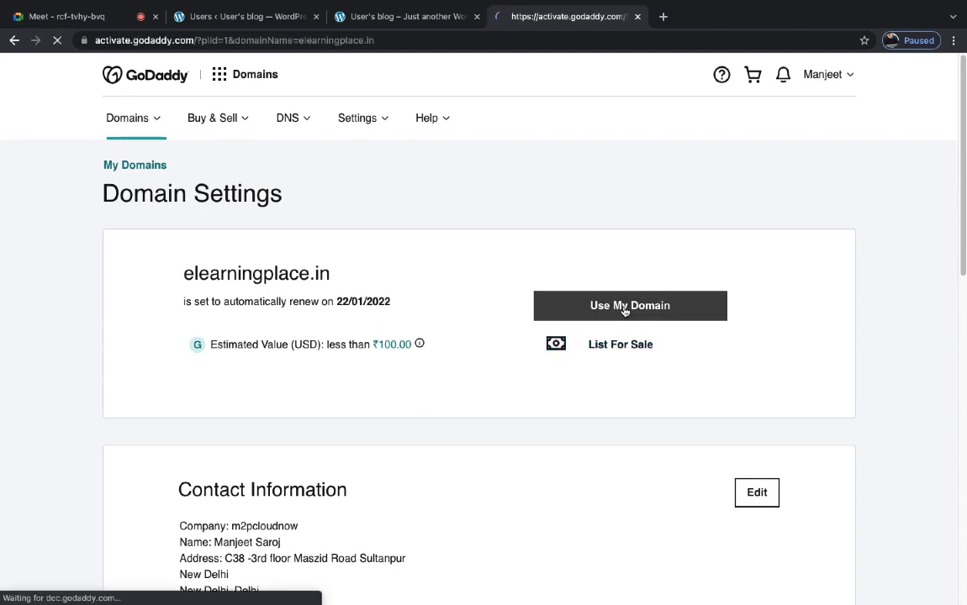
scroll(615, 427, "down", 2)
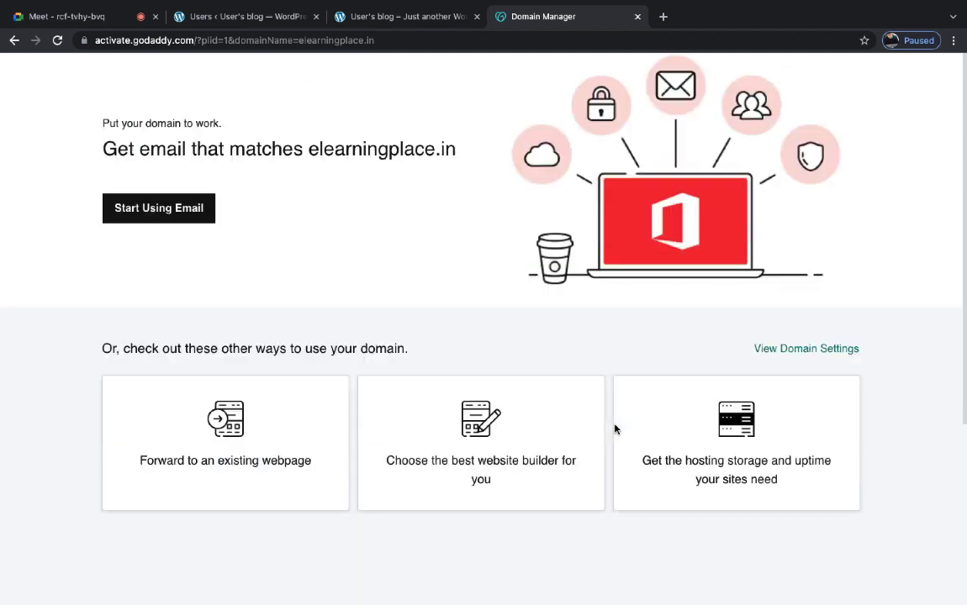
scroll(615, 427, "down", 2)
scroll(616, 427, "up", 4)
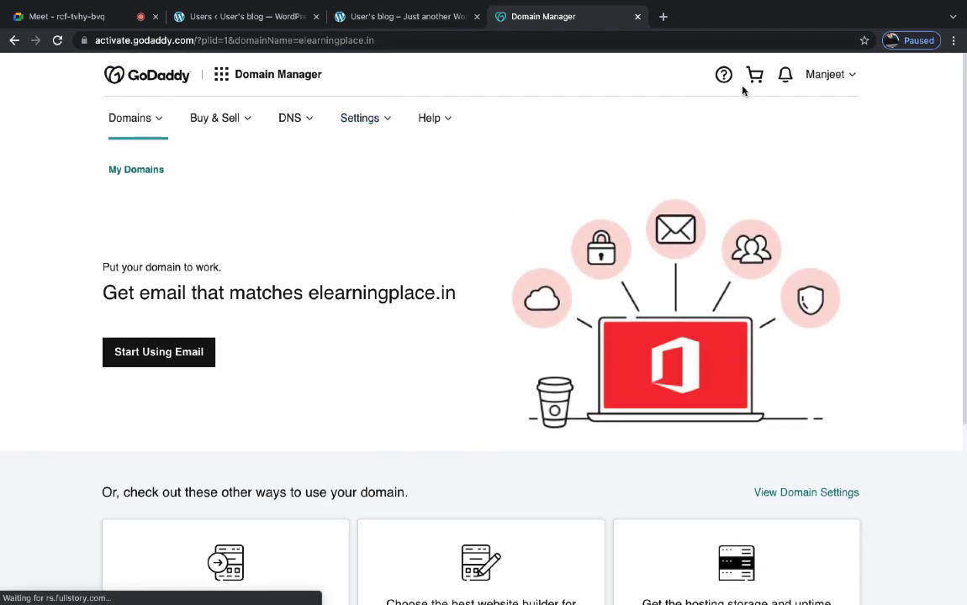
- Return to My Products and reopen elearningplace.in's domain settings down to Additional Settings
left_click(841, 78)
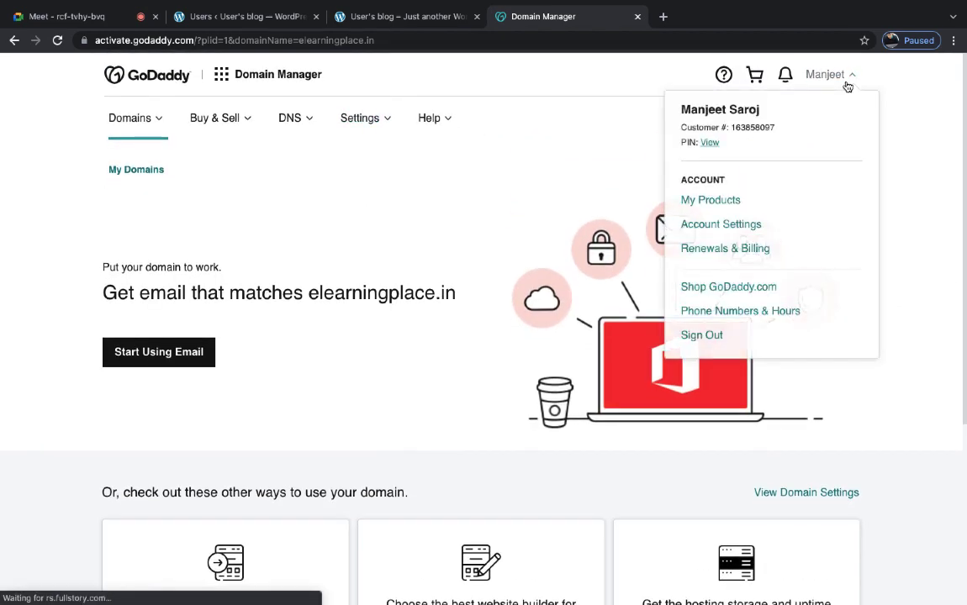
left_click(719, 200)
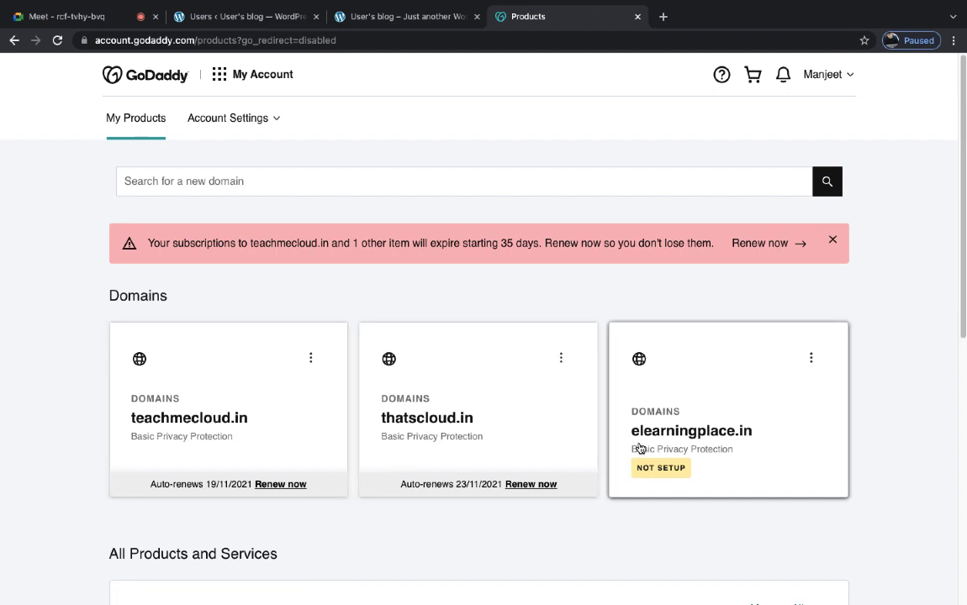
left_click(662, 433)
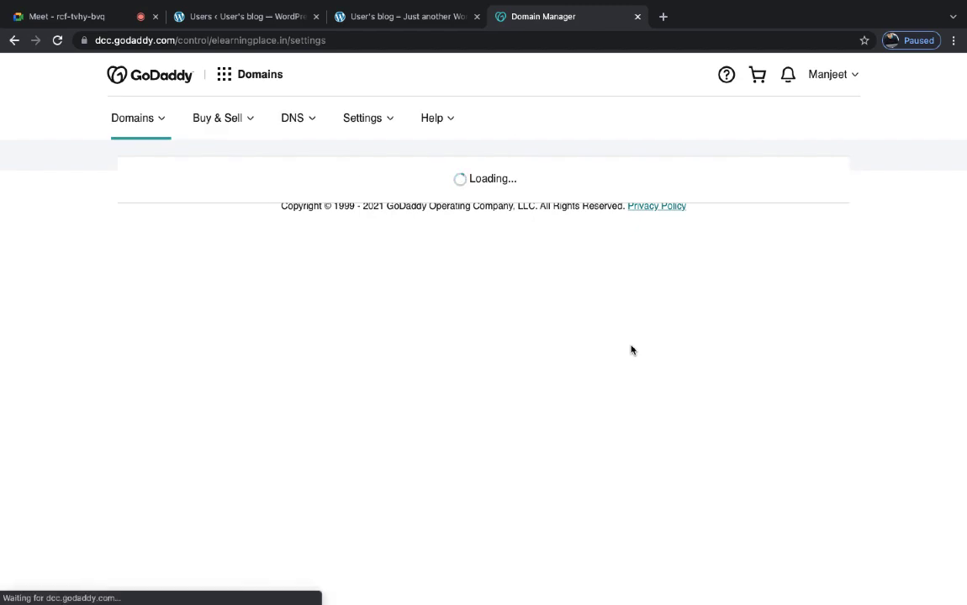
scroll(475, 464, "down", 4)
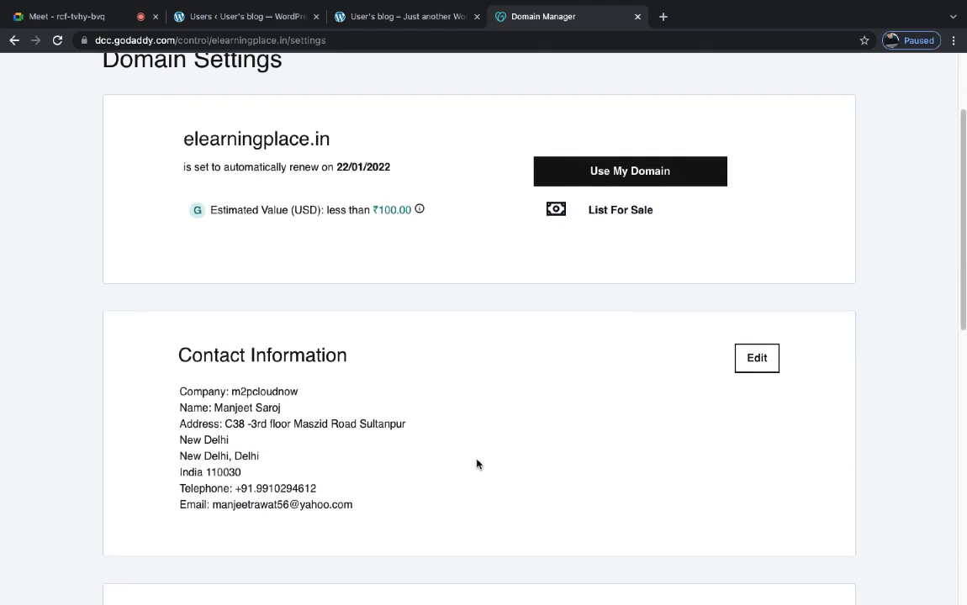
scroll(476, 465, "down", 6)
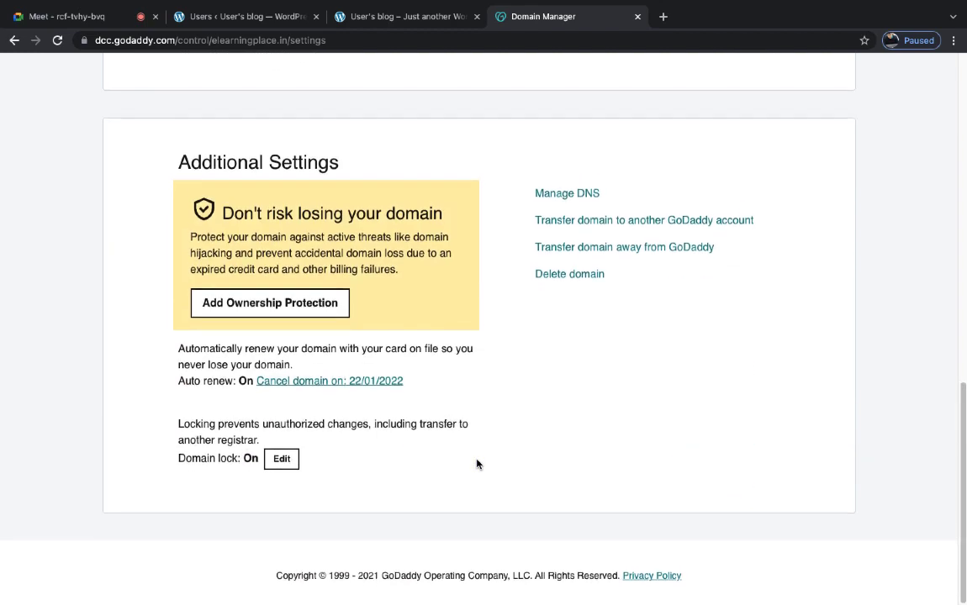
- Open elearningplace.in's DNS records and delete the MS, asuid and asuid.www TXT records
left_click(567, 202)
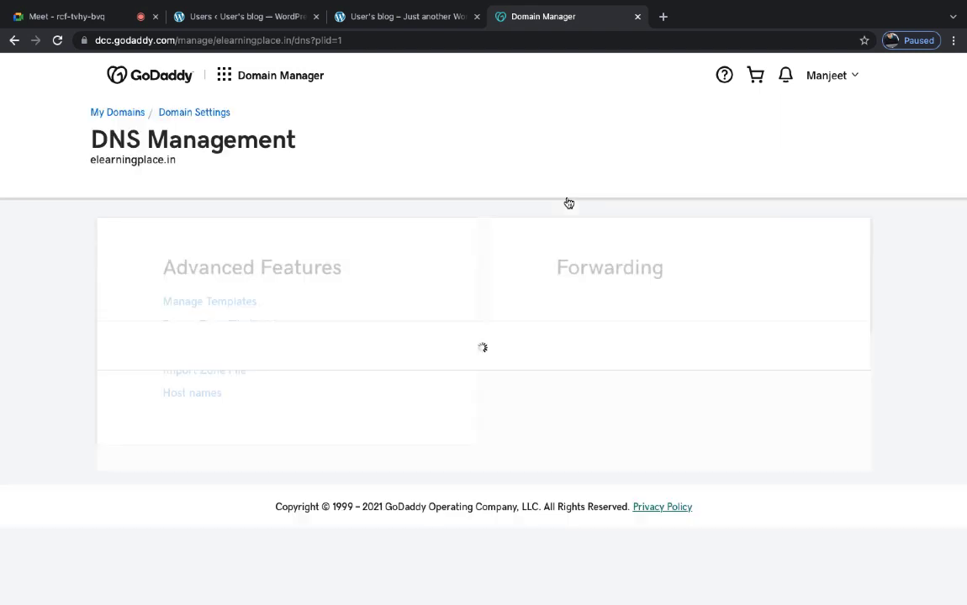
scroll(496, 353, "down", 2)
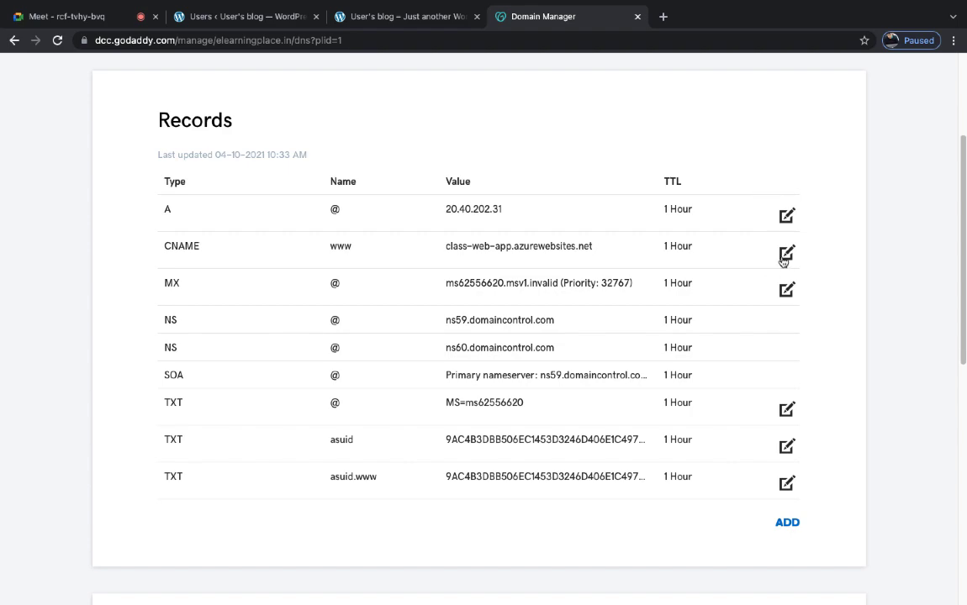
left_click(786, 411)
left_click(788, 412)
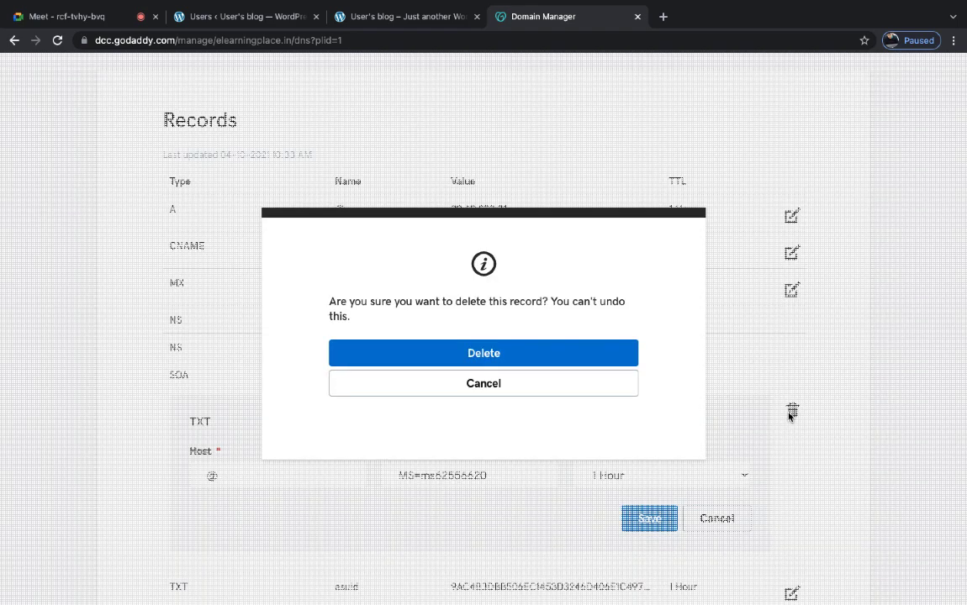
left_click(594, 354)
left_click(787, 411)
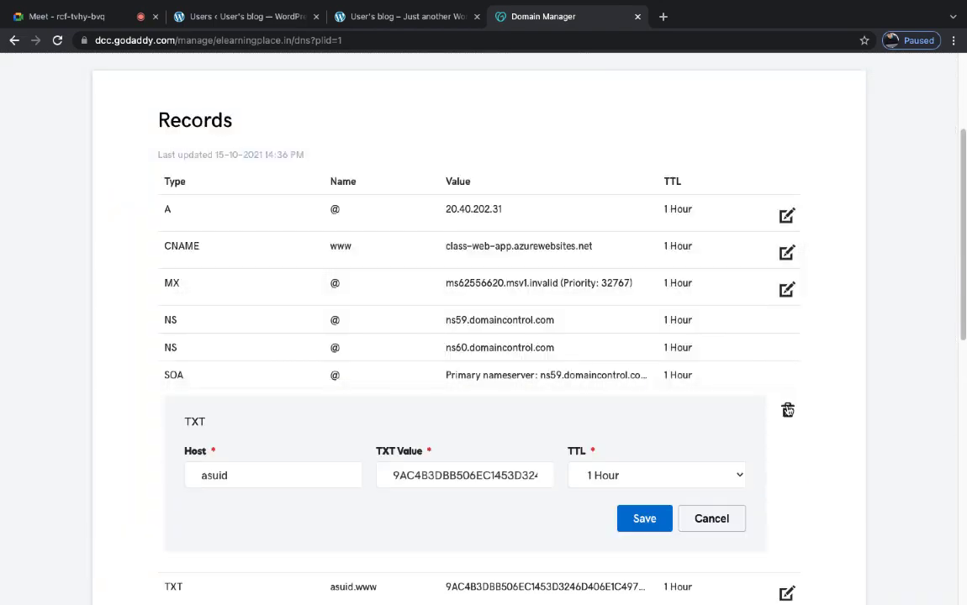
left_click(788, 411)
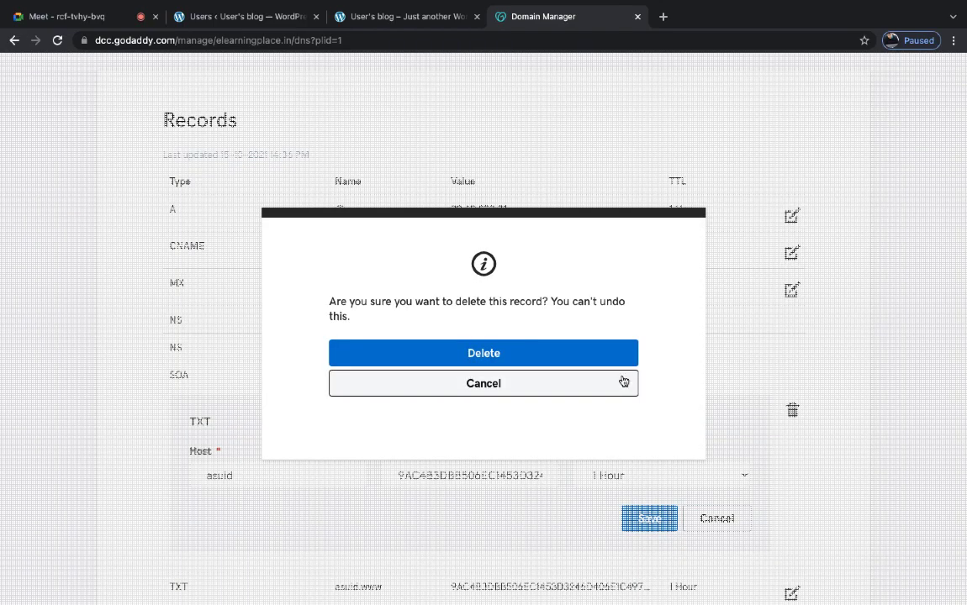
left_click(598, 362)
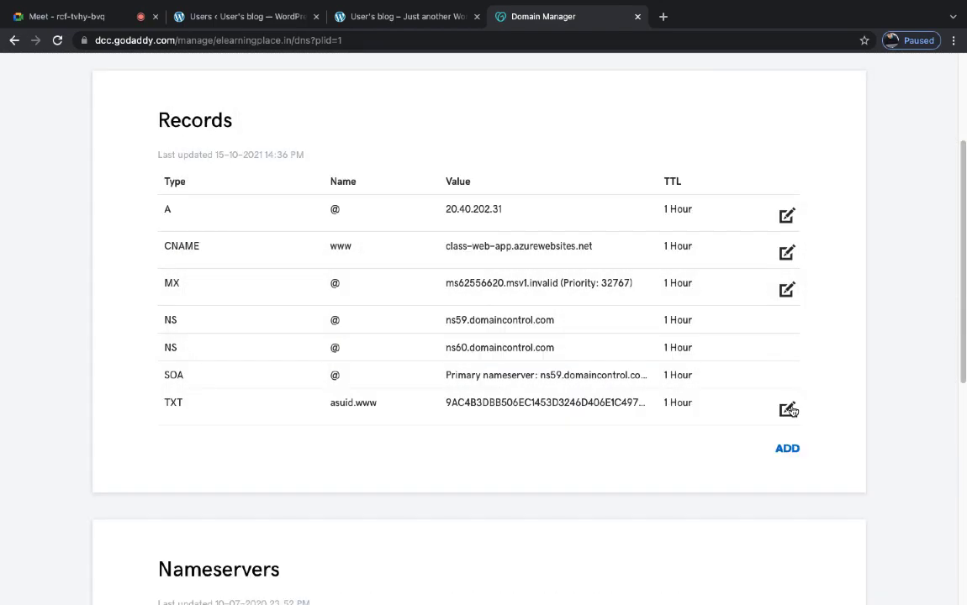
left_click(787, 410)
left_click(788, 411)
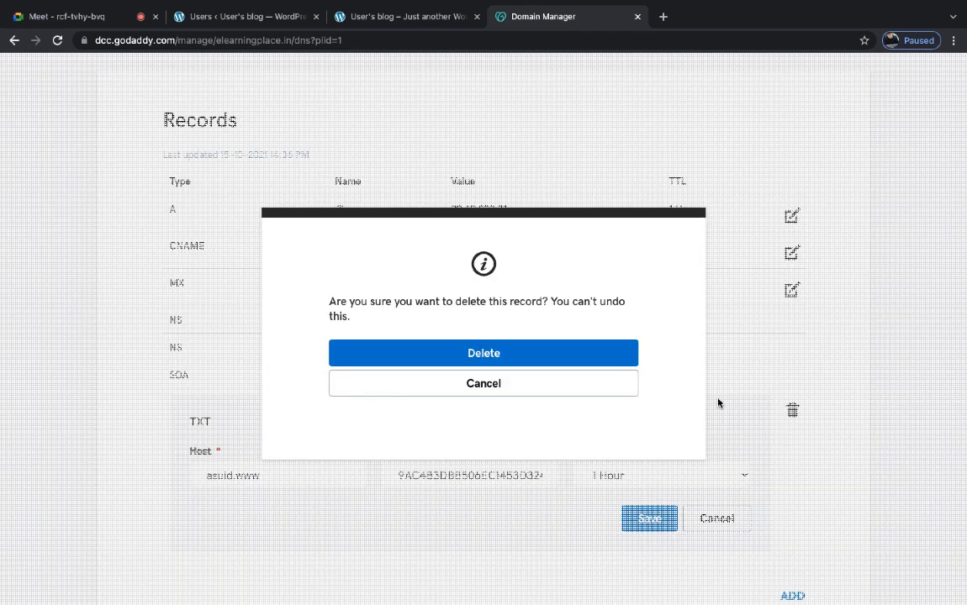
left_click(604, 357)
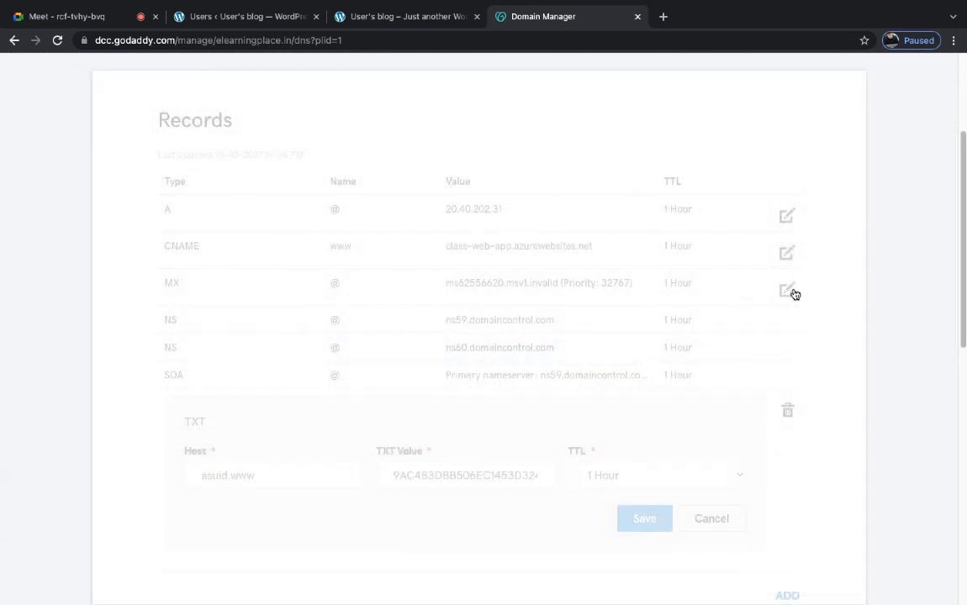
- Delete the MX, CNAME and old A records, leaving only NS and SOA
left_click(788, 290)
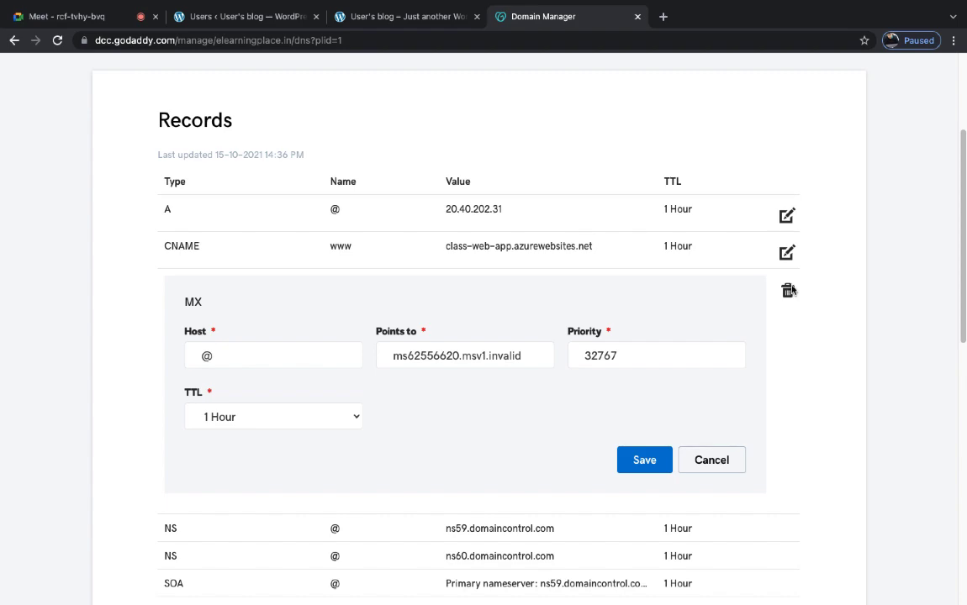
left_click(789, 291)
left_click(628, 359)
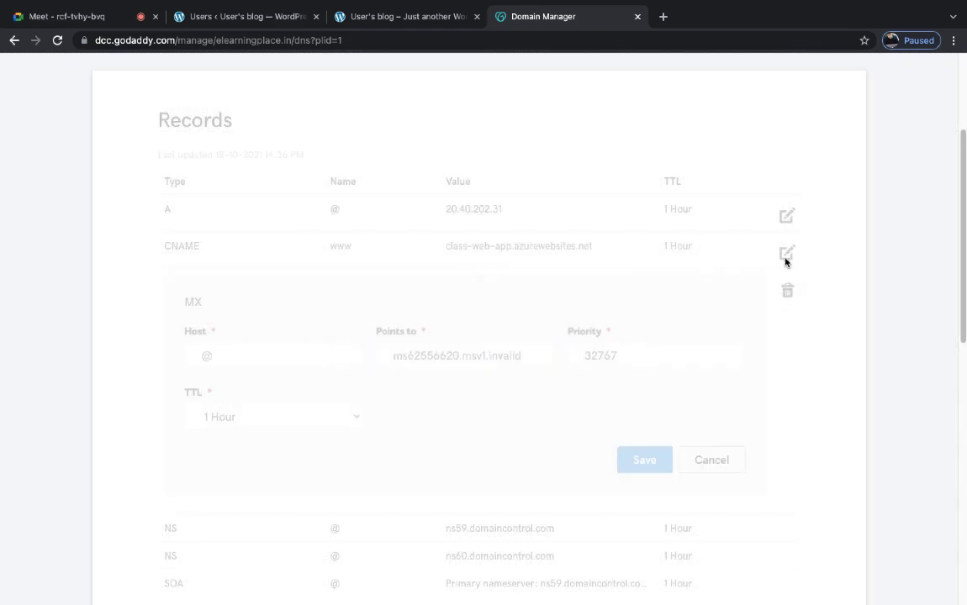
left_click(786, 253)
left_click(787, 255)
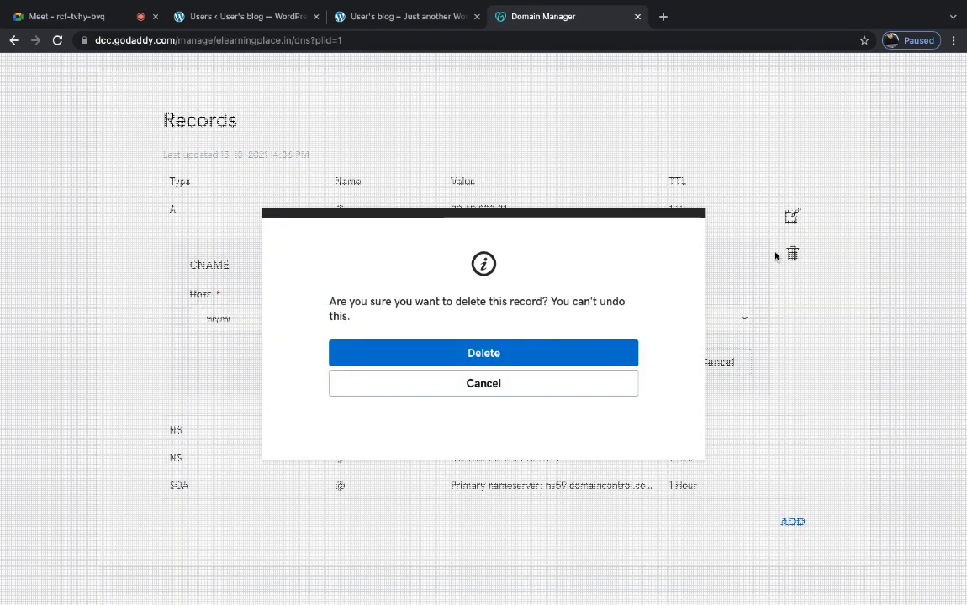
left_click(577, 357)
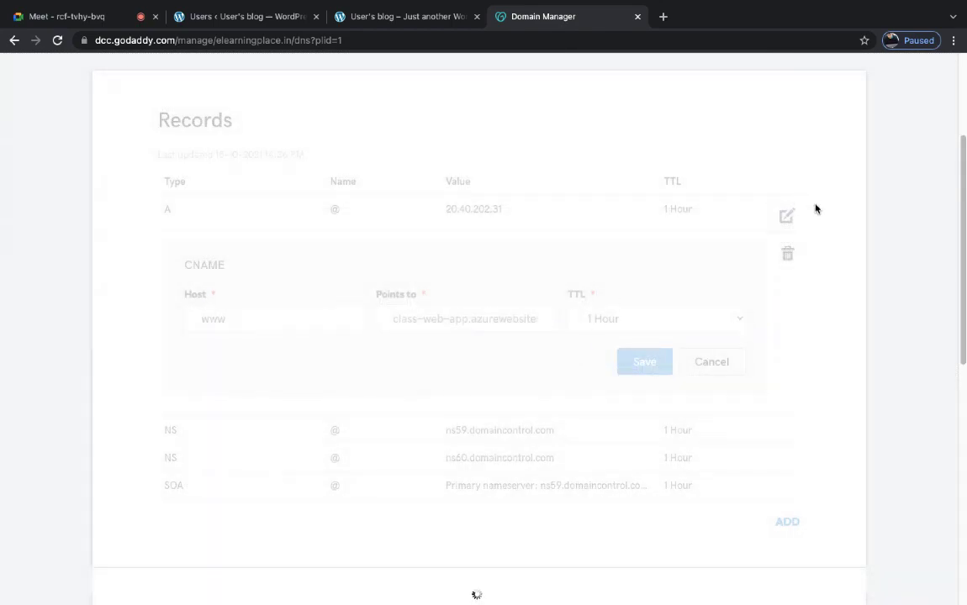
left_click(788, 216)
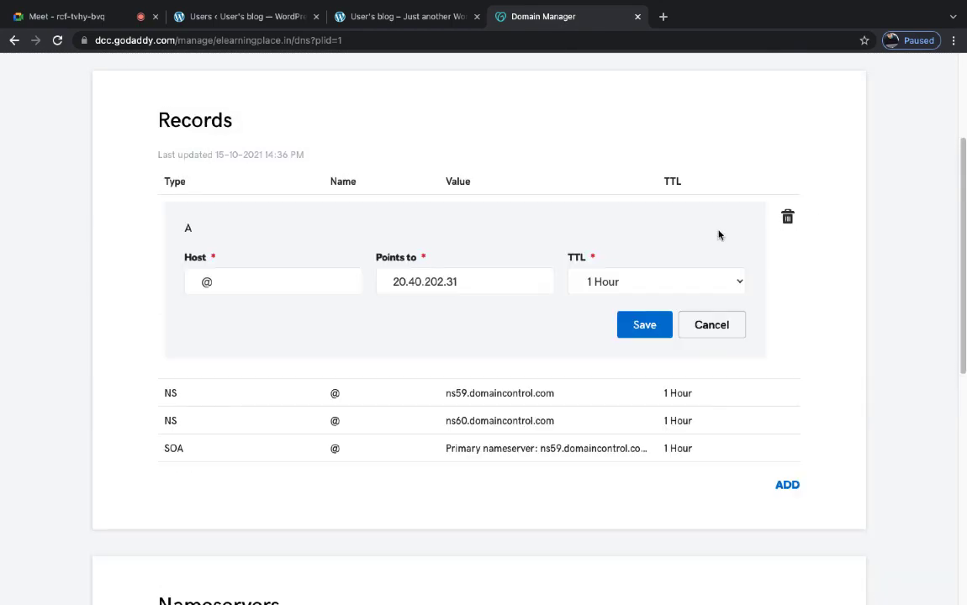
left_click(785, 218)
left_click(511, 353)
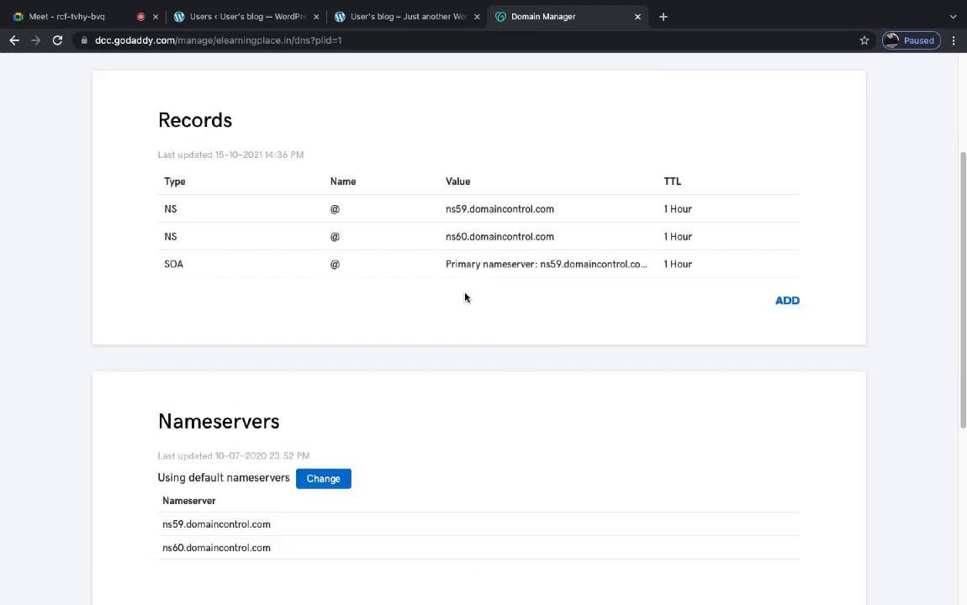
scroll(370, 194, "up", 3)
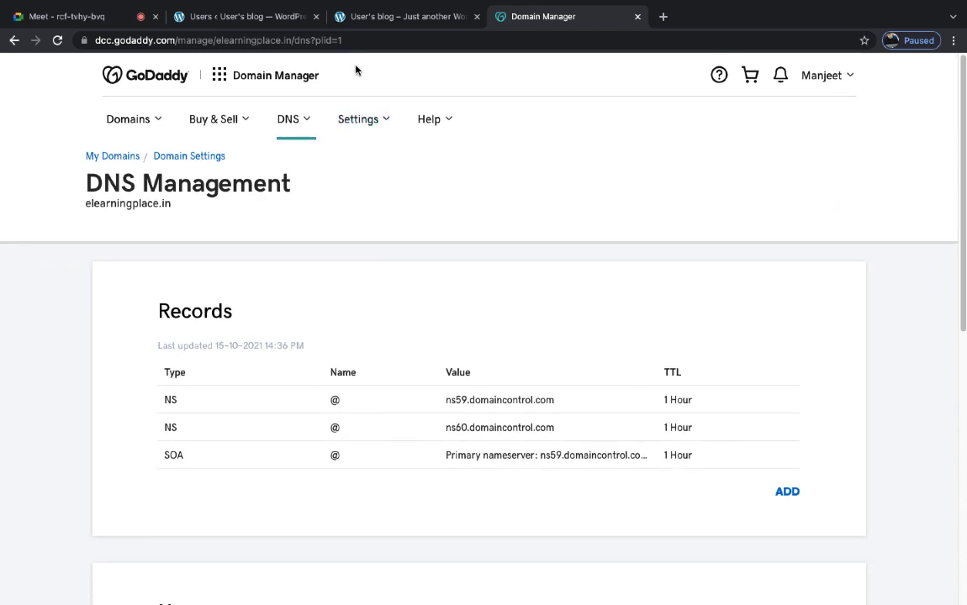
- Copy the blog's IP address 54.145.44.51 from the WordPress tab
left_click(384, 17)
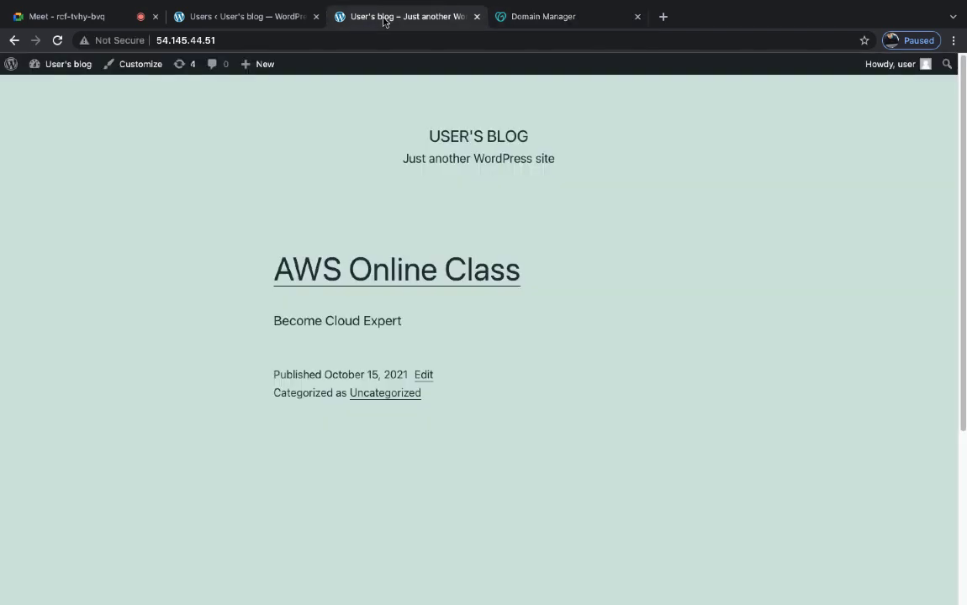
left_click(224, 40)
right_click(194, 39)
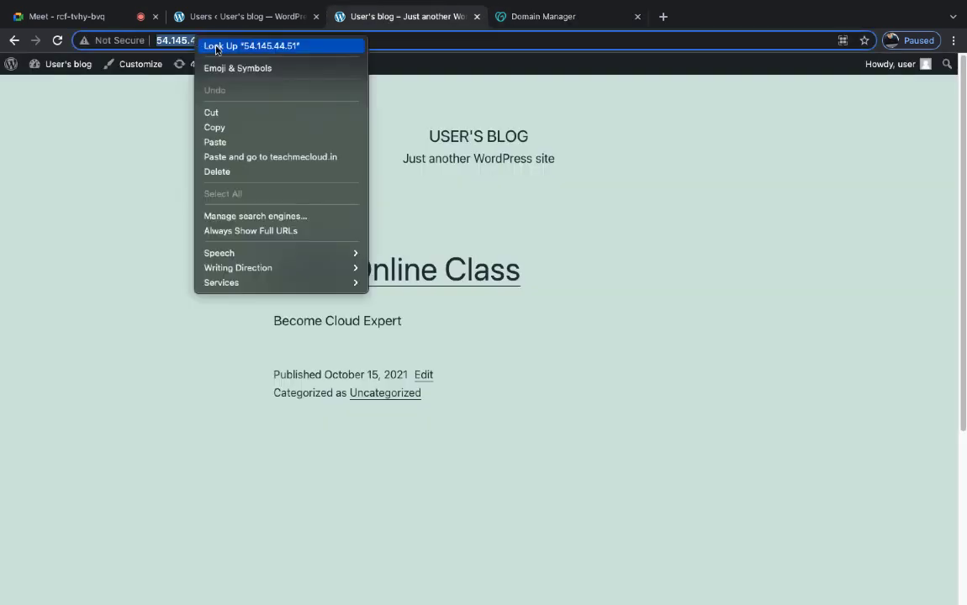
left_click(212, 126)
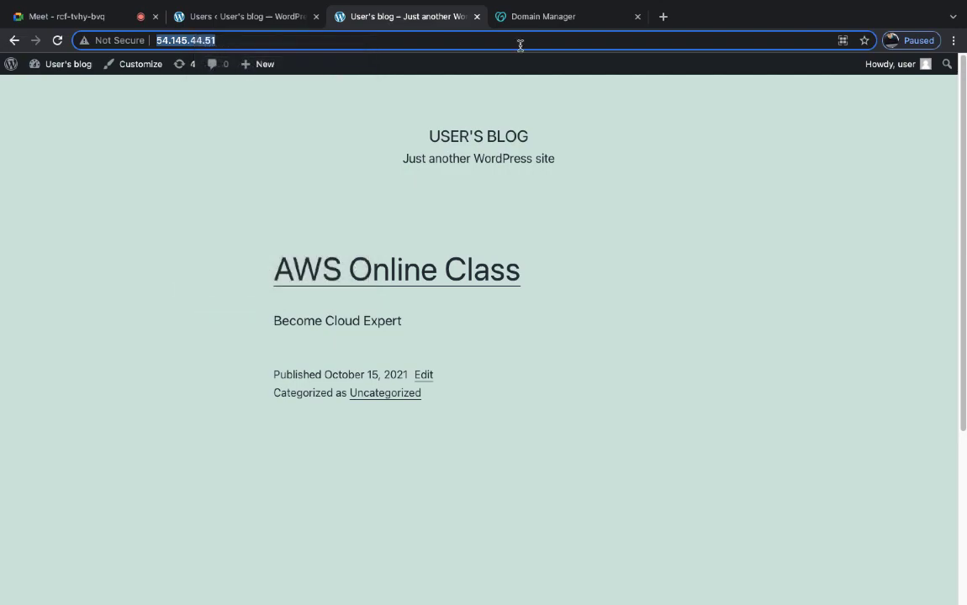
- Start a new DNS record of type A with host @
left_click(552, 17)
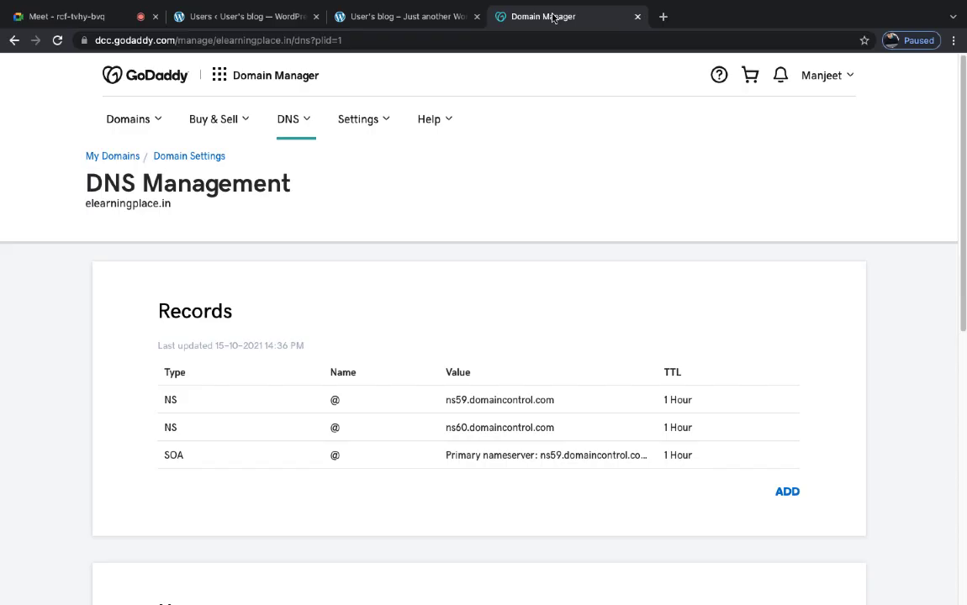
left_click(787, 491)
scroll(335, 471, "down", 3)
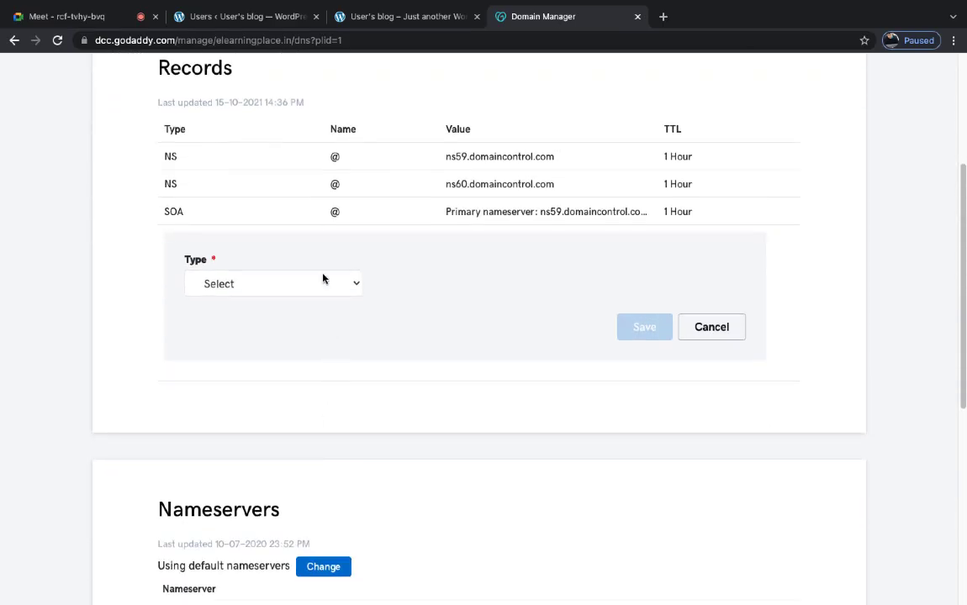
left_click(311, 286)
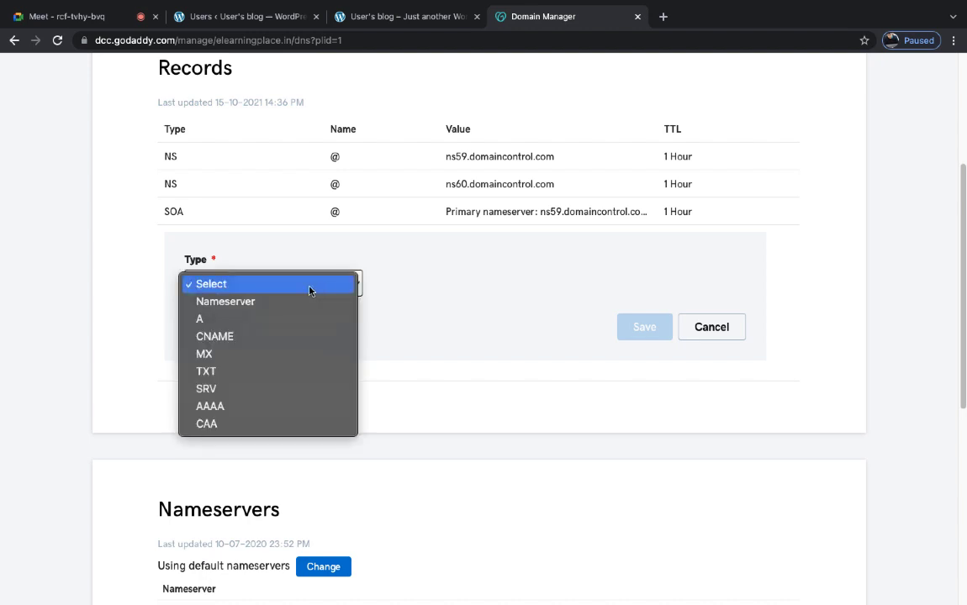
left_click(199, 319)
left_click(410, 281)
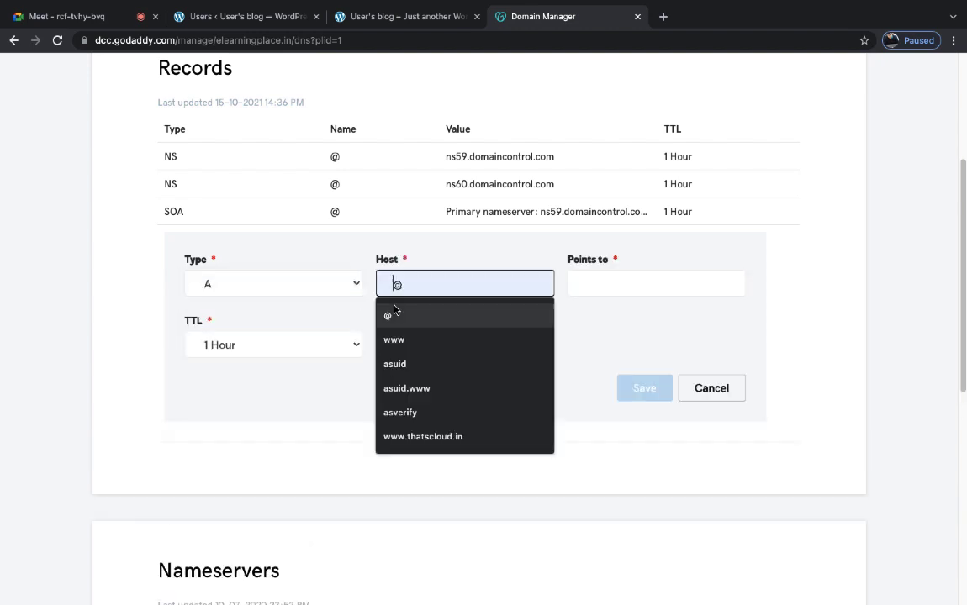
left_click(391, 314)
- Point the A record to 54.145.44.51 with a custom 3600-second TTL and save it
left_click(613, 280)
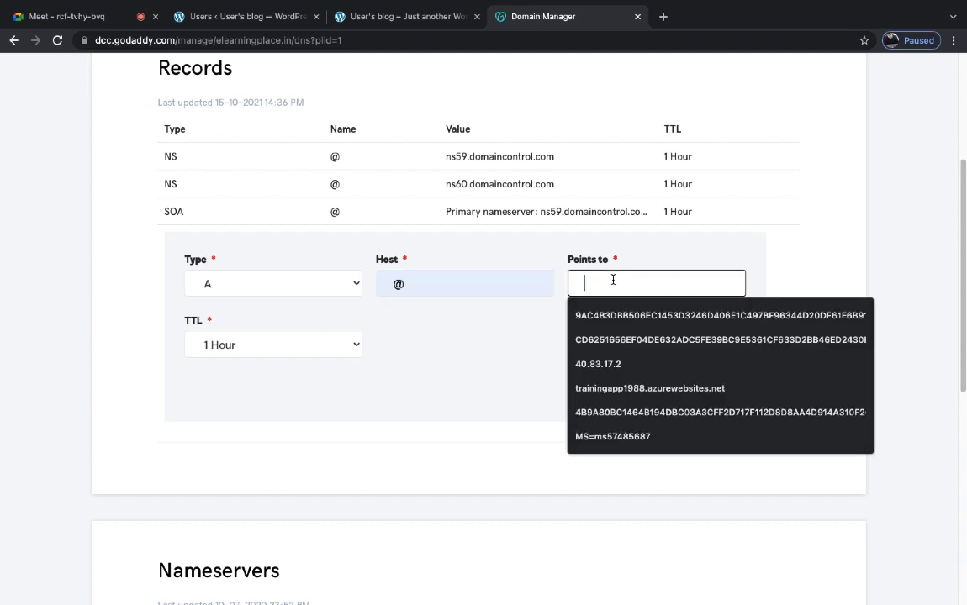
key("ctrl+v")
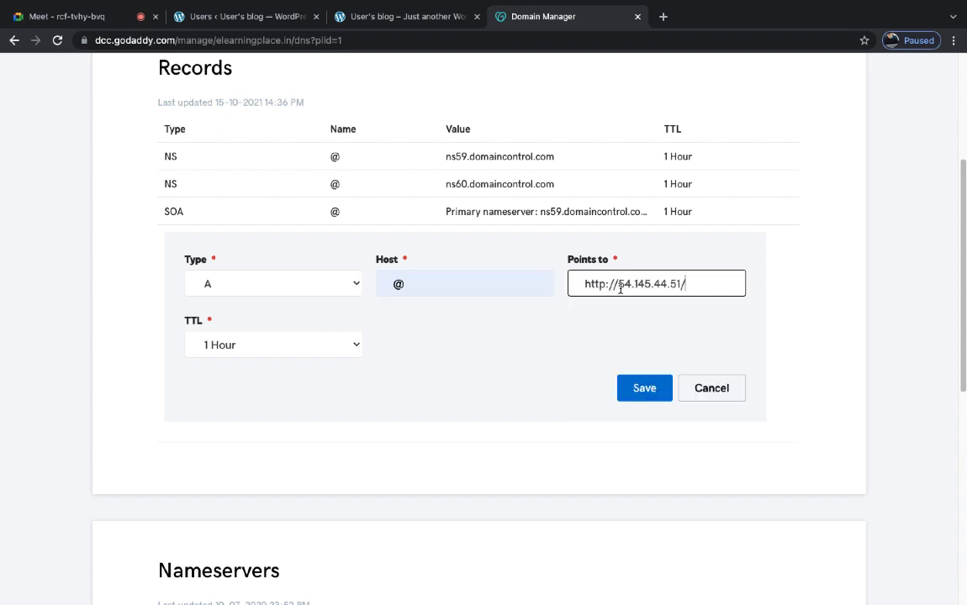
key("BackSpace")
key("BackSpace")
key("BackSpace")
key("BackSpace")
key("BackSpace")
key("BackSpace")
key("BackSpace")
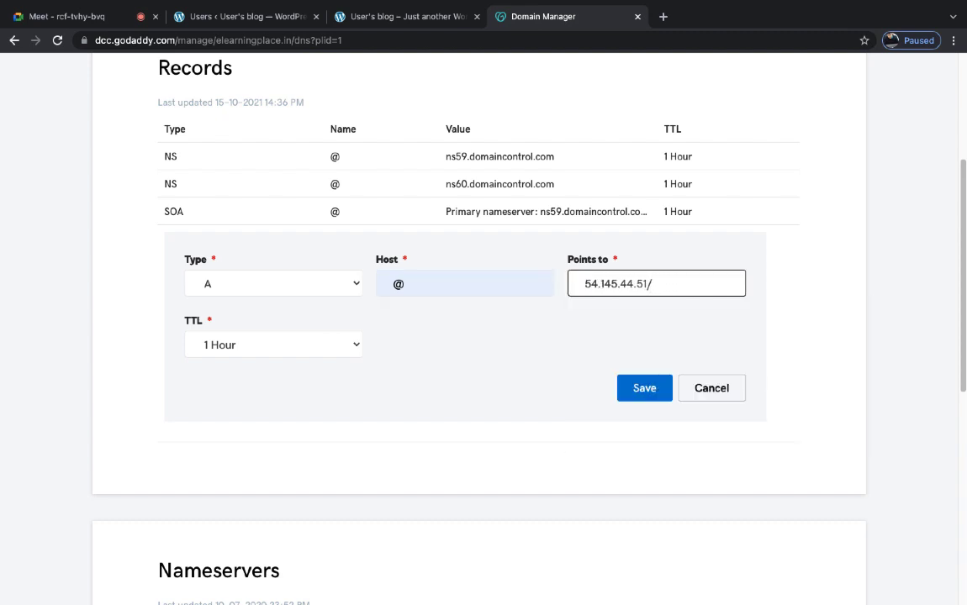
left_click(700, 284)
key("BackSpace")
left_click(324, 345)
left_click(281, 416)
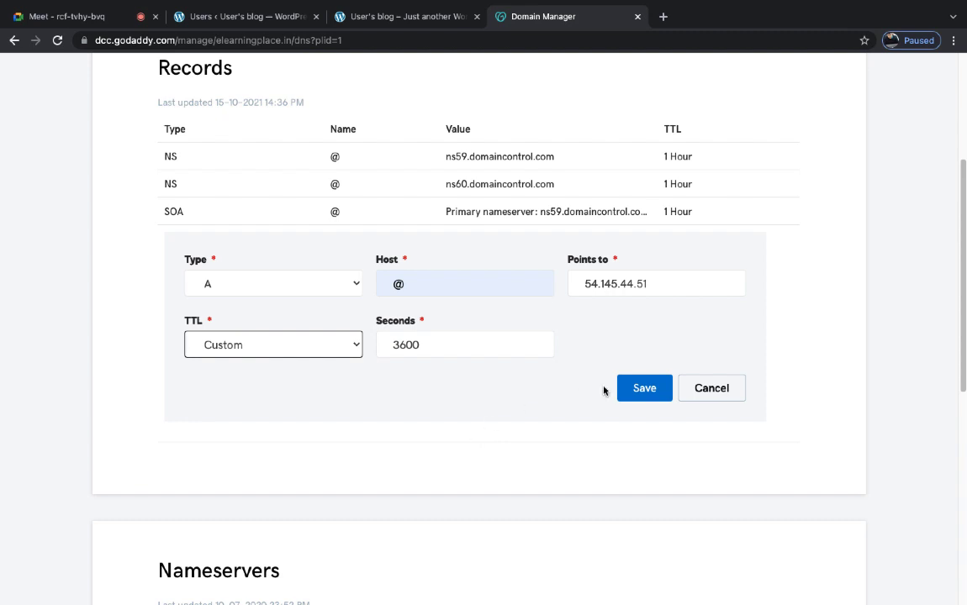
left_click(643, 389)
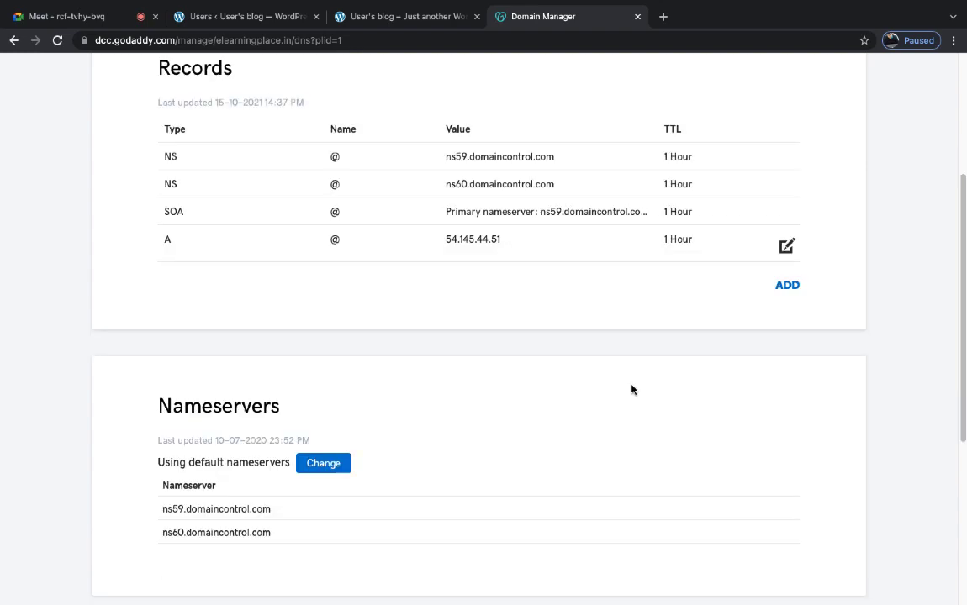
scroll(424, 92, "up", 3)
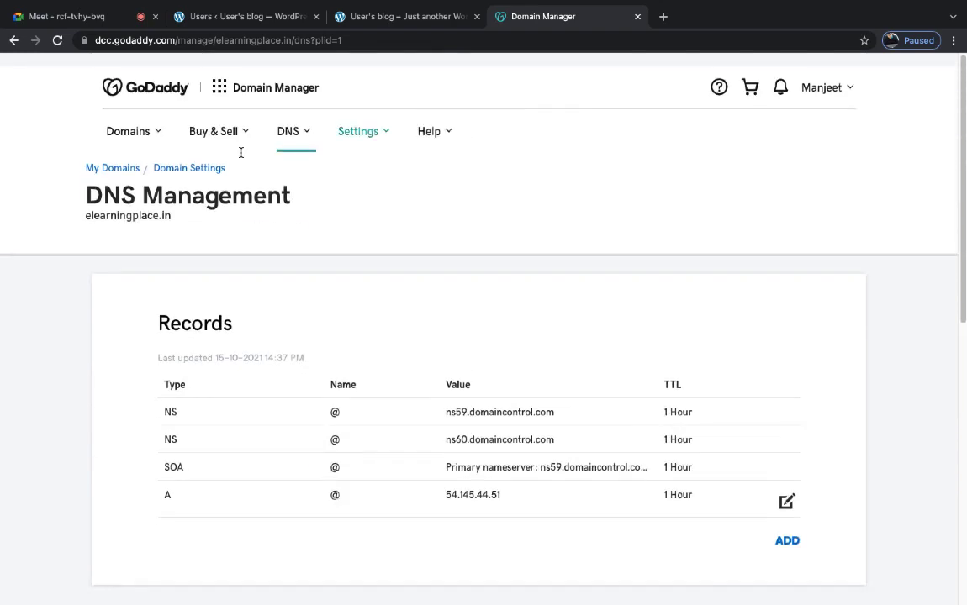
- Copy elearningplace.in and load it in a new browser tab
left_click_drag(175, 211, 77, 204)
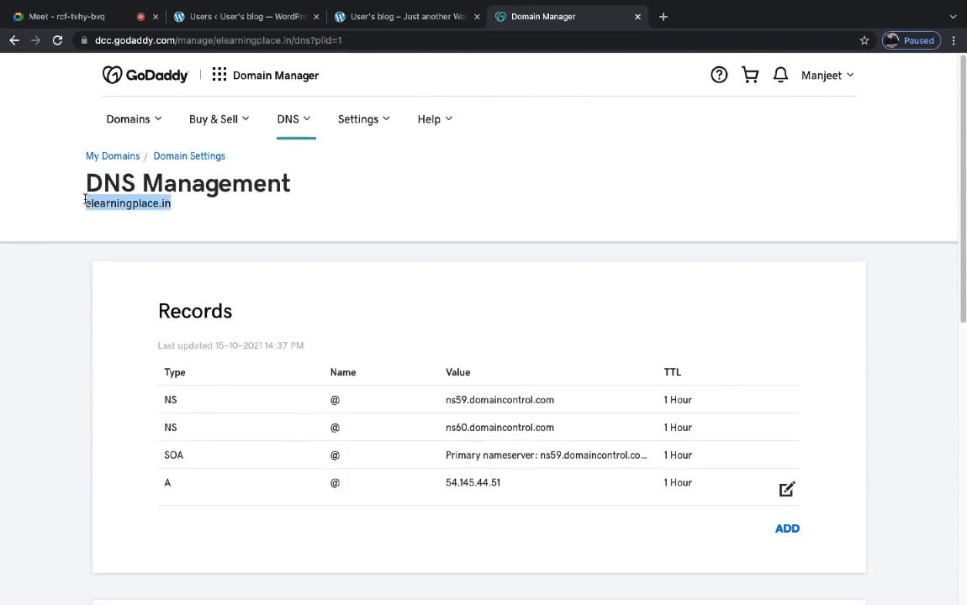
right_click(127, 205)
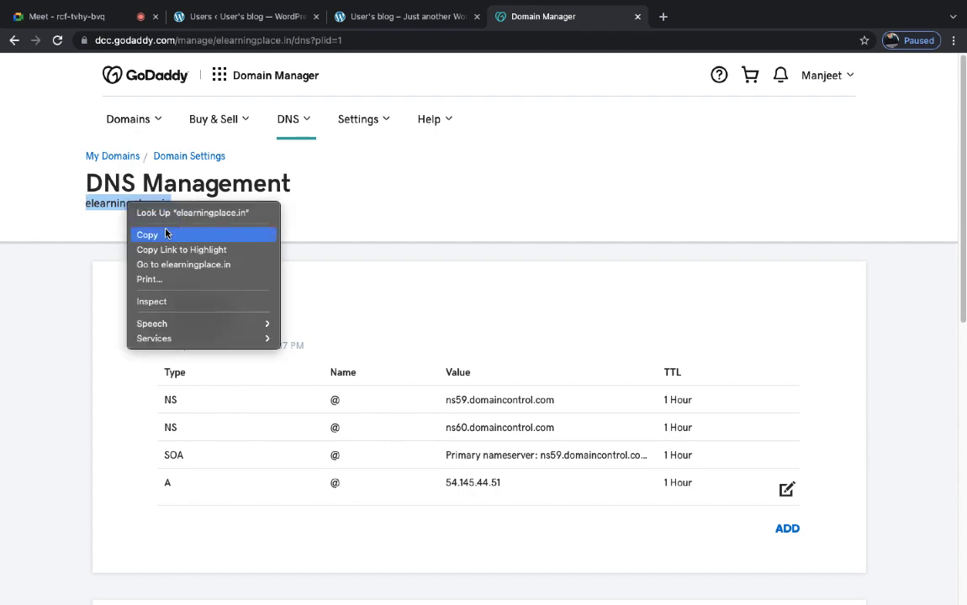
left_click(160, 236)
left_click(664, 17)
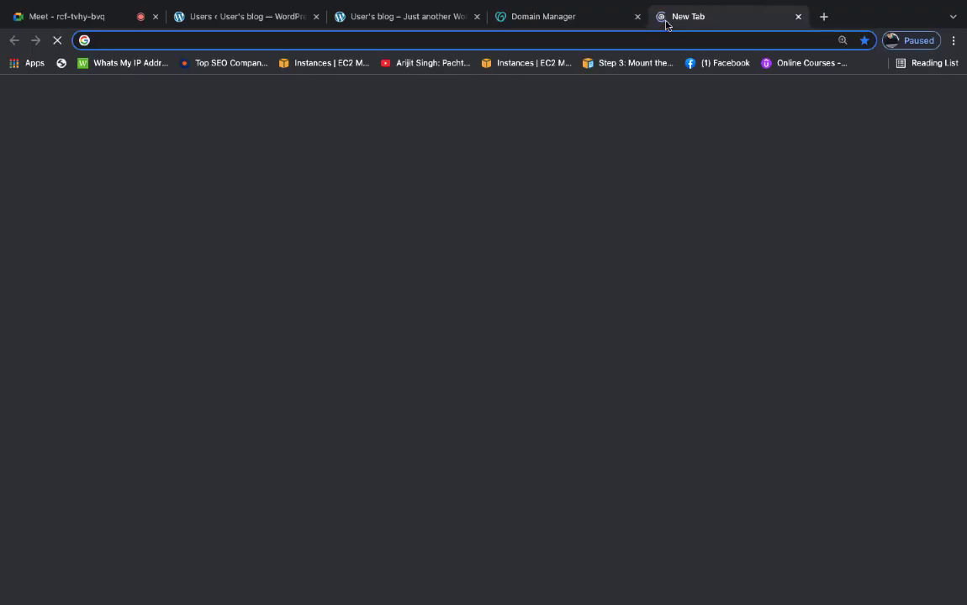
key("ctrl+v")
key("Return")
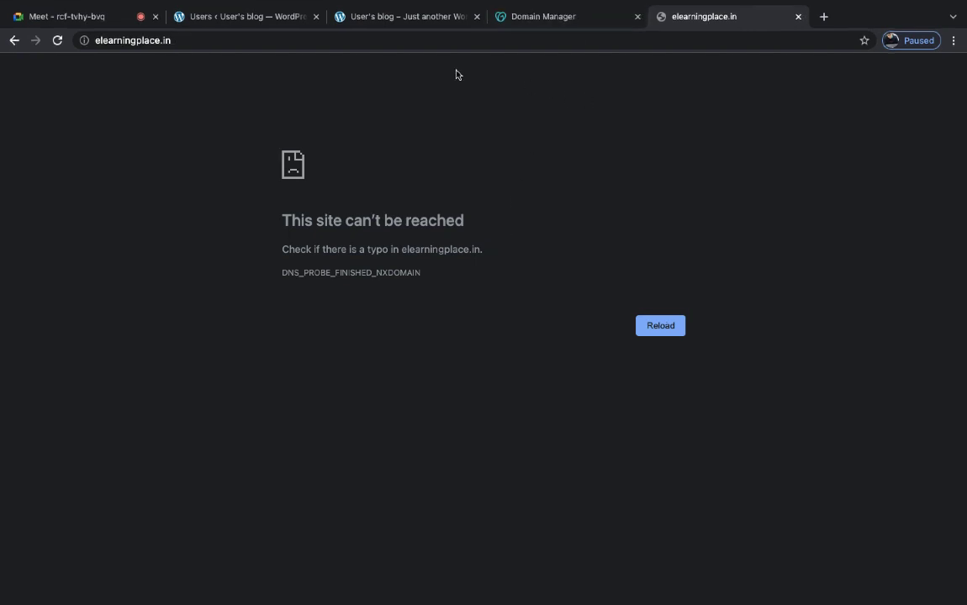
- Retry elearningplace.in in a fresh tab, then close the failed domain tabs
left_click(57, 41)
left_click(207, 18)
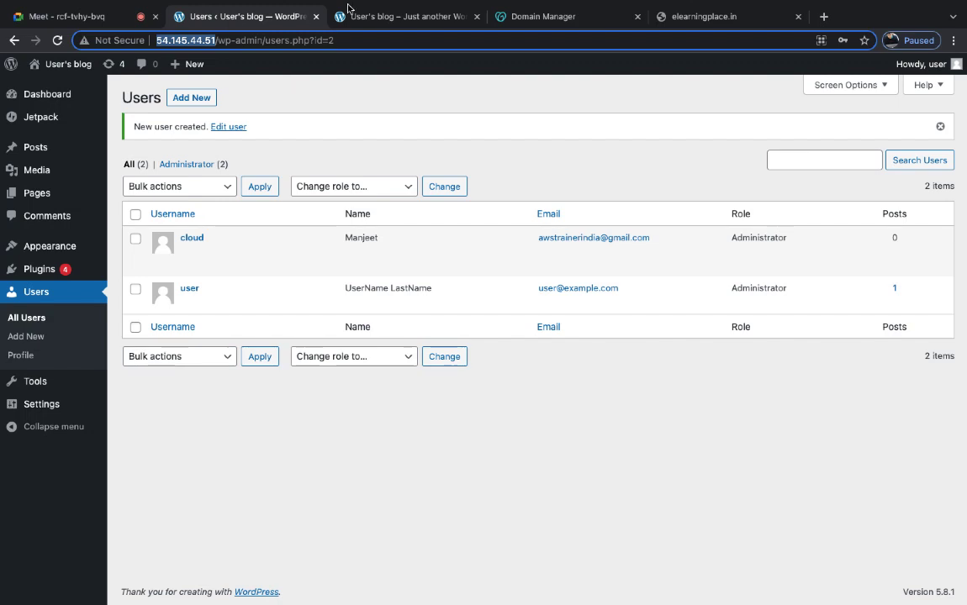
left_click(371, 17)
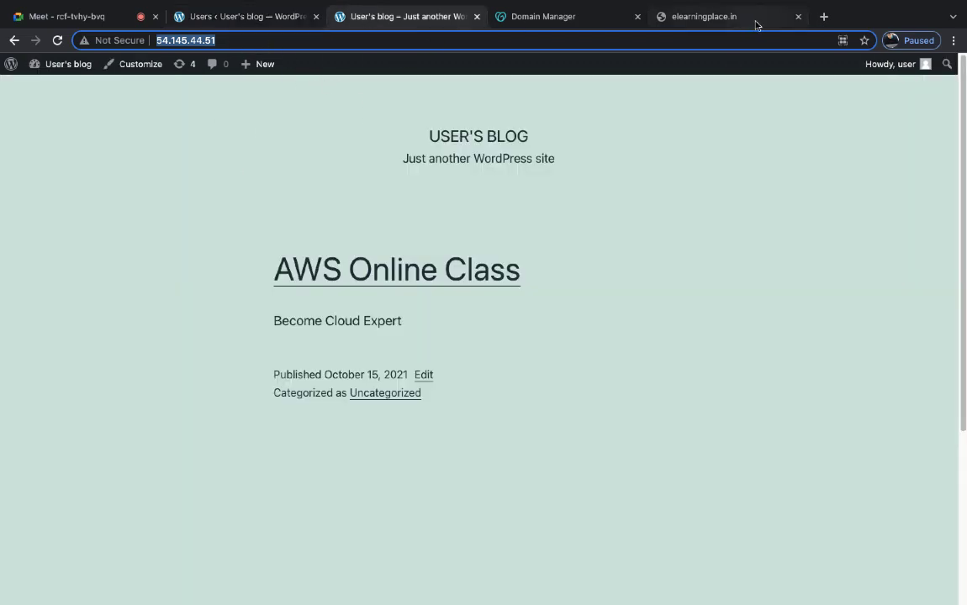
left_click(823, 16)
type("elearningplace.in")
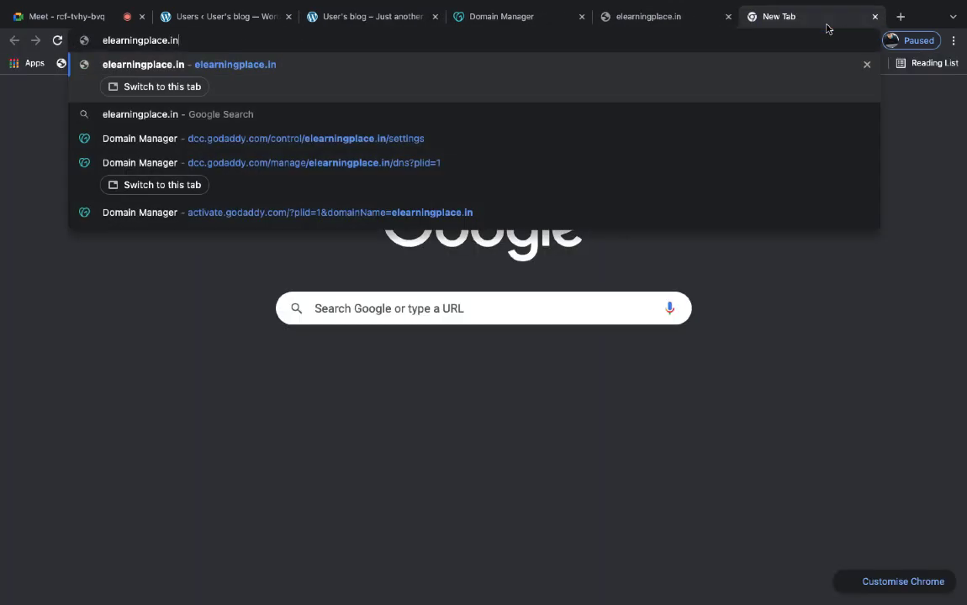
key("Return")
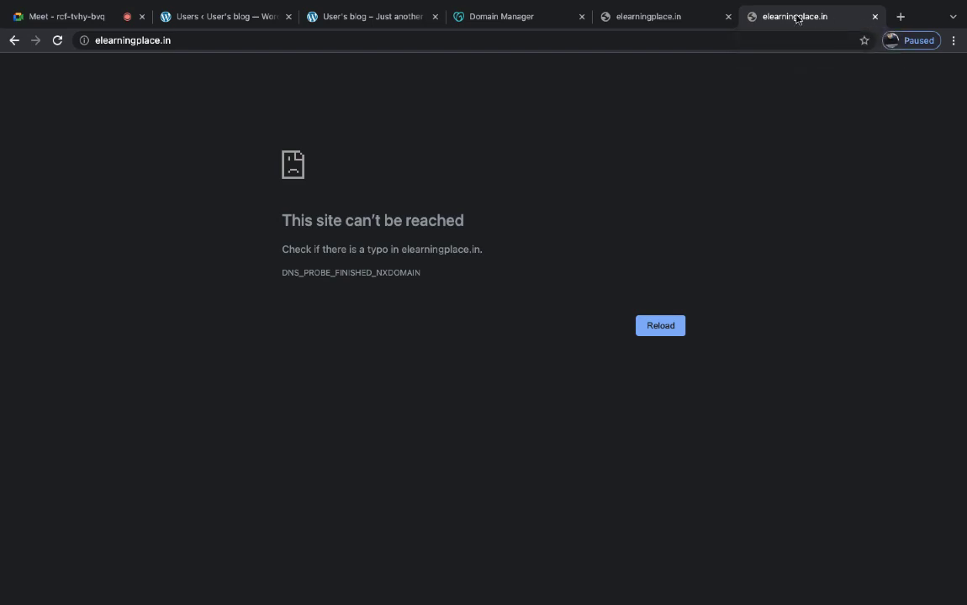
key("ctrl+w")
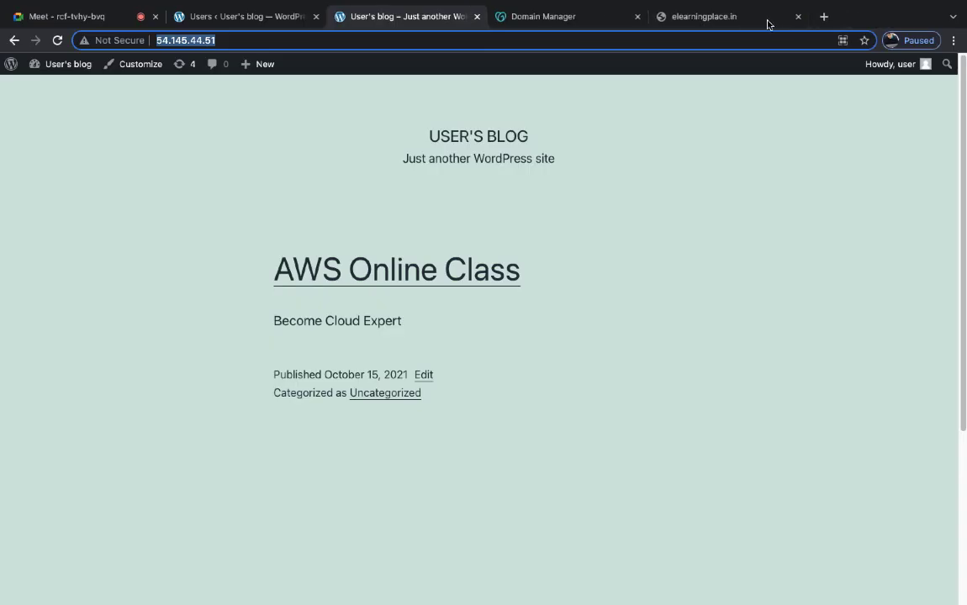
left_click(798, 16)
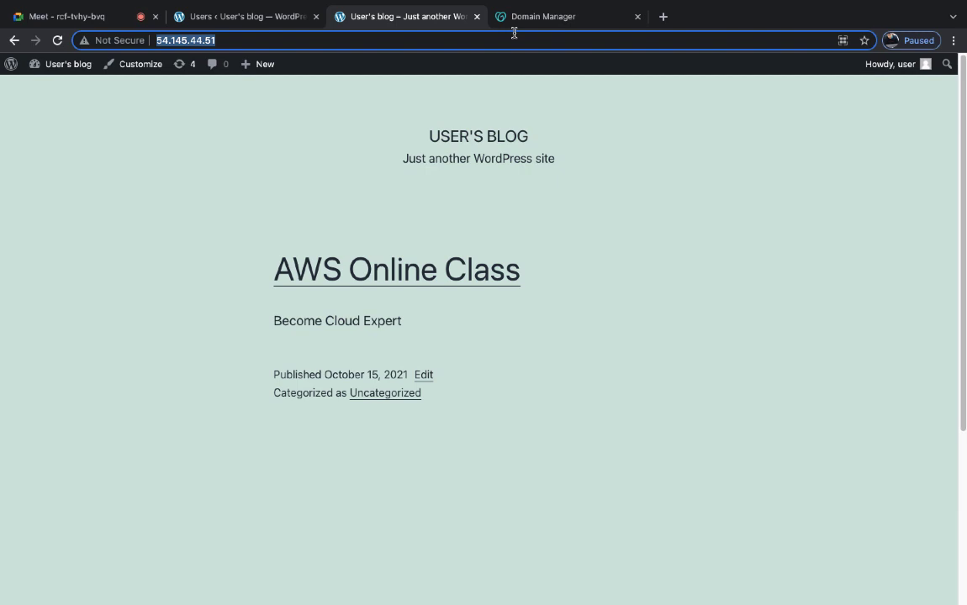
left_click(663, 17)
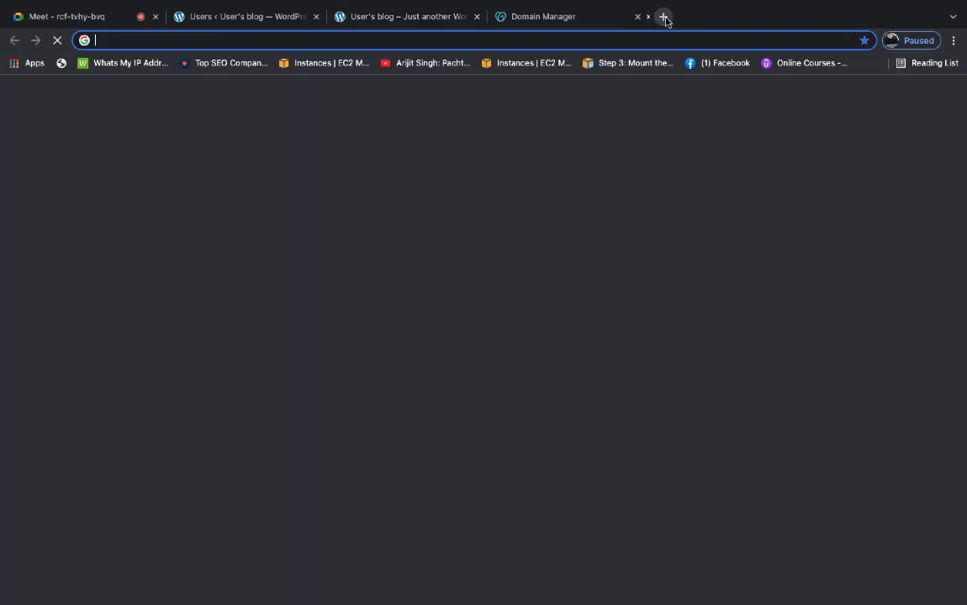
key("super+v")
key("Return")
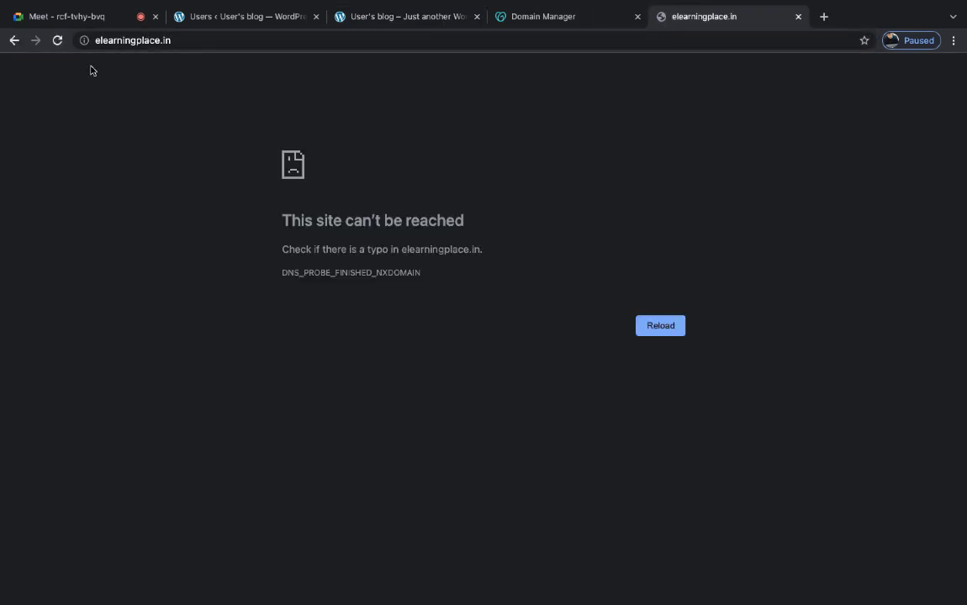
left_click(58, 41)
left_click(122, 39)
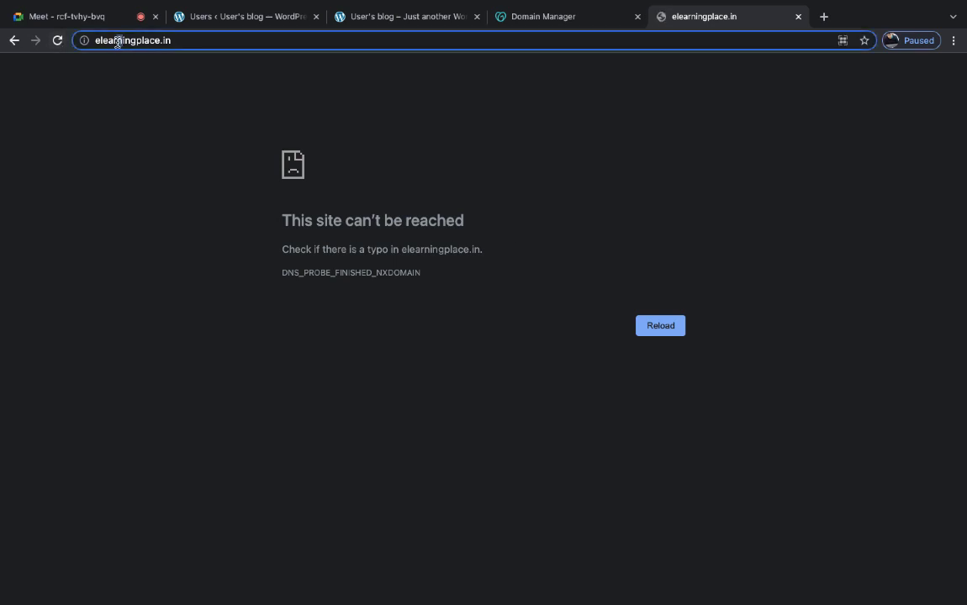
type("htt")
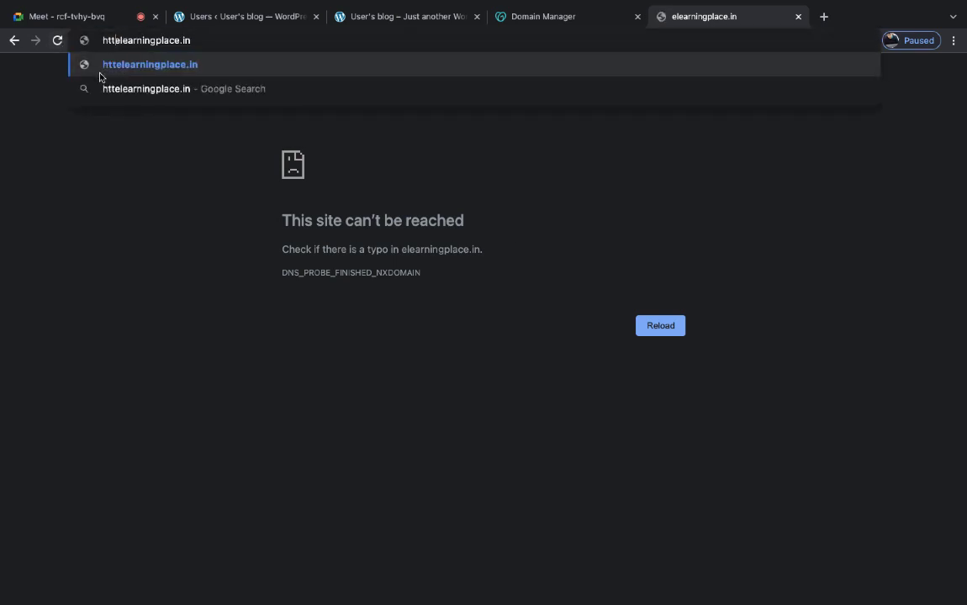
type("p://")
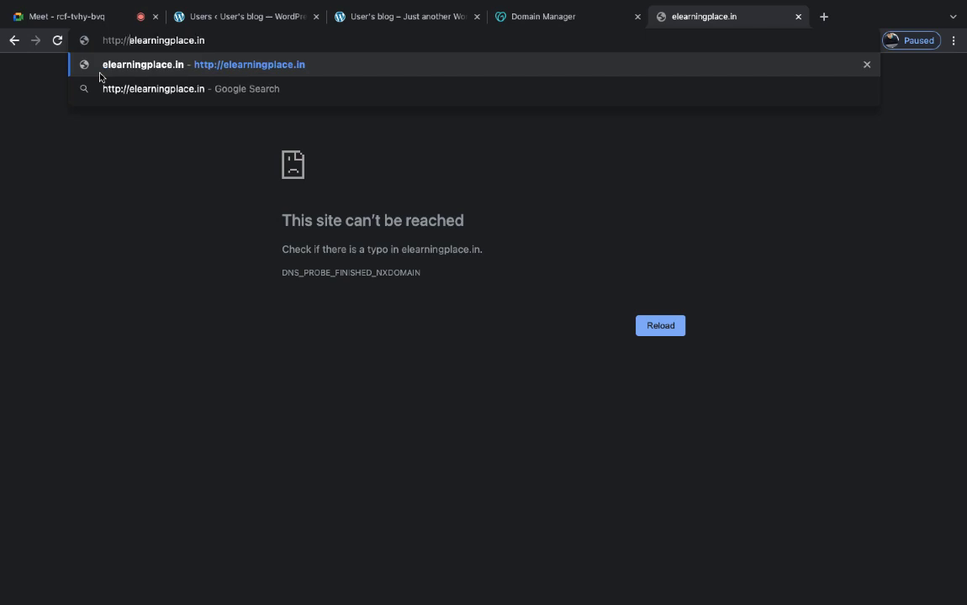
key("Return")
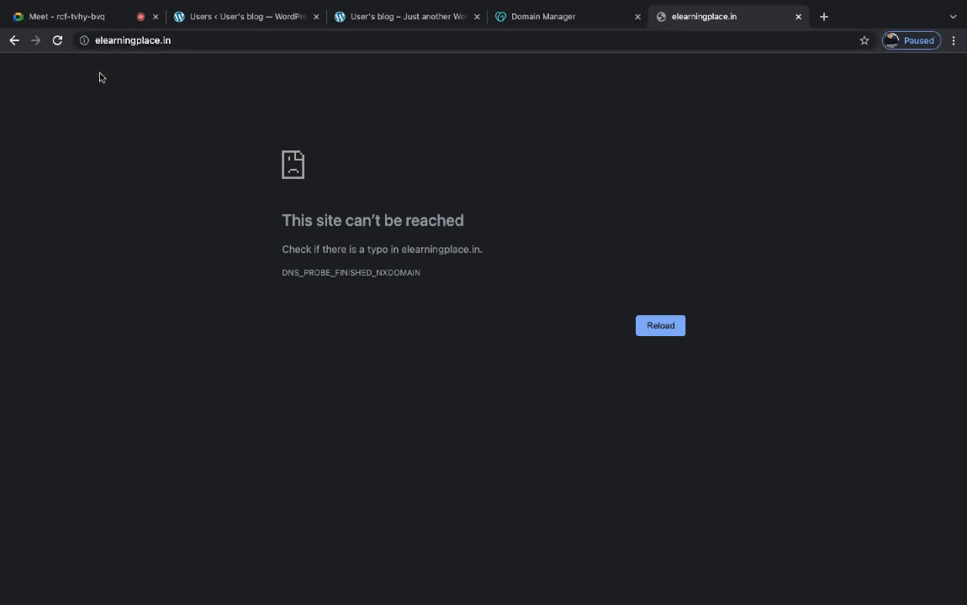
left_click(58, 42)
left_click(533, 20)
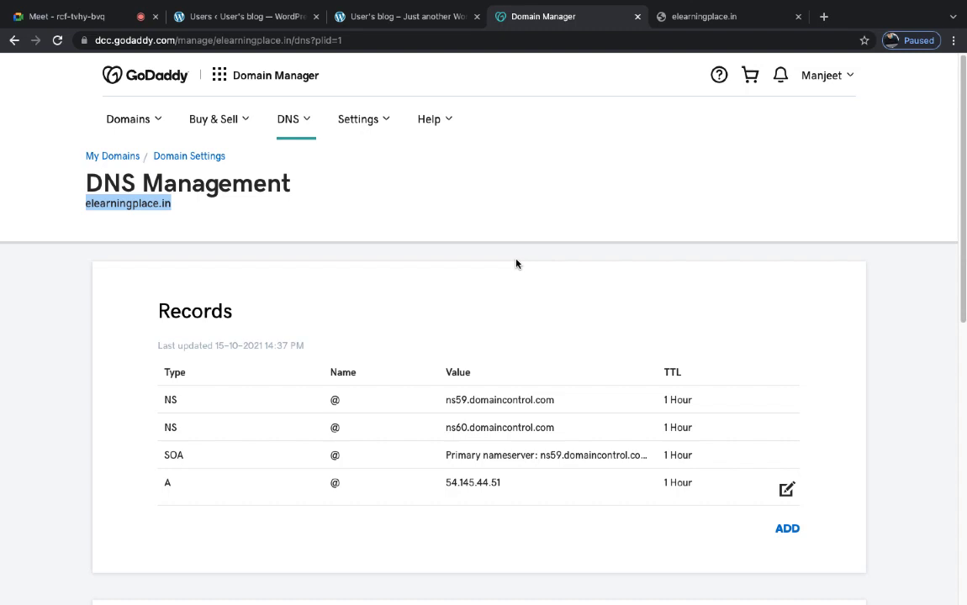
- Start a new TXT record with host @, checking the blog IP and domain tabs
left_click(784, 530)
left_click(333, 567)
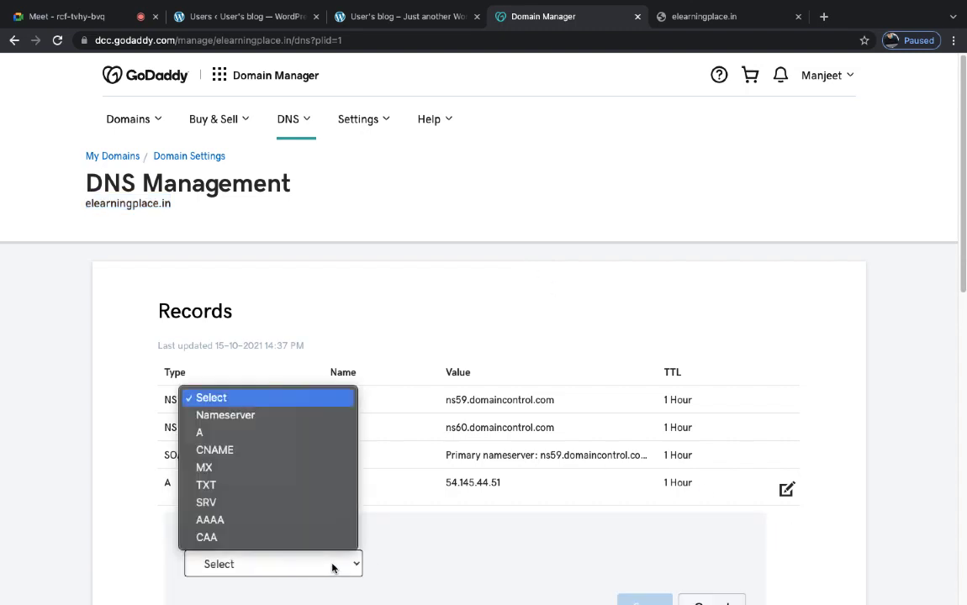
left_click(243, 486)
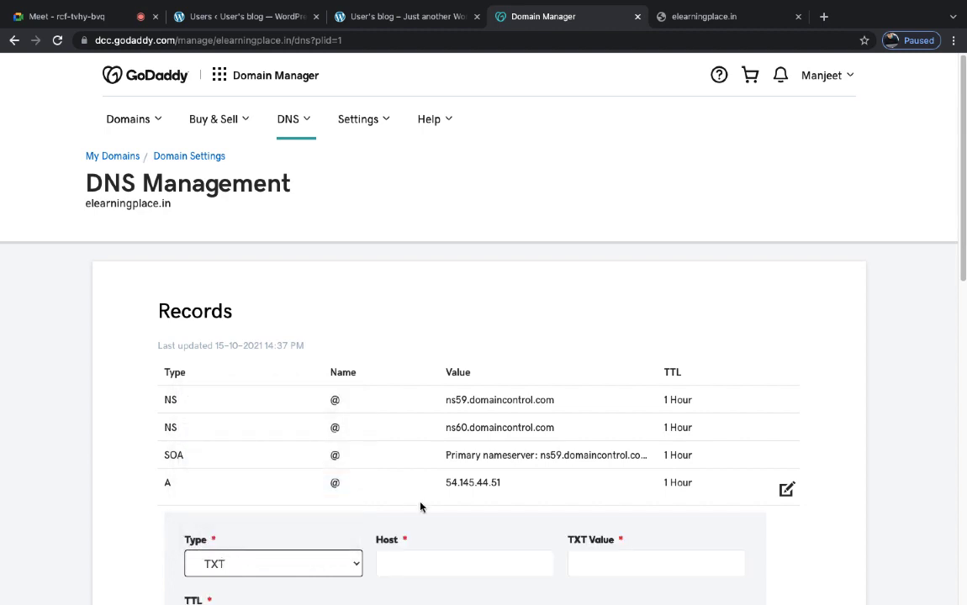
left_click(438, 557)
left_click(404, 413)
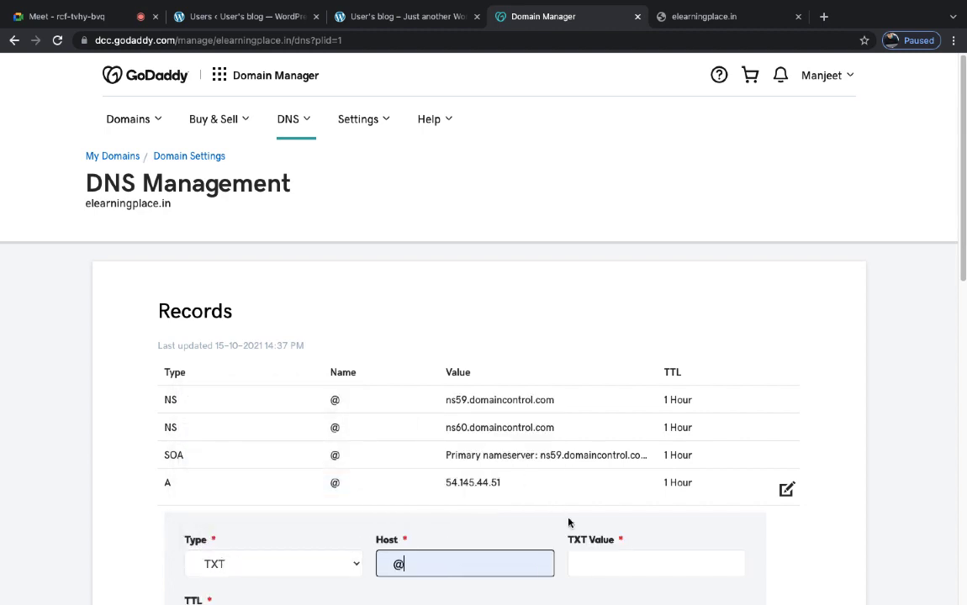
left_click(607, 563)
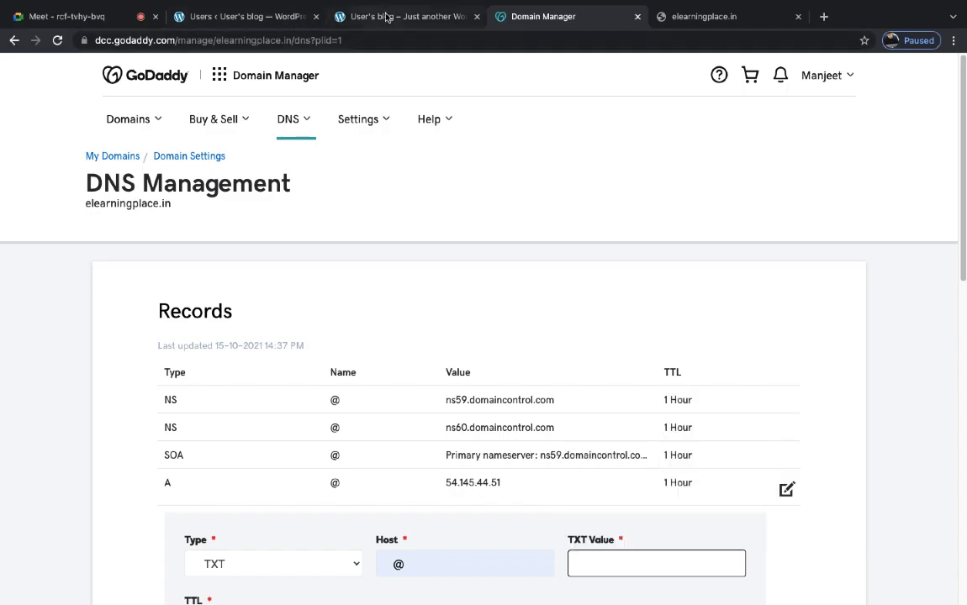
left_click(362, 16)
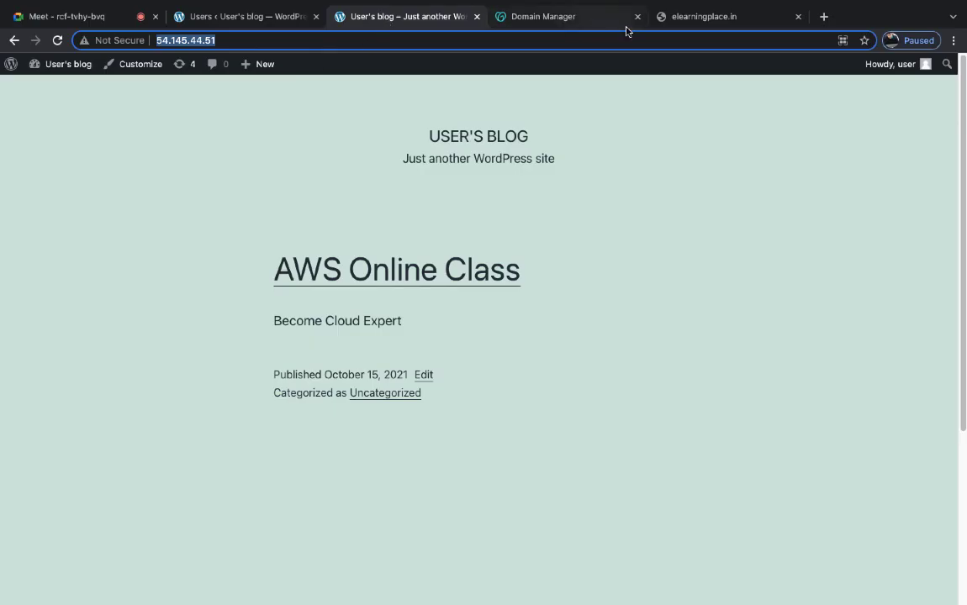
left_click(673, 15)
left_click(583, 15)
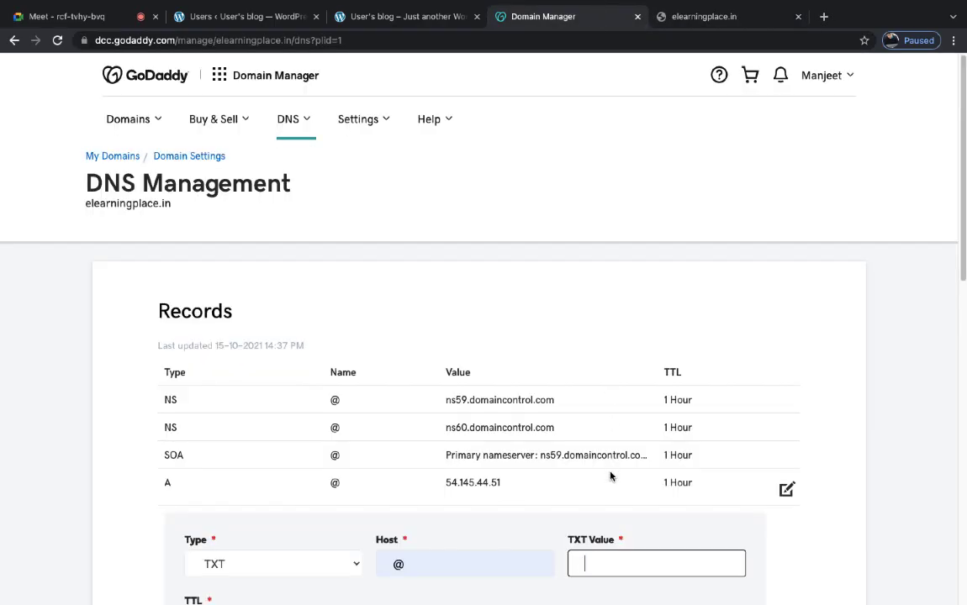
- Set the TXT value to 54.145.44.51 with a 1 Hour TTL and save it
type("http://54.145.44.51/")
scroll(614, 458, "down", 2)
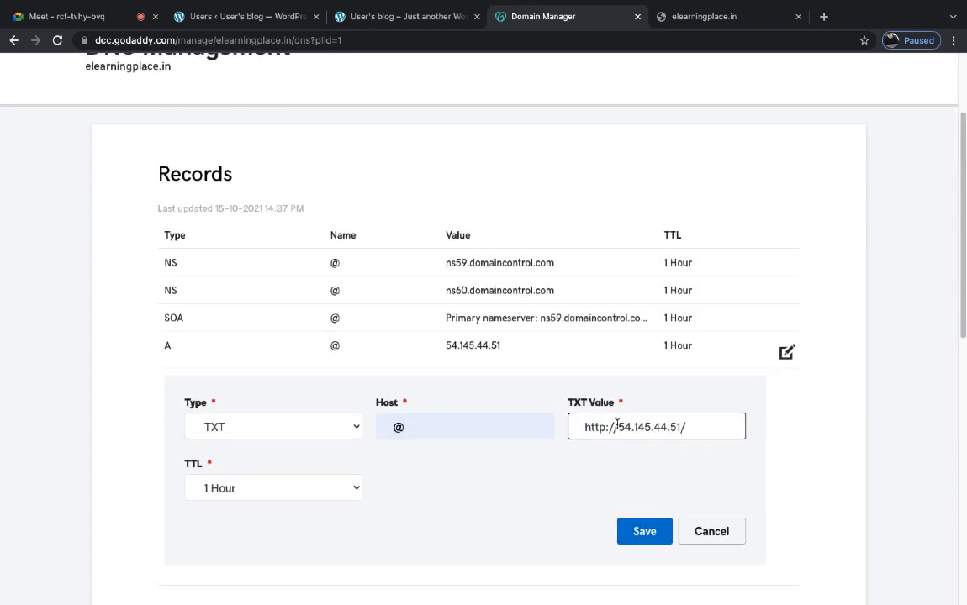
left_click_drag(614, 427, 492, 359)
key("BackSpace")
left_click(693, 423)
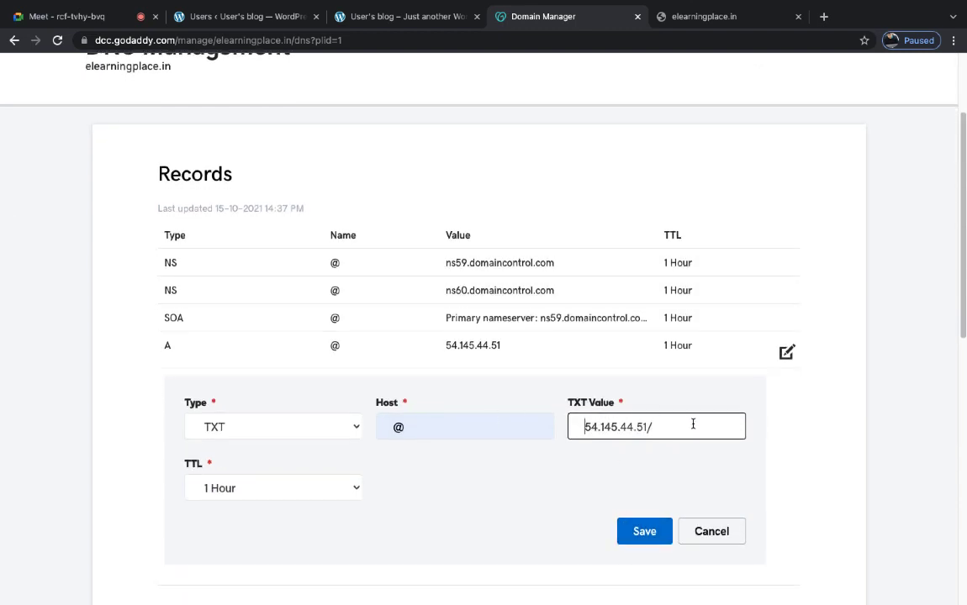
key("BackSpace")
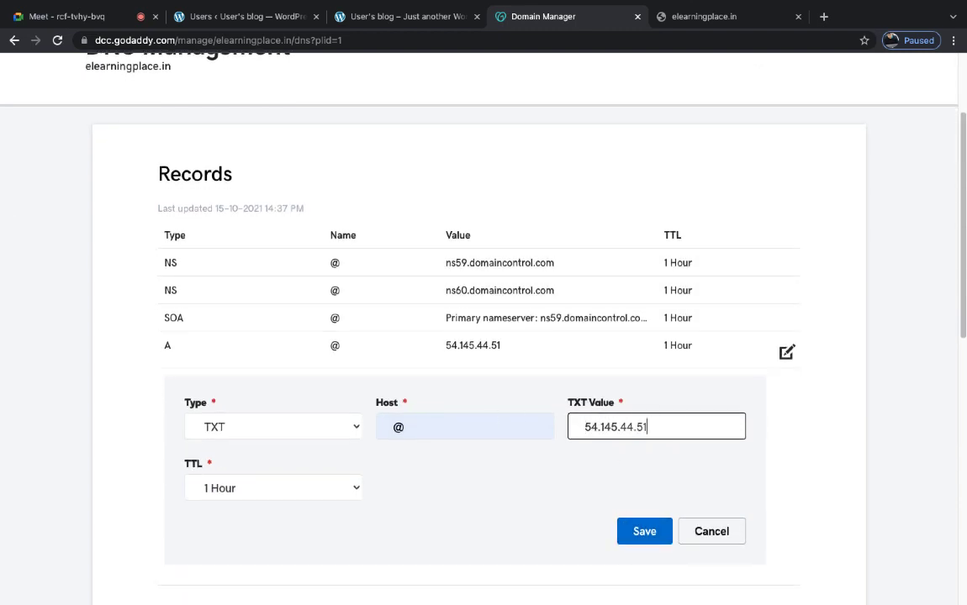
left_click(265, 493)
left_click(475, 506)
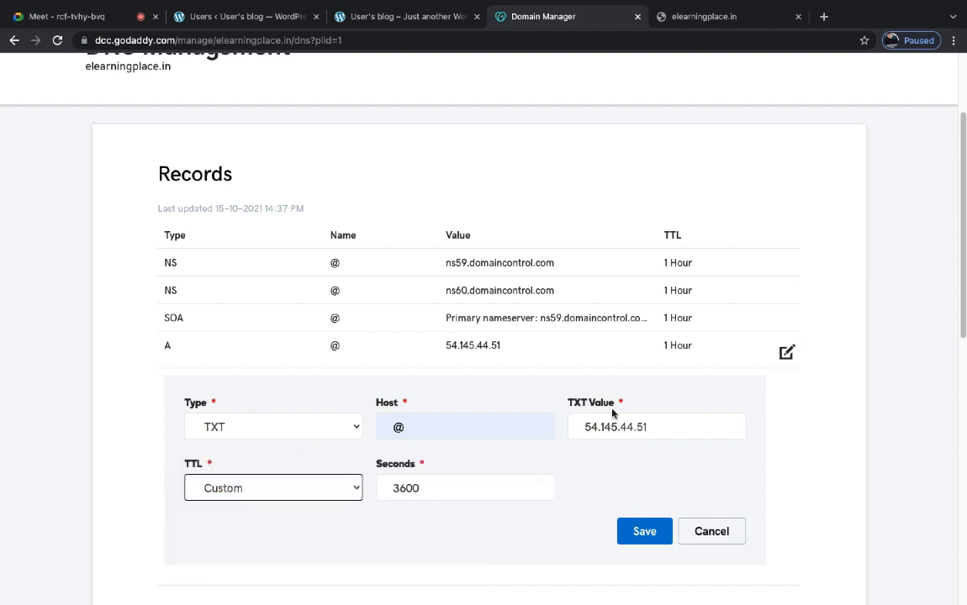
left_click(637, 527)
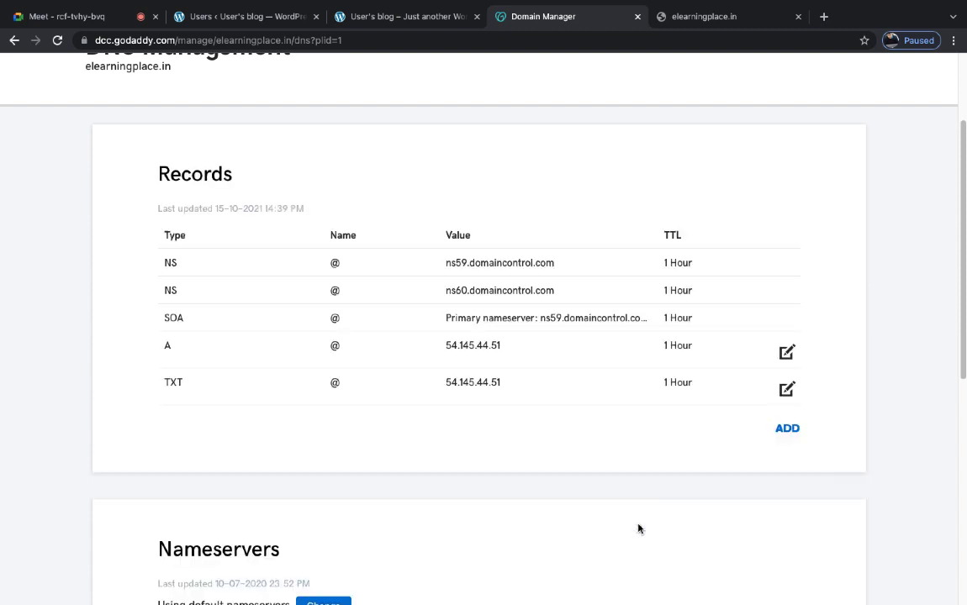
left_click(715, 17)
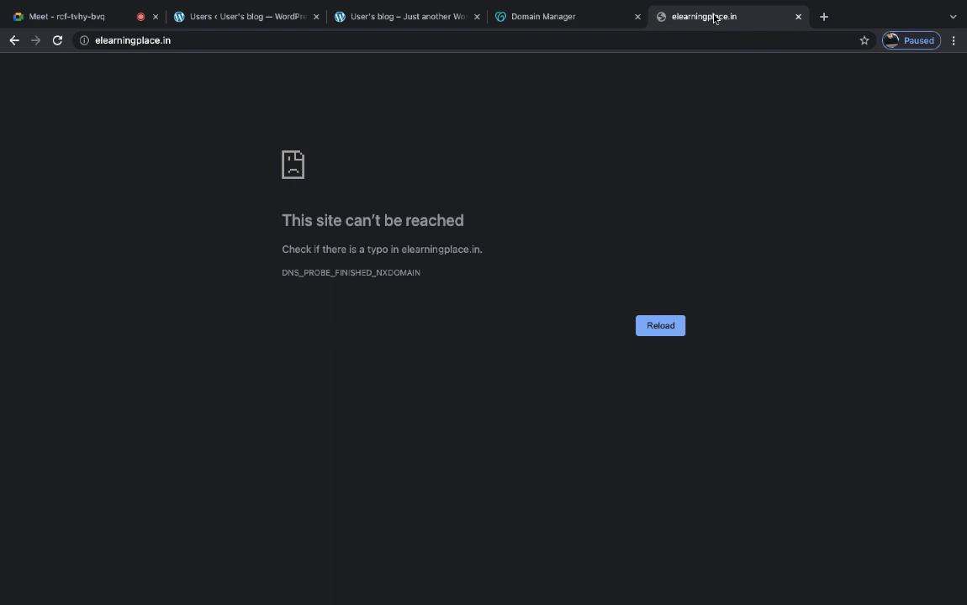
- Reload elearningplace.in until the WordPress blog loads, then switch to the Google Meet tab
left_click(57, 40)
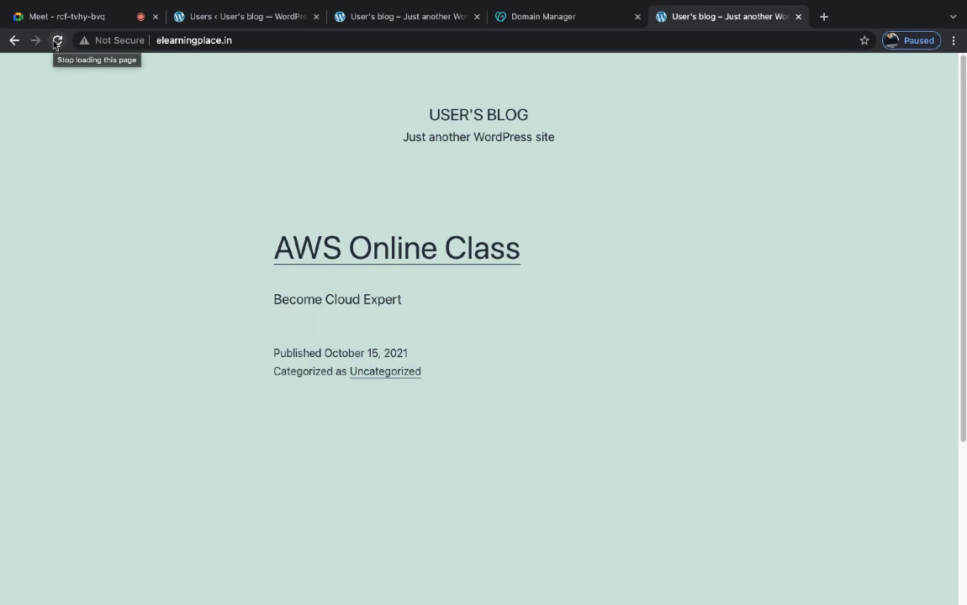
key("ctrl+Left")
key("ctrl+Right")
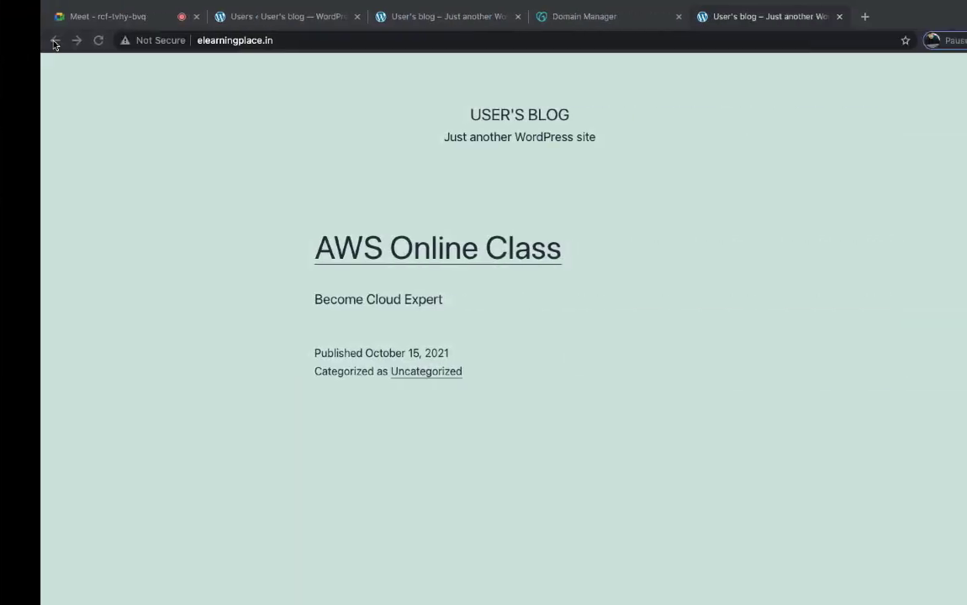
left_click(154, 40)
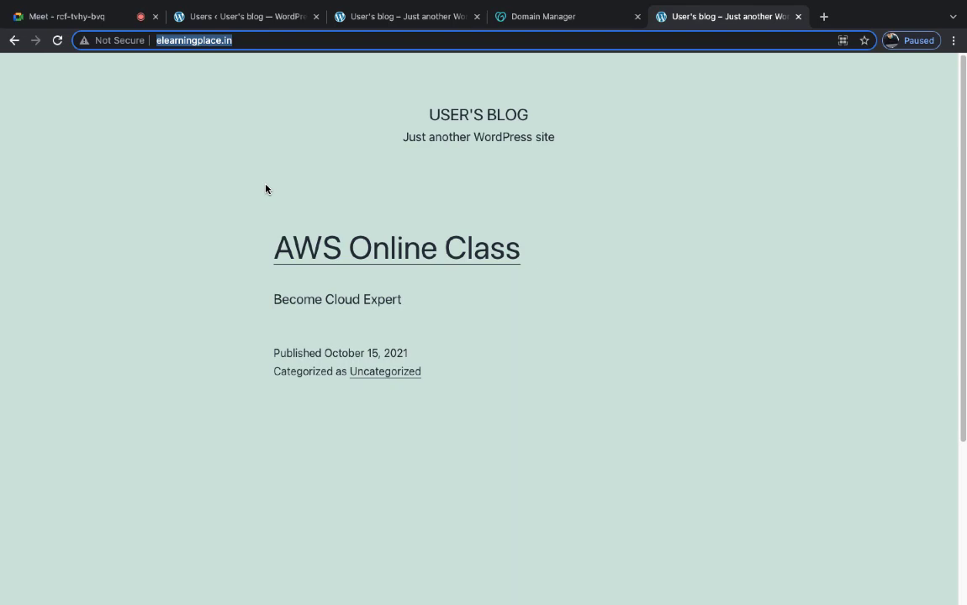
key("ctrl+Left")
key("ctrl+Left")
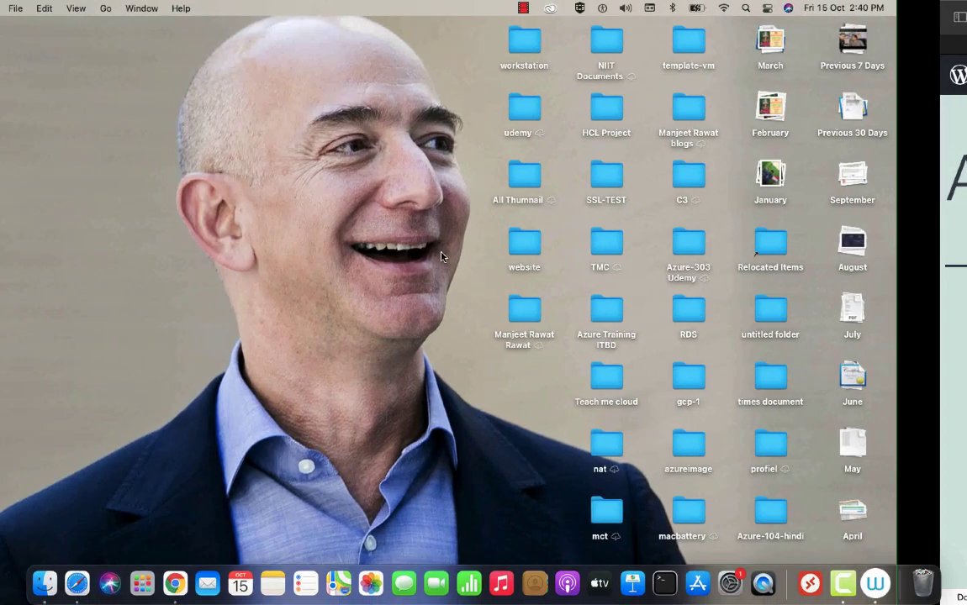
key("ctrl+Right")
key("ctrl+Right")
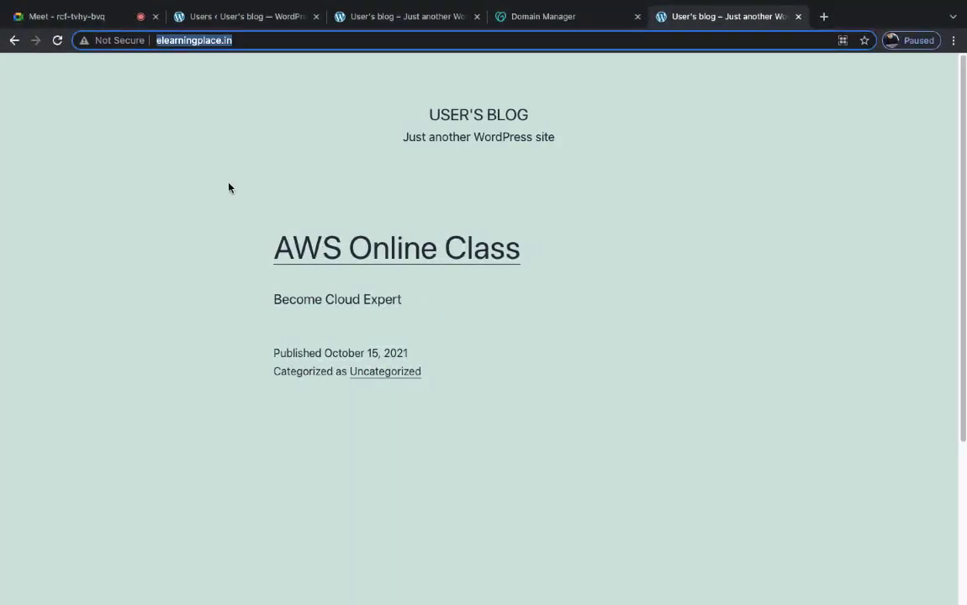
left_click(82, 17)
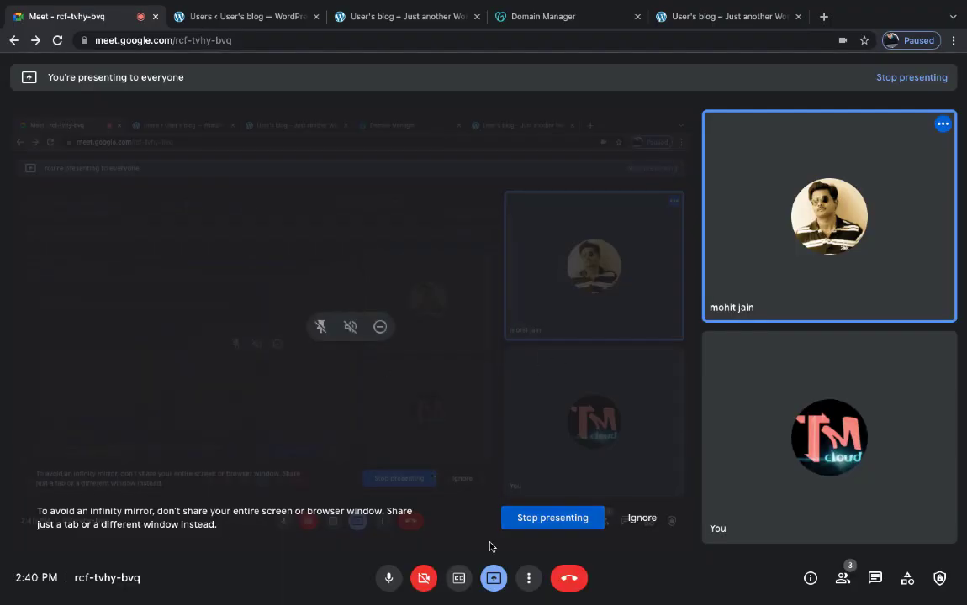
left_click(875, 579)
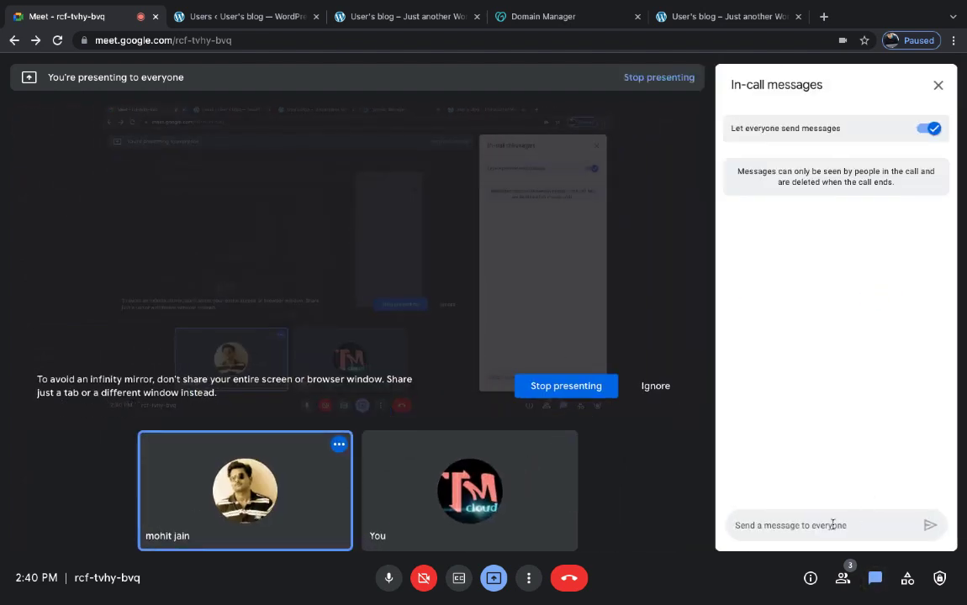
type("http://54.145.44.51/")
left_click_drag(833, 525, 724, 524)
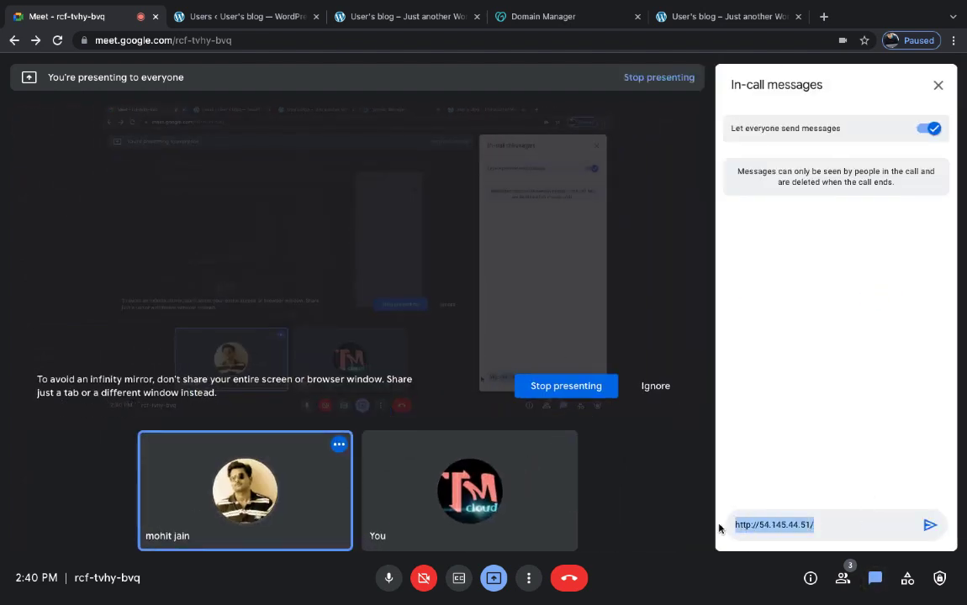
key("BackSpace")
left_click(522, 10)
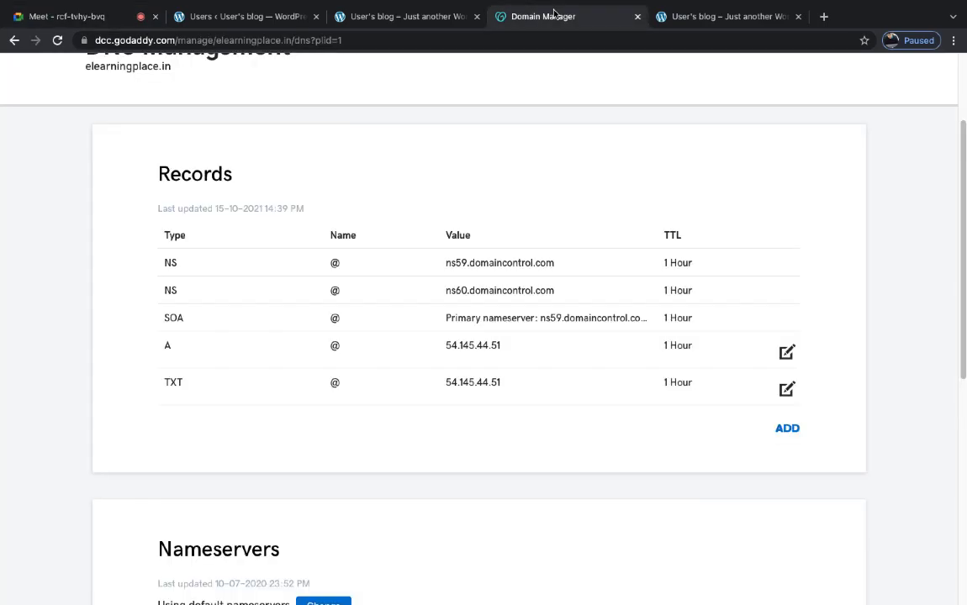
left_click(685, 17)
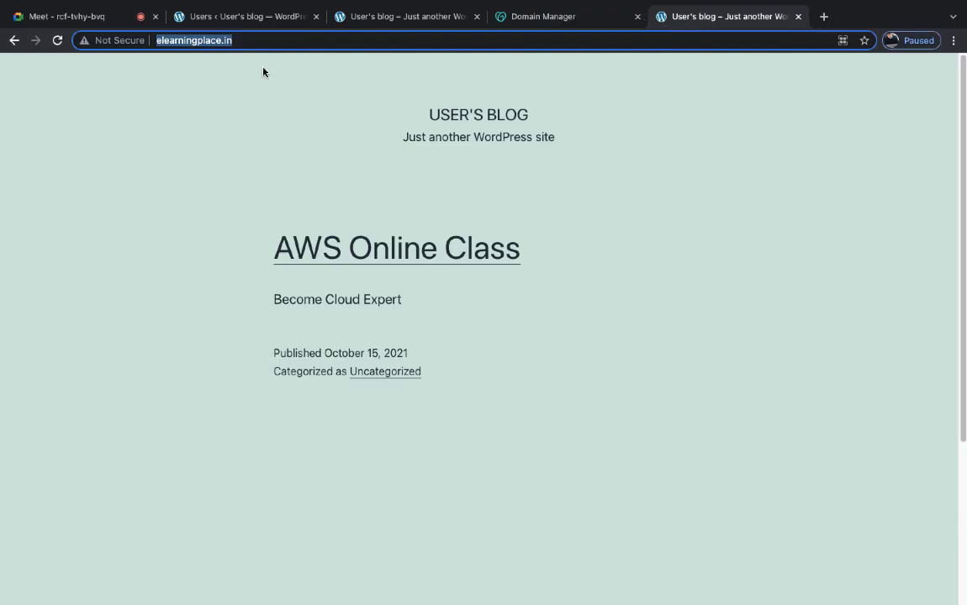
left_click(250, 40)
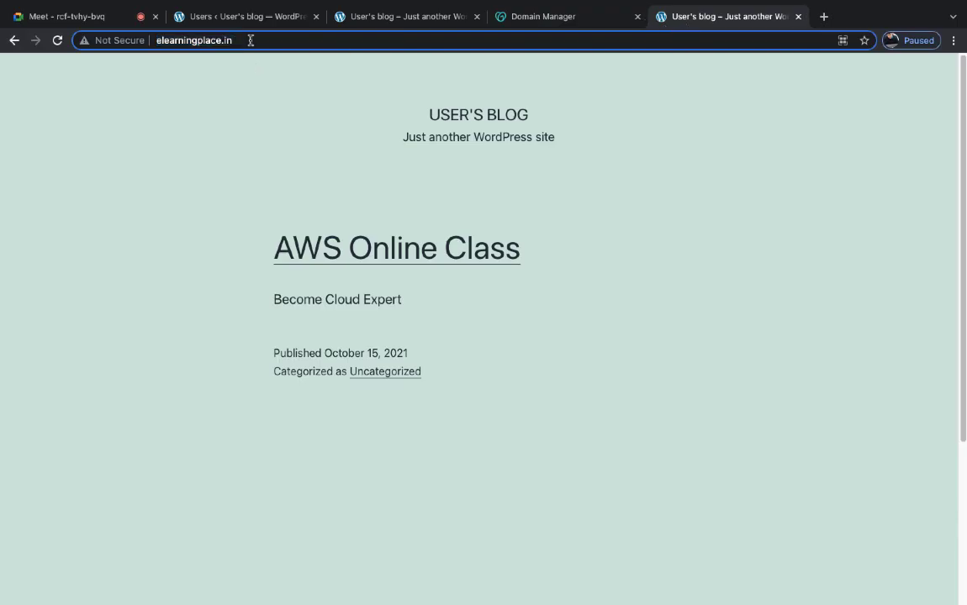
left_click_drag(251, 39, 57, 32)
key("ctrl+c")
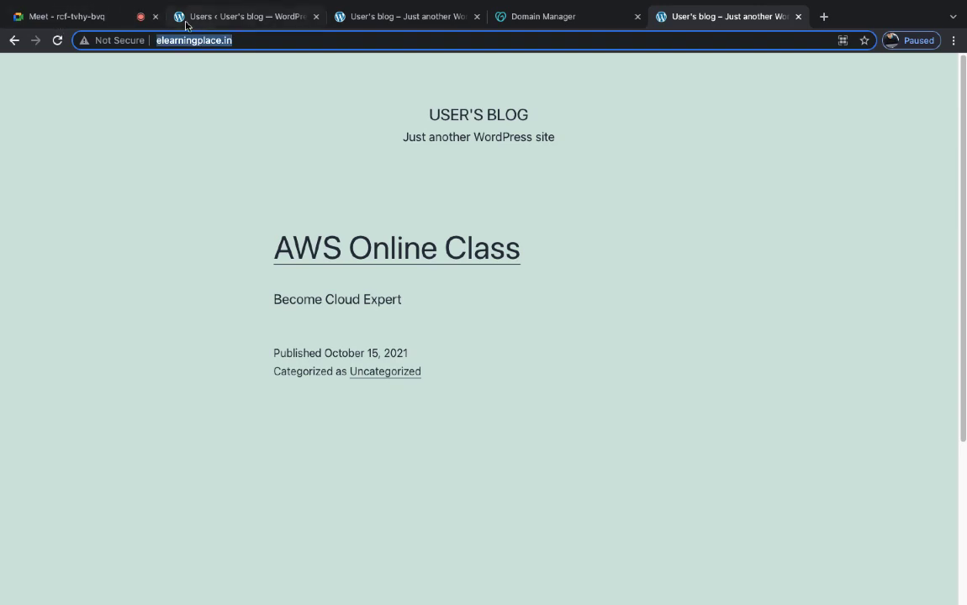
left_click(109, 18)
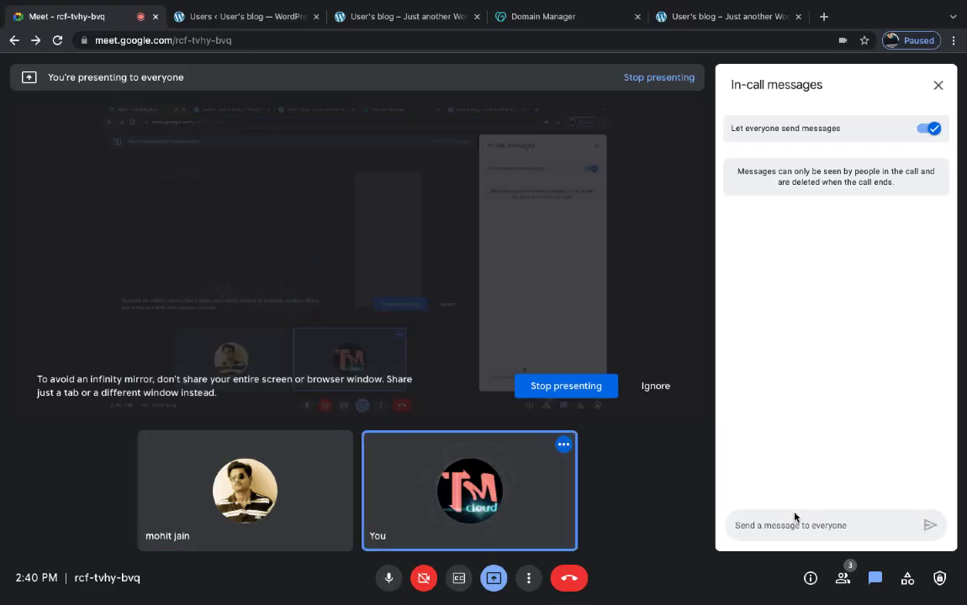
key("ctrl+v")
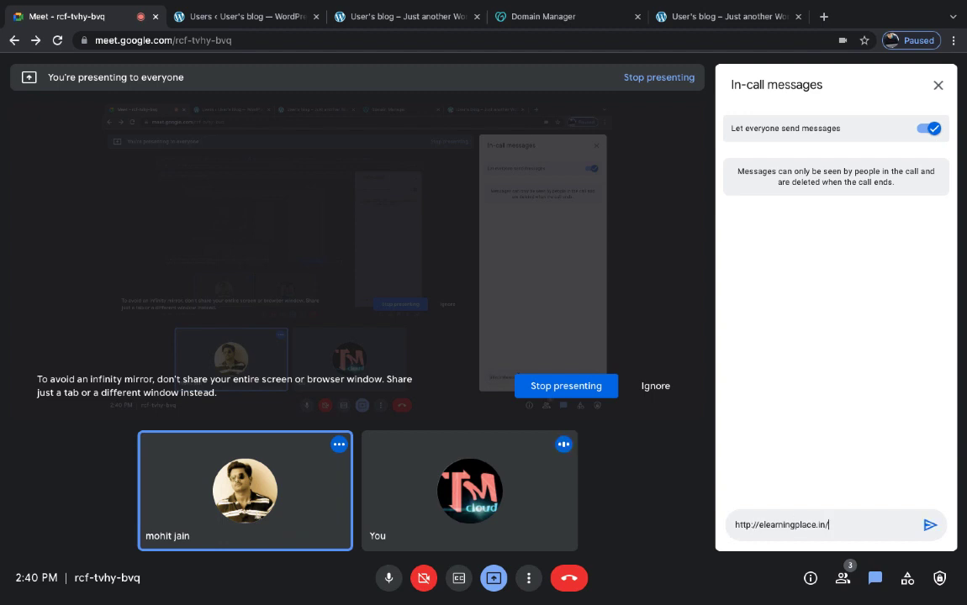
key("Return")
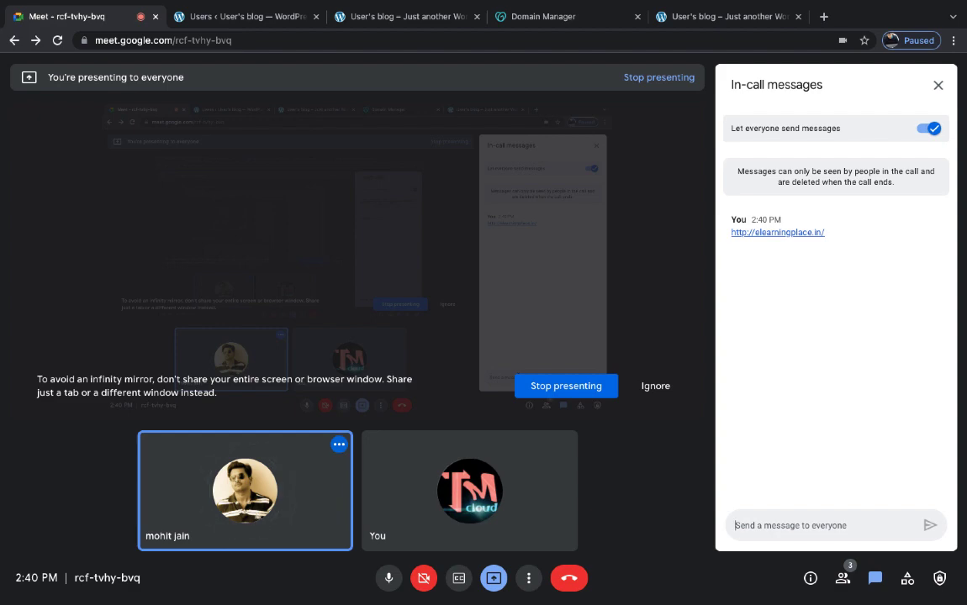
- Bring up the WordPress Users admin page for the blog
key("ctrl+Left")
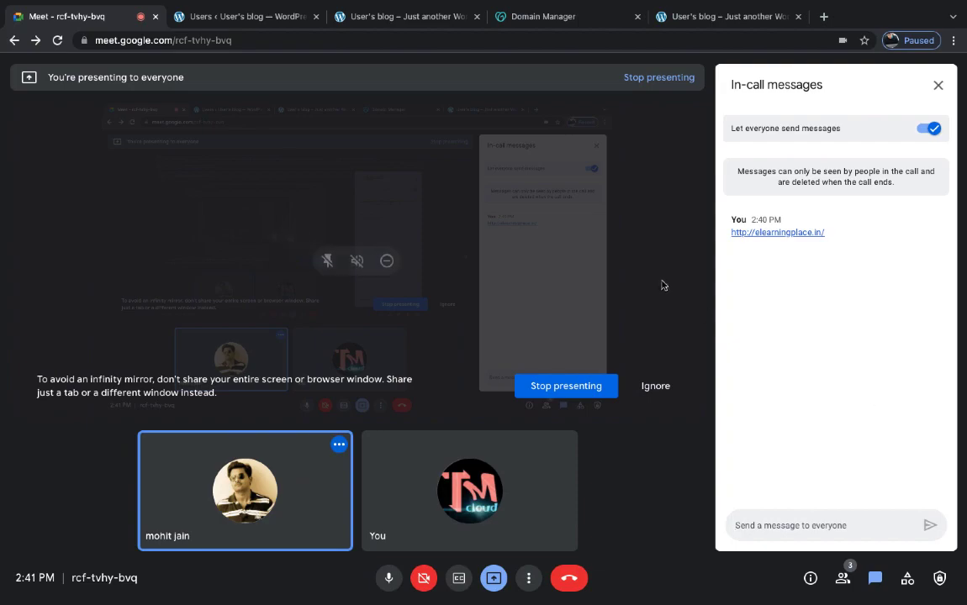
left_click(399, 15)
left_click(261, 18)
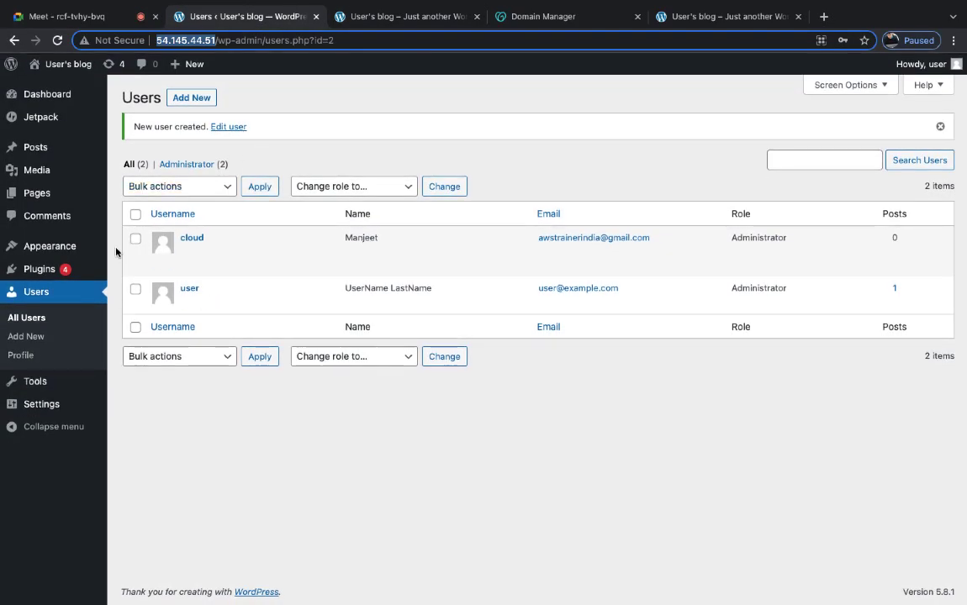
- View the installed Plugins list and the blog front page, then switch to the AWS Online Class editor
left_click(64, 276)
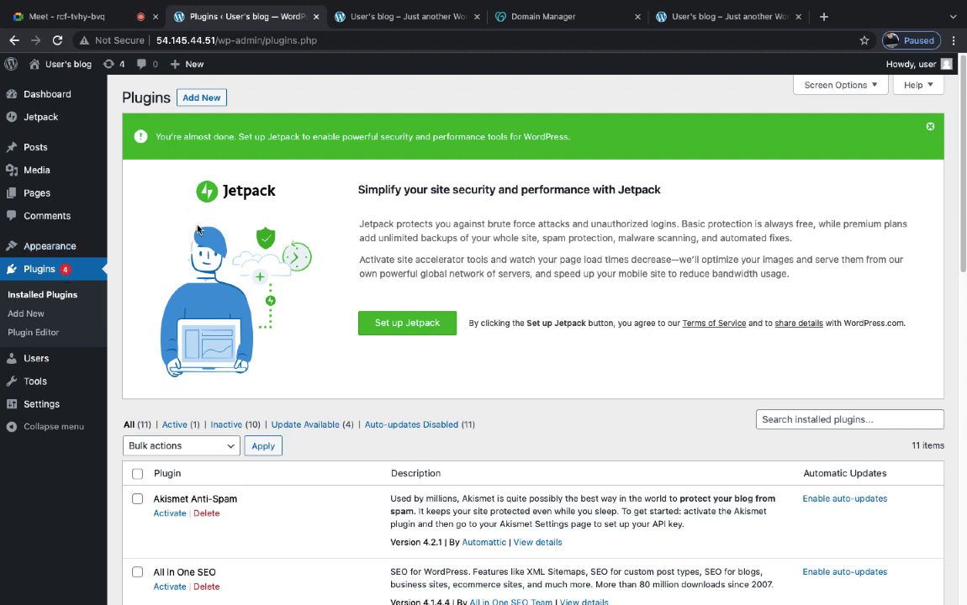
left_click(395, 16)
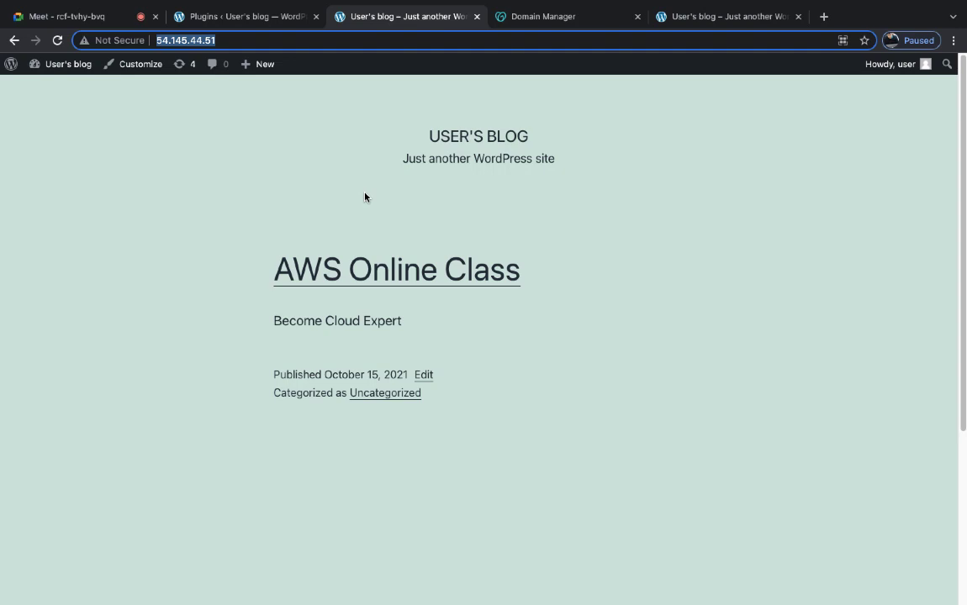
key("ctrl+Left")
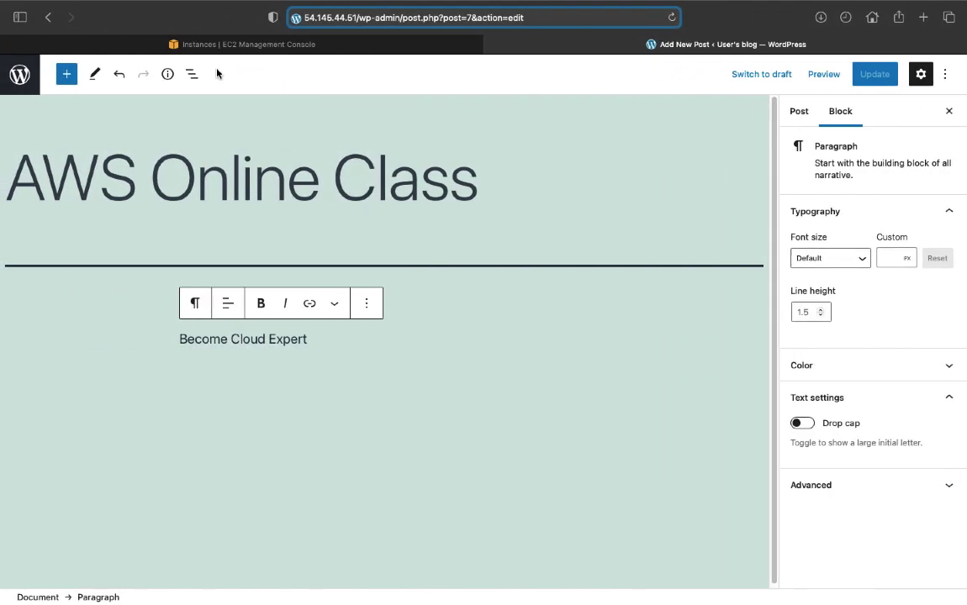
- Close the instance's system log in the EC2 console and open the All services list
left_click(216, 43)
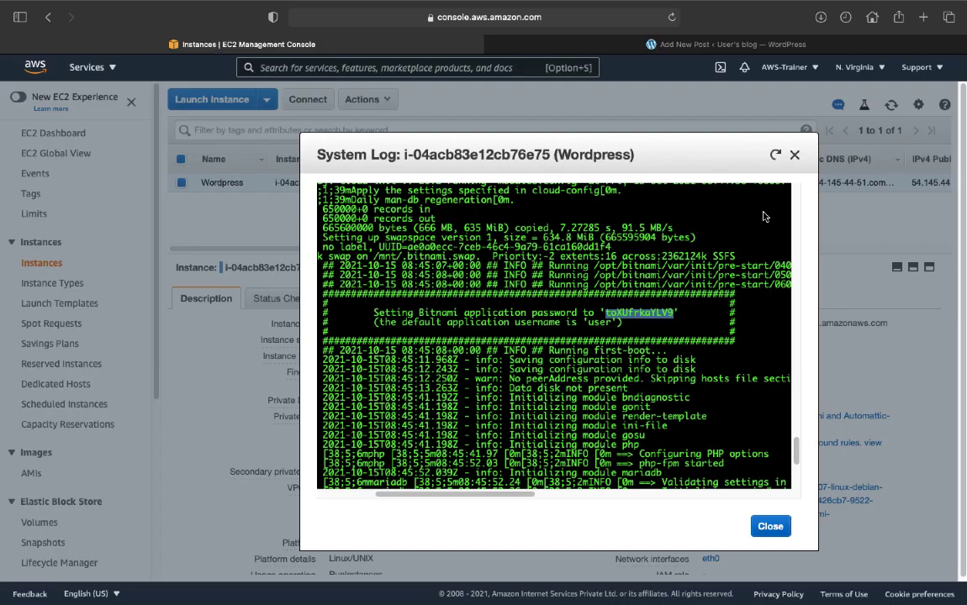
left_click(795, 155)
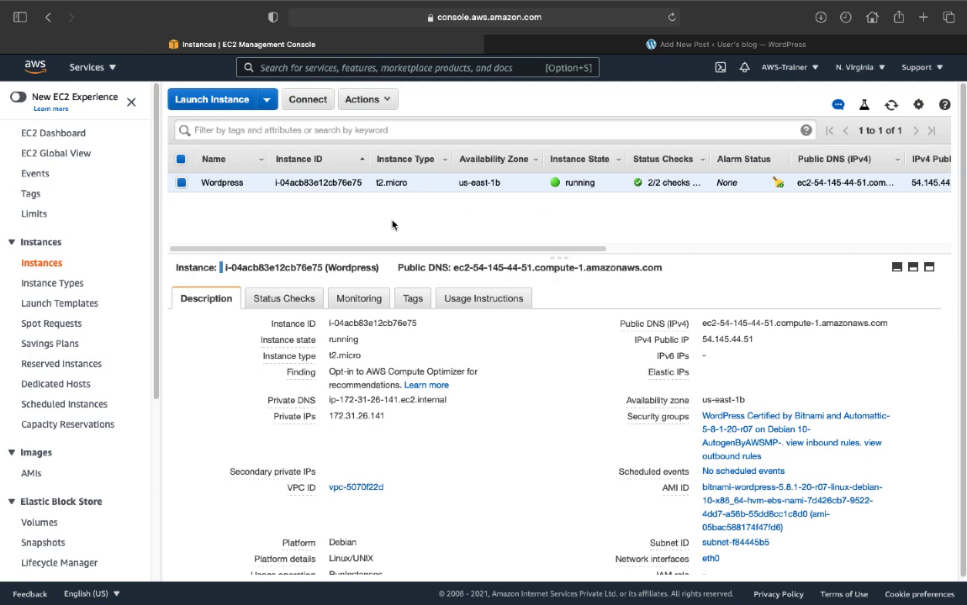
left_click(87, 67)
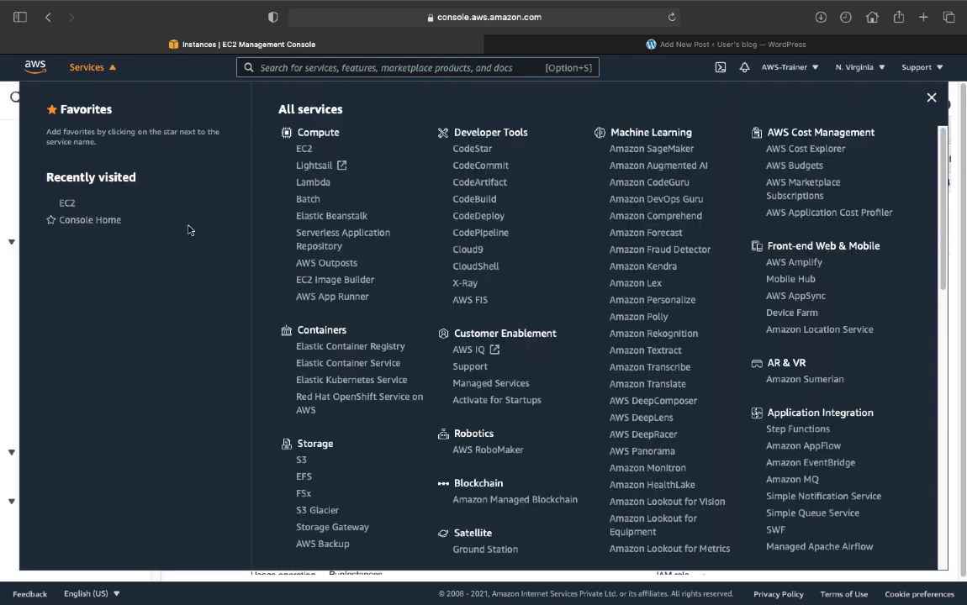
scroll(361, 481, "down", 3)
scroll(360, 481, "up", 3)
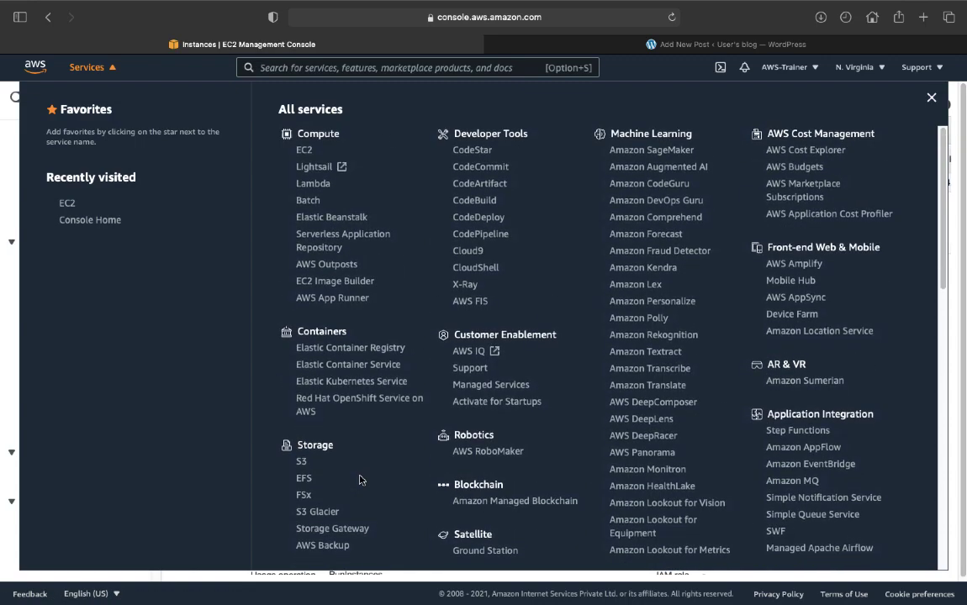
scroll(360, 480, "down", 5)
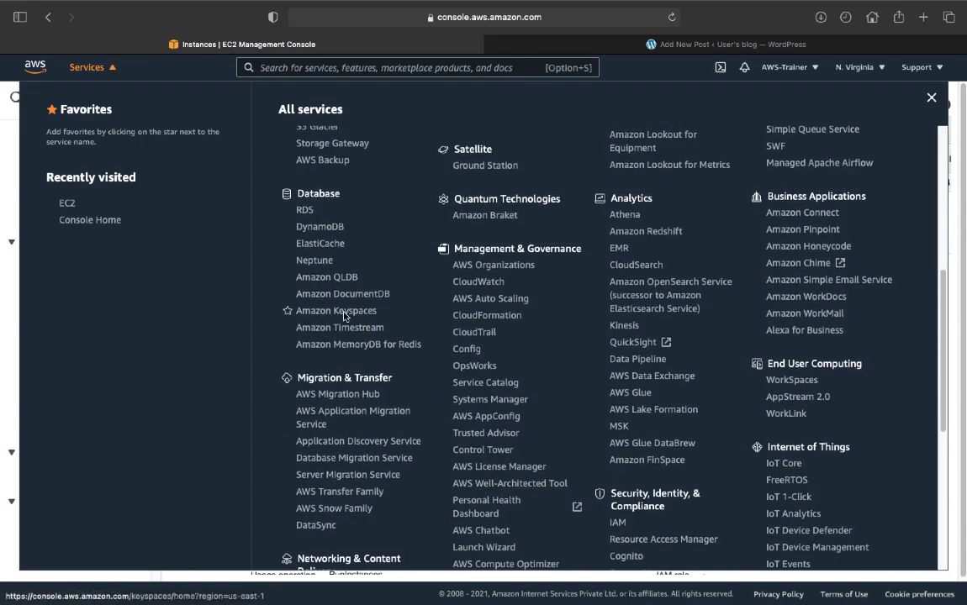
- Scroll the All services catalog back up to Compute at the top
scroll(343, 315, "up", 2)
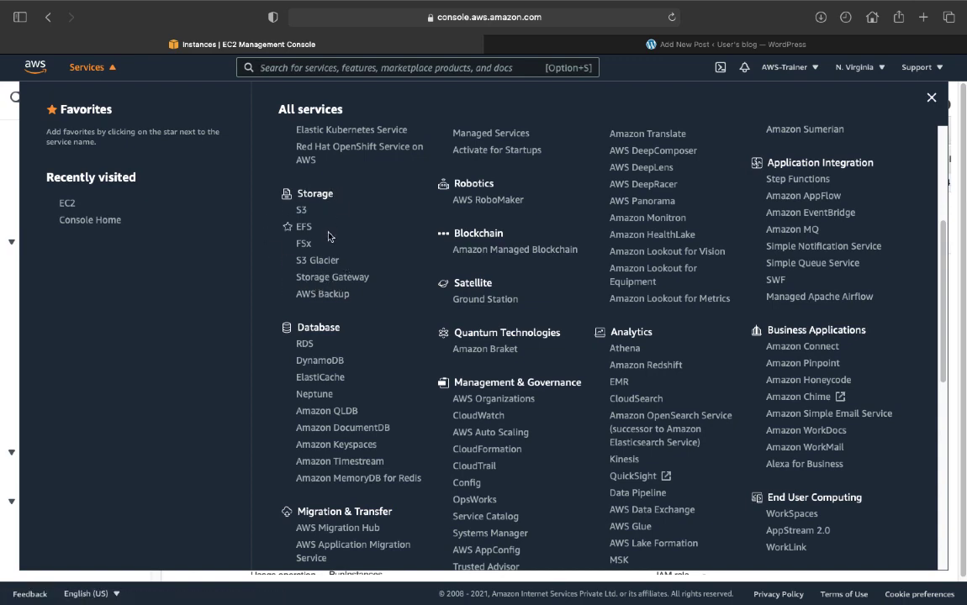
scroll(324, 337, "down", 6)
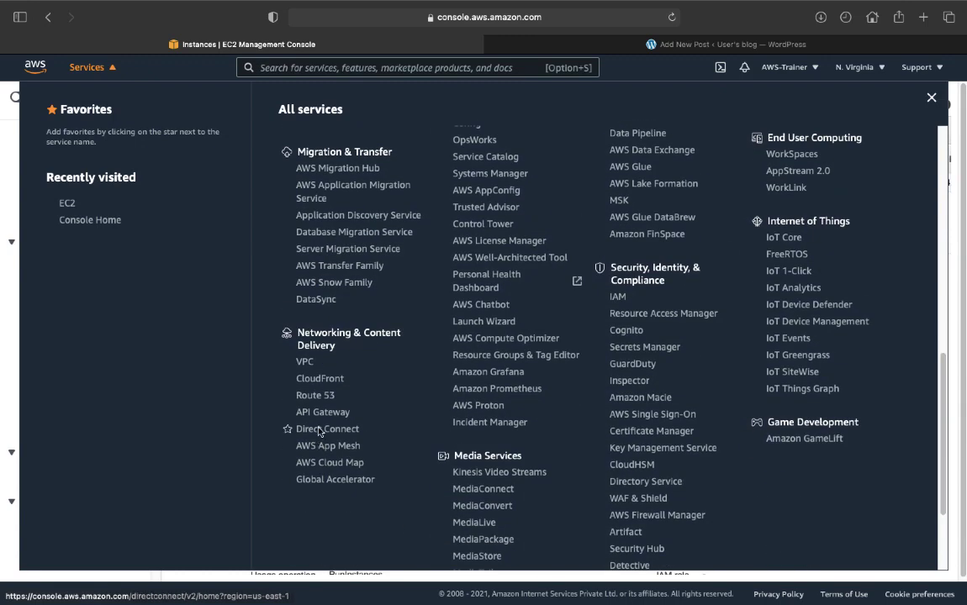
scroll(313, 380, "up", 1)
scroll(313, 381, "up", 1)
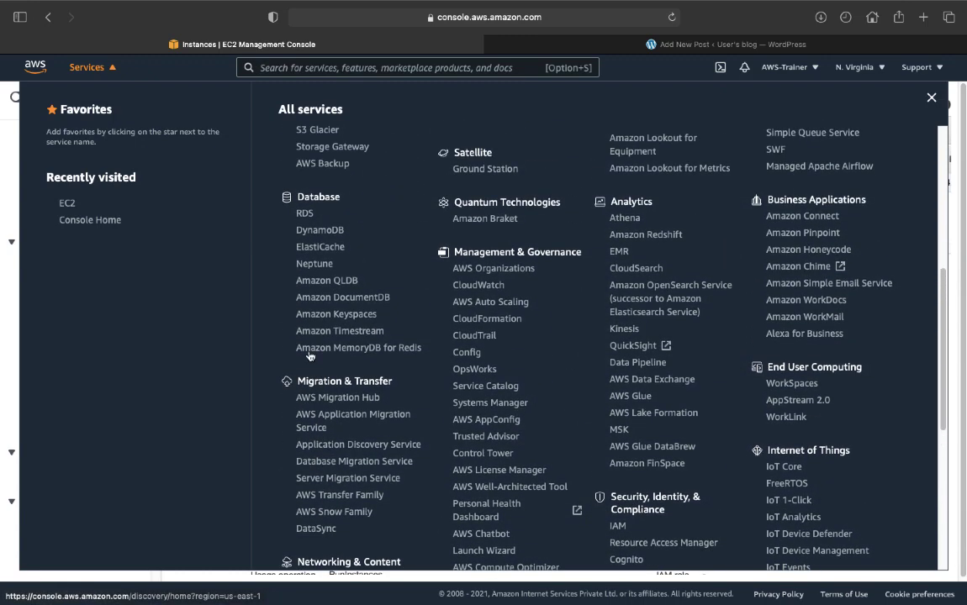
scroll(327, 280, "down", 3)
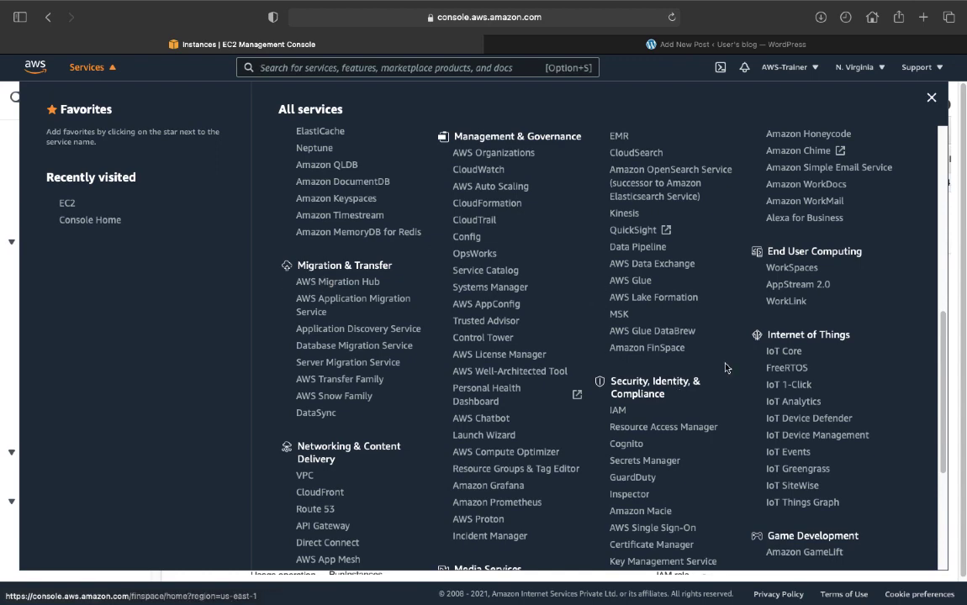
scroll(627, 279, "down", 3)
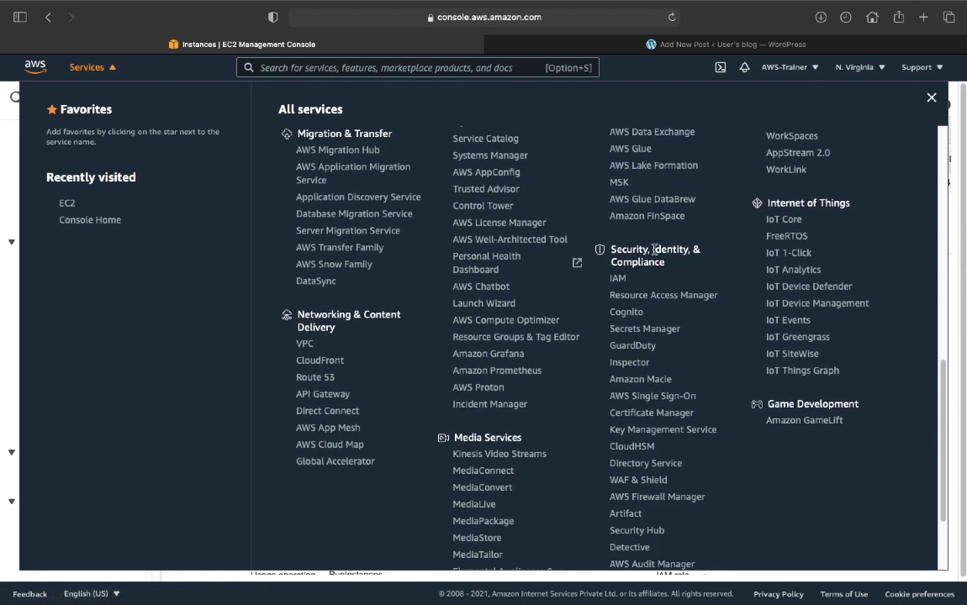
scroll(654, 249, "up", 2)
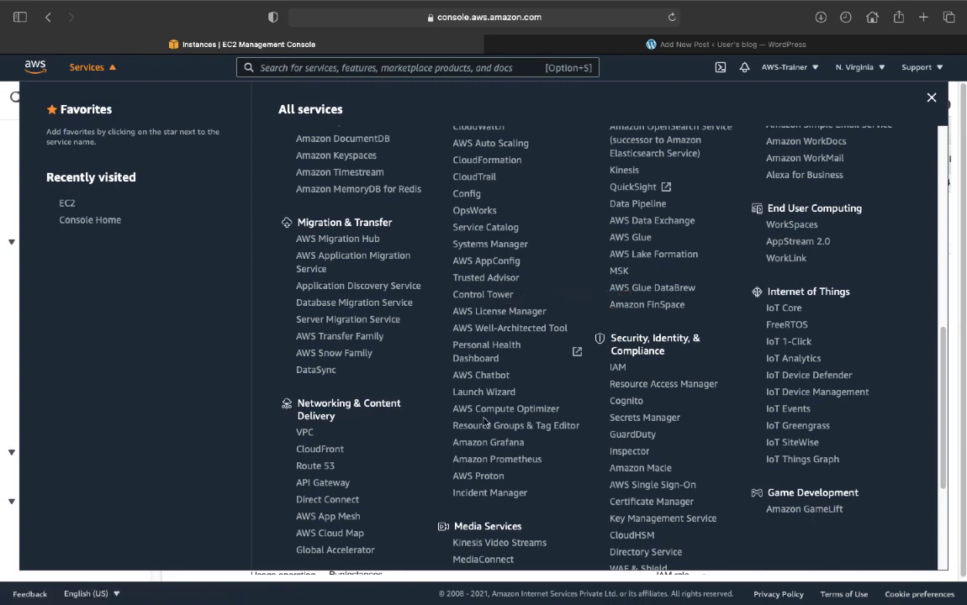
scroll(384, 419, "down", 5)
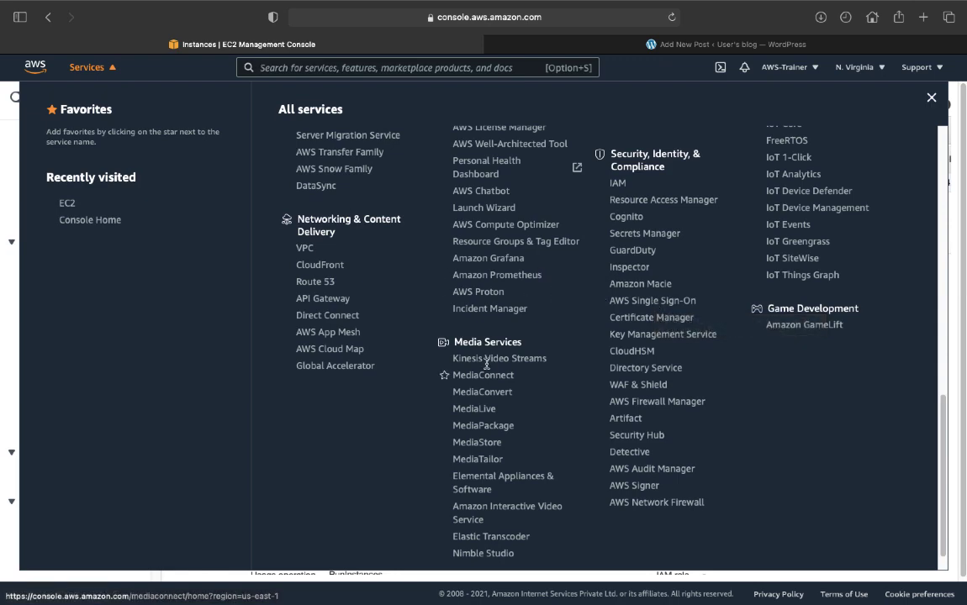
scroll(504, 336, "up", 5)
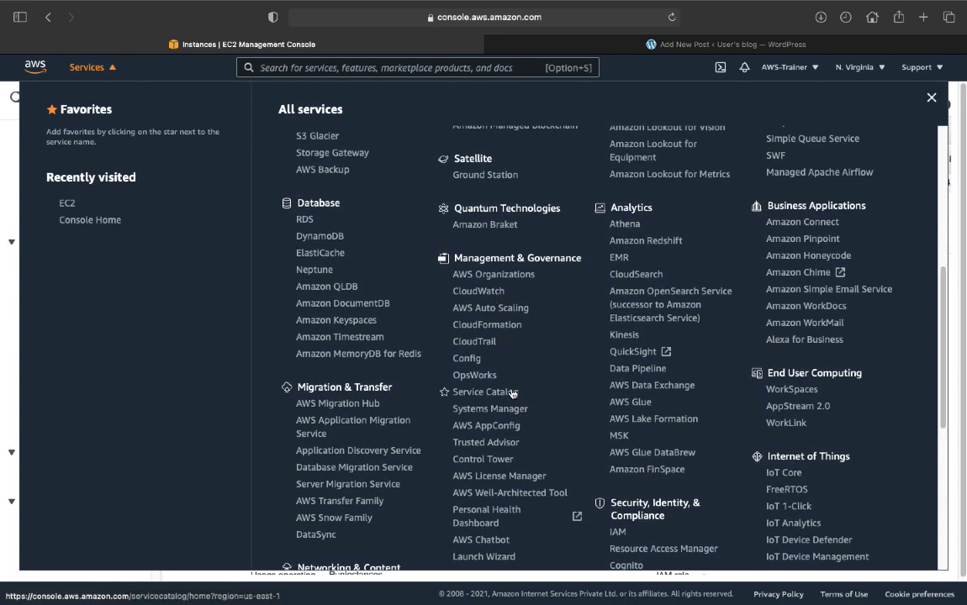
scroll(496, 361, "up", 5)
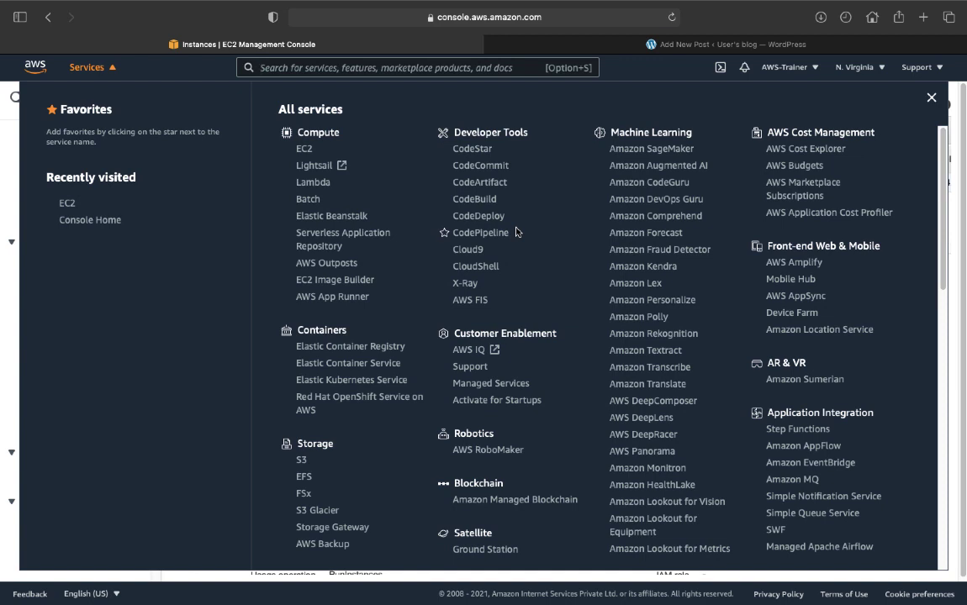
key("ctrl+Right")
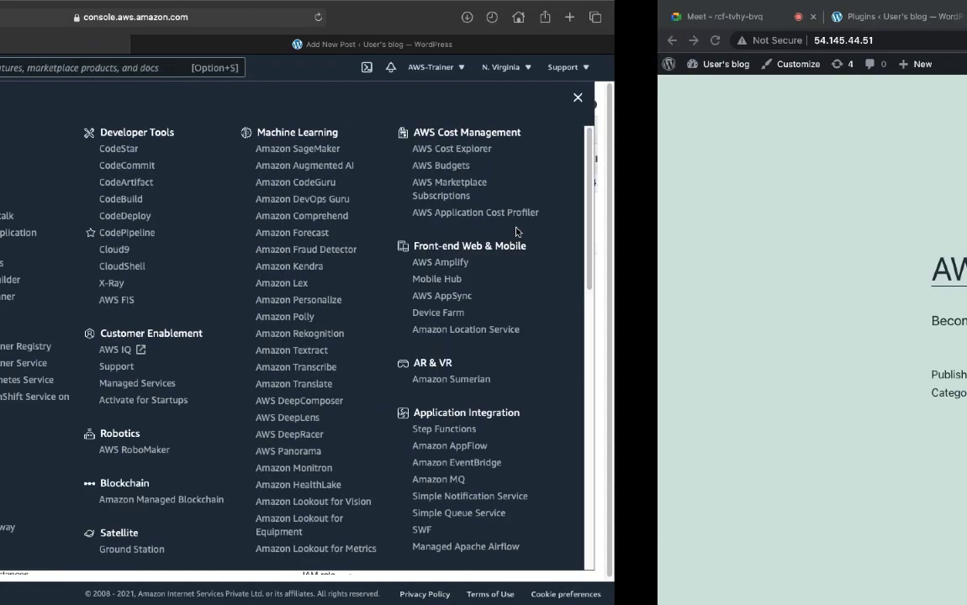
- Spotlight-search 'onenotes', then close the Google results tab that opens
key("ctrl+Left")
key("ctrl+Left")
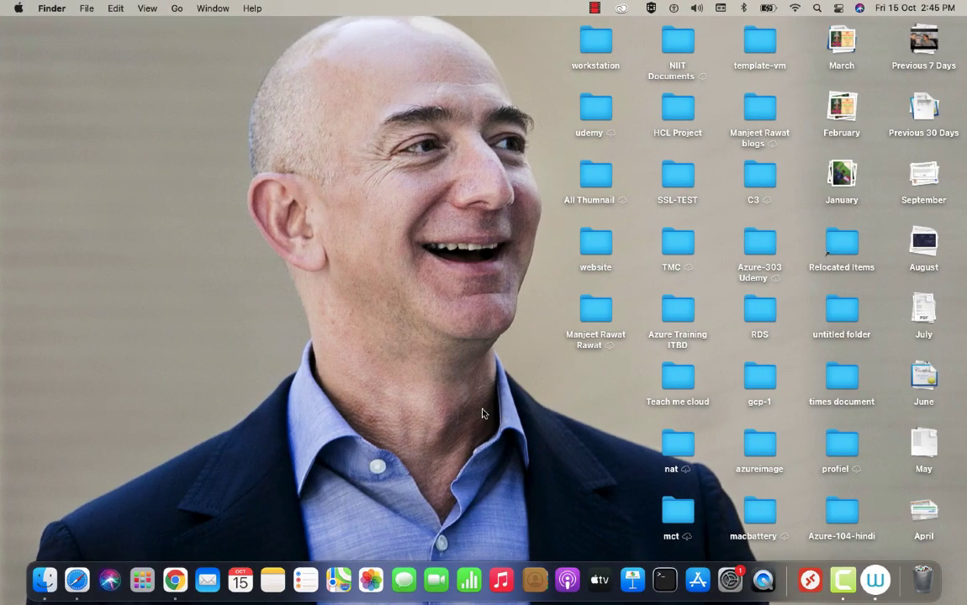
key("super+space")
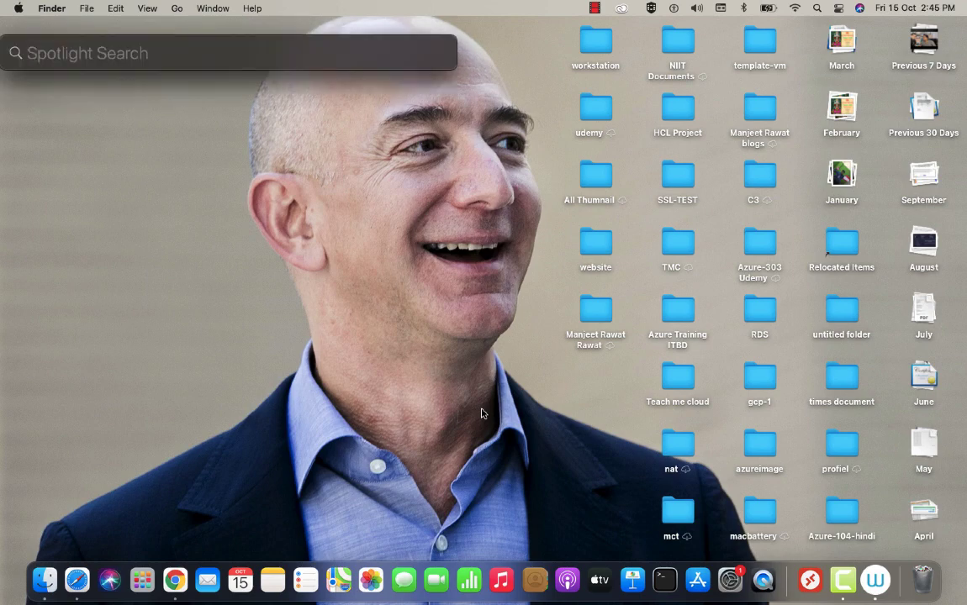
type("onm")
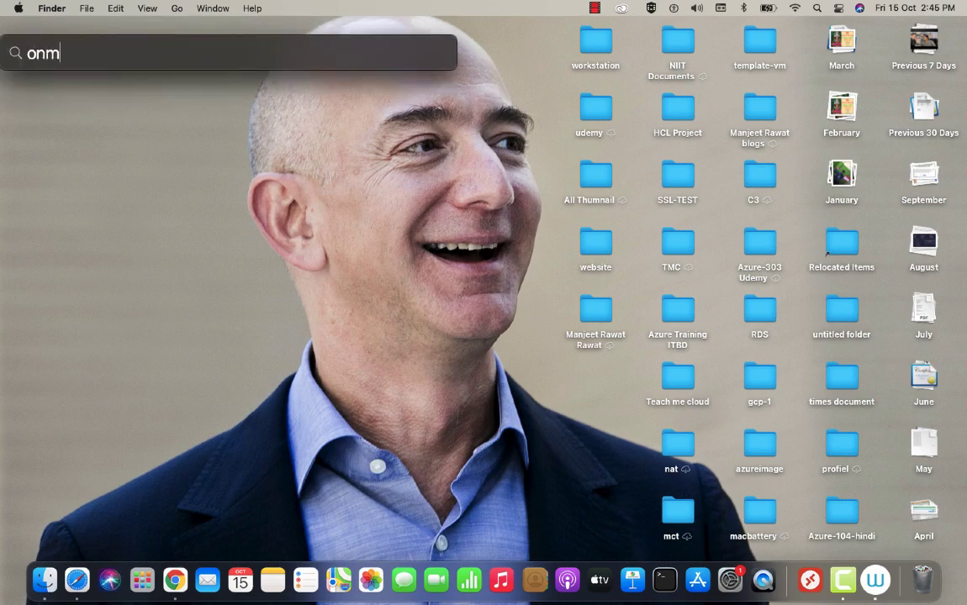
key("BackSpace")
type("enotes")
key("Return")
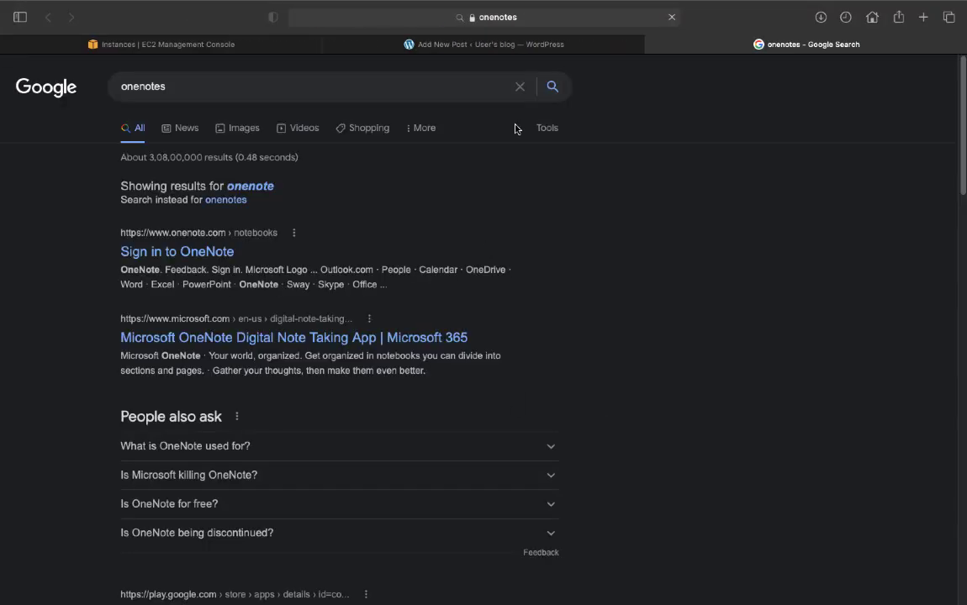
left_click(651, 44)
key("ctrl+Left")
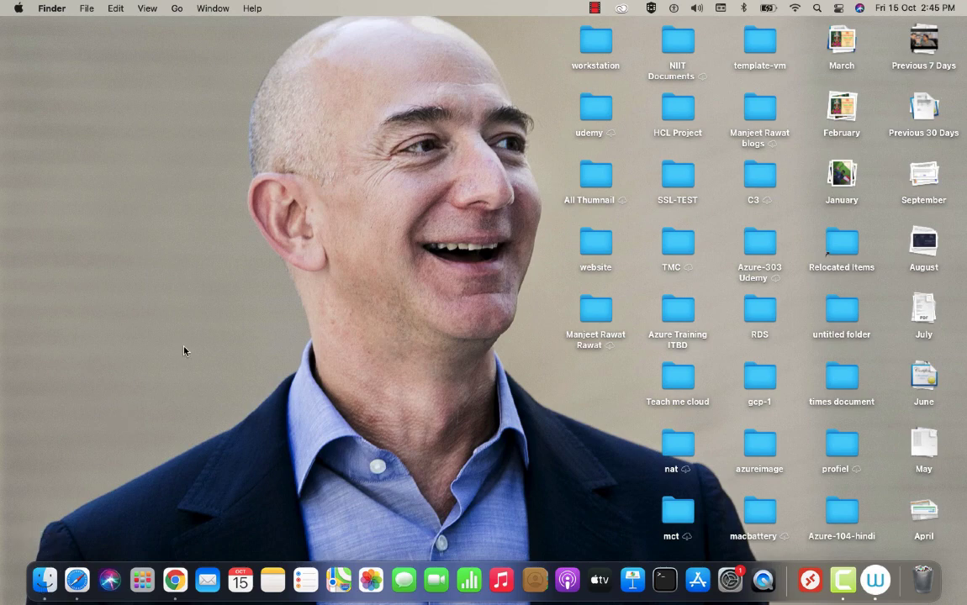
- Glance through Finder Recents, then Spotlight-search 'paint' and open the Paint X result
key("super+n")
scroll(428, 285, "down", 5)
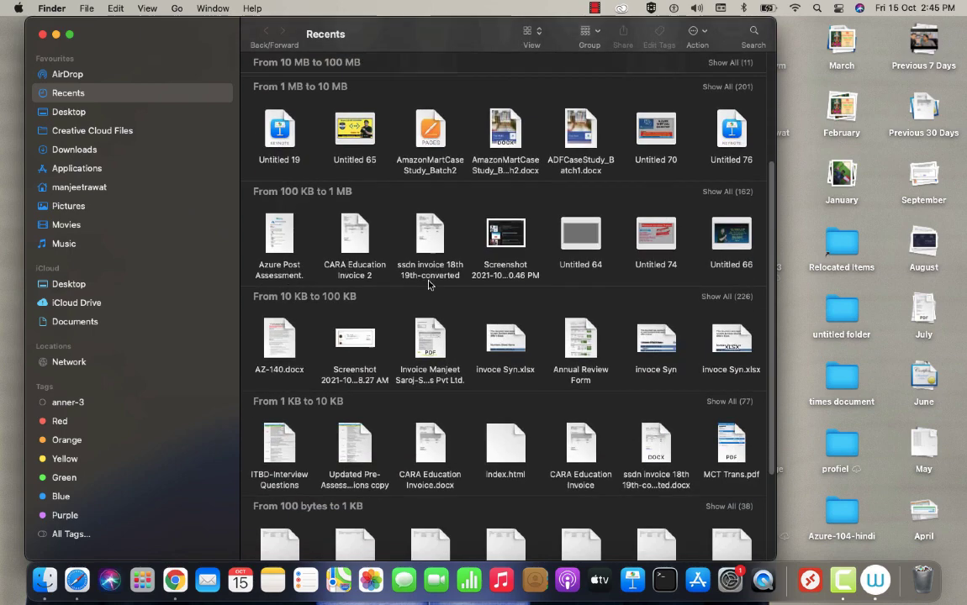
scroll(428, 285, "down", 3)
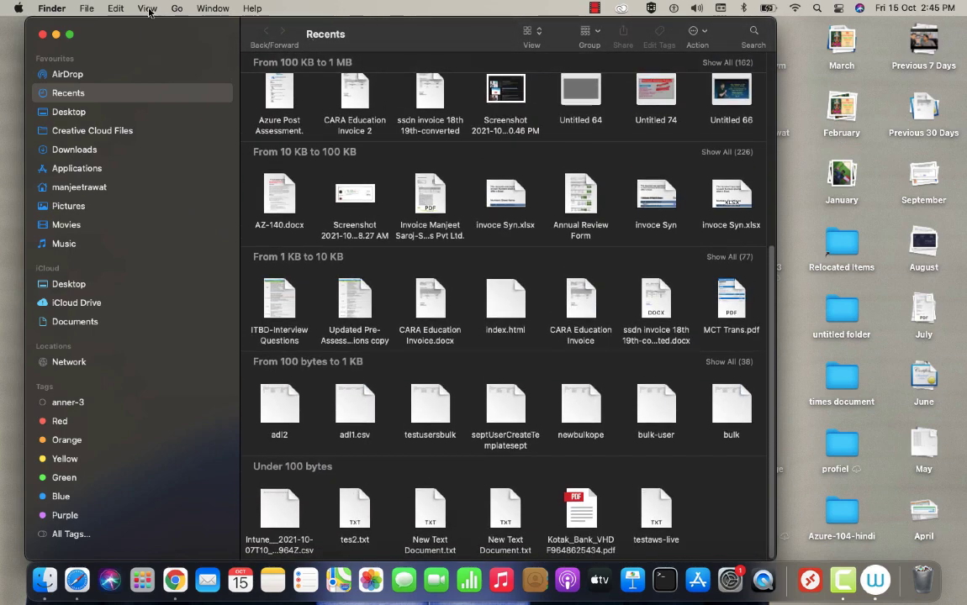
left_click(42, 35)
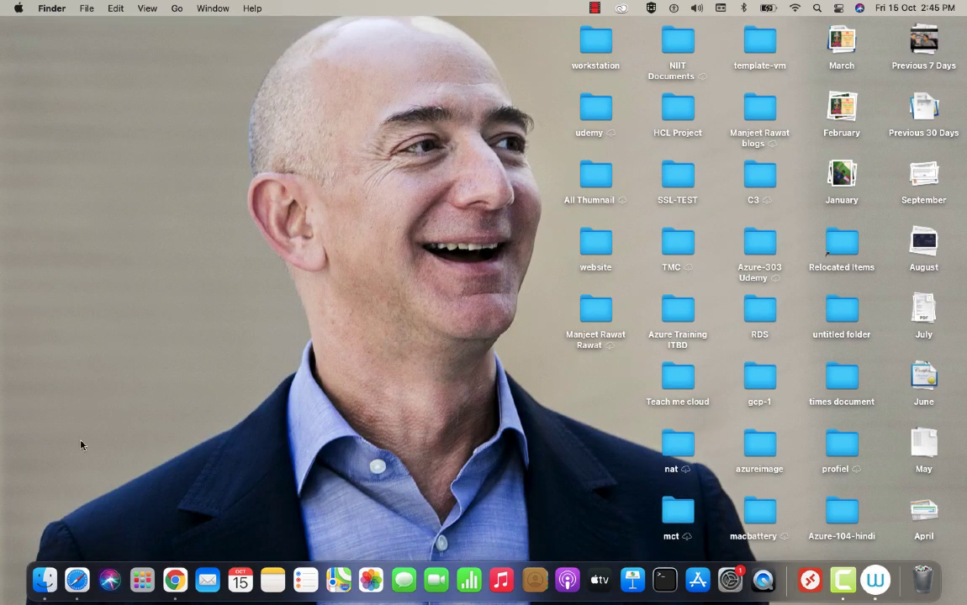
key("super+space")
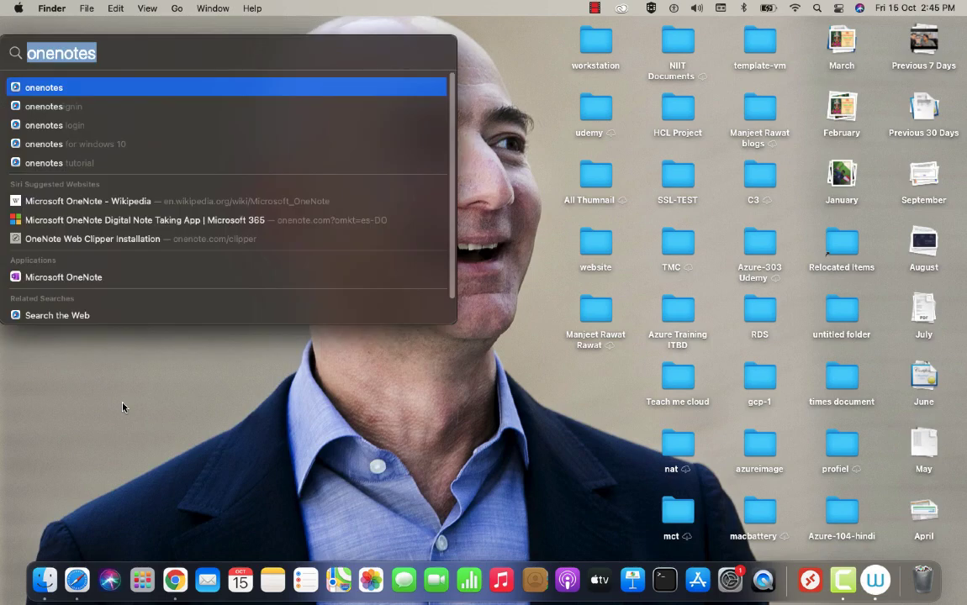
type("paint")
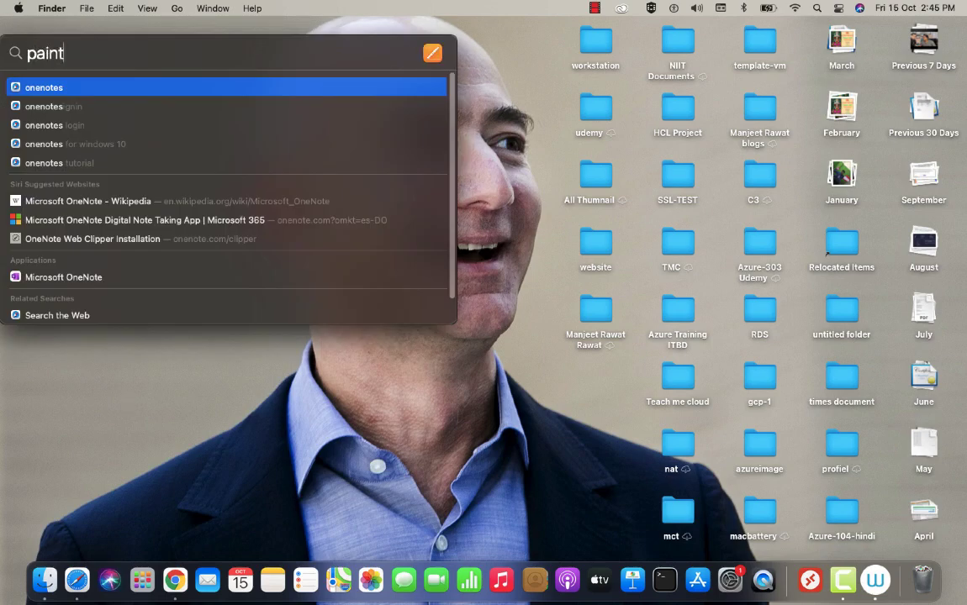
key("Return")
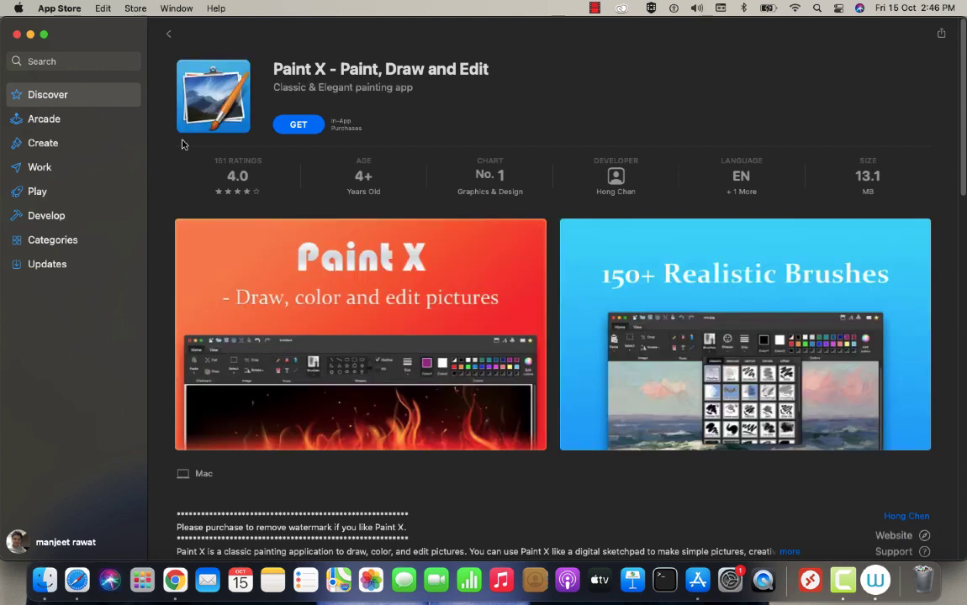
- Get and install the free Paint X app, then launch it once downloaded
left_click(300, 124)
left_click(306, 126)
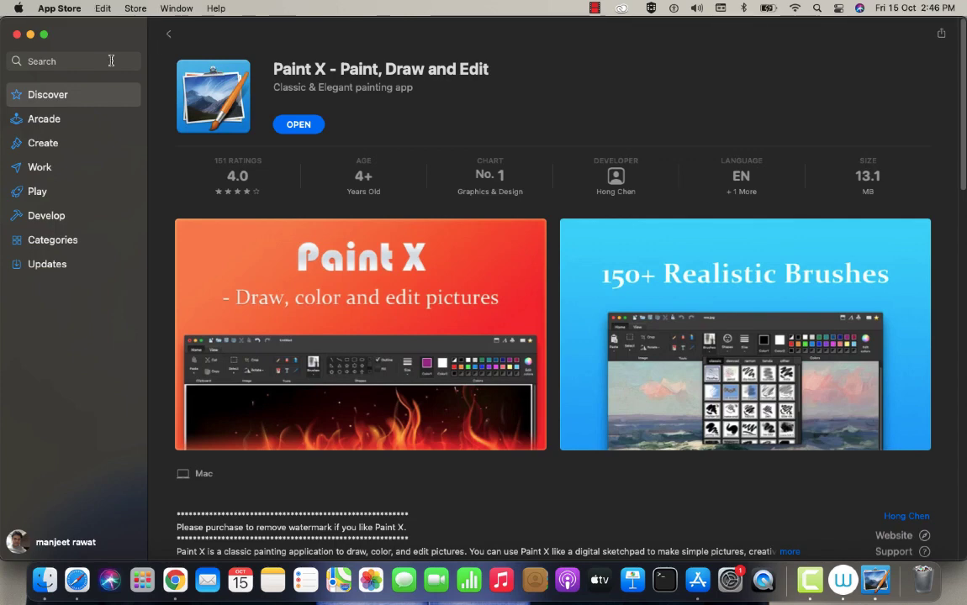
left_click(299, 125)
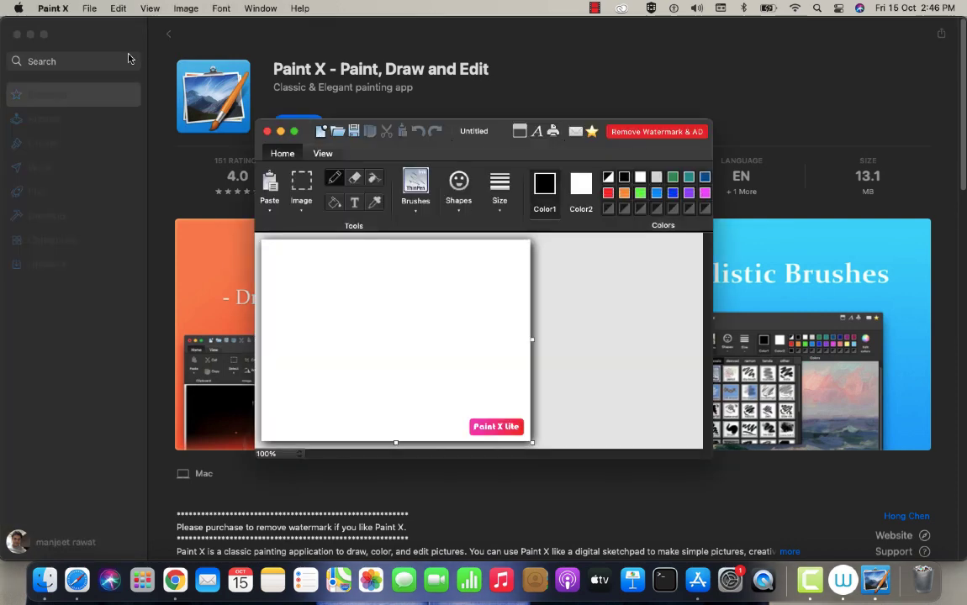
- Close the App Store and recommendation popup, make Paint X full screen, and enlarge the canvas
left_click(34, 34)
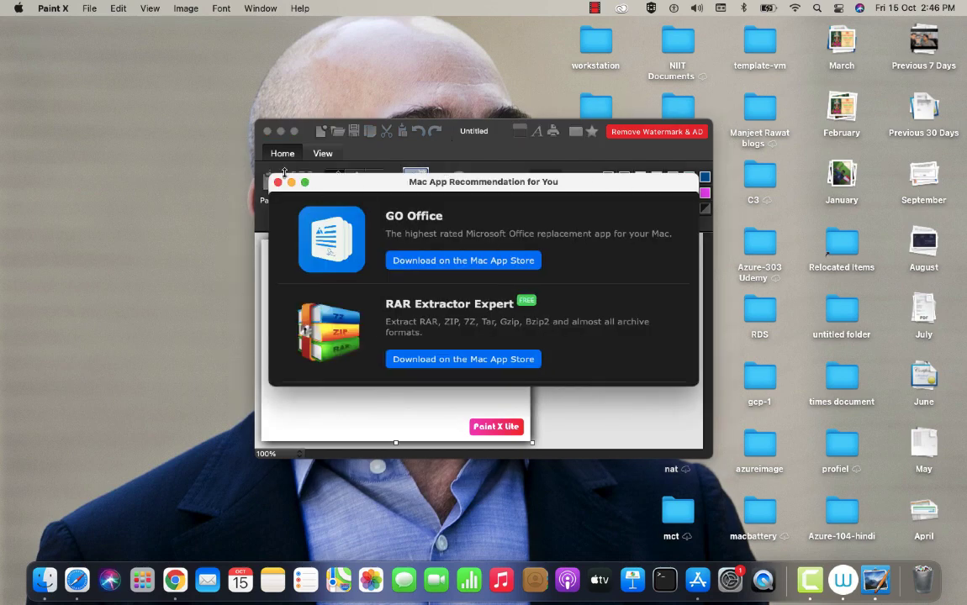
left_click(278, 182)
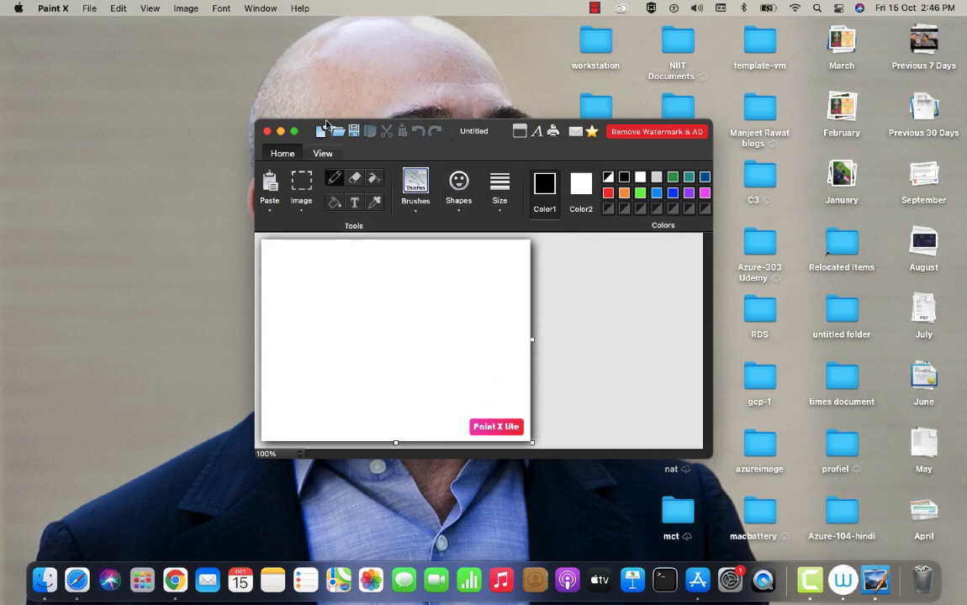
left_click(295, 131)
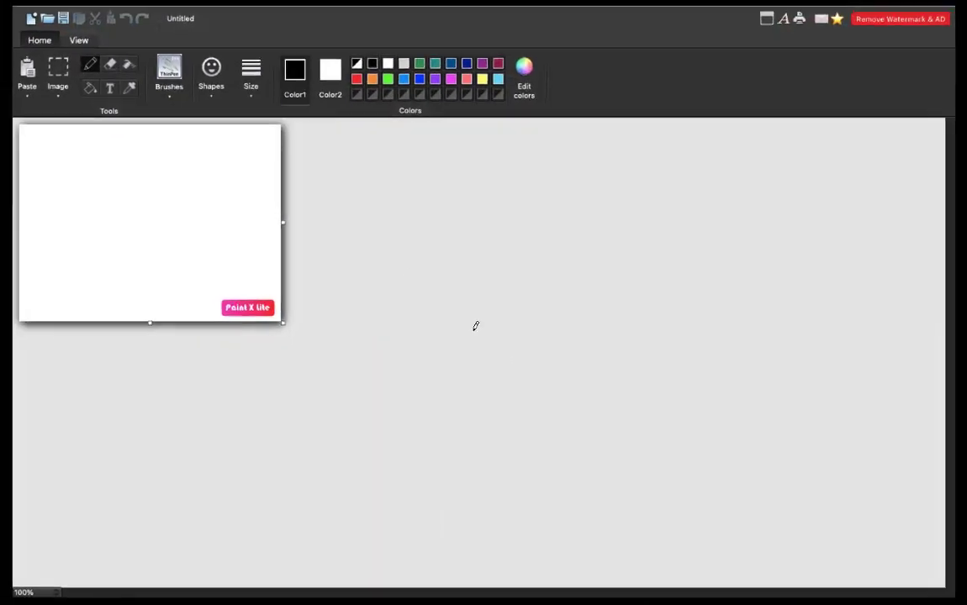
left_click_drag(279, 323, 848, 594)
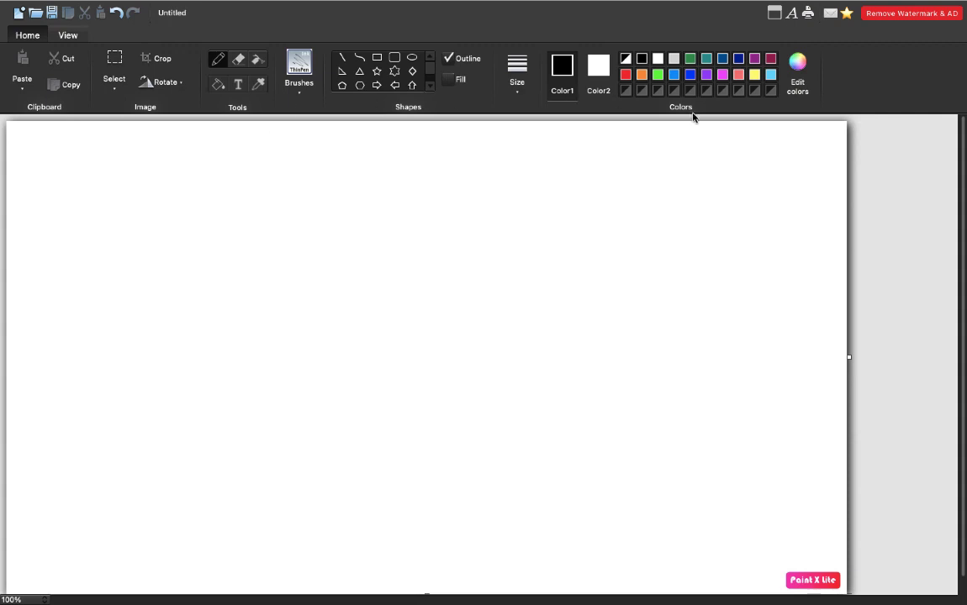
- In red pencil, write the 'Aws-storage' title and arrowed items: storage, SAN and NAS, About DISK
left_click(626, 75)
left_click_drag(228, 181, 370, 187)
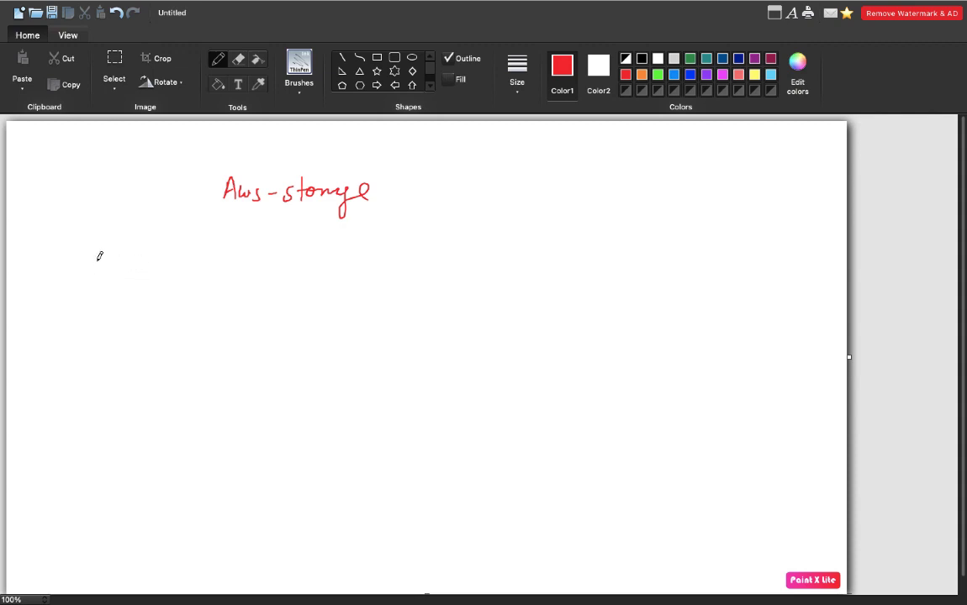
mouse_move(100, 251)
left_mouse_down()
mouse_move(227, 243)
mouse_move(285, 255)
left_mouse_up()
mouse_move(74, 306)
left_mouse_down()
mouse_move(172, 297)
mouse_move(272, 303)
mouse_move(283, 315)
left_mouse_up()
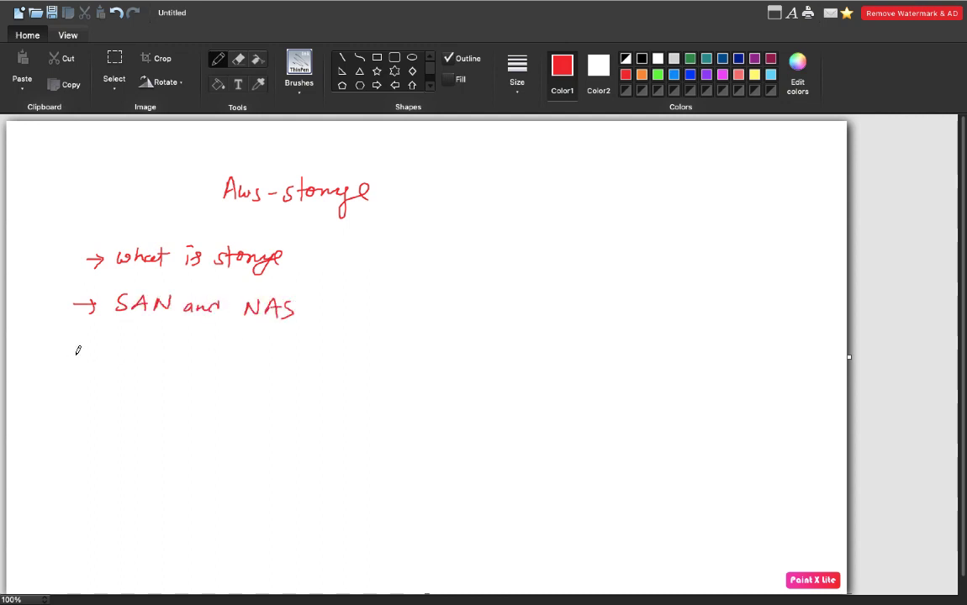
mouse_move(63, 353)
left_mouse_down()
mouse_move(94, 353)
mouse_move(85, 360)
mouse_move(155, 343)
mouse_move(148, 350)
mouse_move(185, 351)
left_mouse_up()
left_click_drag(188, 338, 191, 358)
left_click_drag(181, 345, 278, 361)
left_click_drag(294, 348, 312, 366)
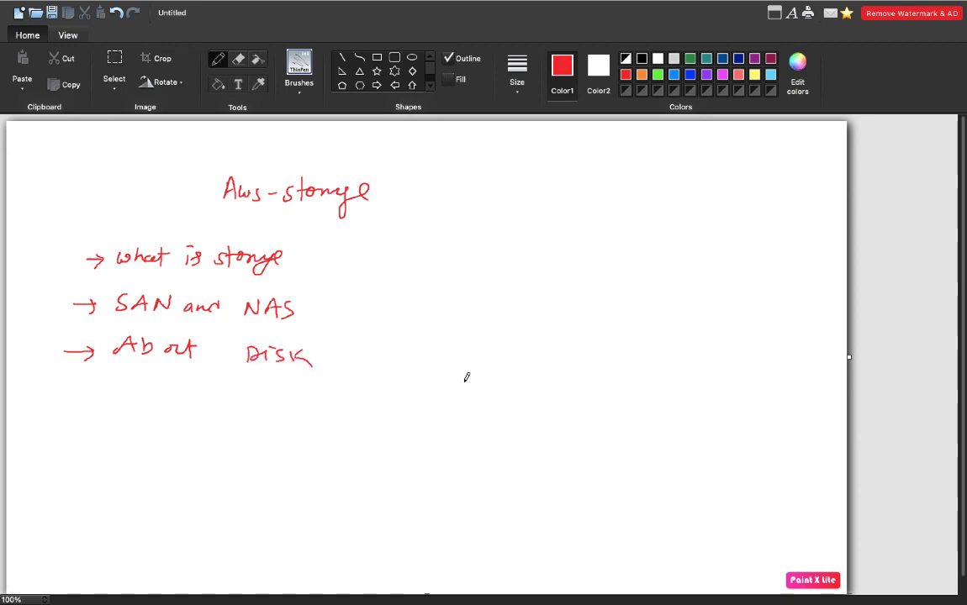
- Write S3, EFS and Storage Gateway in a column right of the agenda
mouse_move(508, 246)
left_mouse_down()
mouse_move(492, 265)
mouse_move(530, 254)
mouse_move(491, 304)
mouse_move(503, 295)
left_mouse_up()
mouse_move(525, 288)
left_mouse_down()
mouse_move(513, 303)
mouse_move(523, 295)
left_mouse_up()
left_click_drag(551, 288, 539, 304)
mouse_move(492, 335)
left_mouse_down()
mouse_move(480, 350)
mouse_move(497, 351)
left_mouse_up()
left_click_drag(492, 340, 512, 341)
mouse_move(522, 340)
left_mouse_down()
mouse_move(562, 359)
mouse_move(572, 335)
mouse_move(620, 348)
left_mouse_up()
key("super+z")
mouse_move(625, 333)
left_mouse_down()
mouse_move(626, 348)
mouse_move(630, 339)
left_mouse_up()
left_click_drag(633, 343, 676, 339)
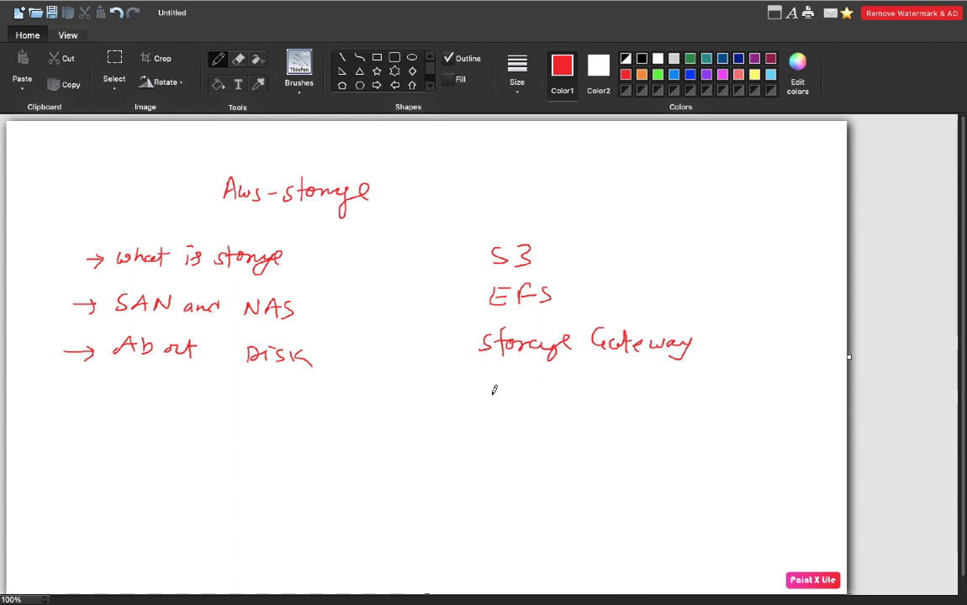
- Add AWS-Backup under Storage Gateway, bracket the services column, and tick it
mouse_move(488, 400)
left_mouse_down()
mouse_move(494, 385)
mouse_move(518, 391)
mouse_move(540, 375)
mouse_move(559, 390)
mouse_move(651, 385)
mouse_move(664, 395)
left_mouse_up()
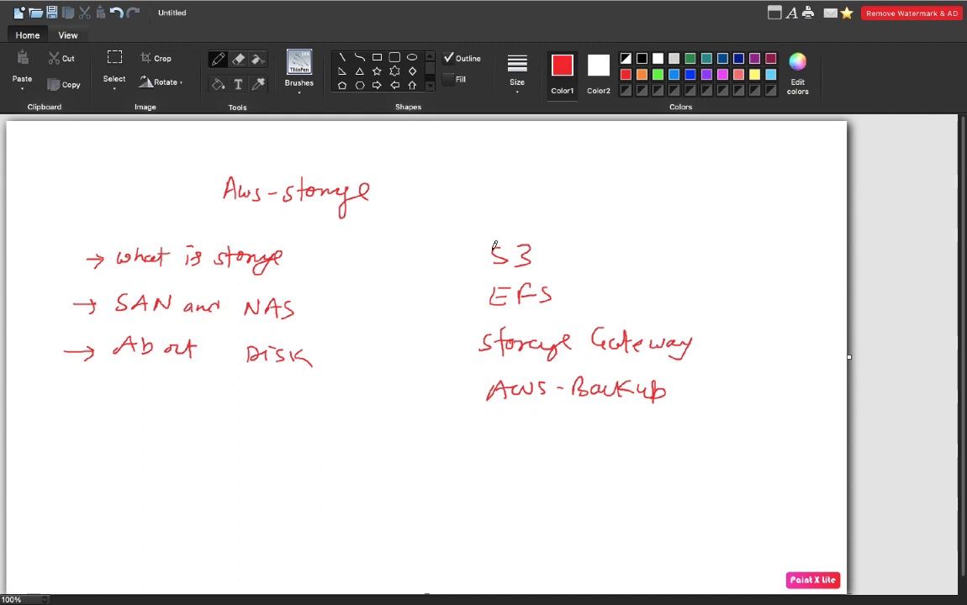
mouse_move(503, 233)
left_mouse_down()
mouse_move(469, 339)
mouse_move(476, 412)
left_mouse_up()
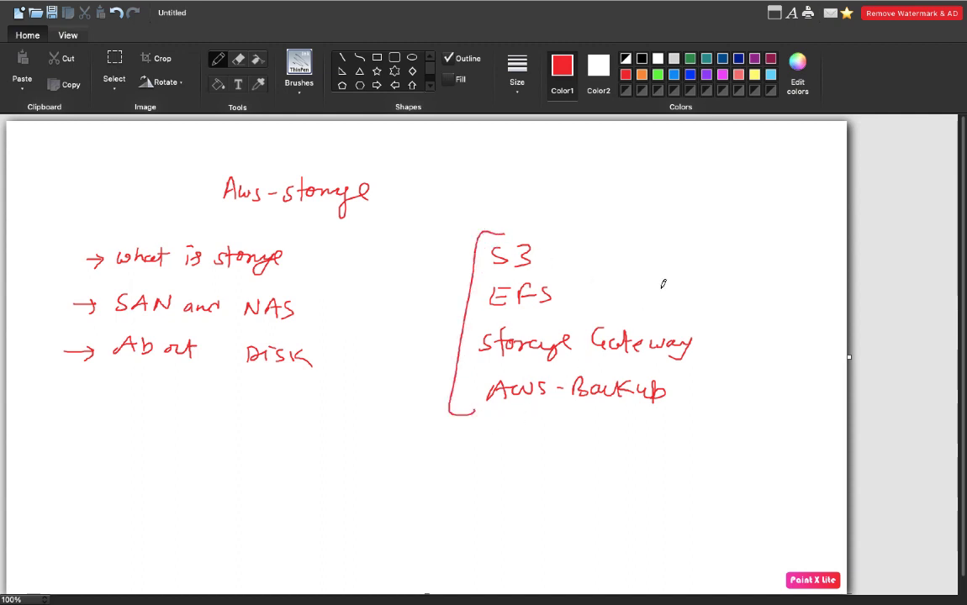
mouse_move(671, 226)
left_mouse_down()
mouse_move(723, 222)
mouse_move(708, 404)
mouse_move(667, 427)
left_mouse_up()
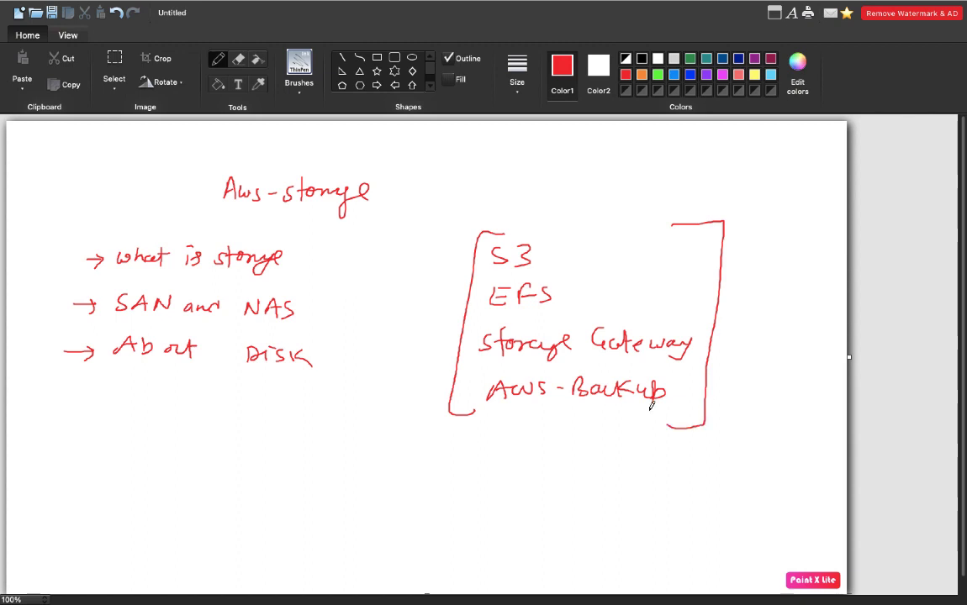
mouse_move(107, 243)
left_mouse_down()
mouse_move(52, 323)
mouse_move(72, 377)
left_mouse_up()
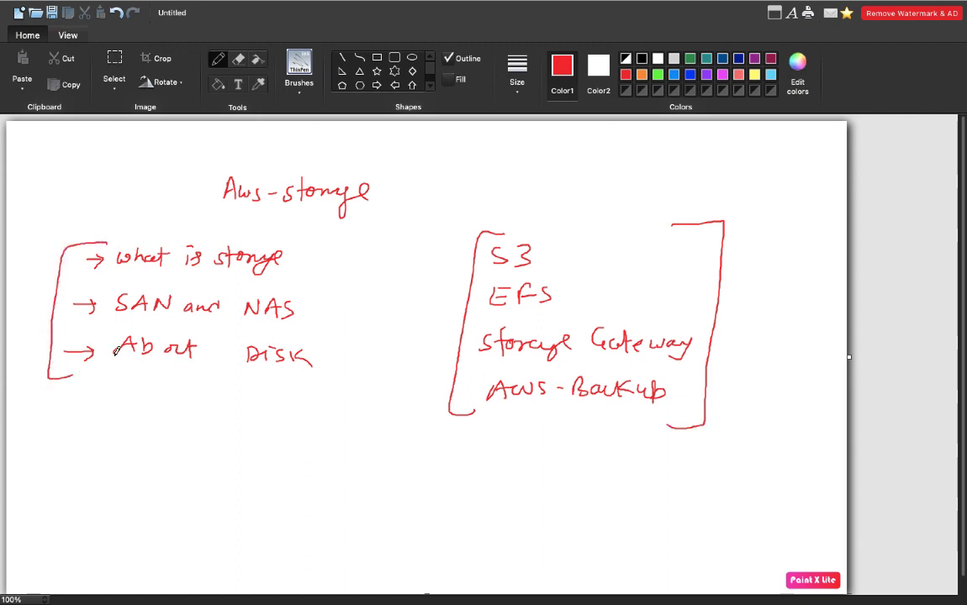
left_click_drag(573, 195, 597, 187)
- Add MAP-Drive and I-SCSI arrow items, close the left bracket, line the title, and tick both boxes
mouse_move(73, 384)
left_mouse_down()
mouse_move(88, 389)
mouse_move(65, 410)
mouse_move(134, 388)
mouse_move(152, 401)
mouse_move(161, 380)
mouse_move(295, 400)
left_mouse_up()
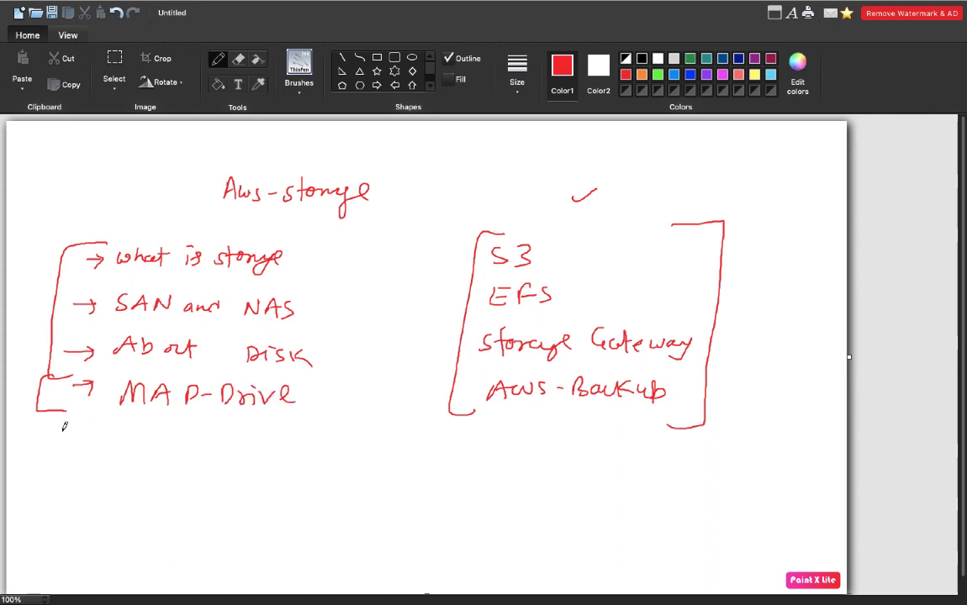
mouse_move(74, 406)
left_mouse_down()
mouse_move(124, 435)
mouse_move(183, 420)
mouse_move(179, 434)
mouse_move(210, 435)
left_mouse_up()
mouse_move(317, 246)
left_mouse_down()
mouse_move(350, 247)
mouse_move(324, 444)
mouse_move(273, 452)
left_mouse_up()
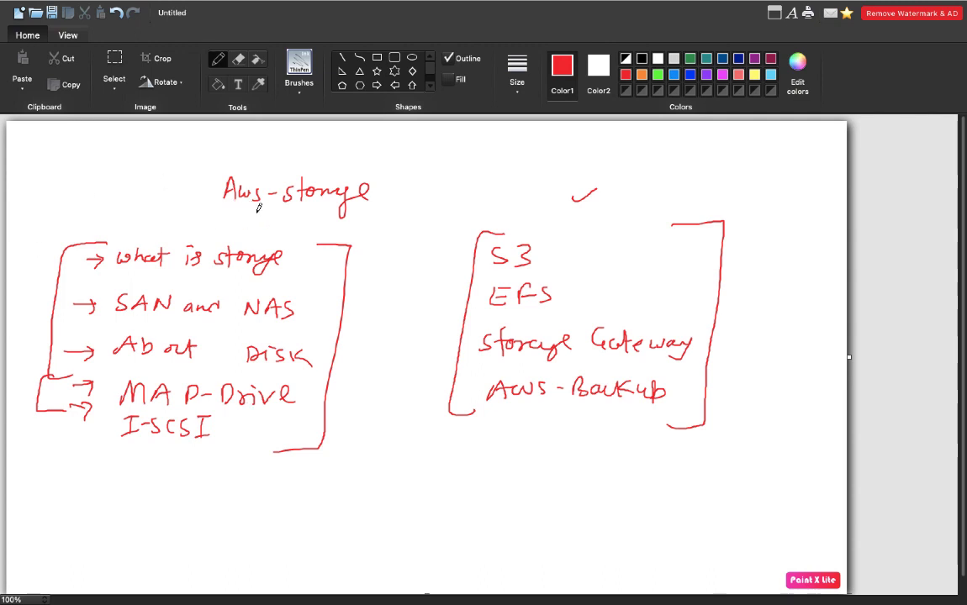
left_click_drag(239, 212, 311, 218)
left_click_drag(261, 163, 327, 167)
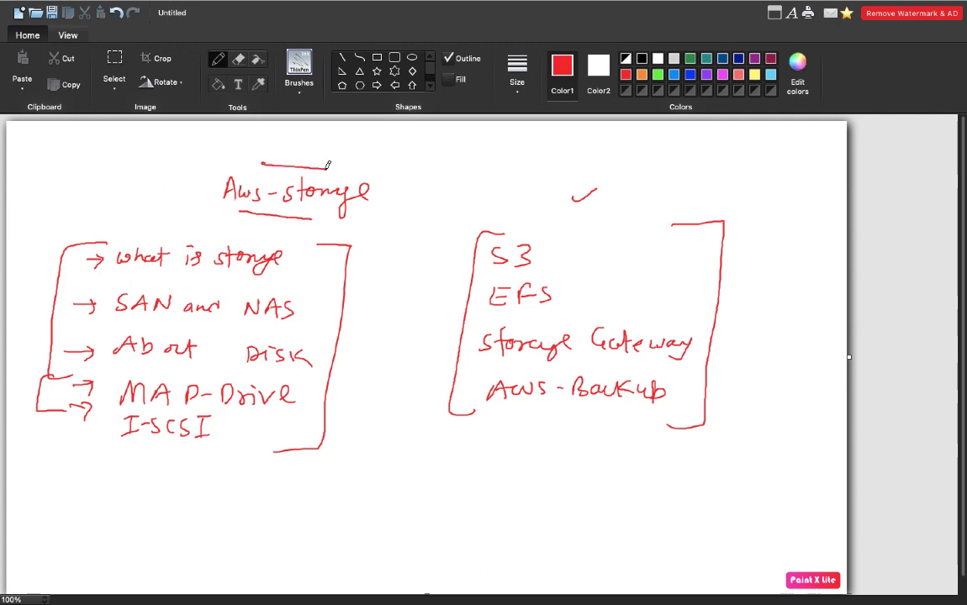
left_click_drag(61, 225, 85, 211)
left_click_drag(484, 213, 502, 203)
- Close Chrome's Plugins and duplicate live blog tabs, then return to the WordPress editor space
key("ctrl+Left")
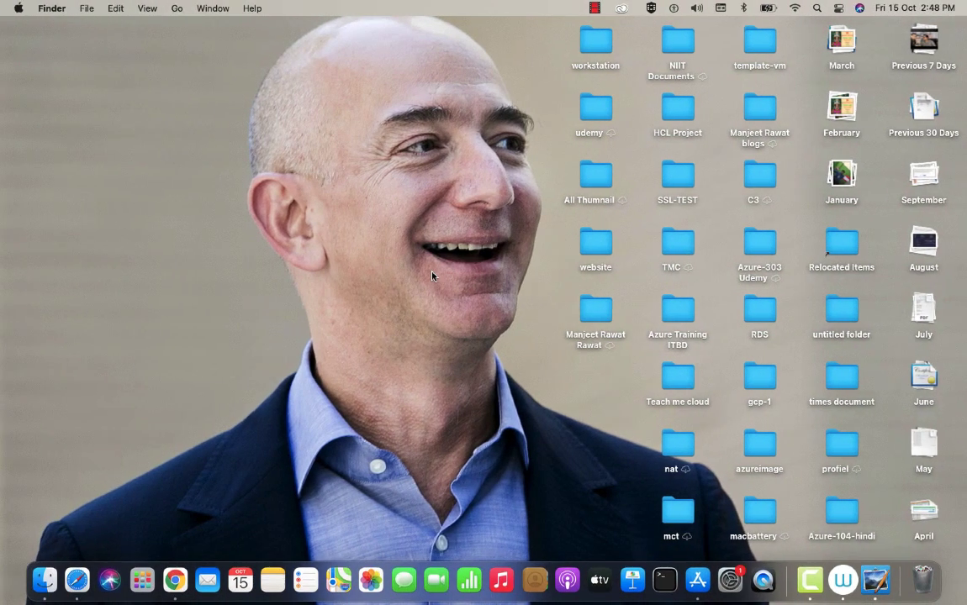
key("ctrl+Right")
key("ctrl+Right")
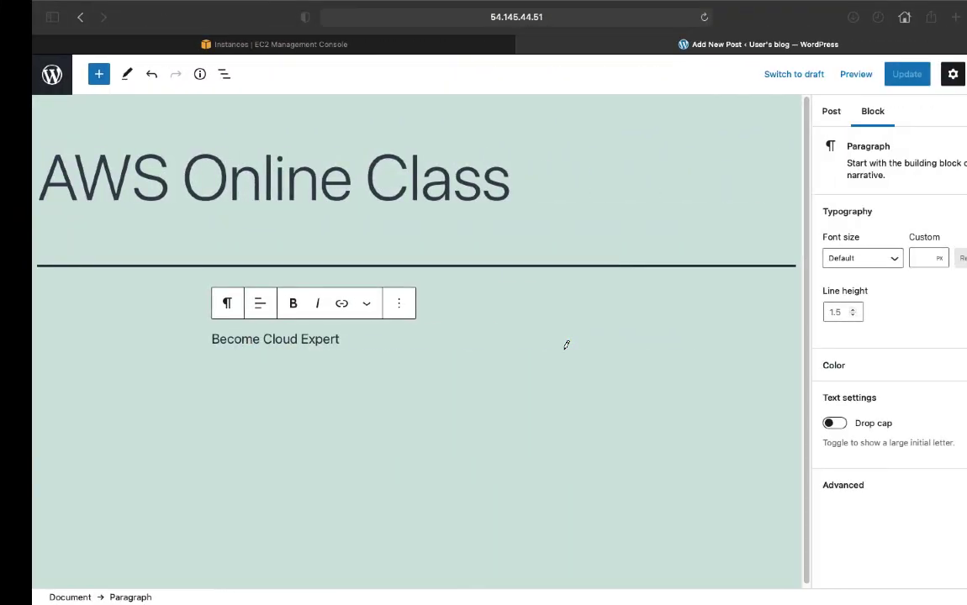
key("ctrl+Left")
key("ctrl+Left")
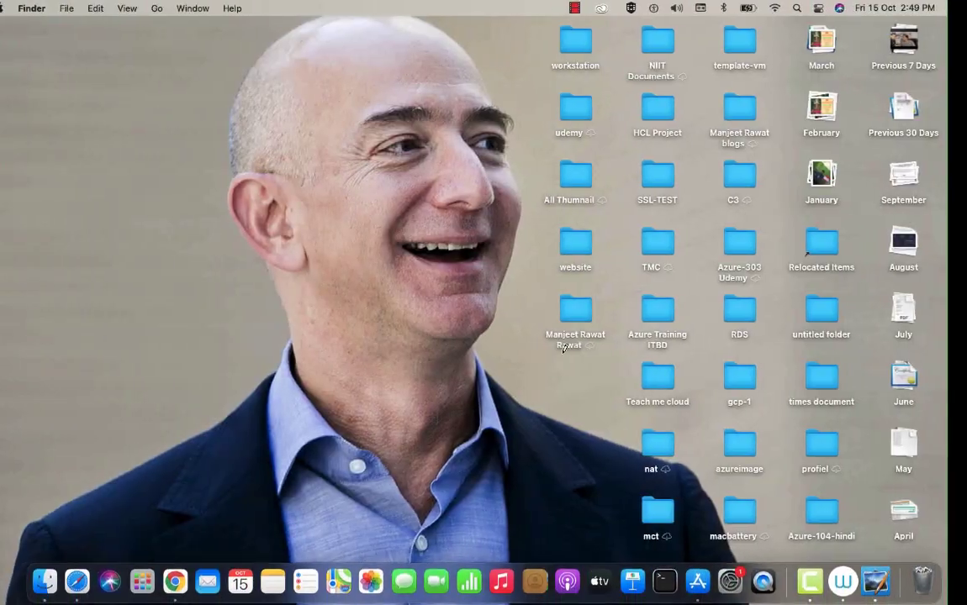
key("ctrl+Right")
key("ctrl+Right")
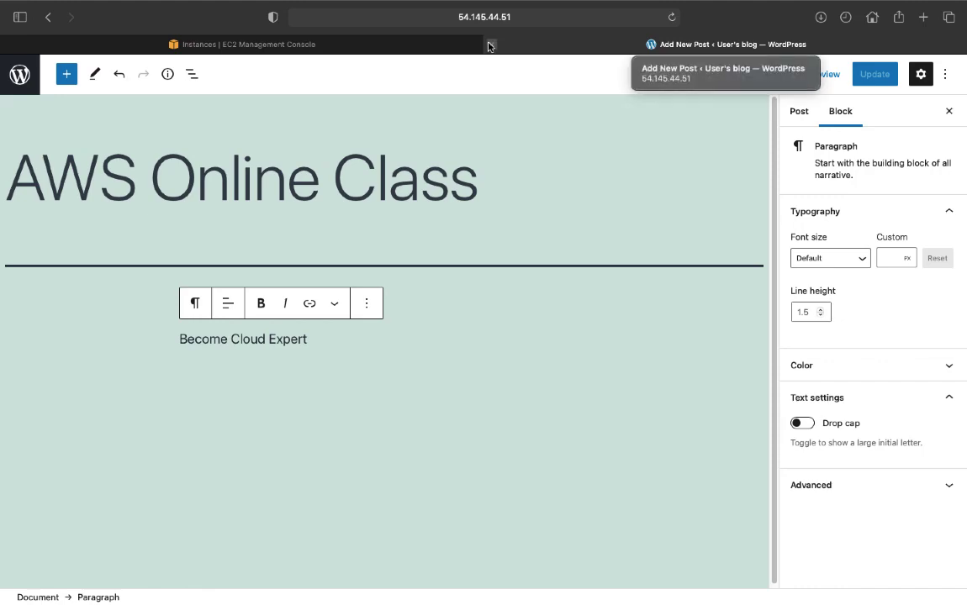
key("ctrl+Right")
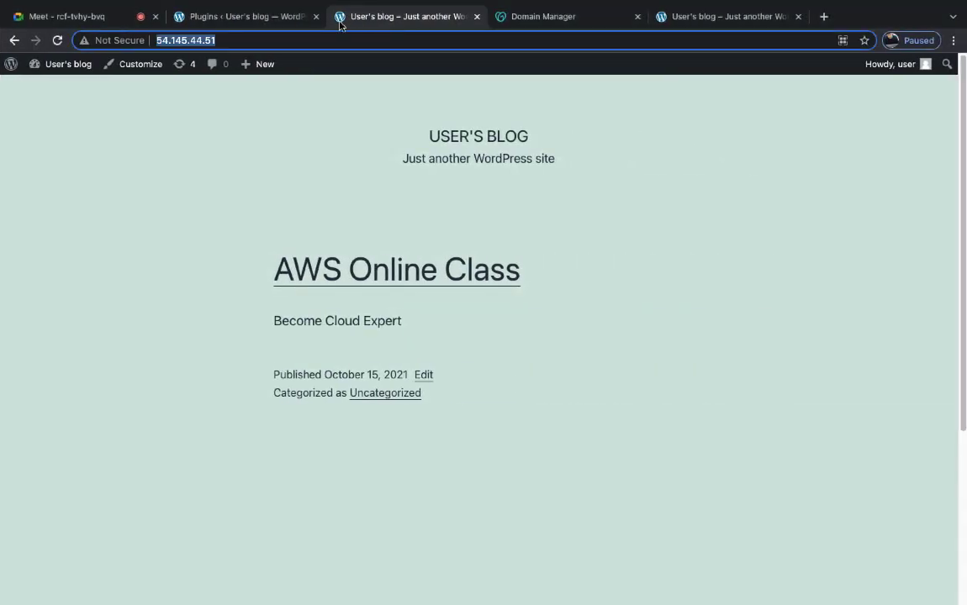
left_click(290, 15)
left_click(317, 16)
left_click(316, 16)
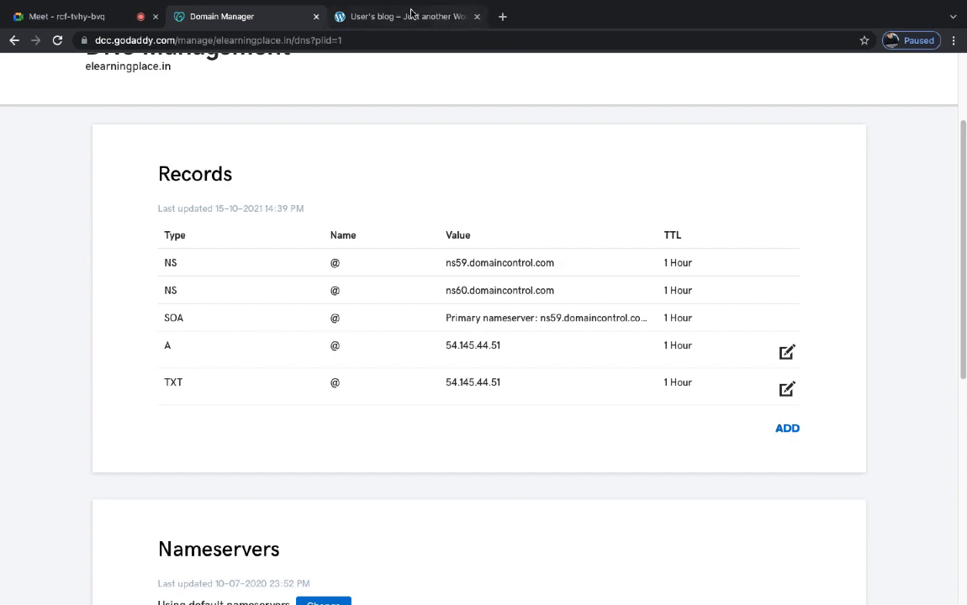
key("ctrl+Left")
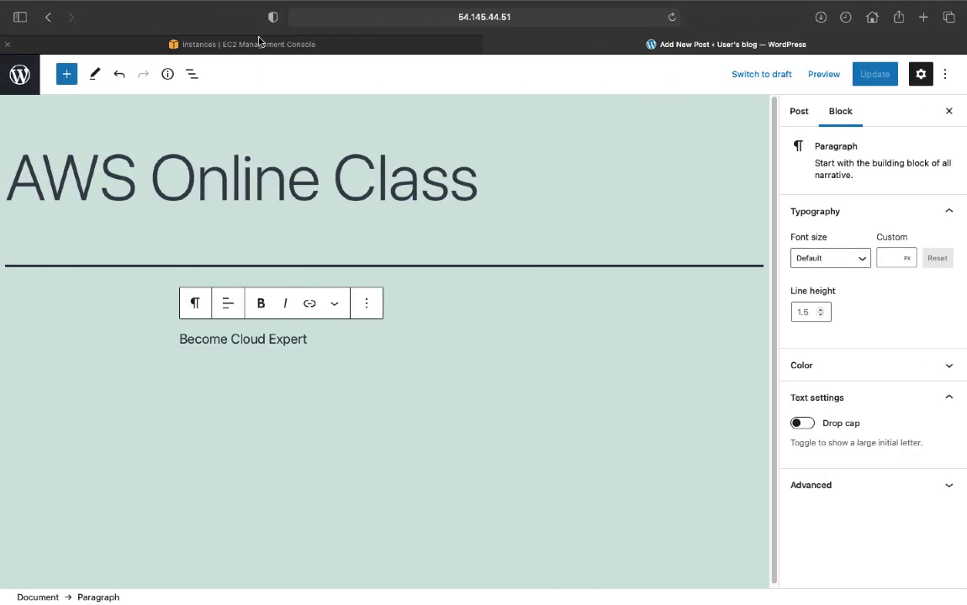
left_click(259, 41)
- Terminate the Wordpress instance via Actions > Instance State > Terminate and confirm
left_click(374, 99)
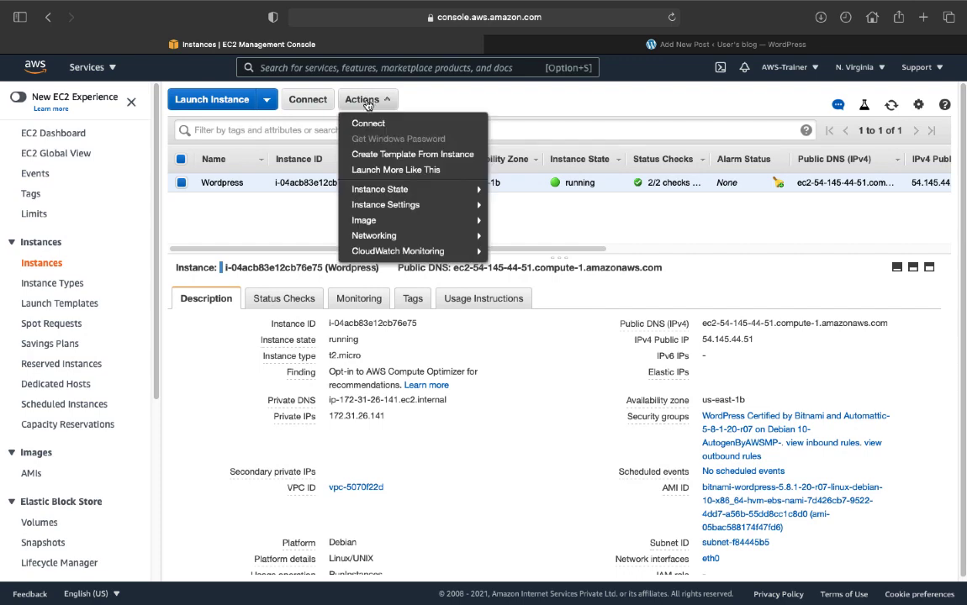
mouse_move(400, 195)
left_click(514, 251)
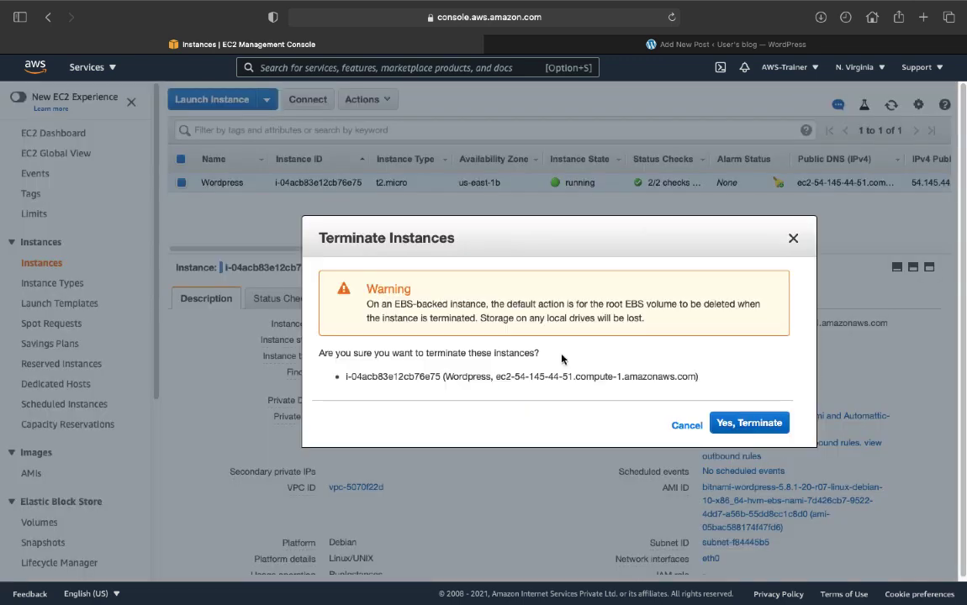
left_click(744, 423)
- Close the leftover blog page, then refresh the instance list to see it shutting down
key("ctrl+Right")
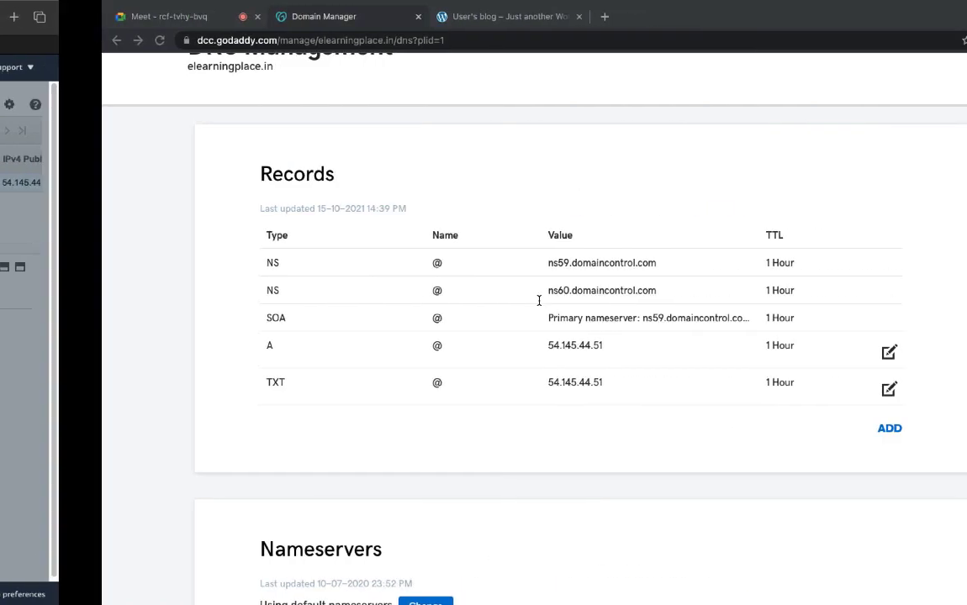
left_click(476, 17)
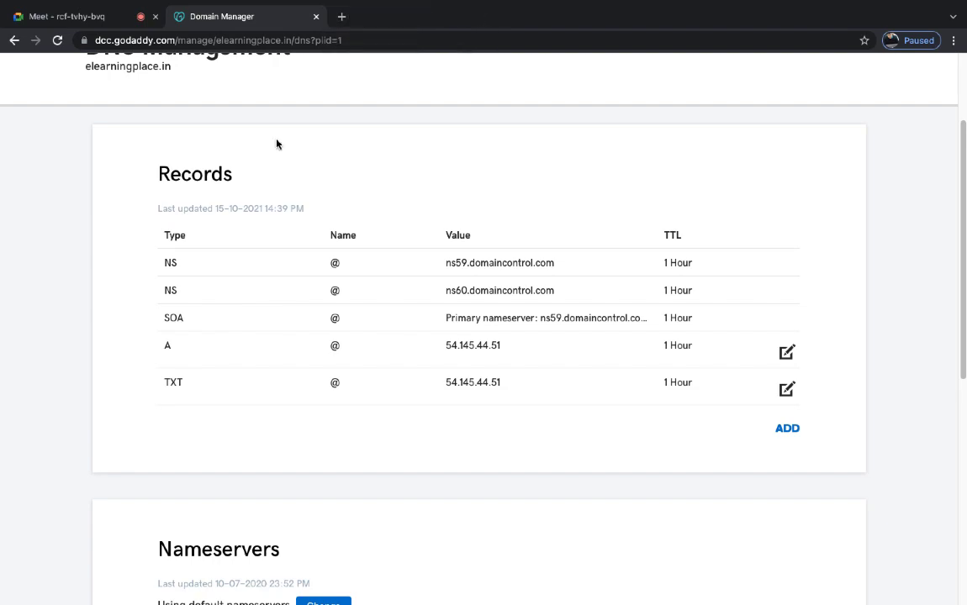
key("ctrl+Left")
key("ctrl+Left")
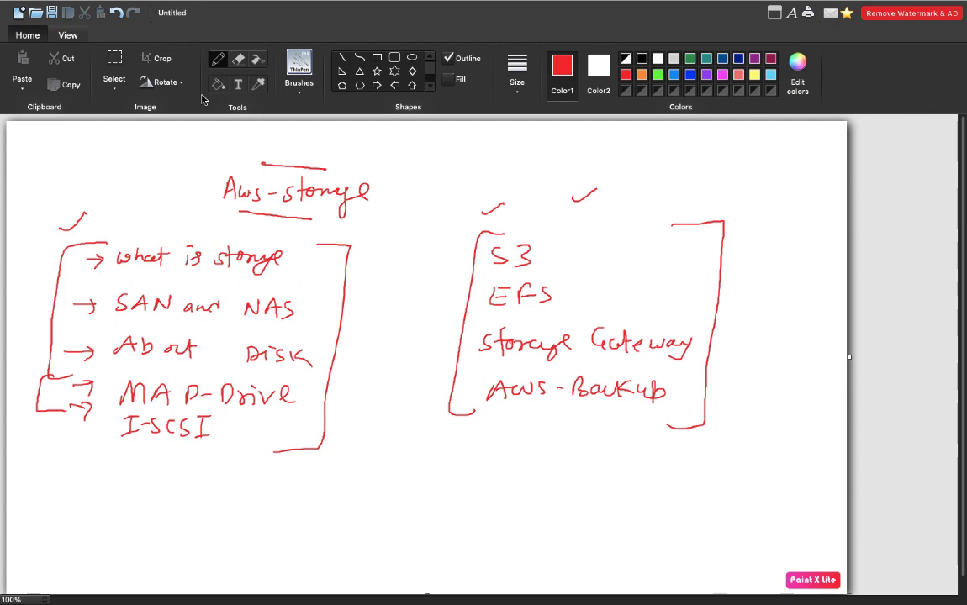
key("ctrl+Left")
key("ctrl+Right")
key("ctrl+Right")
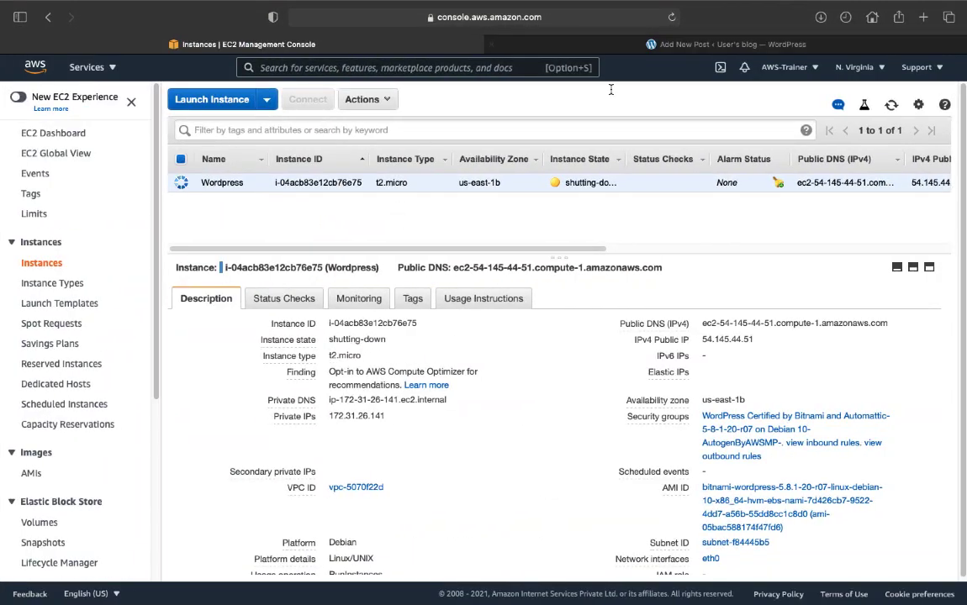
left_click(891, 104)
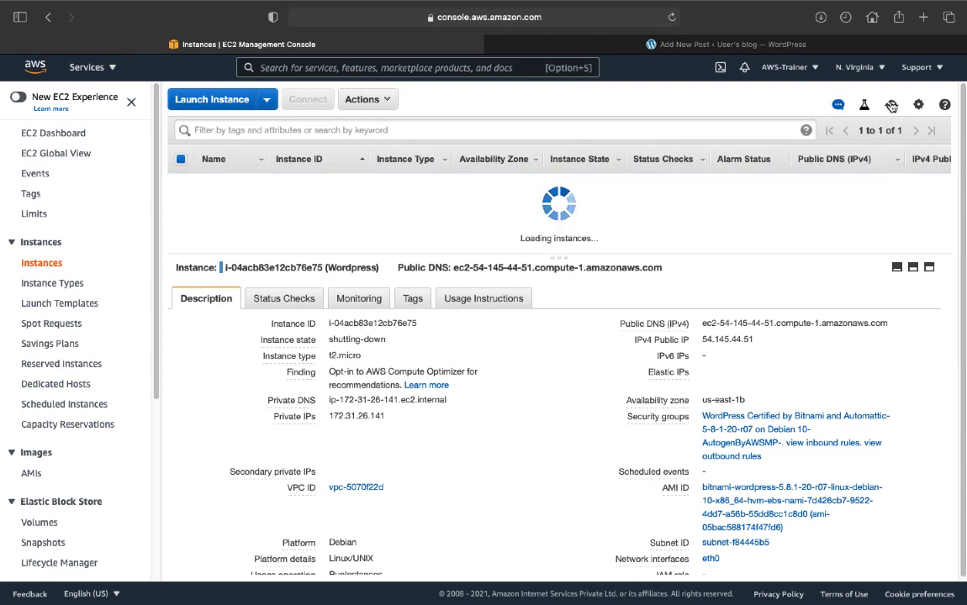
left_click(892, 104)
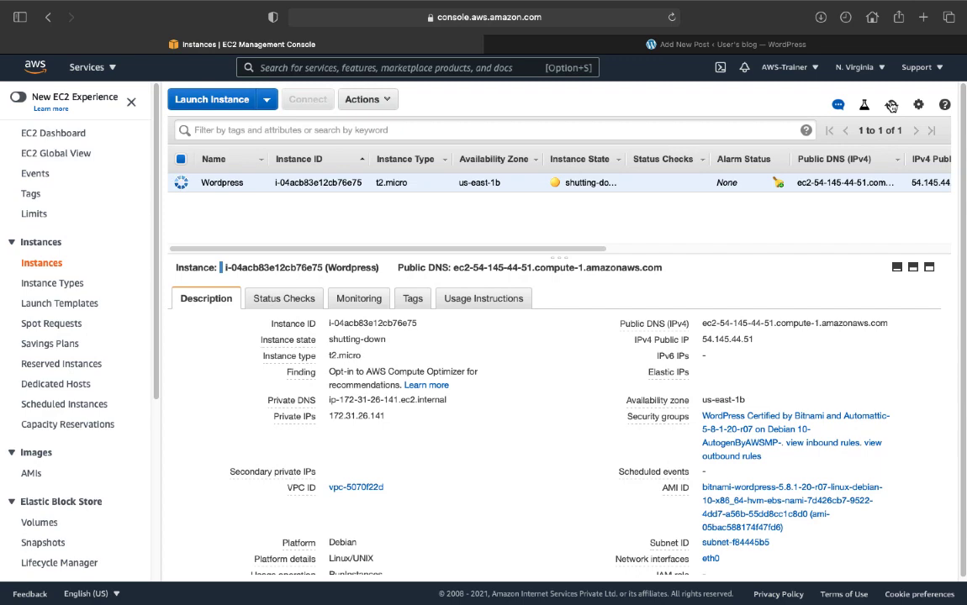
key("ctrl+Right")
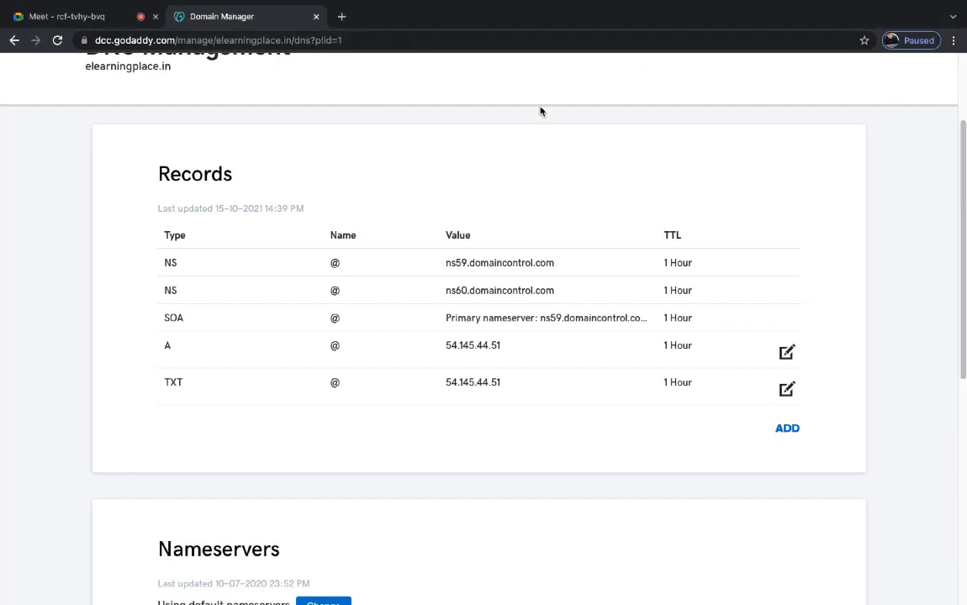
- Leave the GoDaddy DNS records for the Finder desktop and open Camtasia's dock menu
mouse_move(227, 67)
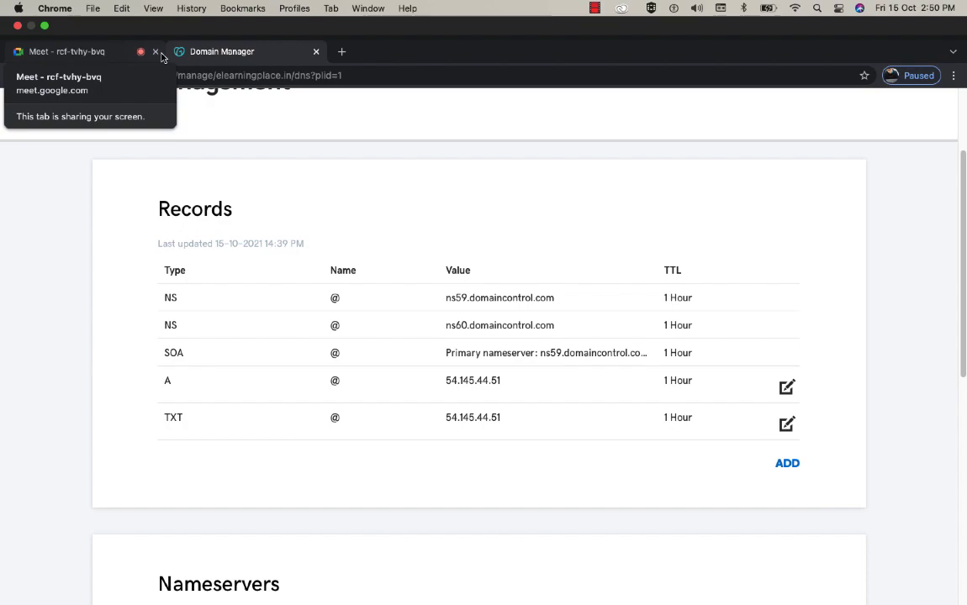
key("ctrl+Left")
key("ctrl+Left")
key("ctrl+Left")
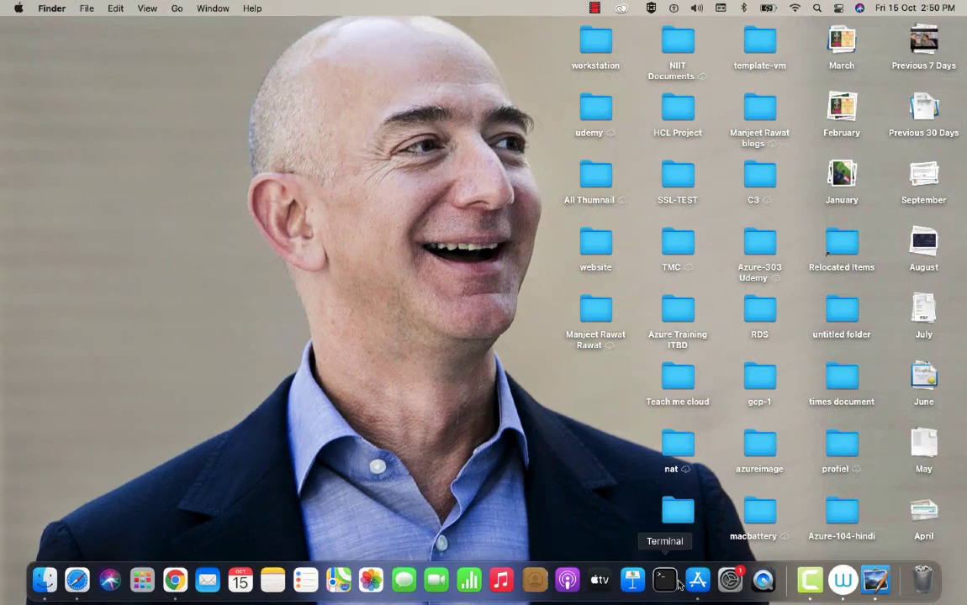
right_click(810, 581)
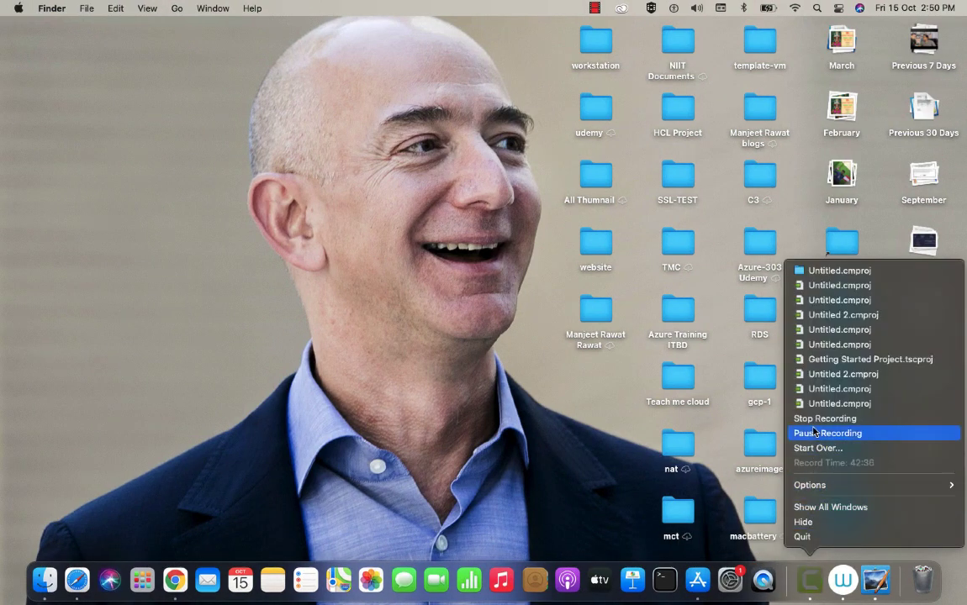